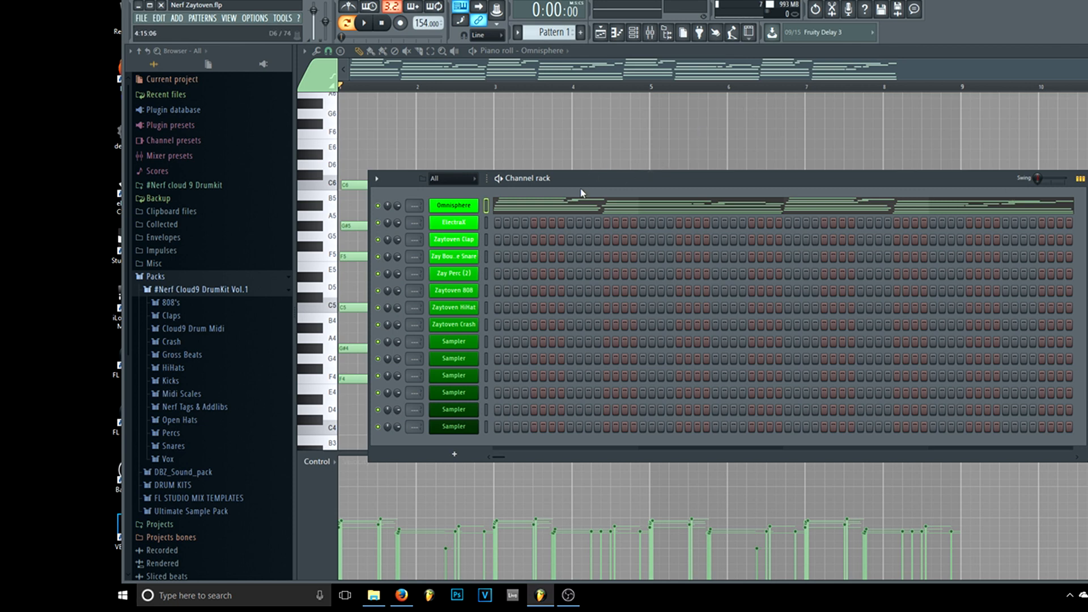
Step: Play back the Omnisphere melody of Pattern 1 in the piano roll
{"action": "left_click", "coordinate": [639, 32]}
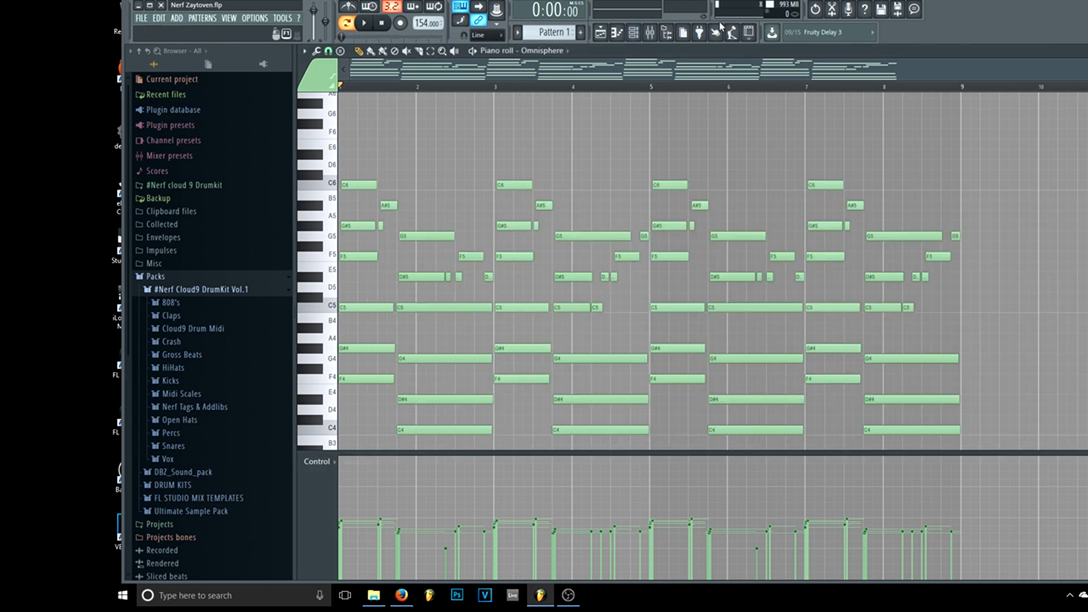
{"action": "left_click_drag", "start_coordinate": [1087, 69], "coordinate": [964, 68]}
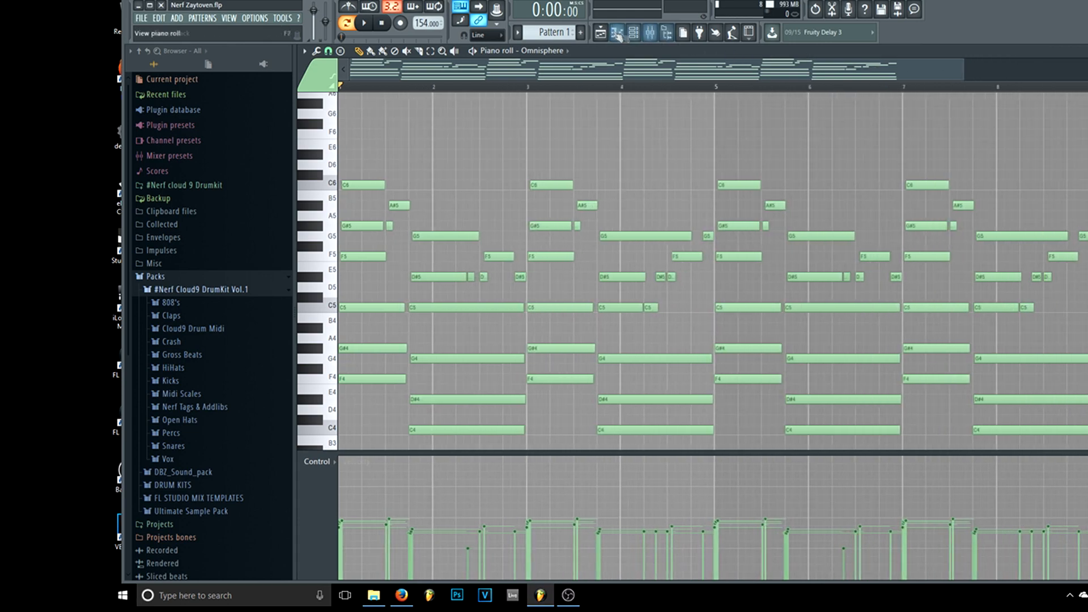
{"action": "left_click", "coordinate": [633, 33]}
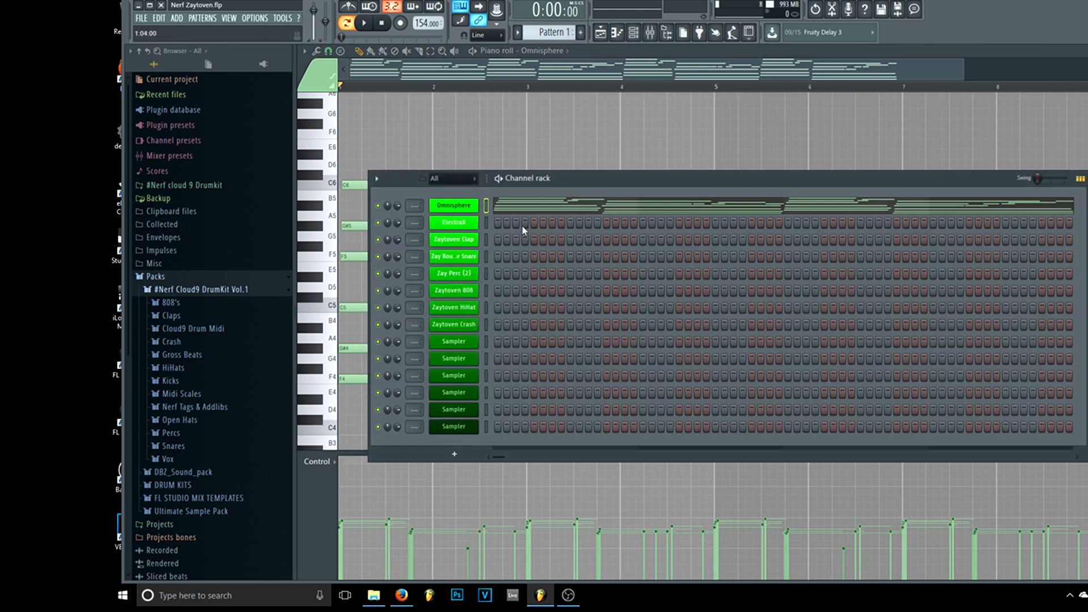
{"action": "key", "text": "F6"}
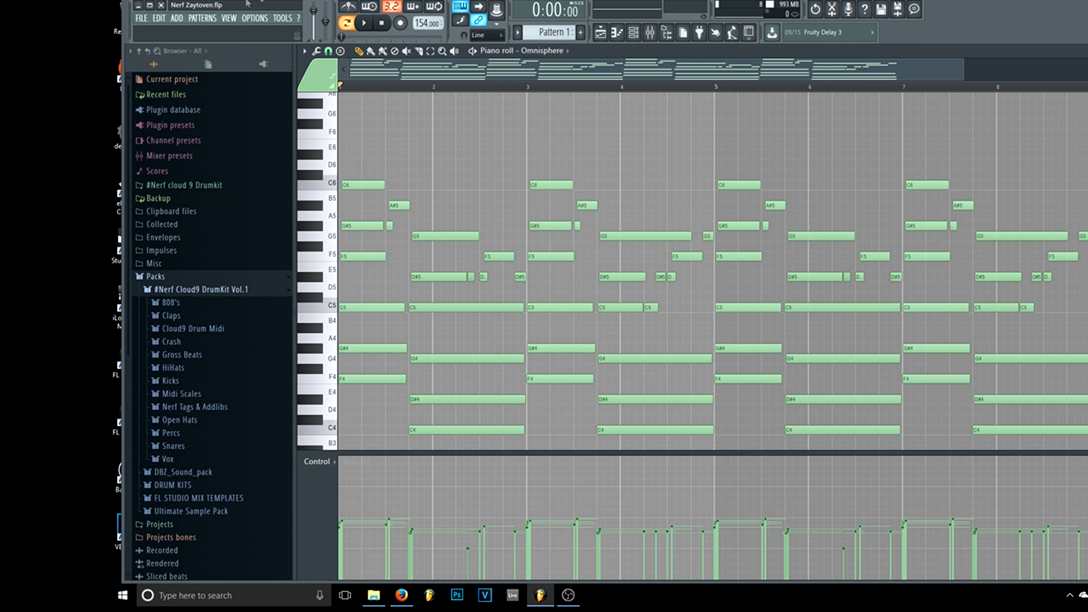
{"action": "left_click", "coordinate": [365, 23]}
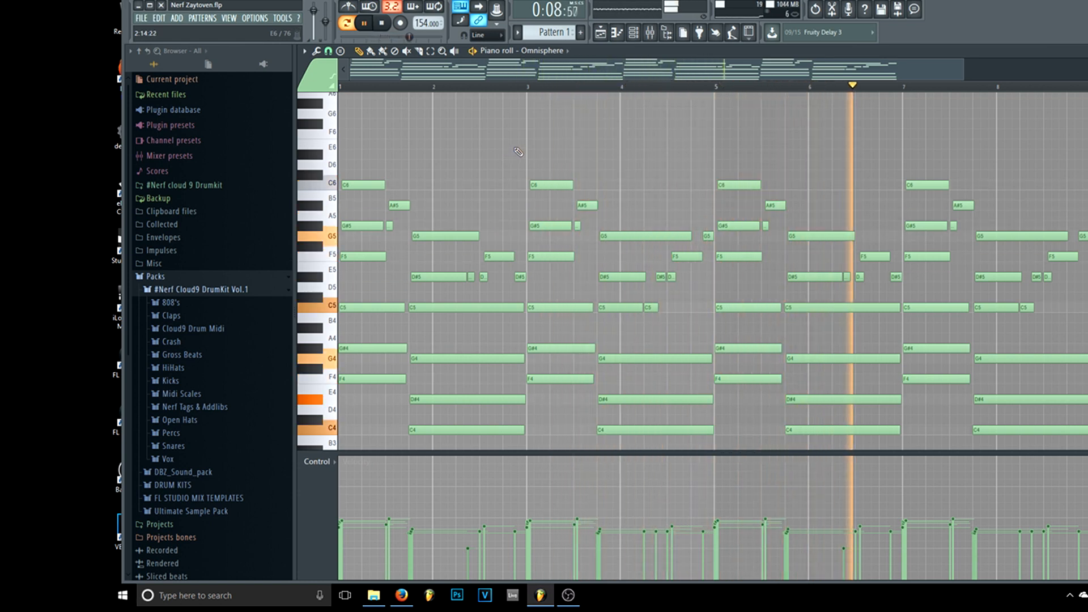
{"action": "left_click", "coordinate": [383, 26]}
{"action": "left_click", "coordinate": [383, 26]}
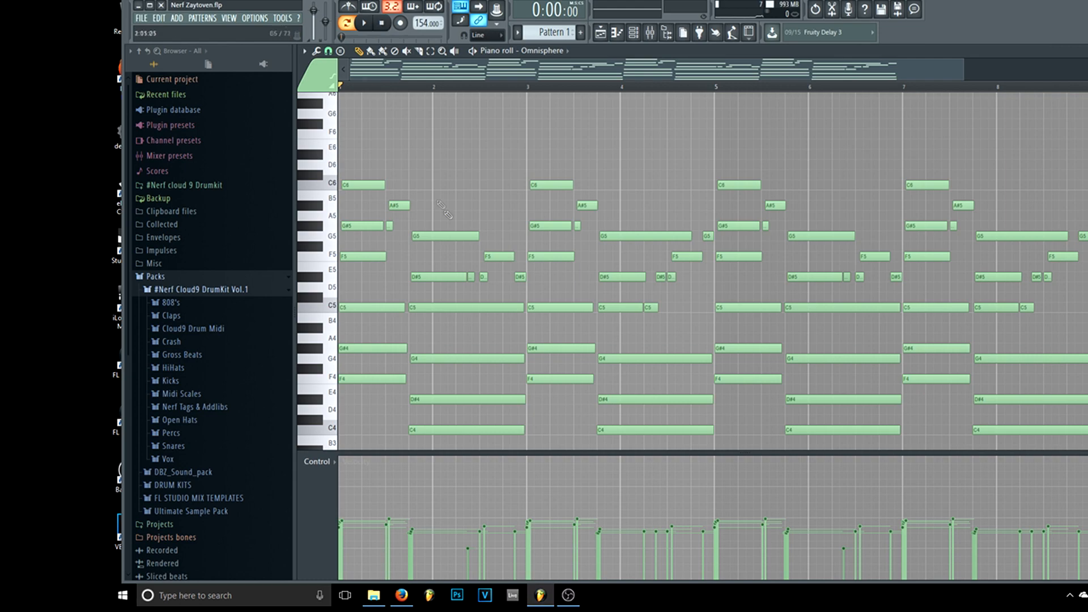
Step: Examine the Strumizer settings for the opening chord's notes without applying them, and play back the melody
{"action": "scroll", "coordinate": [531, 329], "scroll_direction": "down", "scroll_amount": 3}
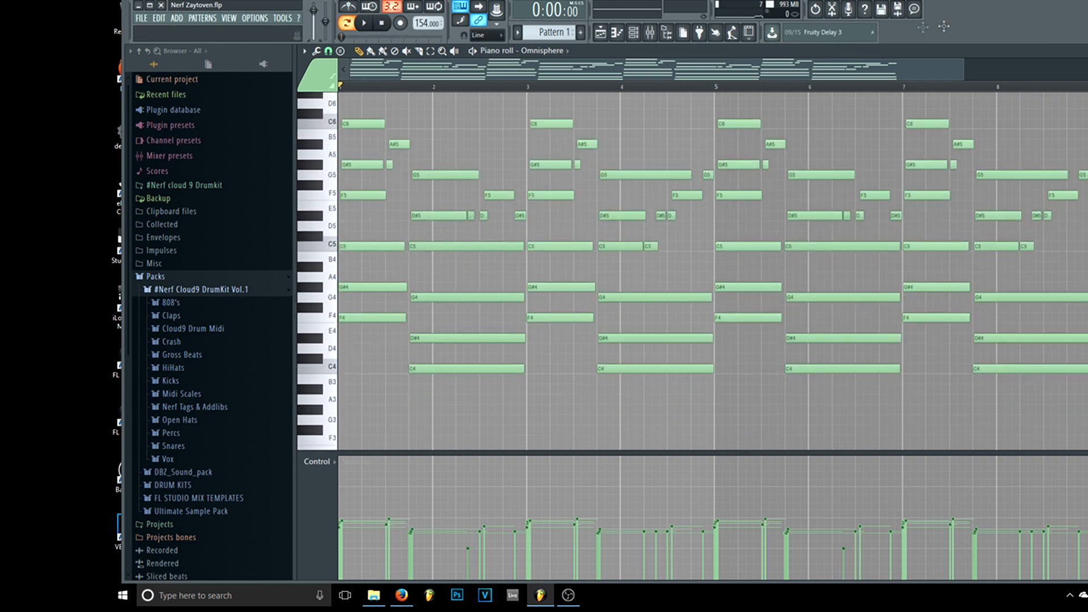
{"action": "left_click_drag", "start_coordinate": [964, 71], "coordinate": [626, 76]}
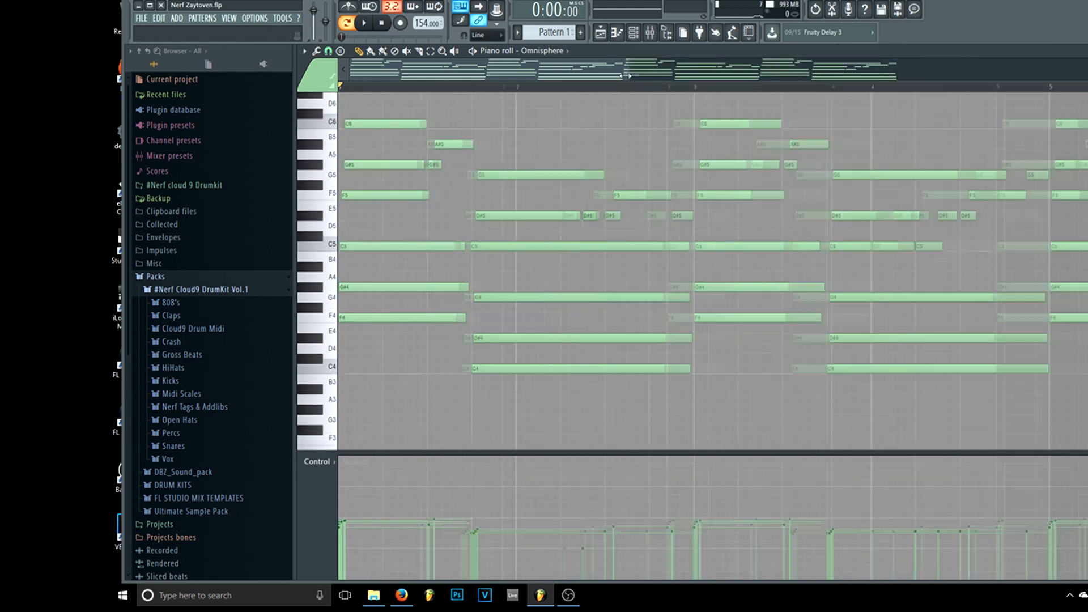
{"action": "left_click_drag", "start_coordinate": [401, 344], "coordinate": [364, 76], "text": "ctrl"}
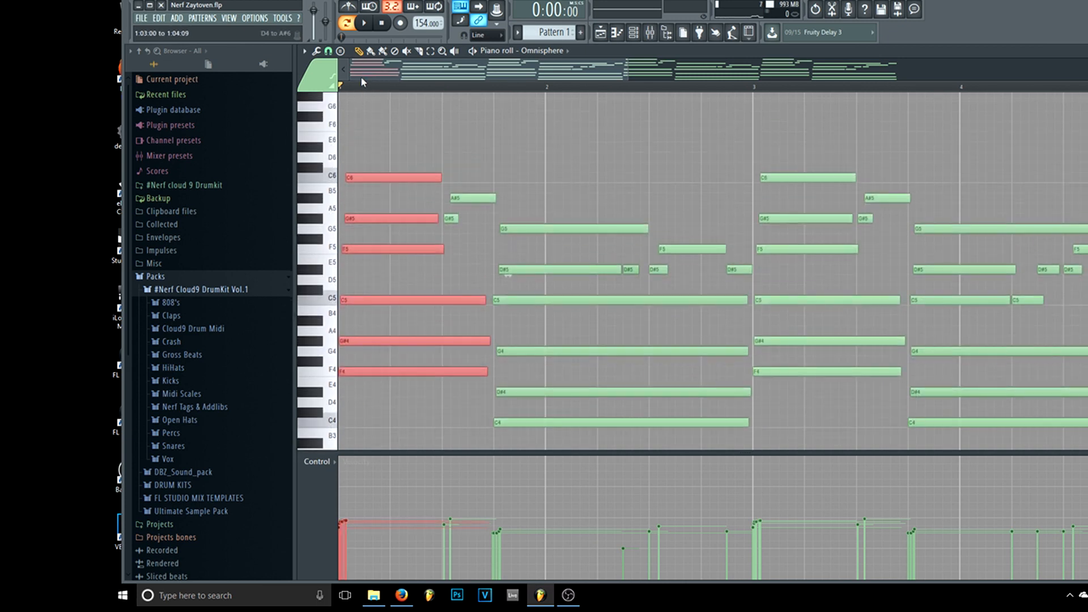
{"action": "key", "text": "alt+s"}
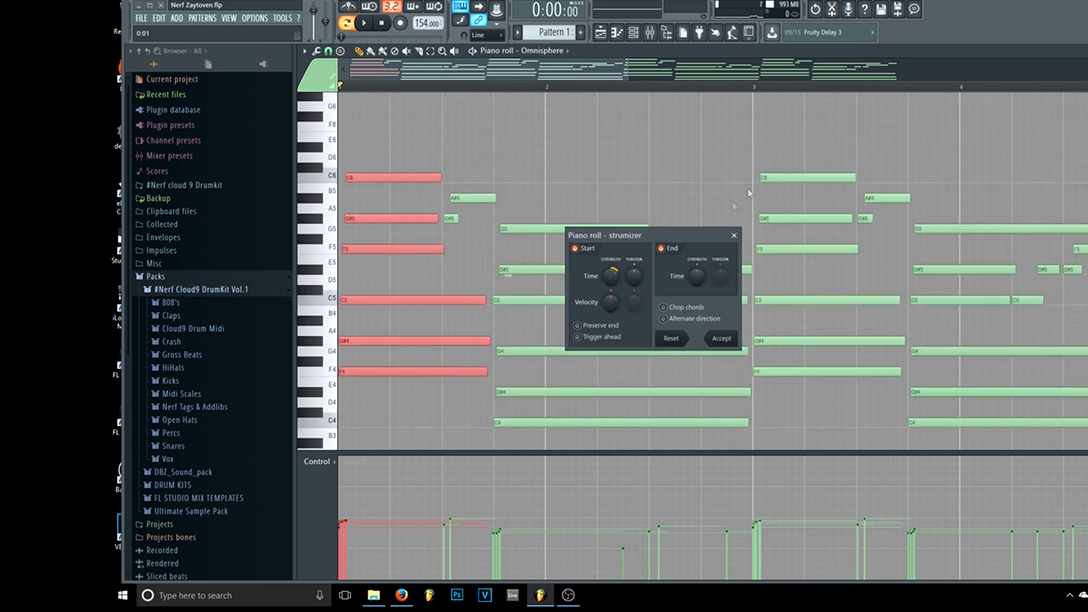
{"action": "left_click", "coordinate": [737, 237]}
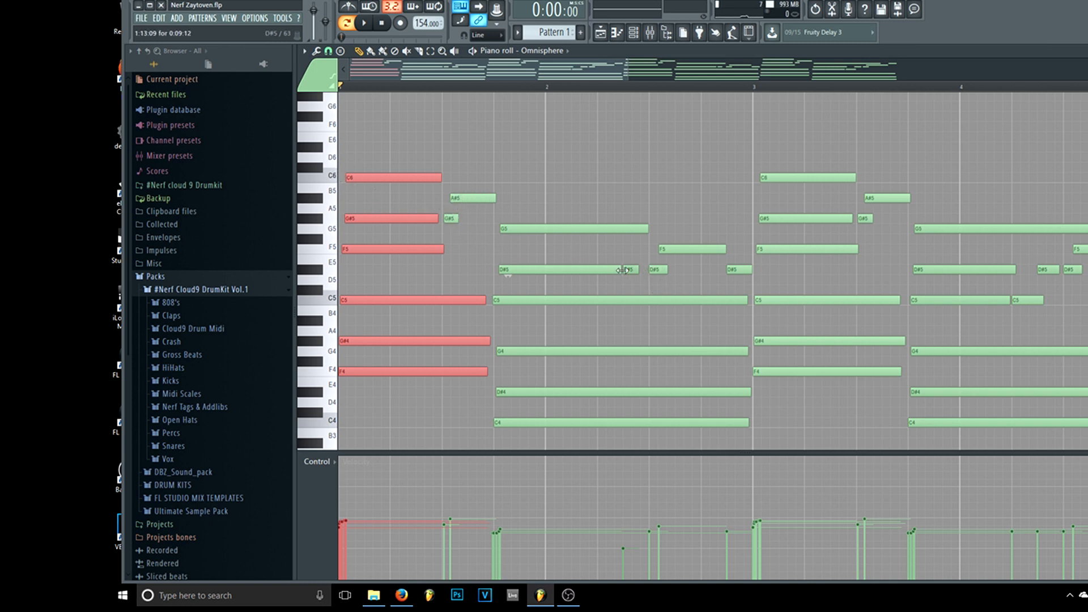
{"action": "left_click", "coordinate": [435, 86]}
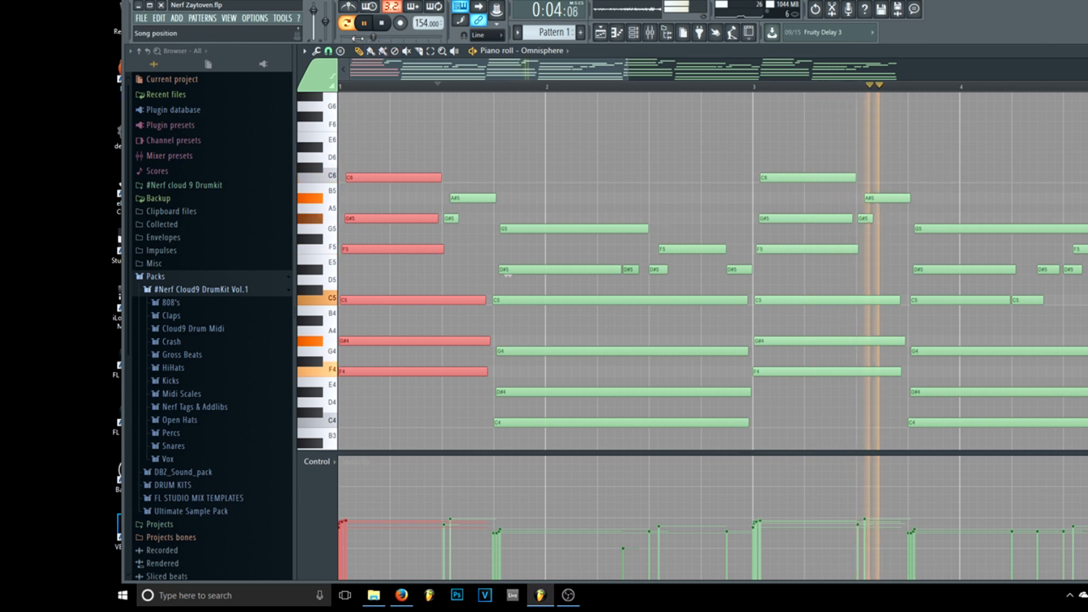
{"action": "key", "text": "space"}
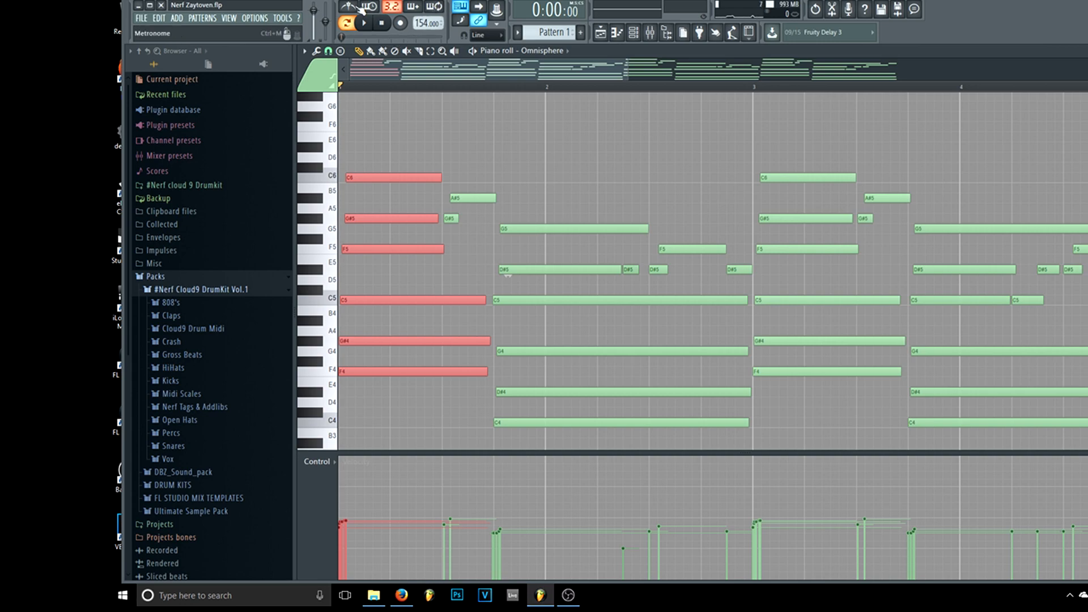
Step: Open the Omnisphere channel's instrument and look through its available patch banks and patch list
{"action": "left_click", "coordinate": [642, 36]}
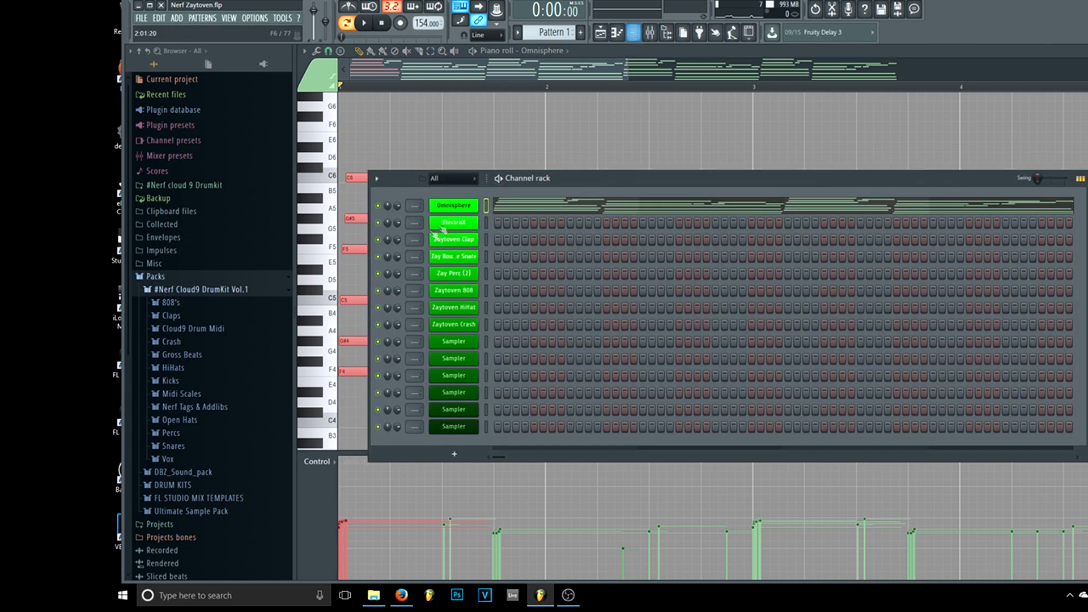
{"action": "left_click", "coordinate": [442, 202]}
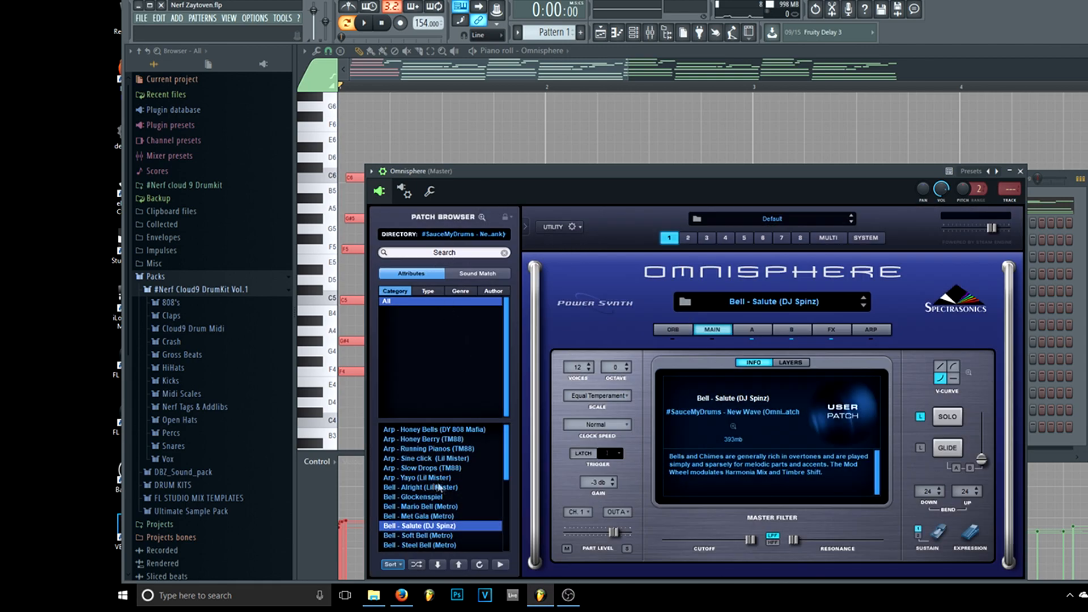
{"action": "left_click", "coordinate": [453, 237]}
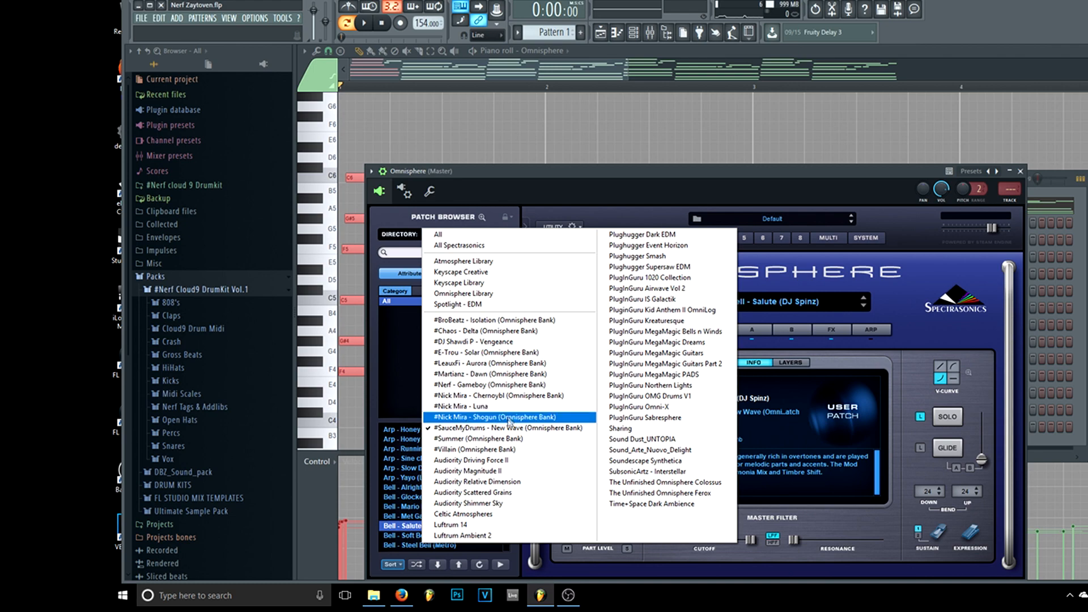
{"action": "left_click", "coordinate": [563, 189]}
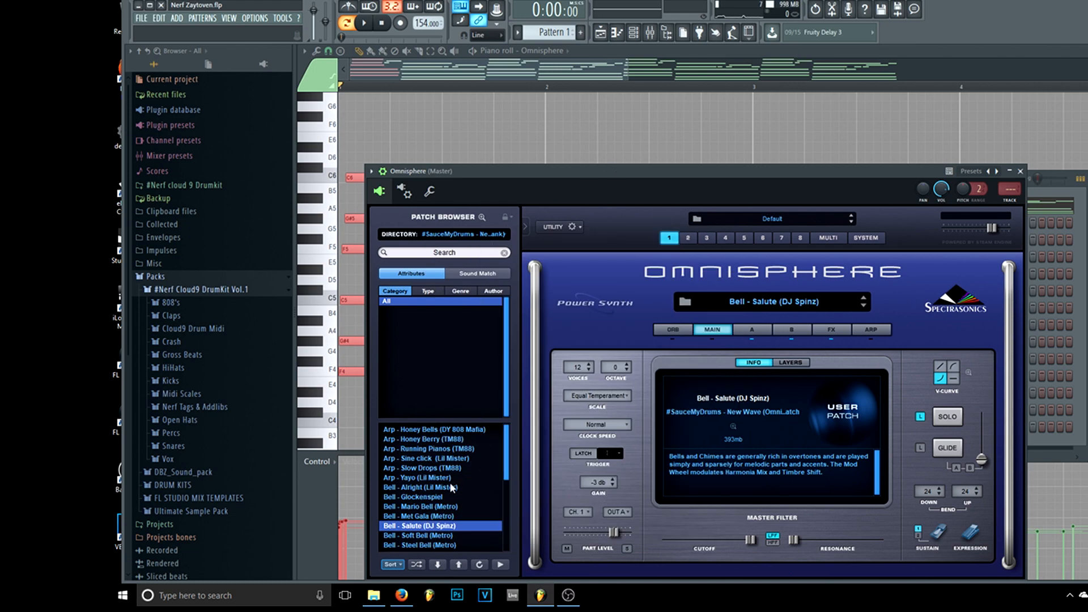
{"action": "scroll", "coordinate": [449, 500], "scroll_direction": "down", "scroll_amount": 2}
{"action": "scroll", "coordinate": [450, 500], "scroll_direction": "down", "scroll_amount": 2}
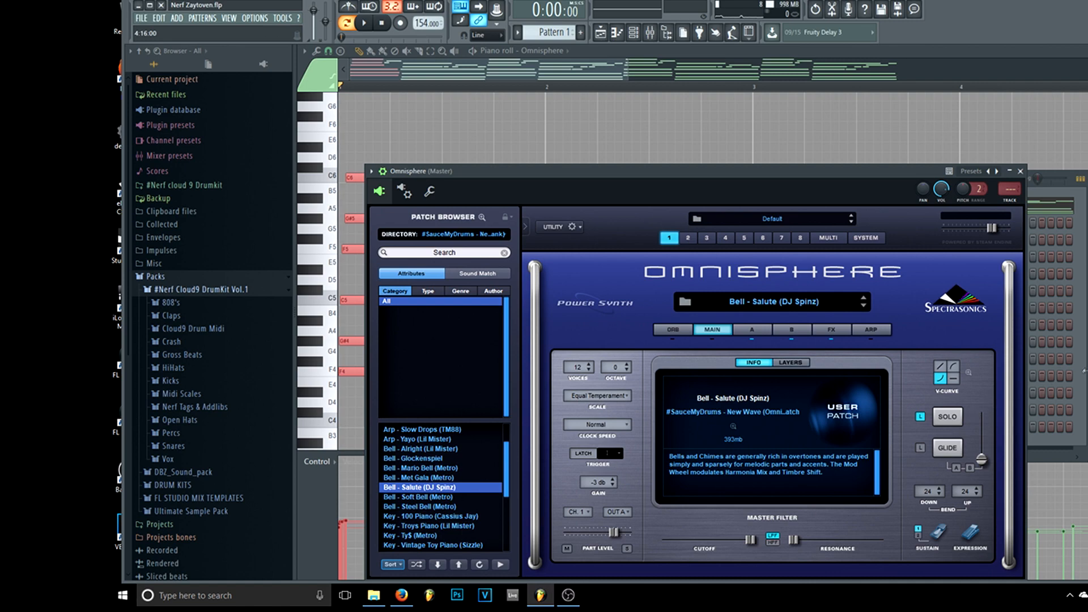
Step: Clone the Omnisphere channel and load the Key - 100 Piano patch in the clone
{"action": "key", "text": "F6"}
{"action": "right_click", "coordinate": [467, 205]}
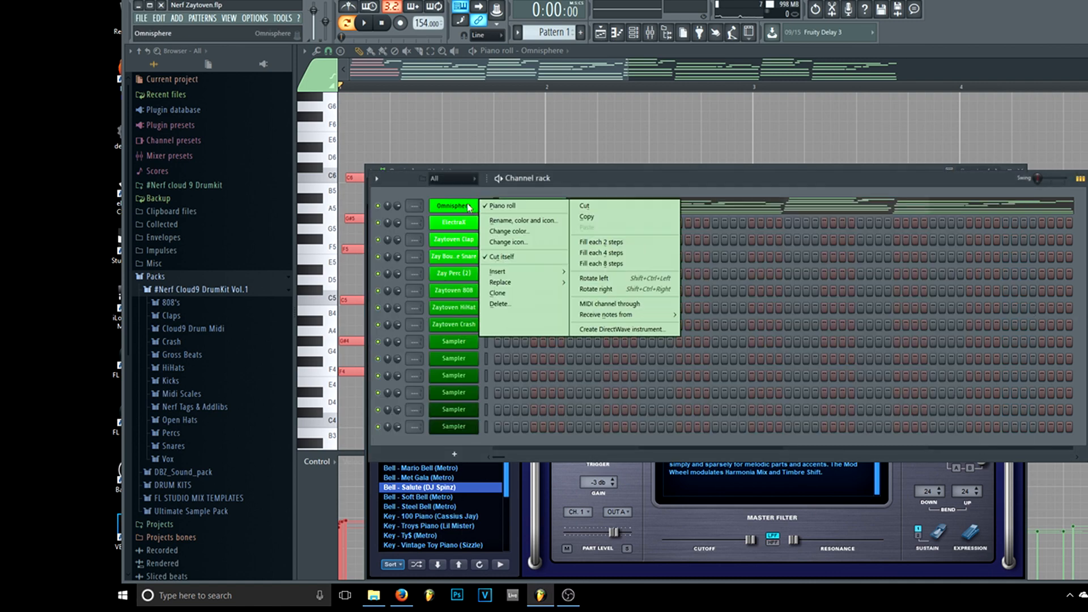
{"action": "left_click", "coordinate": [517, 291]}
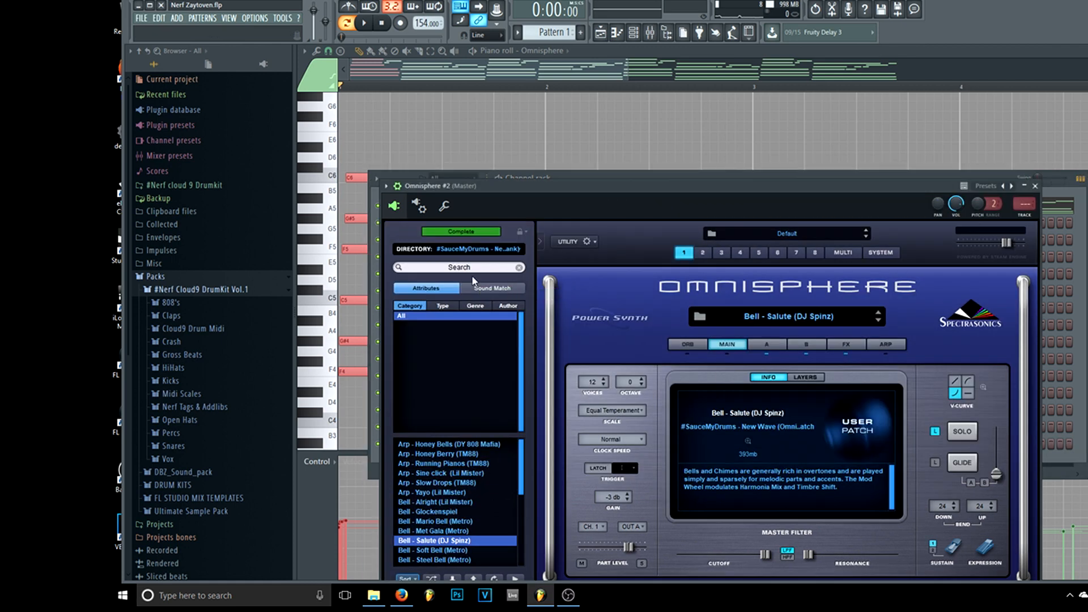
{"action": "scroll", "coordinate": [472, 474], "scroll_direction": "down", "scroll_amount": 3}
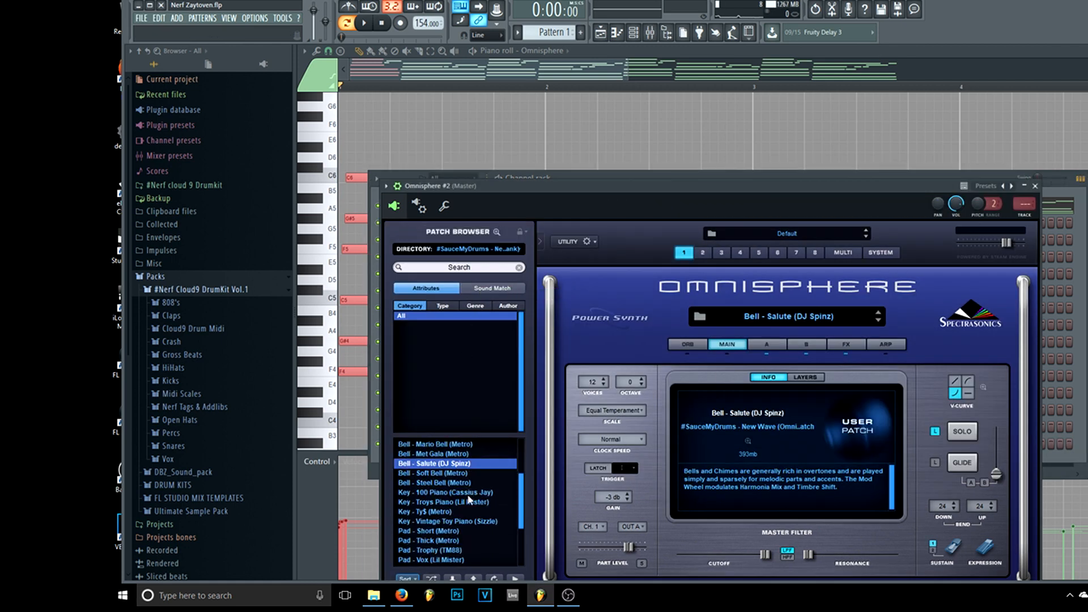
{"action": "left_click", "coordinate": [468, 495]}
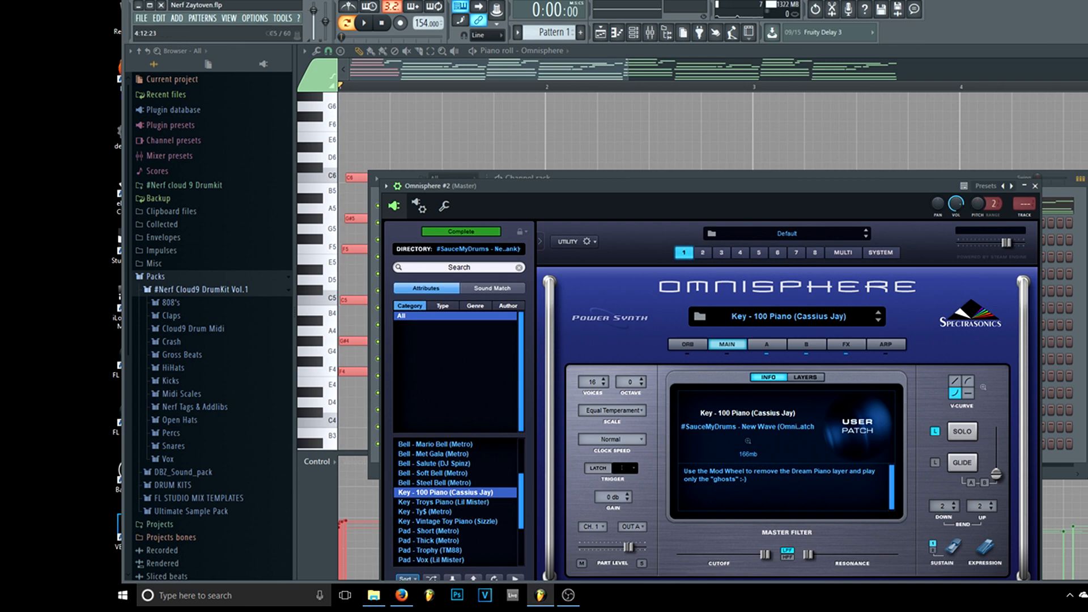
Step: Copy the Omnisphere channel's notes into the Omnisphere #2 channel and save the project
{"action": "left_click", "coordinate": [1081, 295]}
{"action": "right_click", "coordinate": [441, 223]}
{"action": "right_click", "coordinate": [455, 207]}
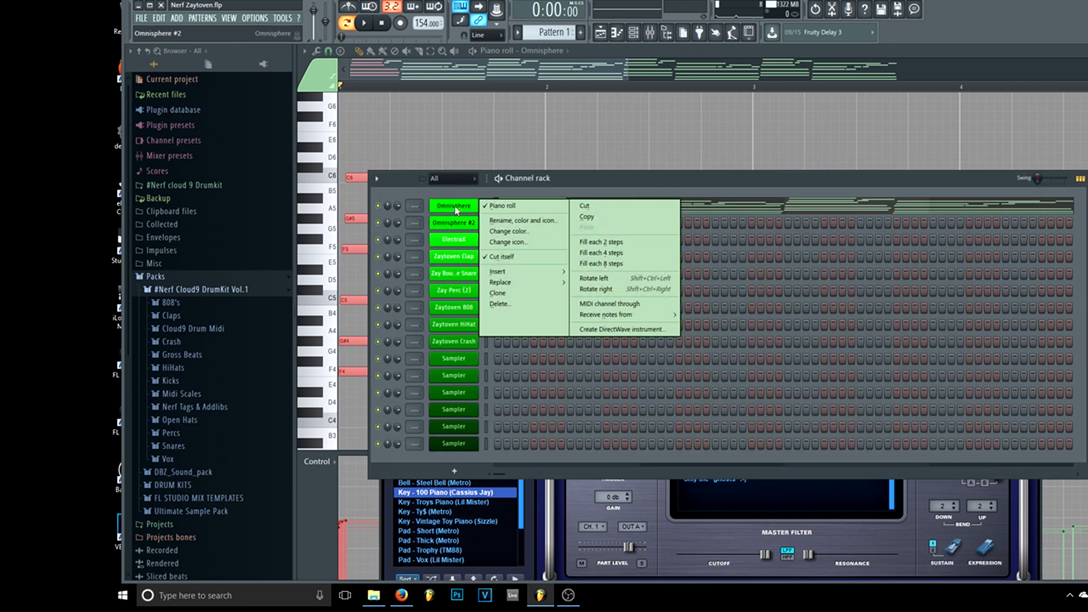
{"action": "left_click", "coordinate": [590, 217]}
{"action": "right_click", "coordinate": [454, 223]}
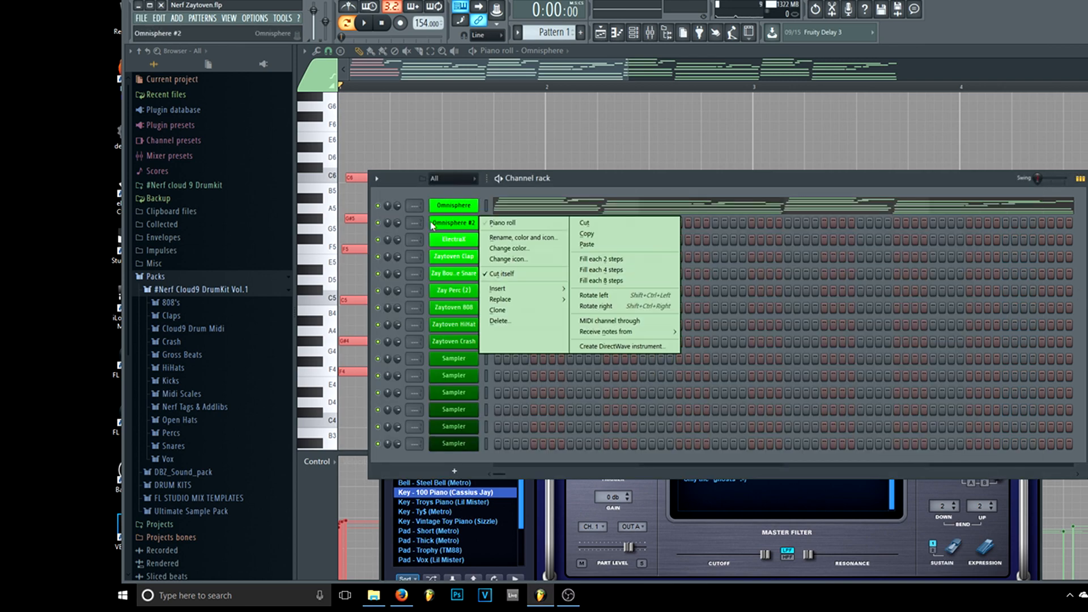
{"action": "left_click", "coordinate": [590, 245]}
{"action": "left_click", "coordinate": [141, 18]}
{"action": "left_click", "coordinate": [153, 68]}
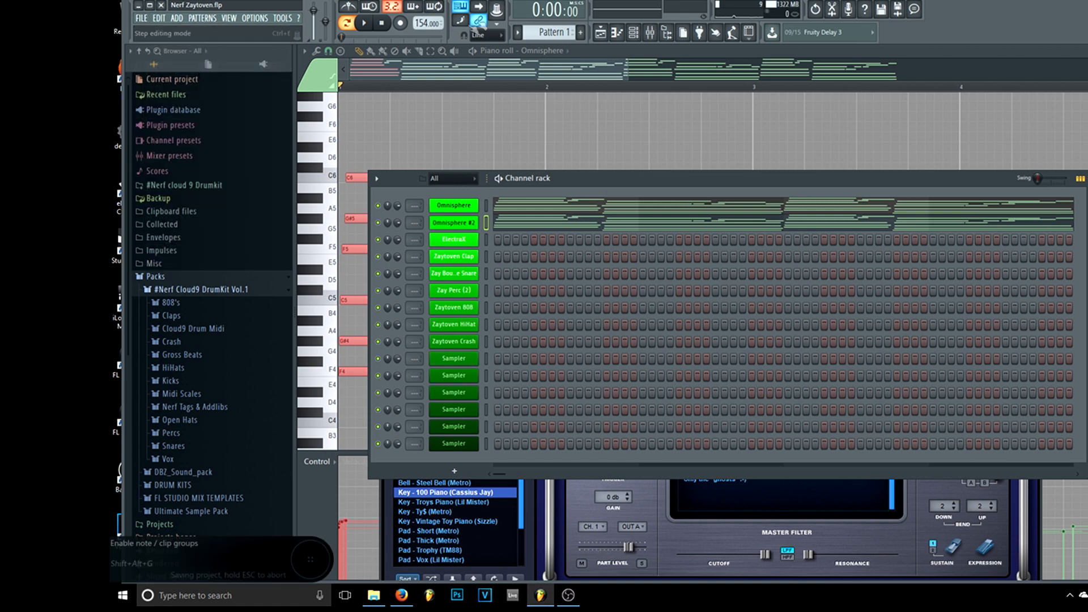
Step: Transpose all Omnisphere #2 notes up one octave in the piano roll and audition the layered melody
{"action": "key", "text": "space"}
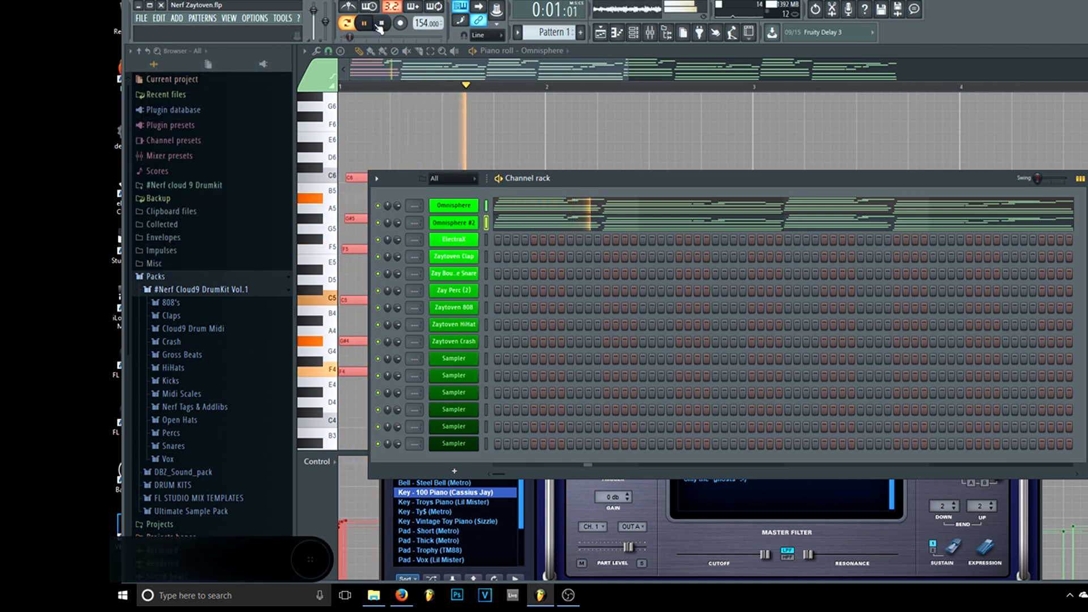
{"action": "left_click", "coordinate": [382, 25]}
{"action": "left_click", "coordinate": [502, 223]}
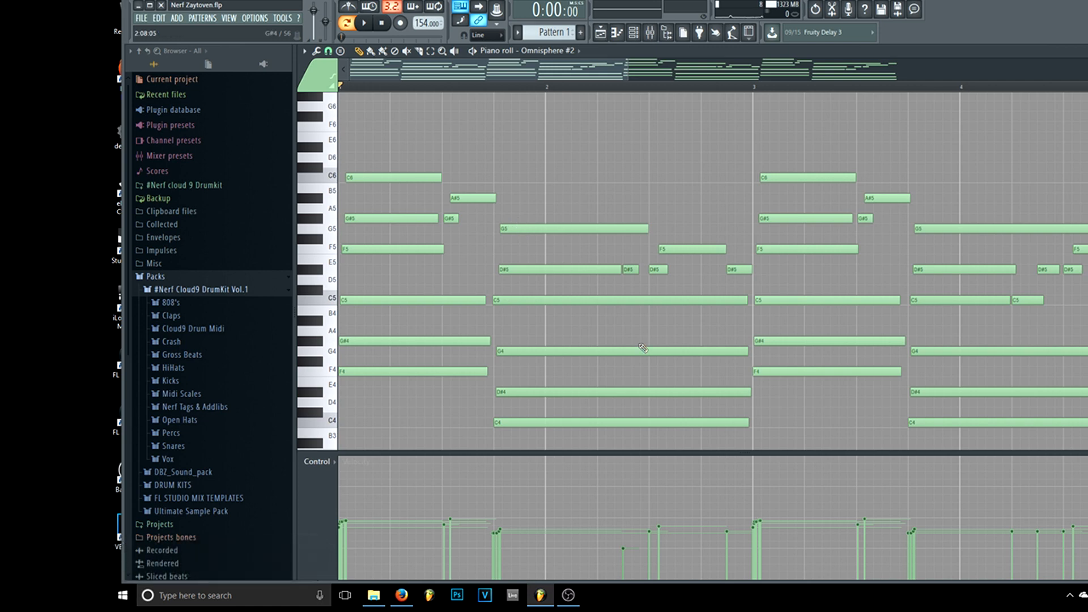
{"action": "key", "text": "ctrl+Up"}
{"action": "key", "text": "space"}
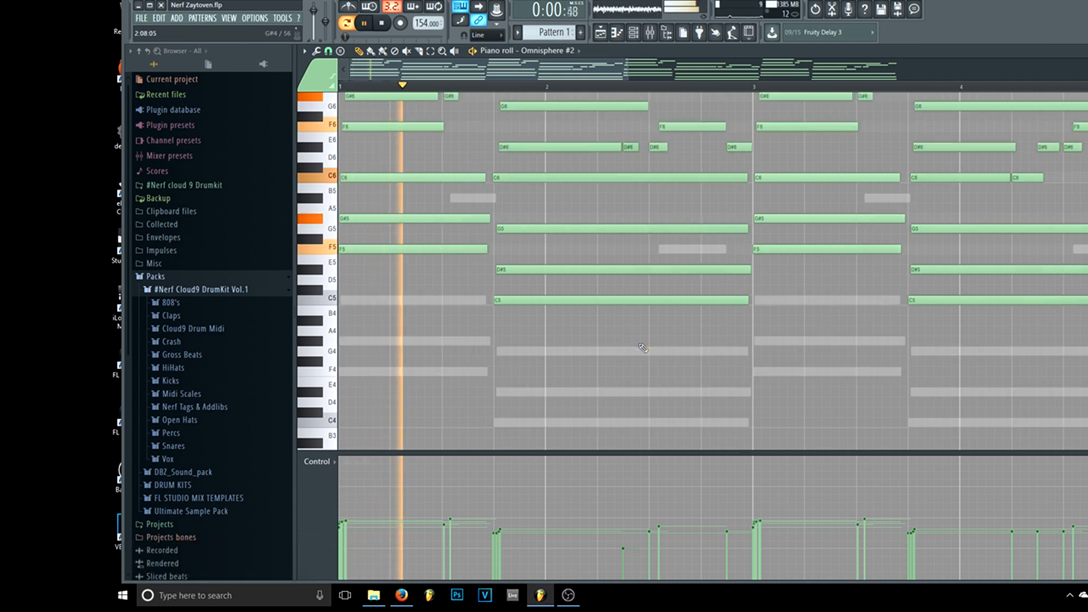
{"action": "left_click", "coordinate": [649, 34]}
{"action": "key", "text": "space"}
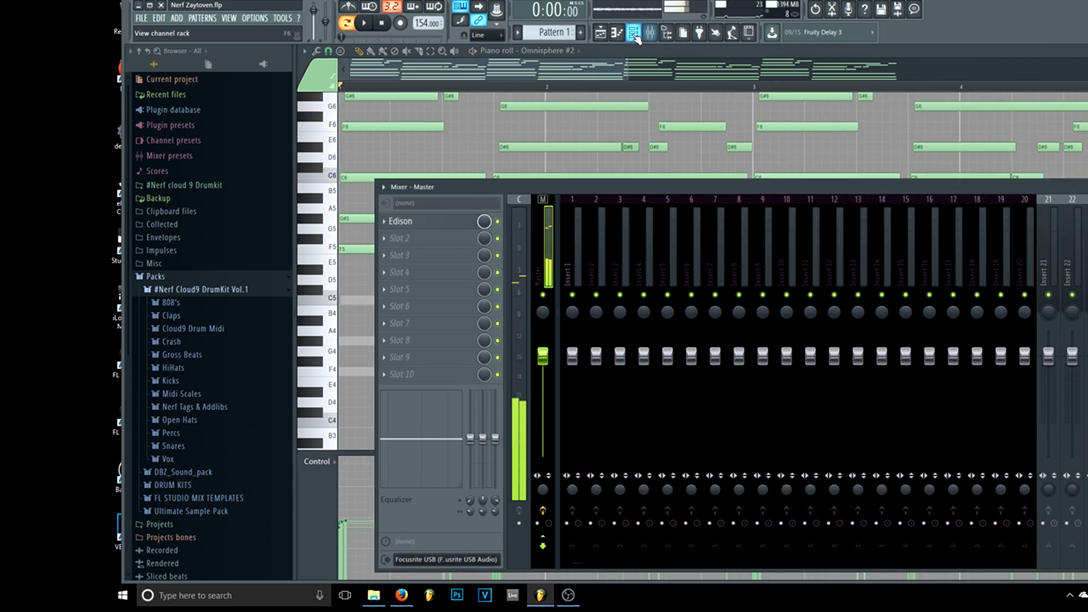
Step: Load the Key - Troys Piano patch in Omnisphere #2 and audition it with the melody
{"action": "left_click", "coordinate": [634, 34]}
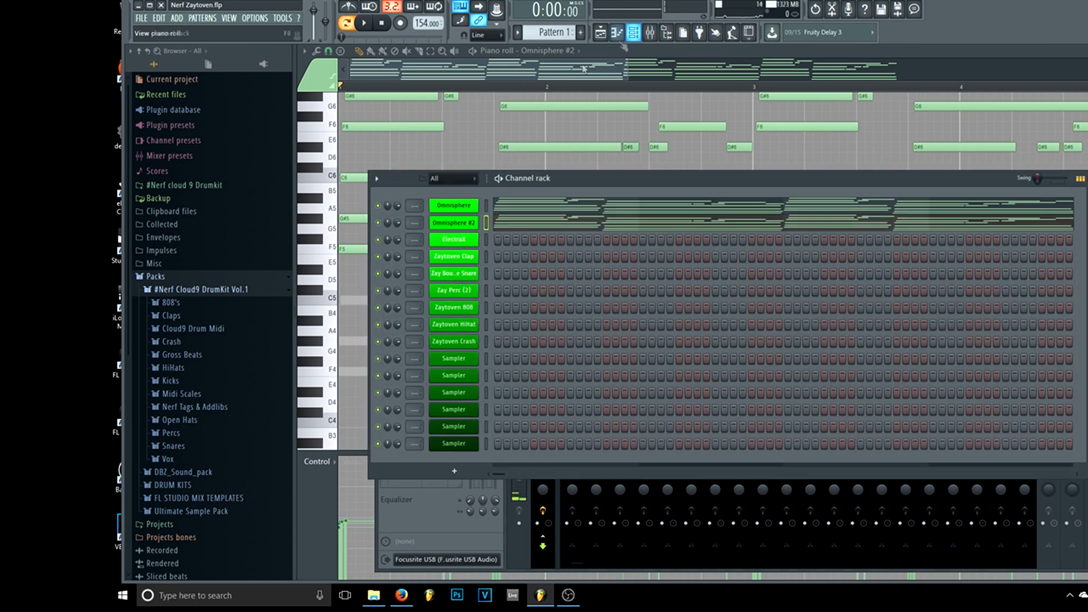
{"action": "left_click", "coordinate": [460, 222]}
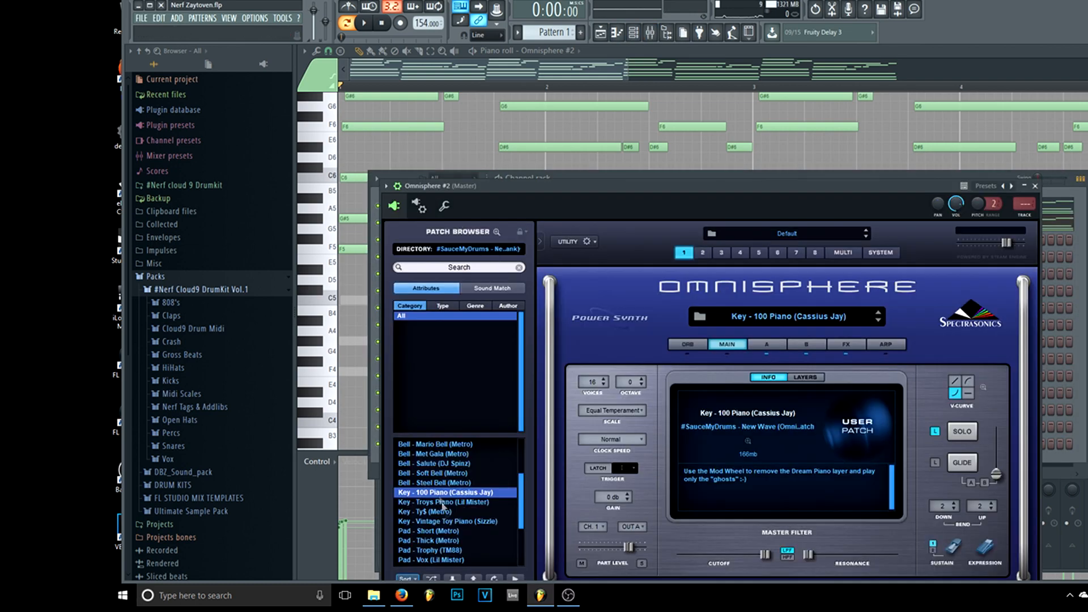
{"action": "left_click", "coordinate": [455, 504]}
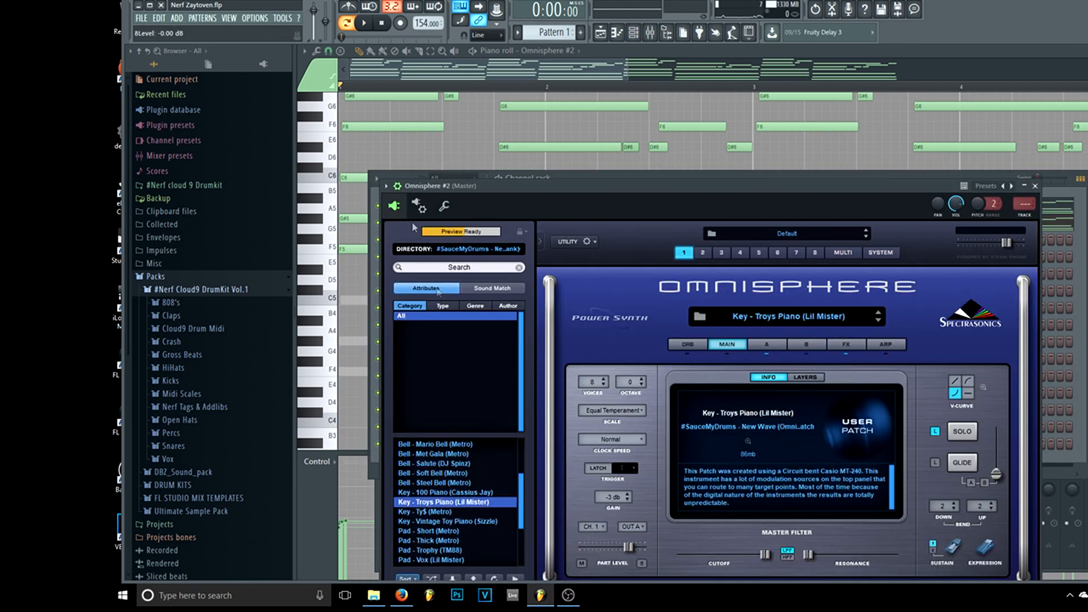
{"action": "left_click", "coordinate": [366, 24]}
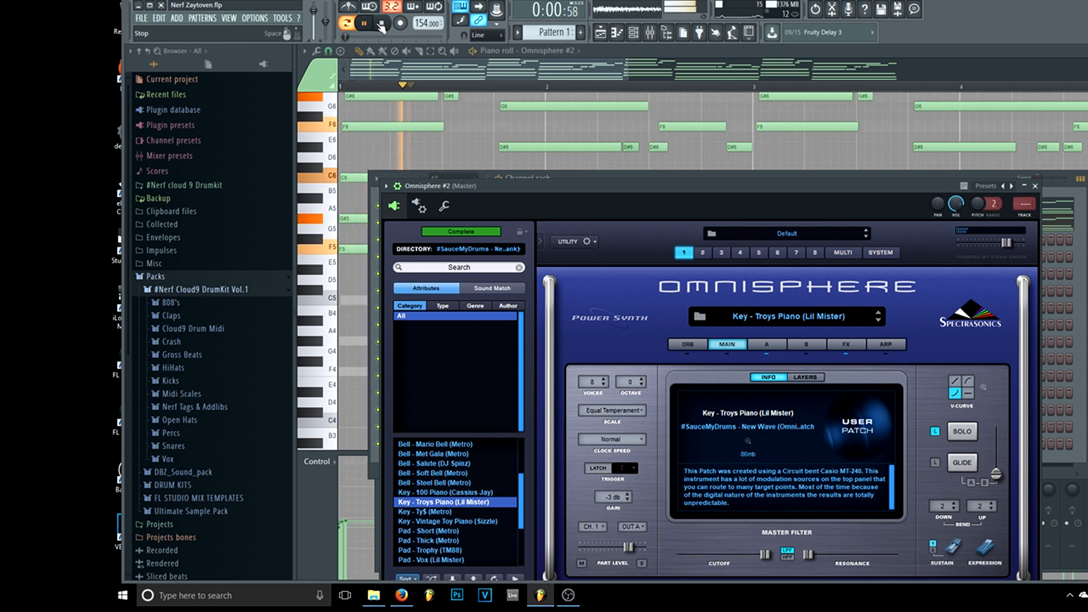
{"action": "left_click", "coordinate": [382, 27]}
Step: Audition the Key - Ty$ and Key - Vintage Toy Piano patches in Omnisphere #2 with the melody
{"action": "left_click", "coordinate": [430, 514]}
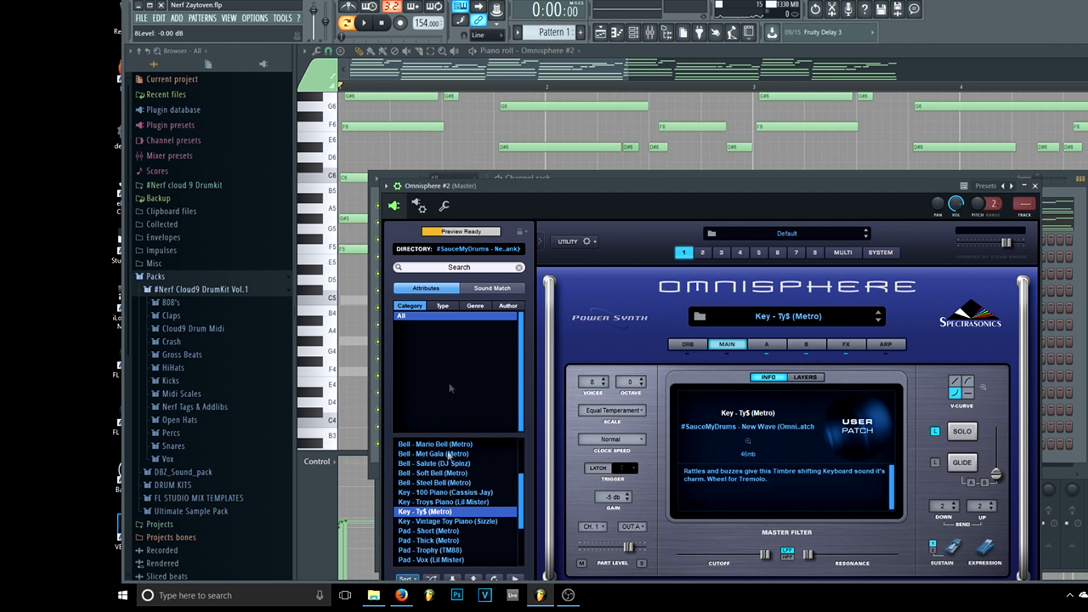
{"action": "key", "text": "space"}
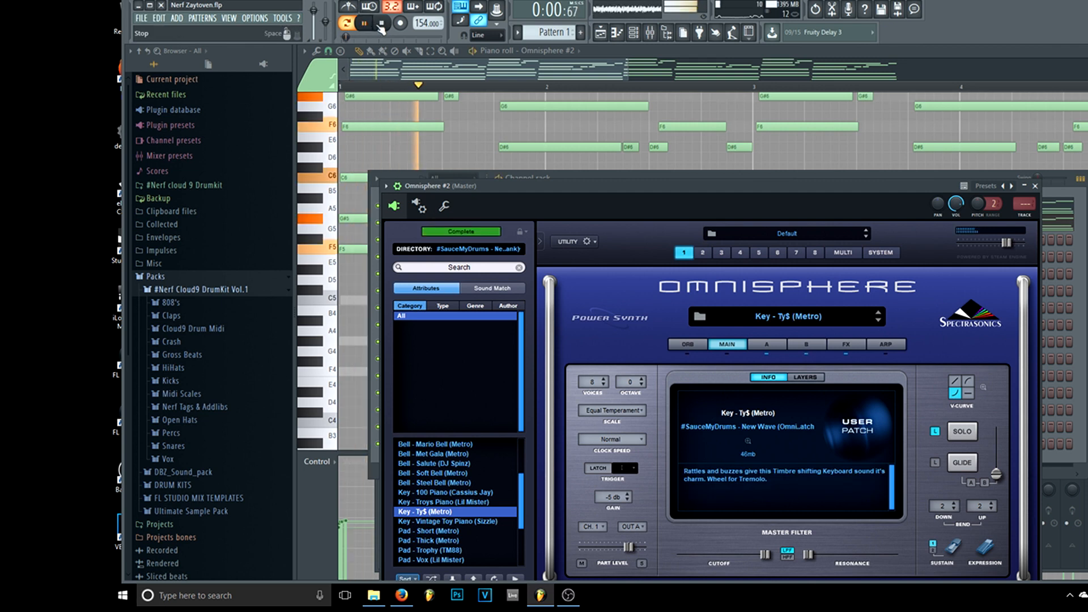
{"action": "left_click", "coordinate": [383, 26]}
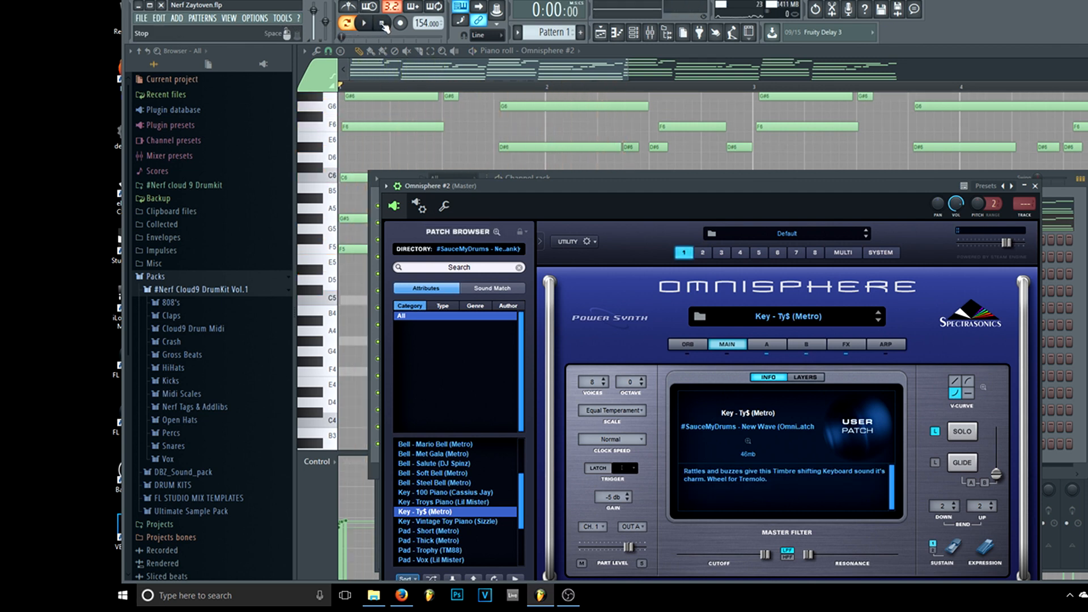
{"action": "left_click", "coordinate": [433, 521]}
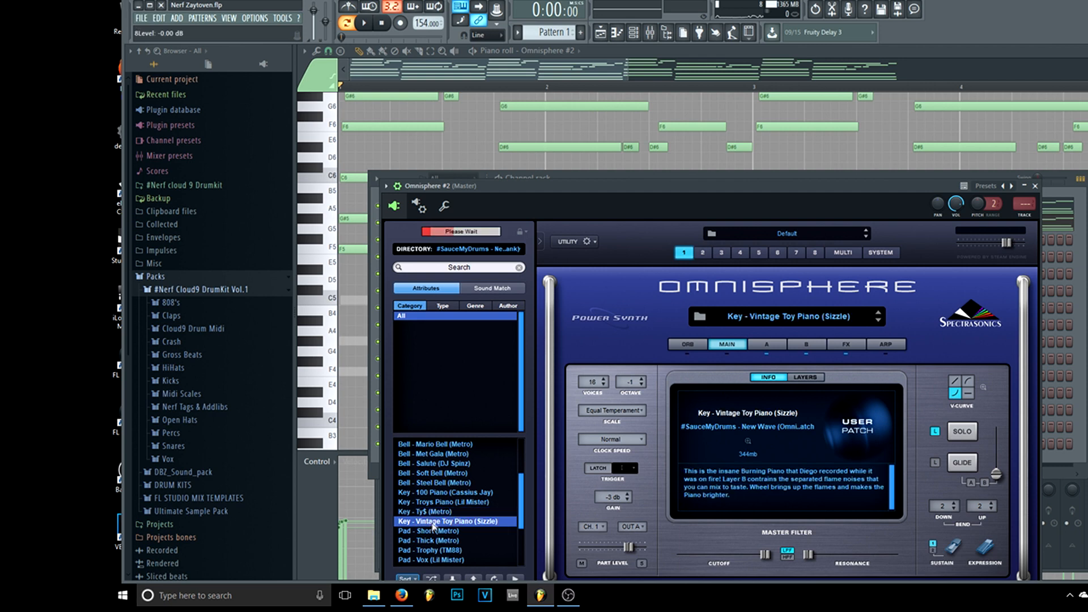
{"action": "left_click", "coordinate": [367, 22]}
{"action": "left_click", "coordinate": [385, 24]}
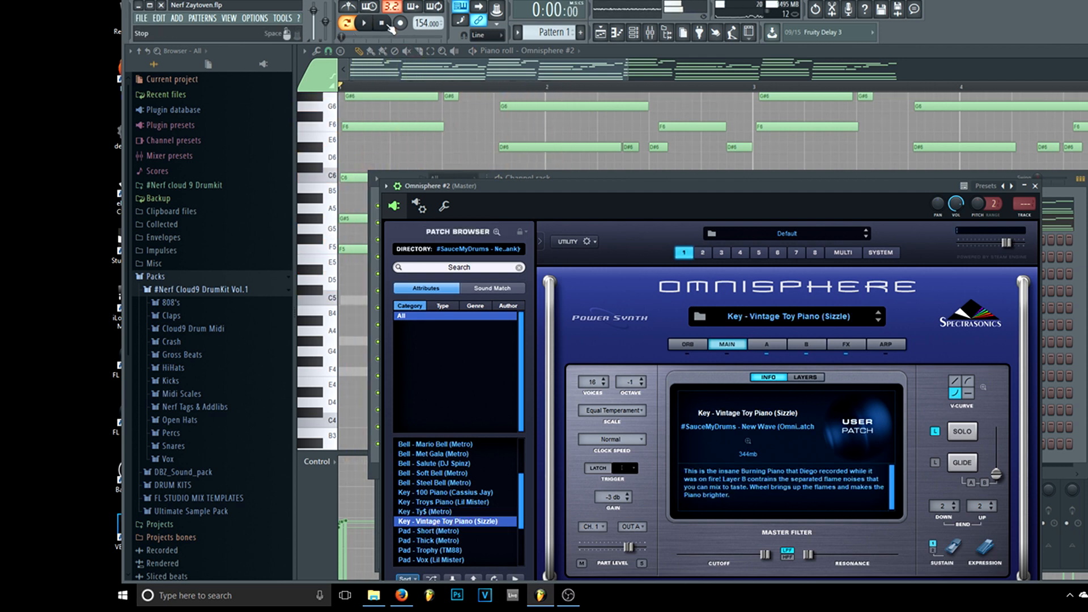
Step: Load the Key - 100 Piano patch in Omnisphere #2 and audition it with the melody
{"action": "left_click", "coordinate": [462, 493]}
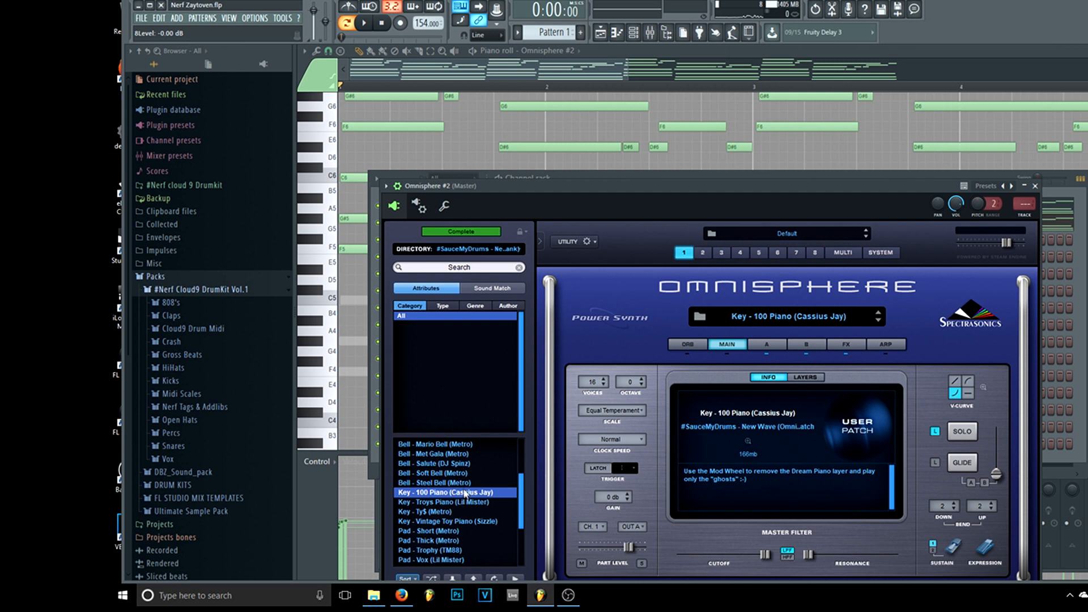
{"action": "left_click", "coordinate": [364, 23]}
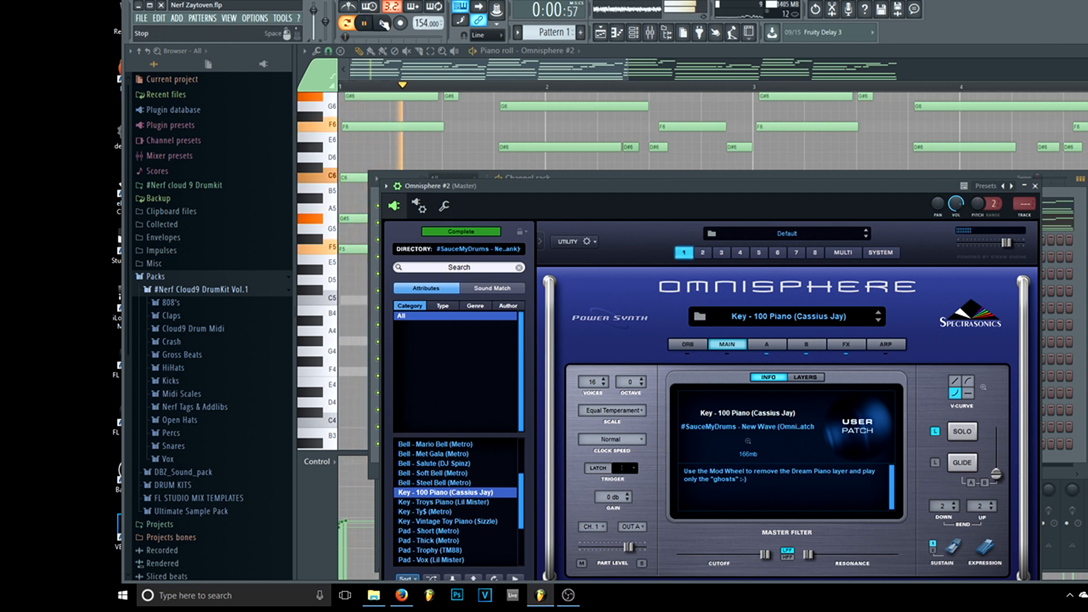
{"action": "left_click", "coordinate": [383, 22]}
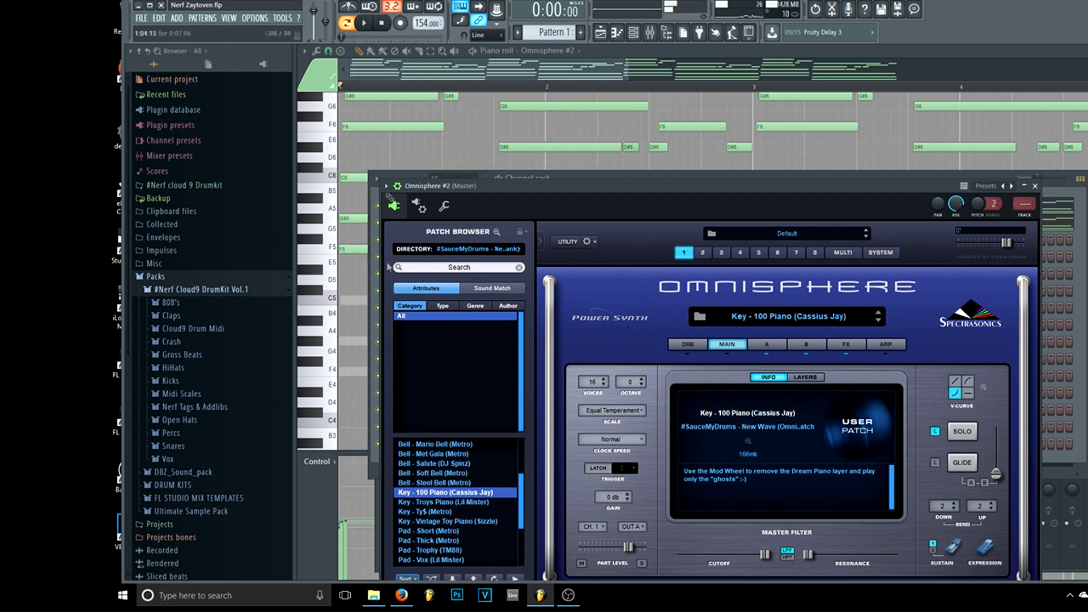
Step: Switch Omnisphere #2 back to the Key - Troys Piano patch and play the layered melody
{"action": "left_click", "coordinate": [424, 503]}
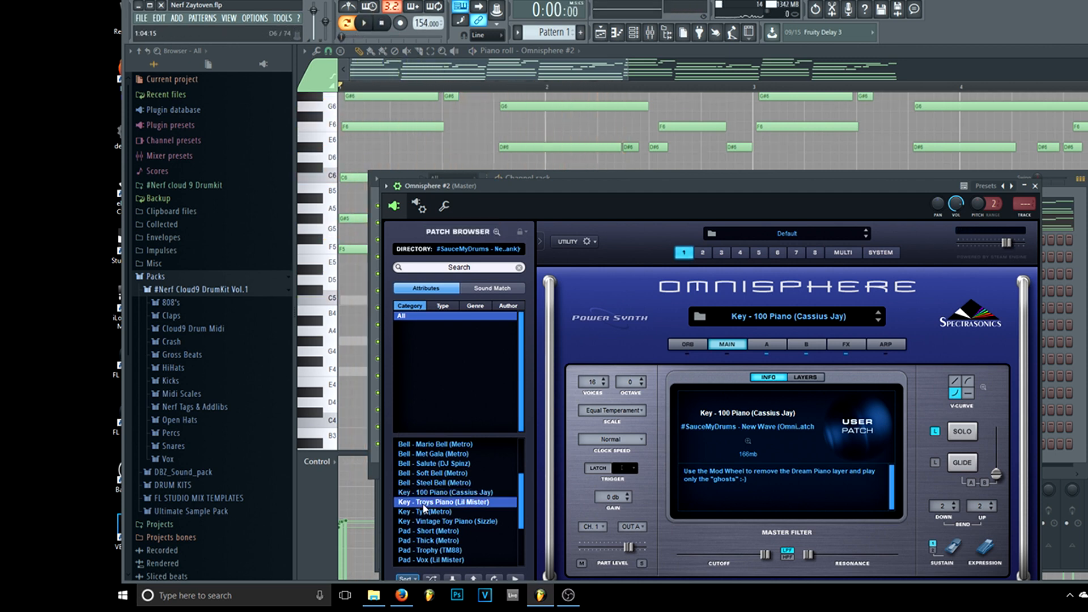
{"action": "left_click", "coordinate": [364, 23]}
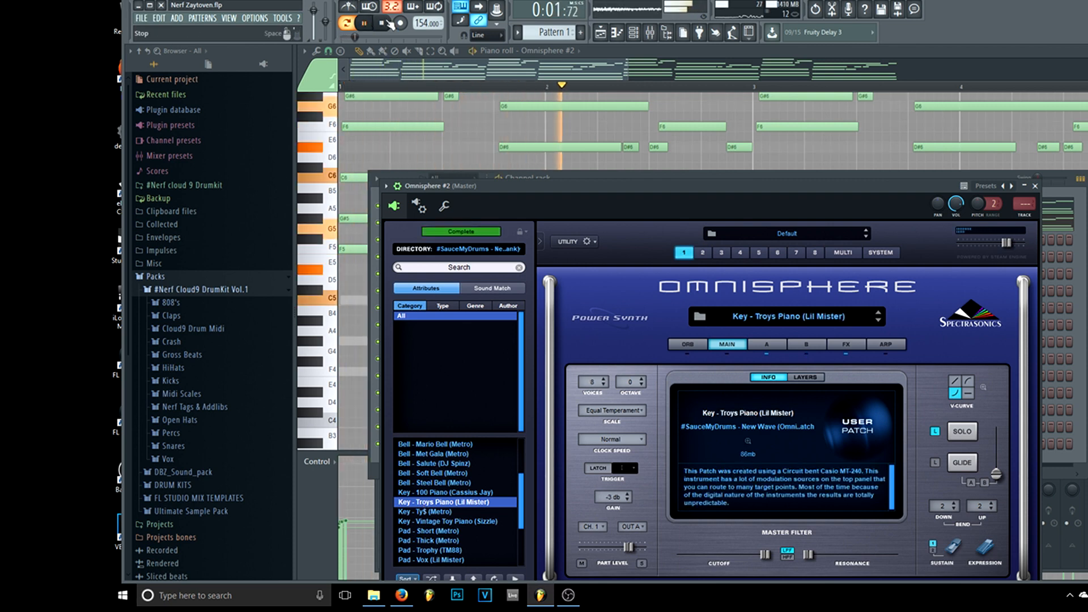
{"action": "left_click", "coordinate": [390, 24]}
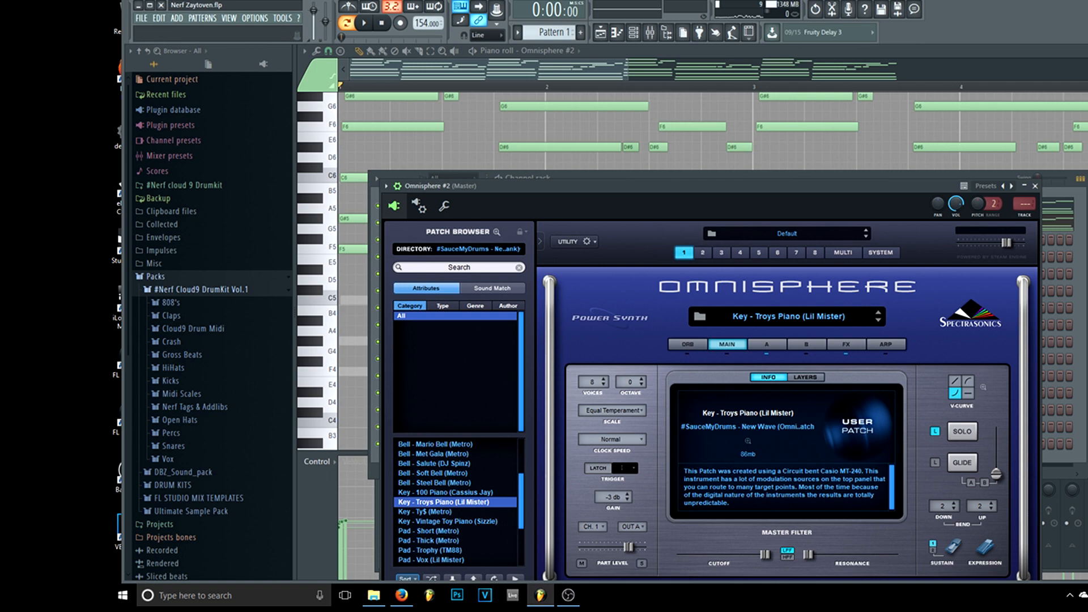
Step: Route the Omnisphere #2 channel to mixer insert 2 and add Fruity Parametric EQ 2 in its first effect slot
{"action": "key", "text": "F6"}
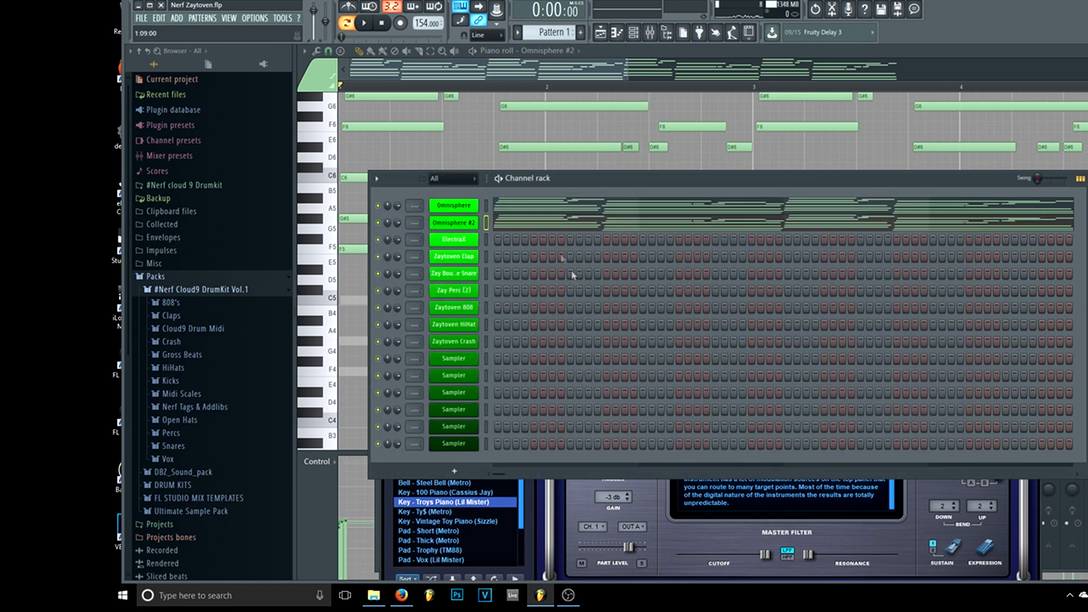
{"action": "double_click", "coordinate": [418, 222]}
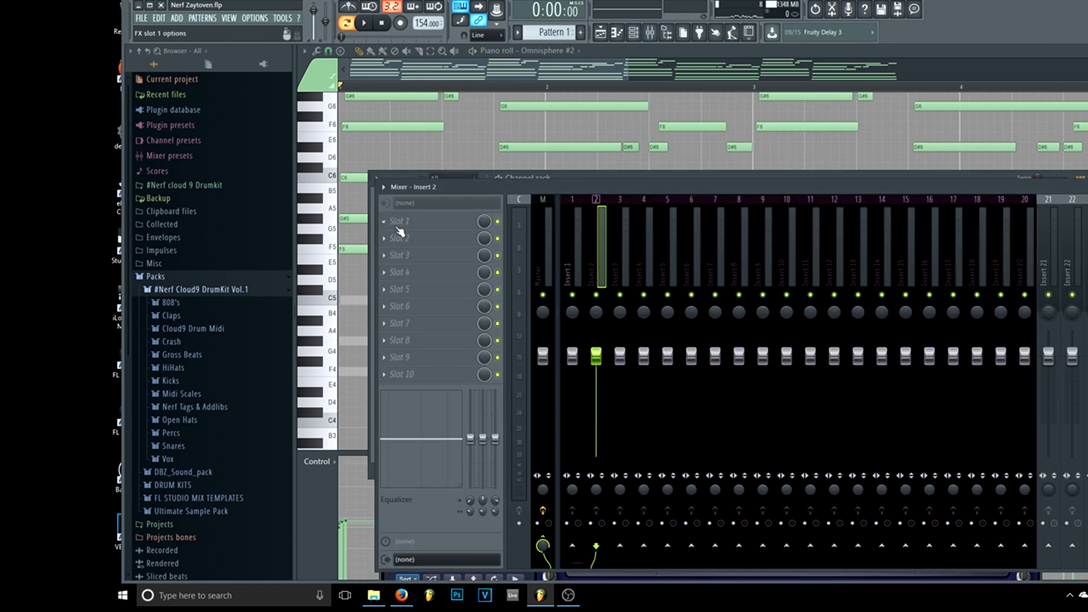
{"action": "left_click", "coordinate": [420, 218]}
{"action": "left_click", "coordinate": [339, 114]}
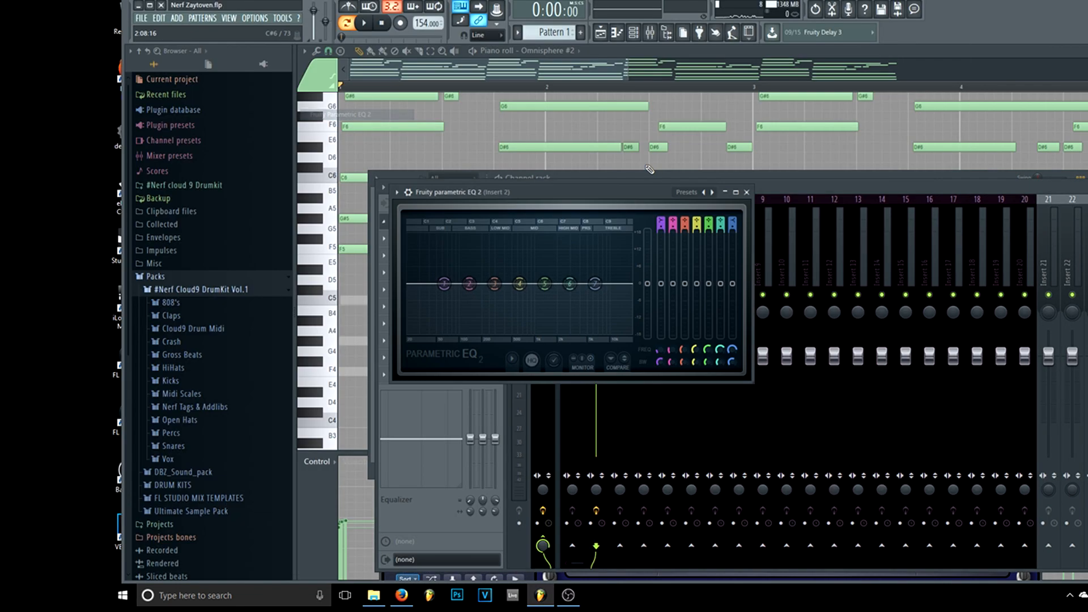
Step: Apply the 20Hz + 18kHz cut preset to insert 2's EQ and move both cuts inward to a narrow mid band during playback
{"action": "left_click", "coordinate": [713, 192]}
{"action": "left_click", "coordinate": [712, 192]}
{"action": "key", "text": "space"}
{"action": "key", "text": "space"}
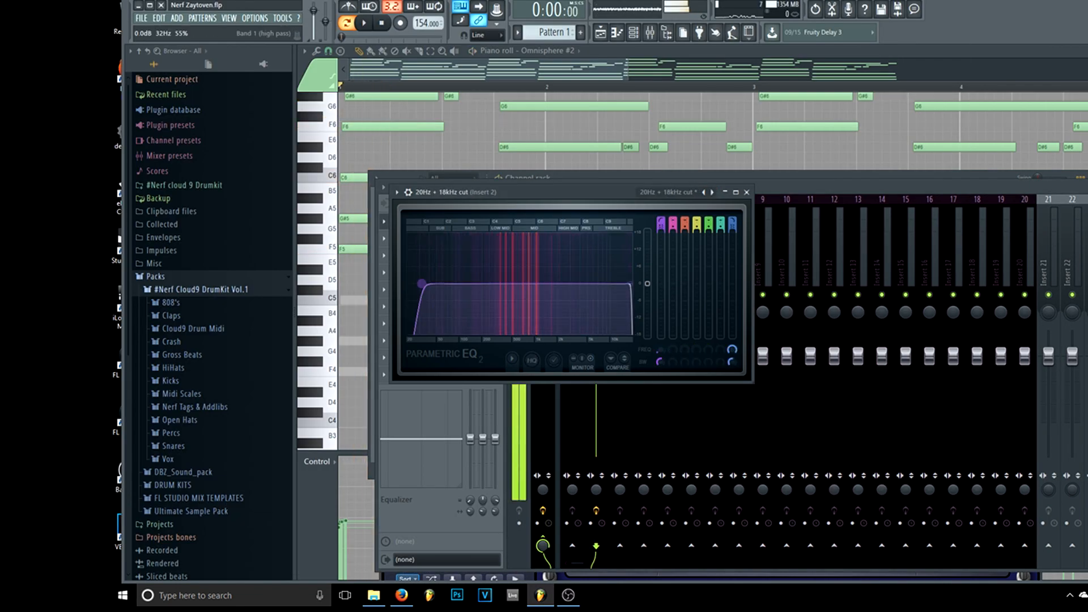
{"action": "left_click_drag", "start_coordinate": [409, 285], "coordinate": [517, 286]}
{"action": "key", "text": "space"}
{"action": "left_click_drag", "start_coordinate": [631, 283], "coordinate": [558, 286]}
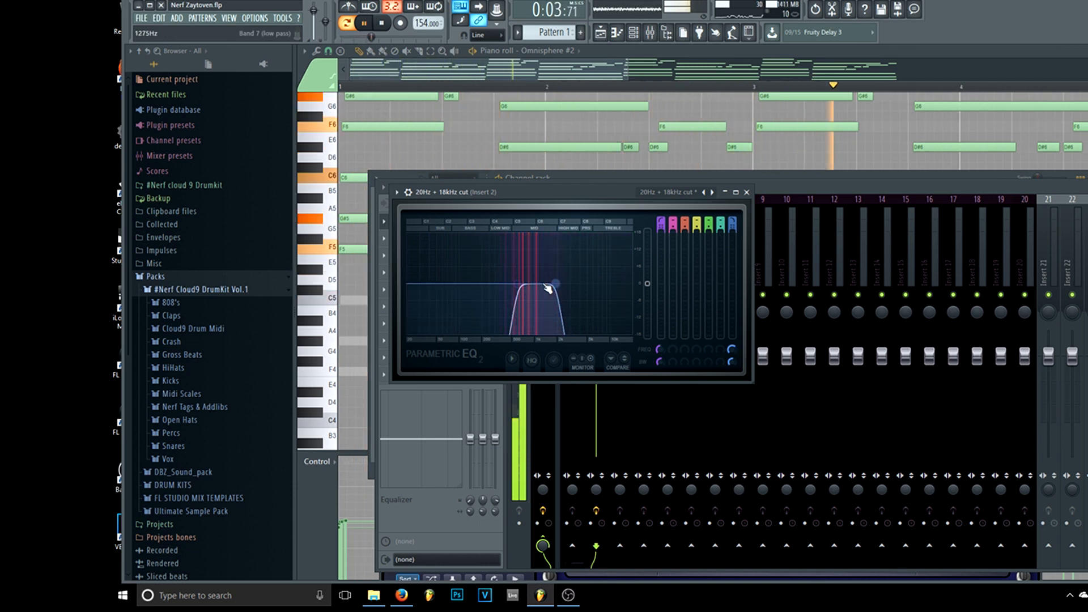
{"action": "key", "text": "space"}
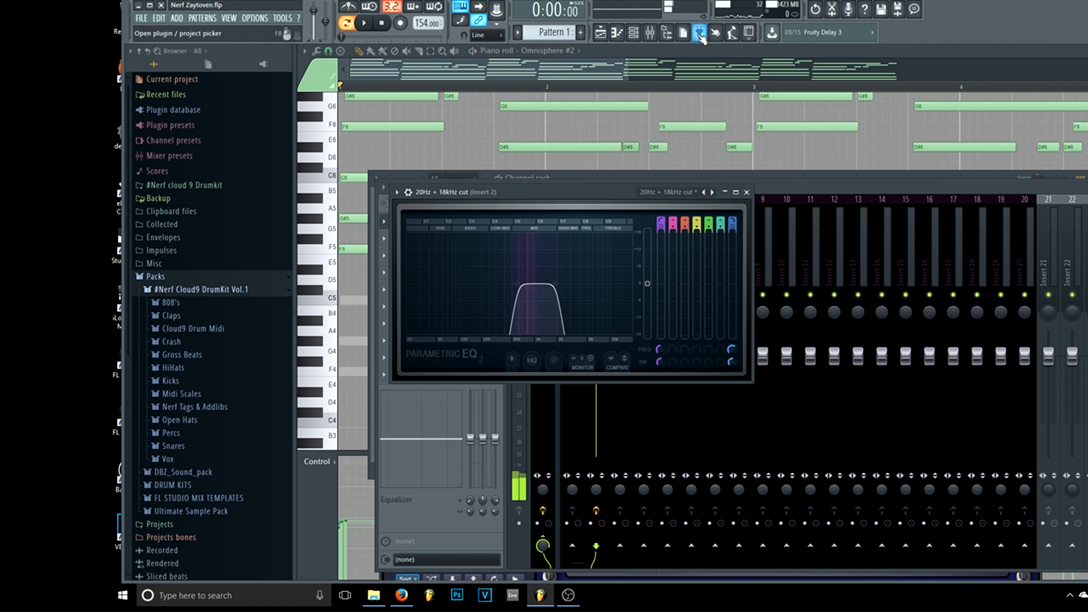
Step: Route the Omnisphere channel to mixer insert 1 and add Fruity Parametric EQ 2 in its first effect slot
{"action": "left_click", "coordinate": [633, 36]}
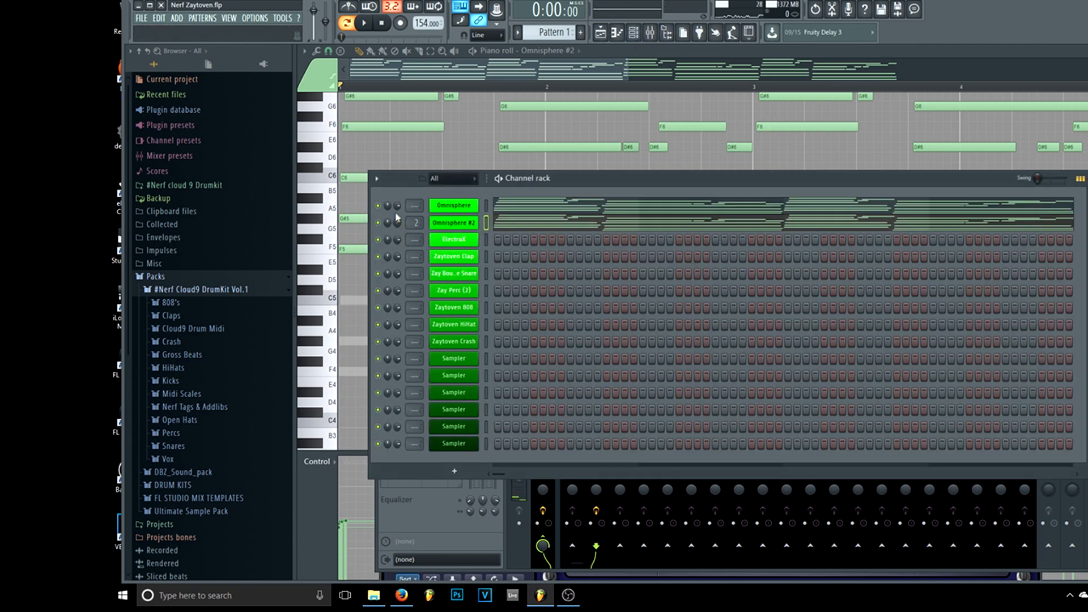
{"action": "left_click", "coordinate": [651, 32]}
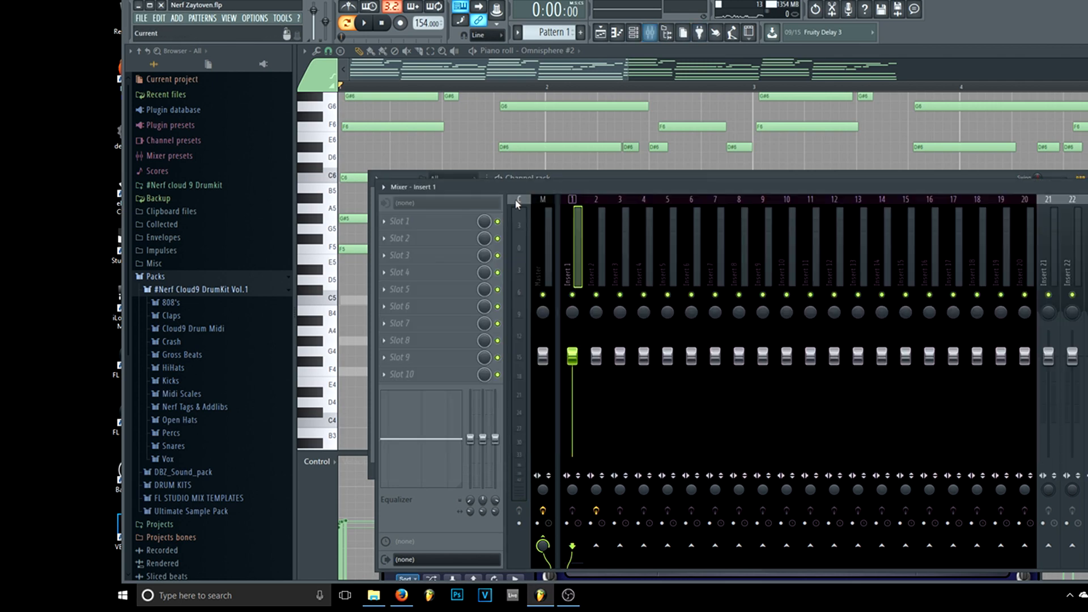
{"action": "left_click", "coordinate": [428, 216]}
{"action": "left_click", "coordinate": [365, 214]}
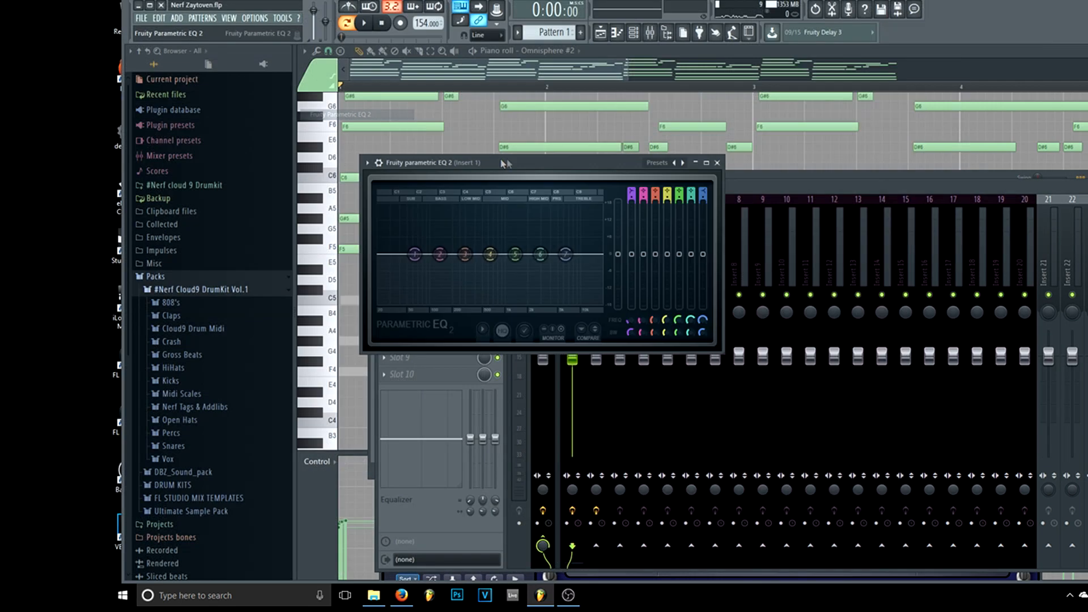
Step: Apply the 20Hz + 18kHz cut preset to insert 1's EQ and narrow it to a low-mid band while the melody plays
{"action": "left_click", "coordinate": [684, 163]}
{"action": "key", "text": "space"}
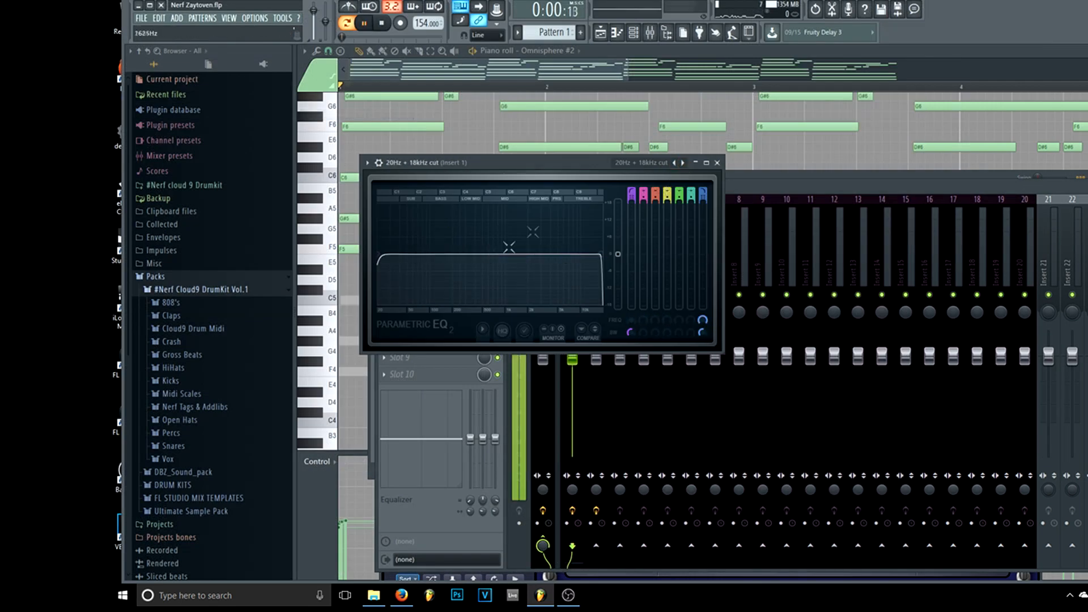
{"action": "left_click_drag", "start_coordinate": [390, 261], "coordinate": [442, 255]}
{"action": "left_click_drag", "start_coordinate": [602, 255], "coordinate": [441, 255]}
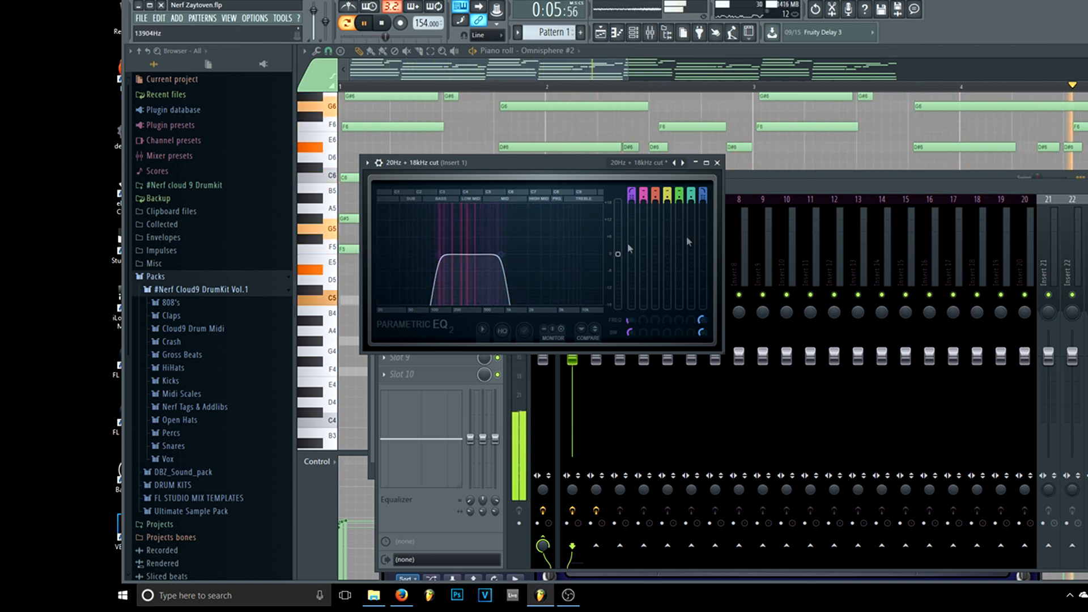
{"action": "left_click", "coordinate": [784, 190]}
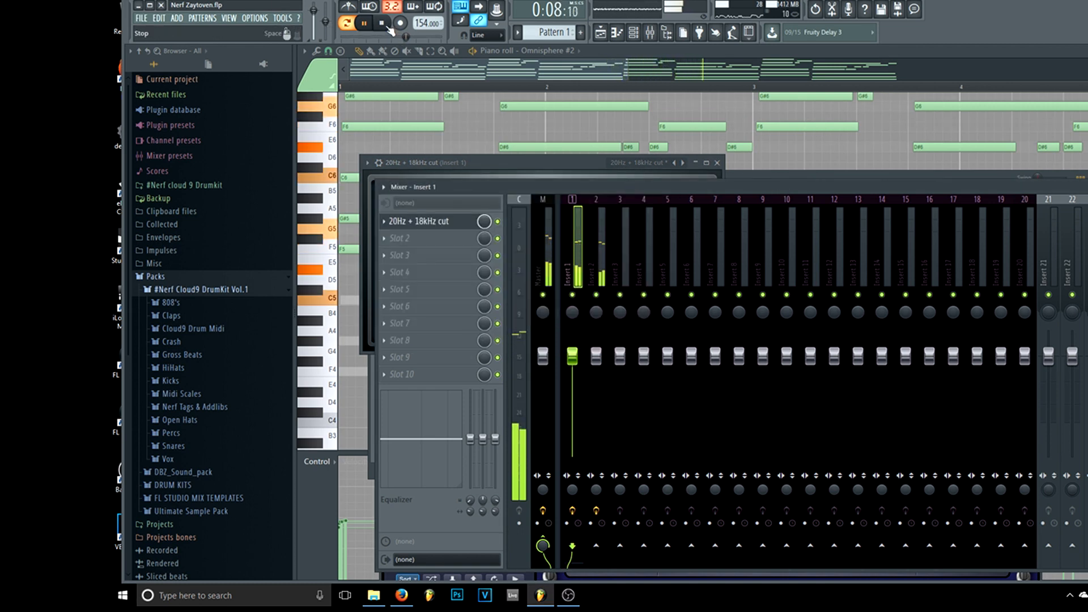
{"action": "key", "text": "space"}
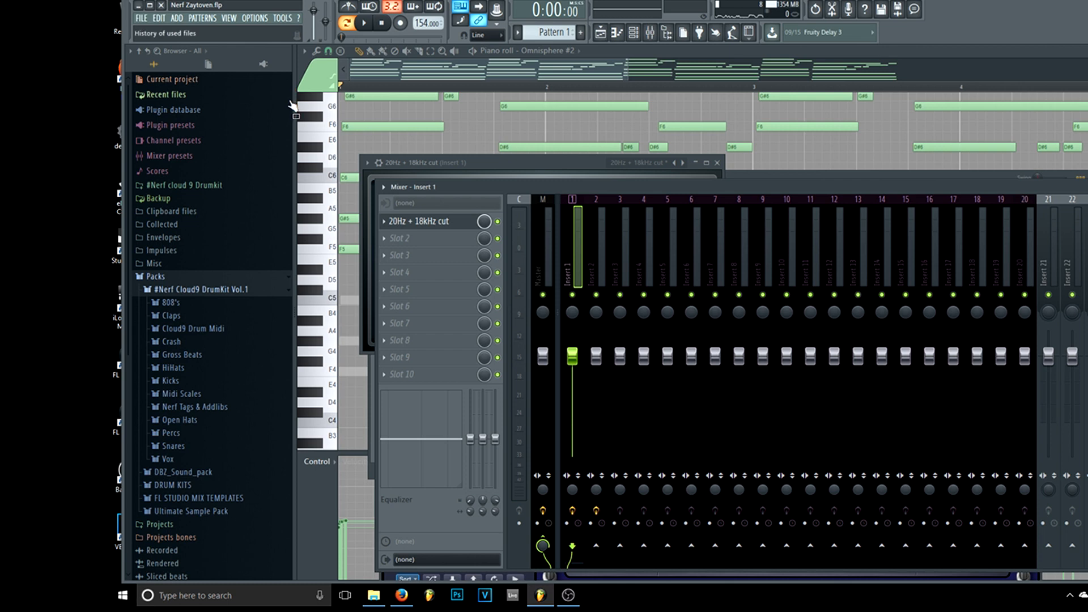
Step: Compare the EQ curves on mixer inserts 2 and 1 while playing the melody
{"action": "left_click", "coordinate": [600, 251]}
{"action": "left_click", "coordinate": [425, 221]}
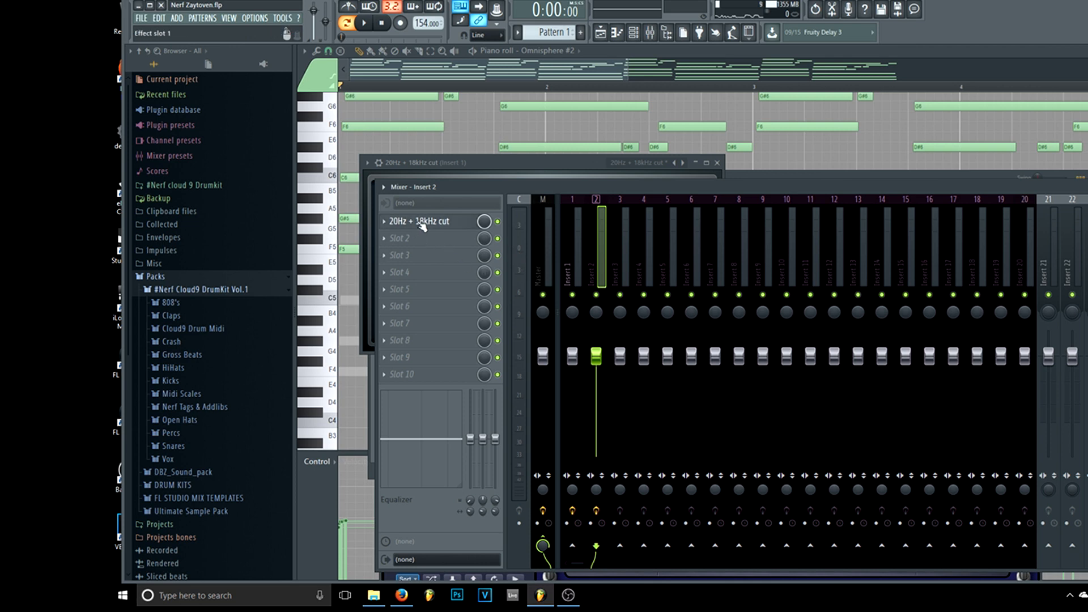
{"action": "key", "text": "space"}
{"action": "key", "text": "space"}
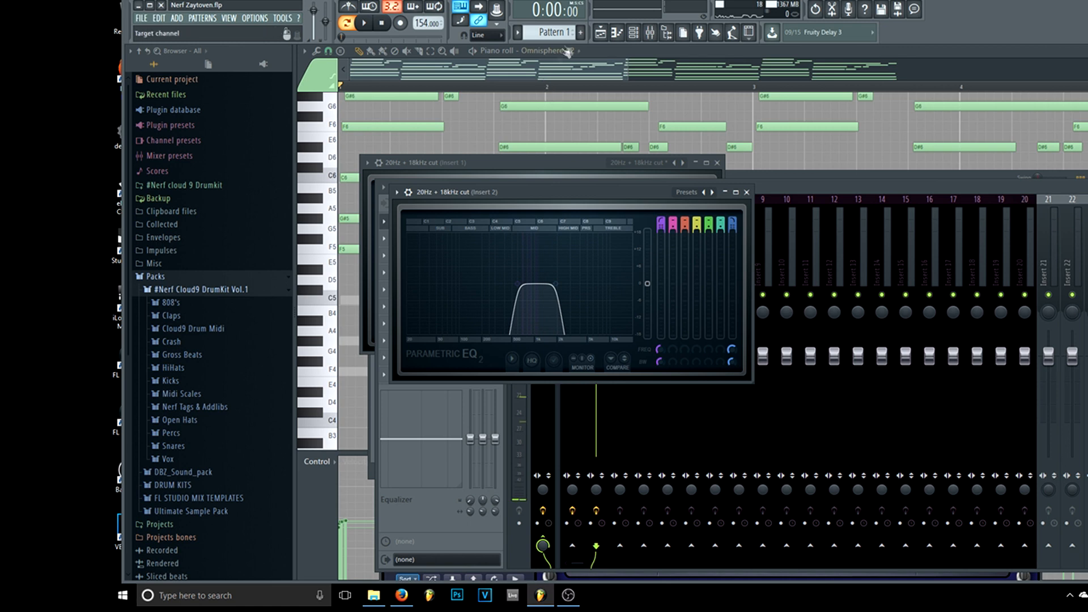
{"action": "left_click", "coordinate": [747, 193]}
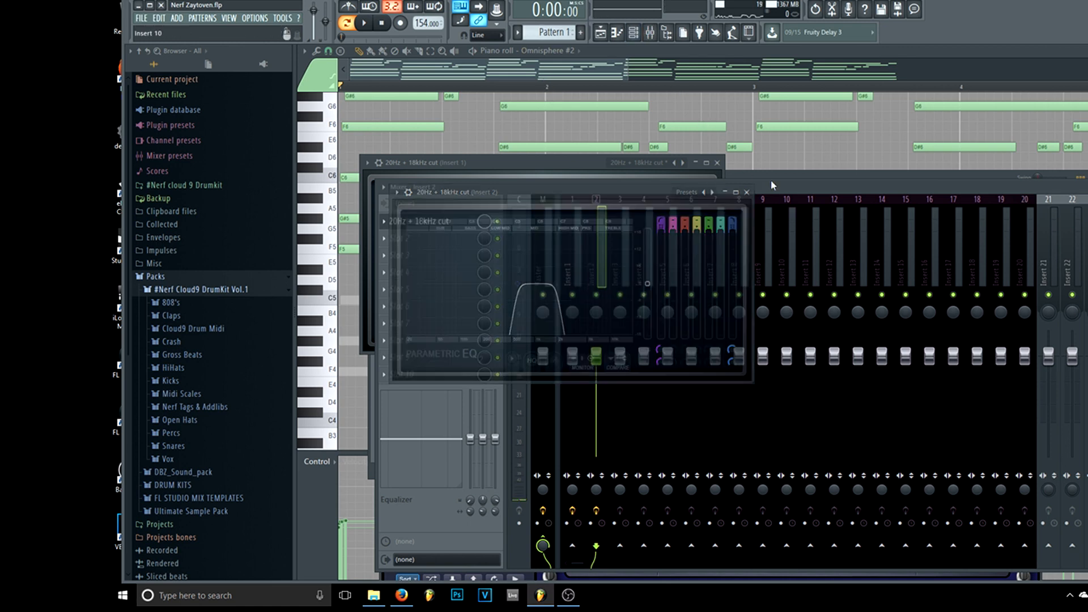
{"action": "left_click", "coordinate": [574, 252]}
{"action": "left_click", "coordinate": [433, 221]}
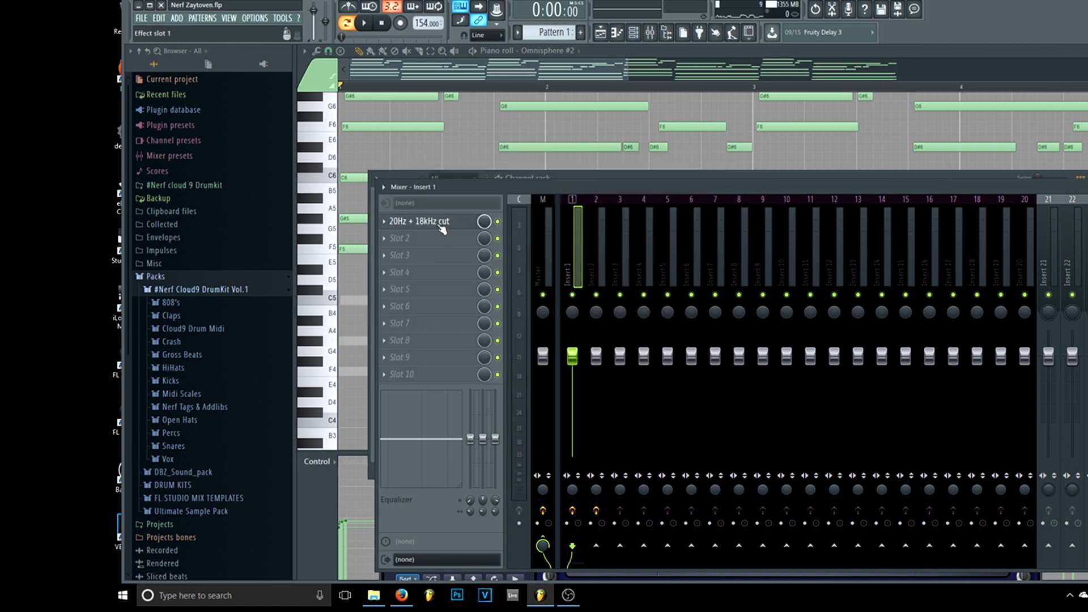
{"action": "key", "text": "space"}
{"action": "key", "text": "space"}
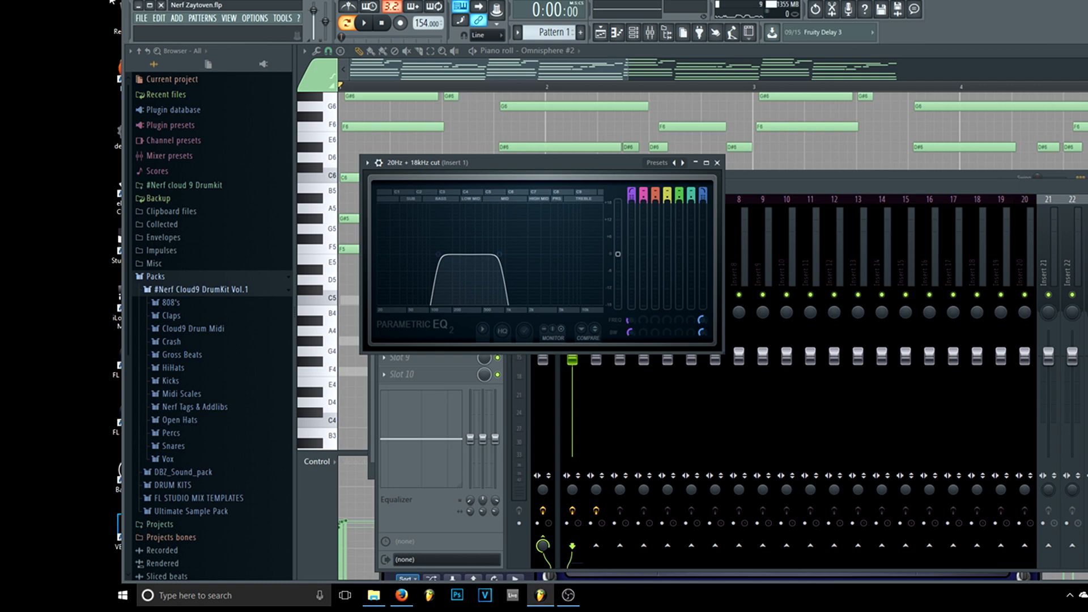
Step: Solo the Omnisphere channel in the channel rack and audition the bell melody on its own
{"action": "left_click", "coordinate": [634, 32]}
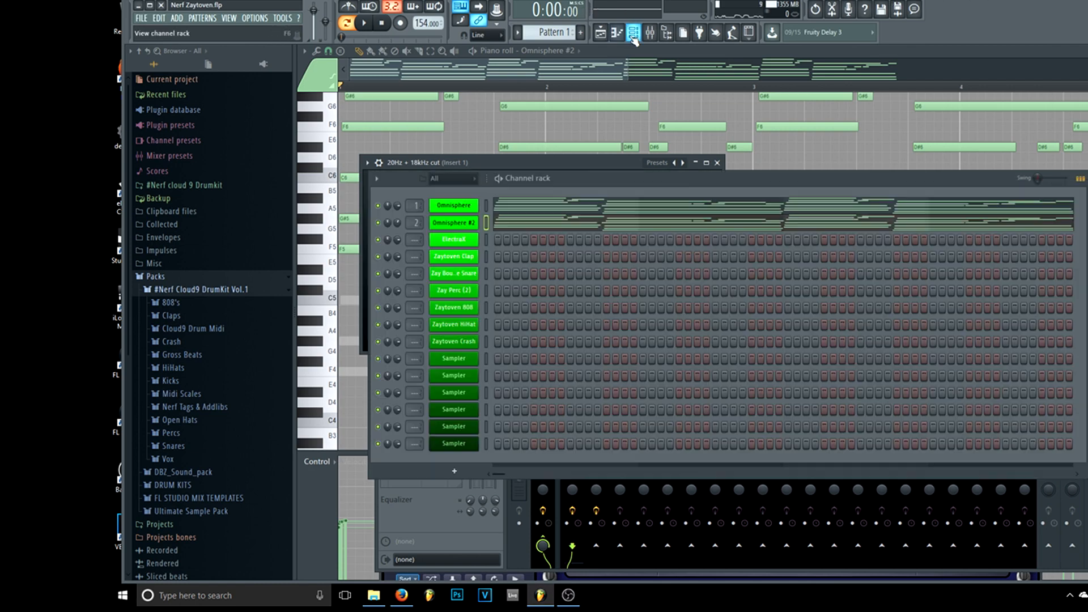
{"action": "right_click", "coordinate": [377, 223]}
{"action": "right_click", "coordinate": [377, 206]}
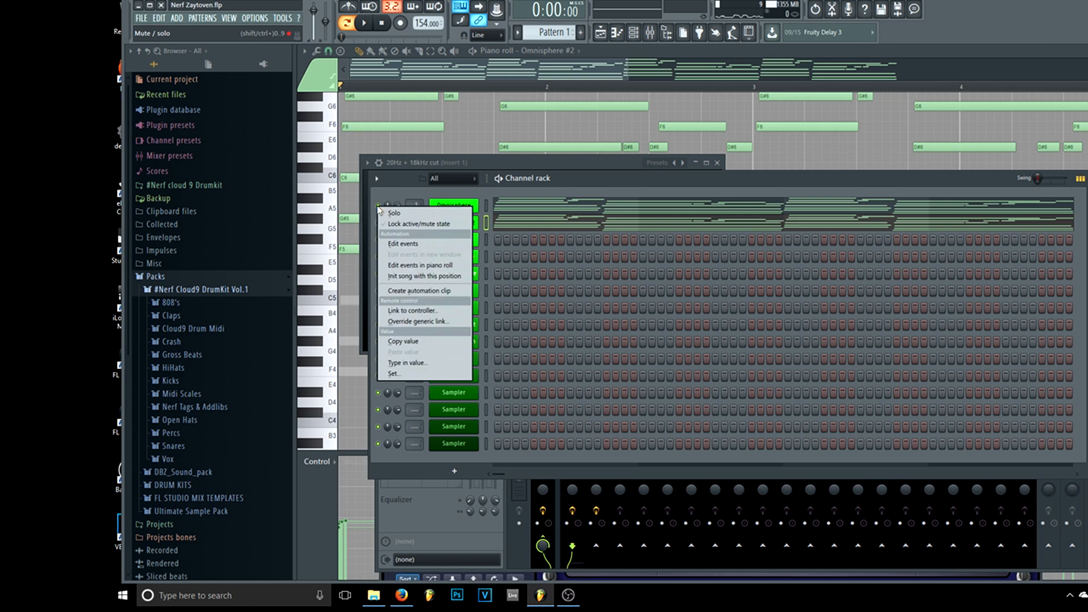
{"action": "left_click", "coordinate": [385, 211]}
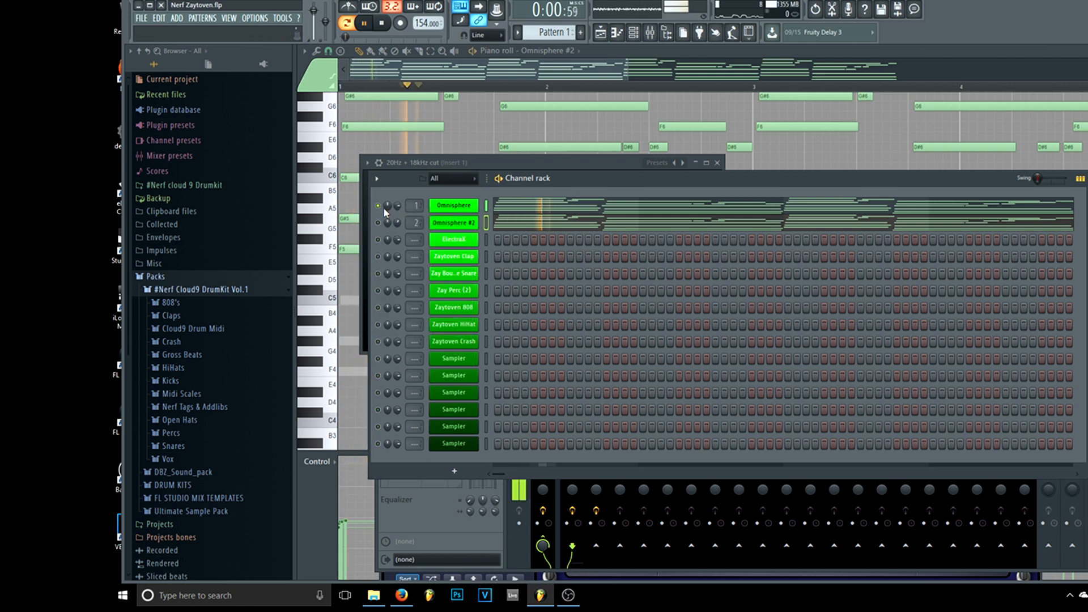
{"action": "left_click", "coordinate": [381, 23]}
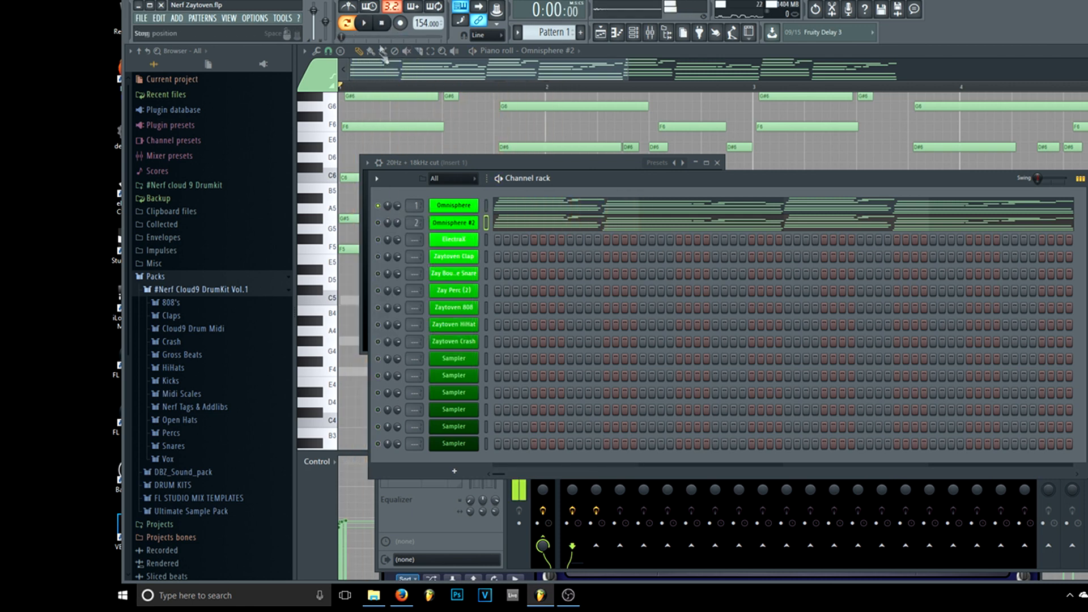
Step: Unmute the Omnisphere #2 channel and audition both melody layers together
{"action": "left_click", "coordinate": [378, 223]}
{"action": "left_click", "coordinate": [364, 23]}
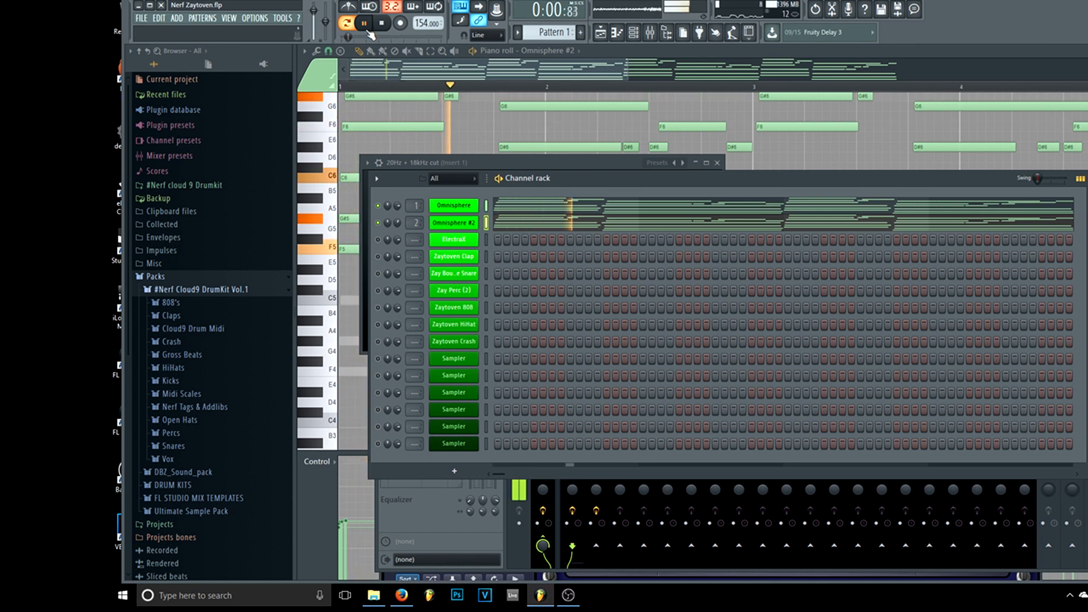
{"action": "left_click", "coordinate": [381, 23]}
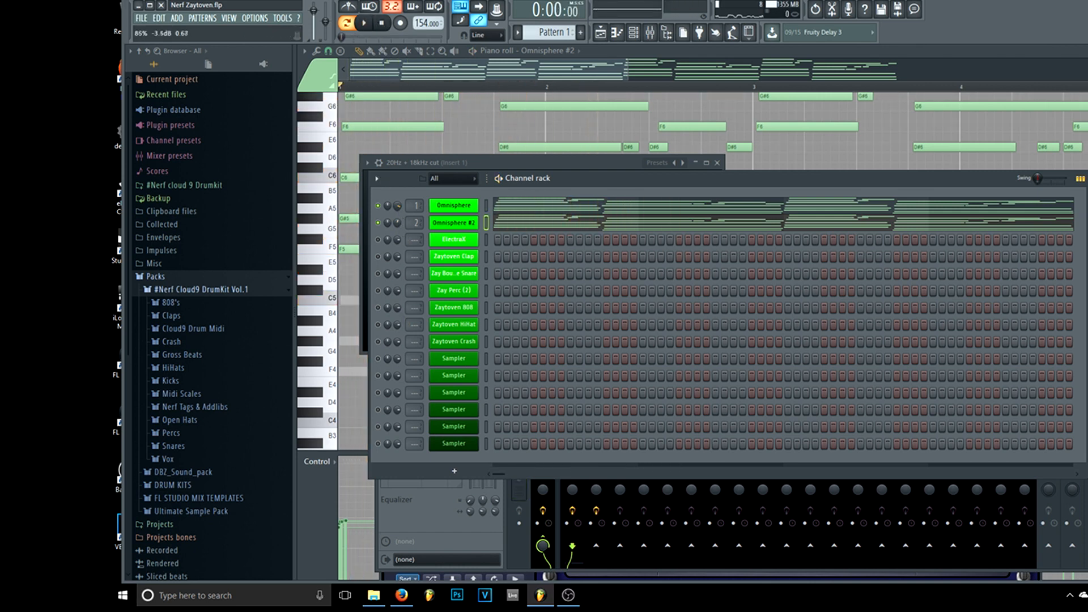
Step: Play both Omnisphere melody layers together once more and save the project
{"action": "key", "text": "space"}
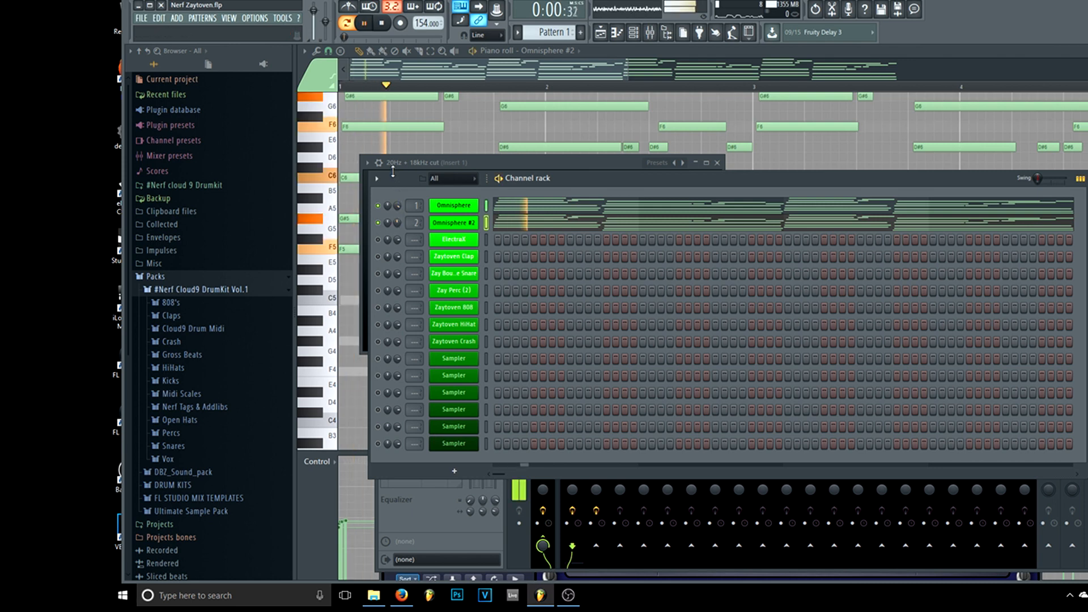
{"action": "key", "text": "space"}
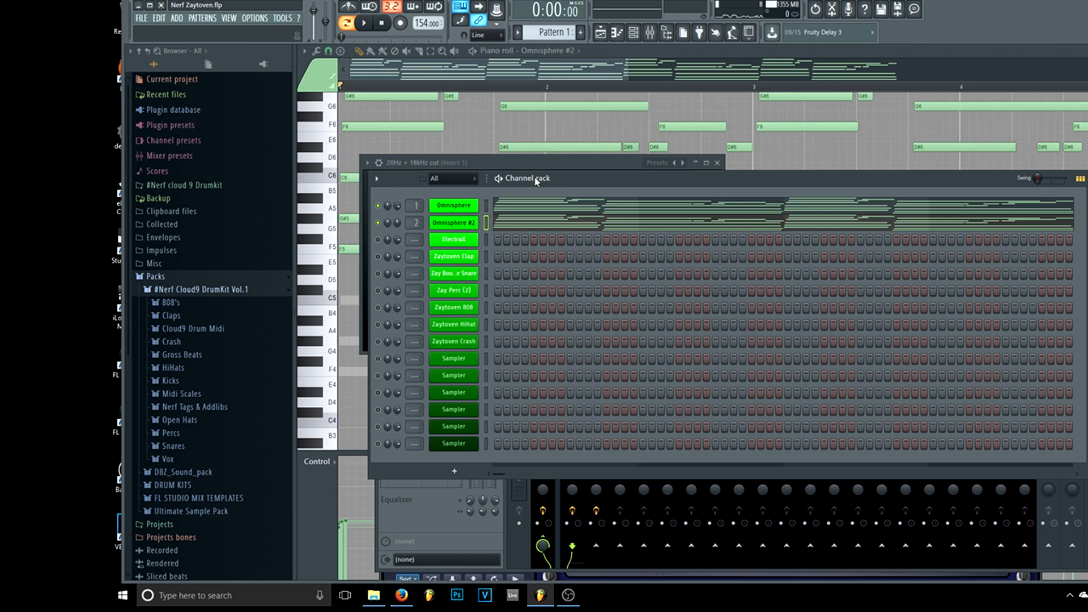
{"action": "left_click", "coordinate": [141, 18]}
{"action": "left_click", "coordinate": [158, 72]}
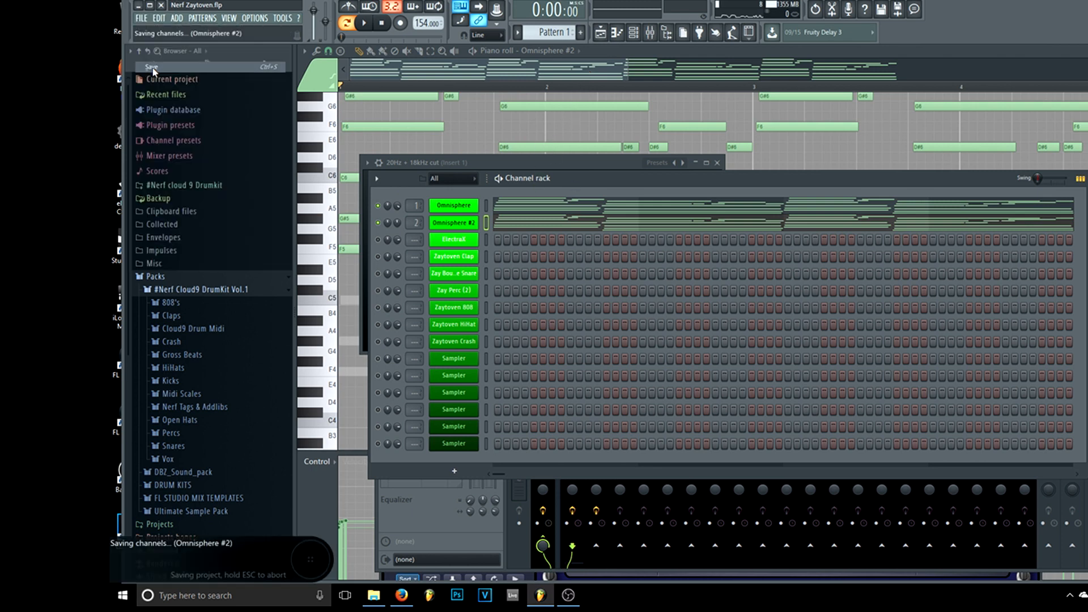
Step: Place a Zaytoven Clap hit on step 9 of each of the first four bars while the melody plays
{"action": "left_click_drag", "start_coordinate": [645, 185], "coordinate": [648, 174]}
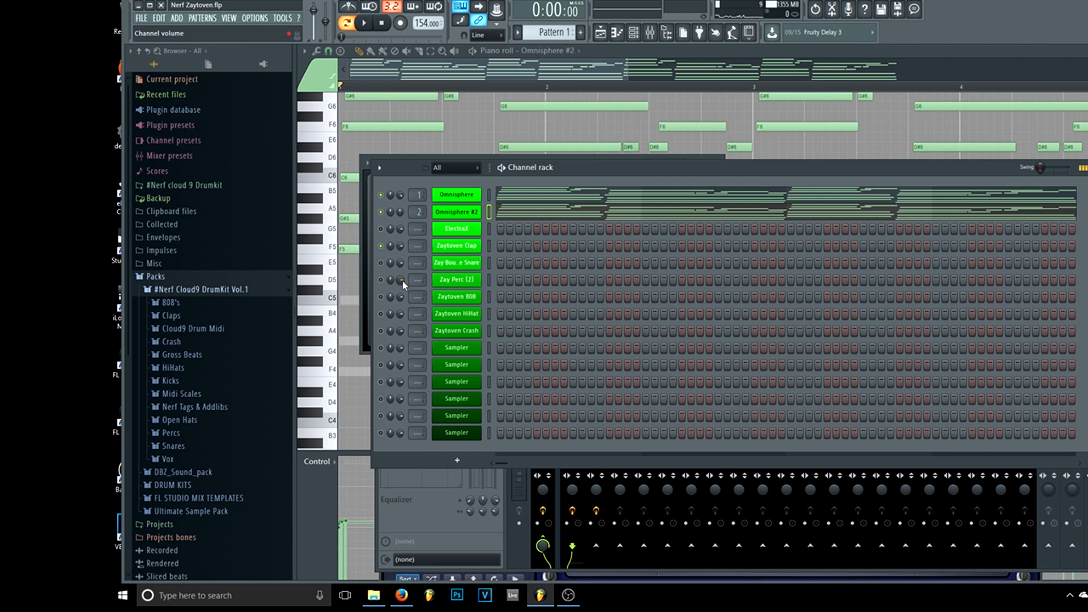
{"action": "left_click", "coordinate": [573, 245]}
{"action": "key", "text": "space"}
{"action": "left_click", "coordinate": [718, 246]}
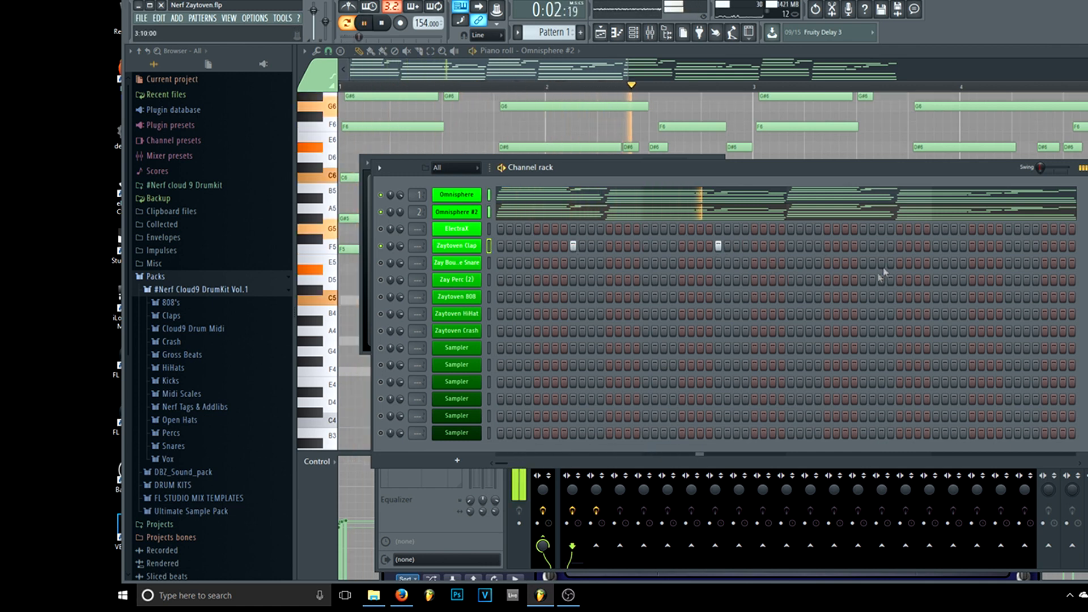
{"action": "left_click", "coordinate": [864, 245]}
{"action": "left_click", "coordinate": [1008, 246]}
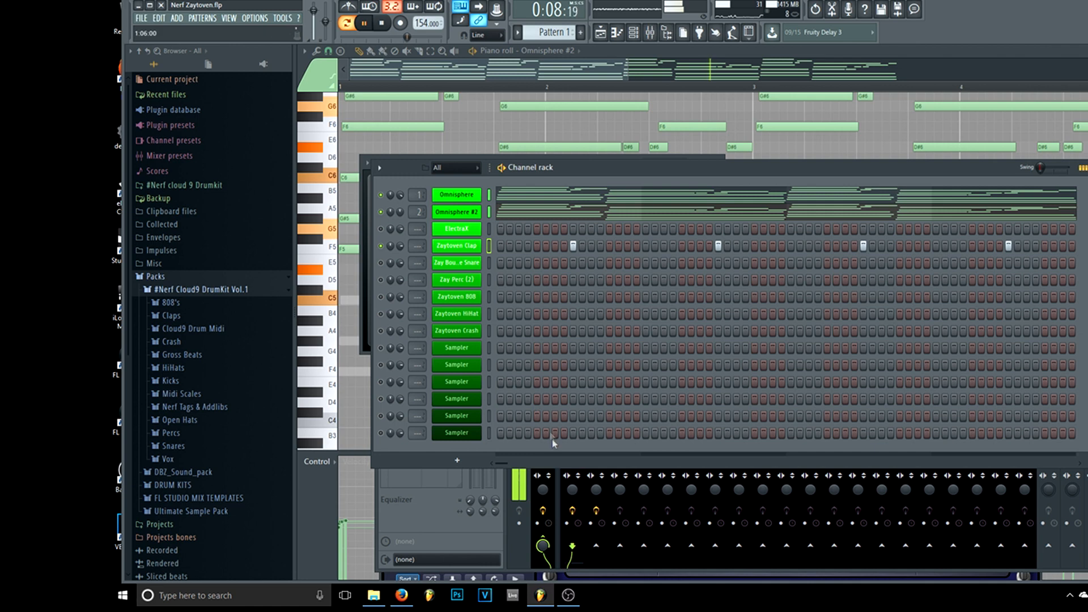
Step: Continue the Zaytoven Clap hits on step 9 through the remaining bars of the pattern
{"action": "key", "text": "space"}
{"action": "left_click_drag", "start_coordinate": [502, 463], "coordinate": [978, 442]}
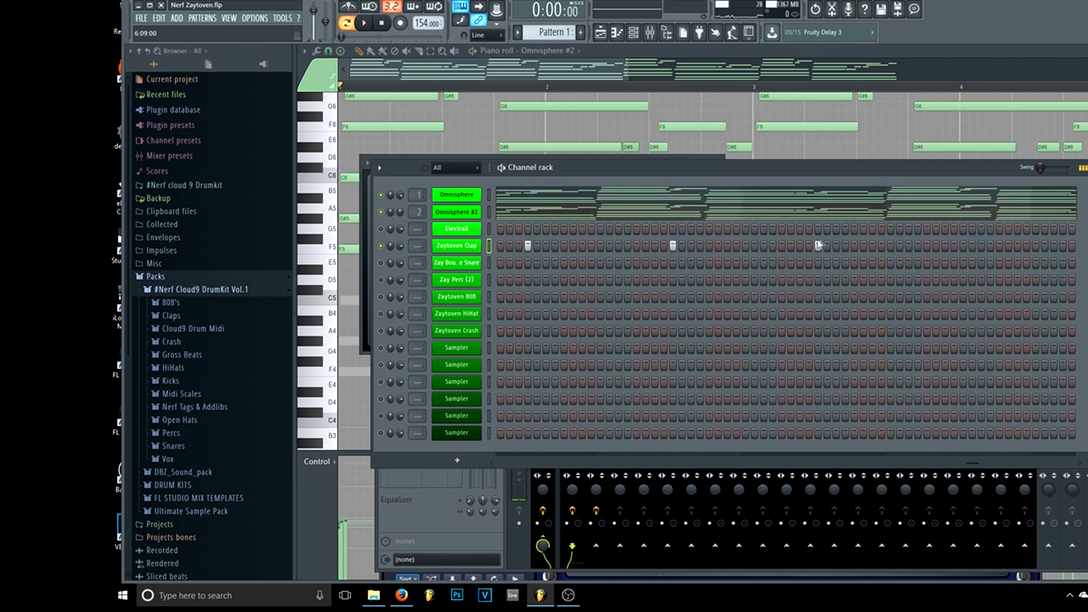
{"action": "left_click", "coordinate": [963, 246]}
{"action": "key", "text": "space"}
{"action": "left_click_drag", "start_coordinate": [974, 464], "coordinate": [1073, 463]}
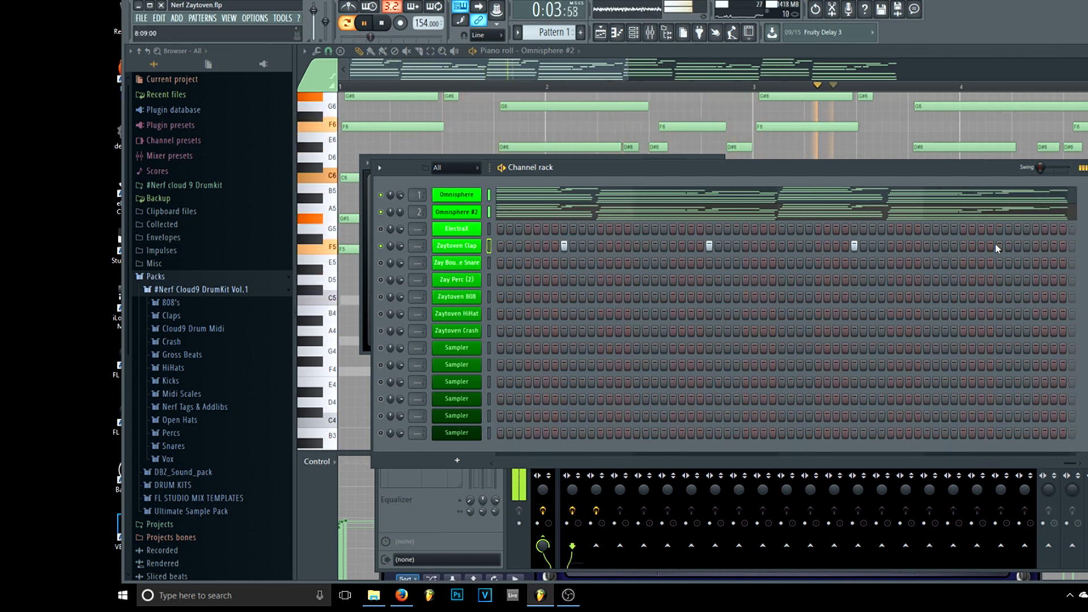
{"action": "key", "text": "space"}
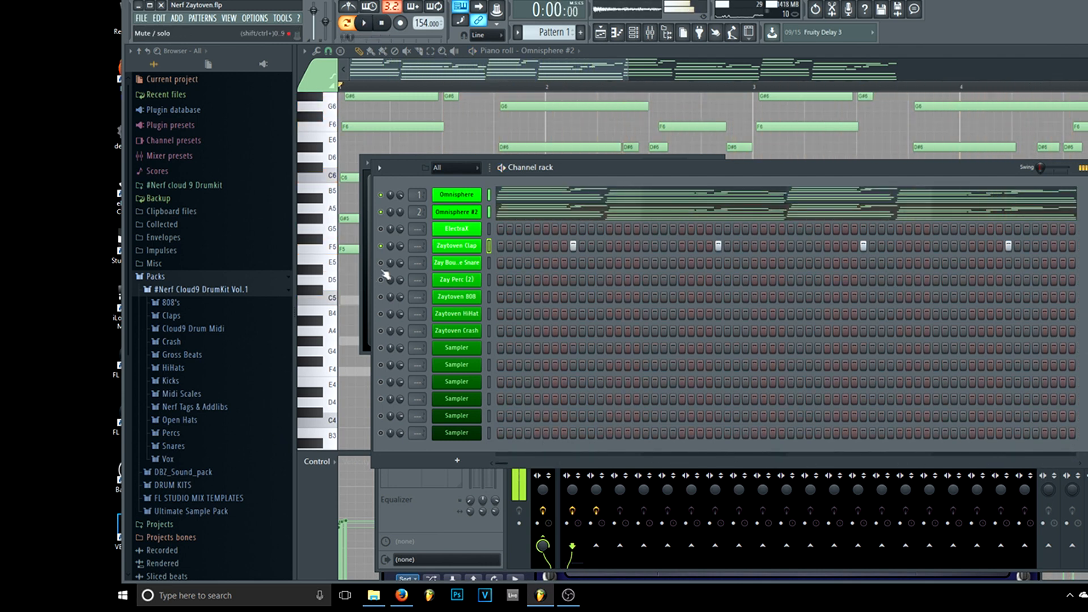
Step: Adjust the Zaytoven Clap sample's quick fade-out by ear against the melody and set its channel volume to 64%
{"action": "left_click", "coordinate": [452, 247]}
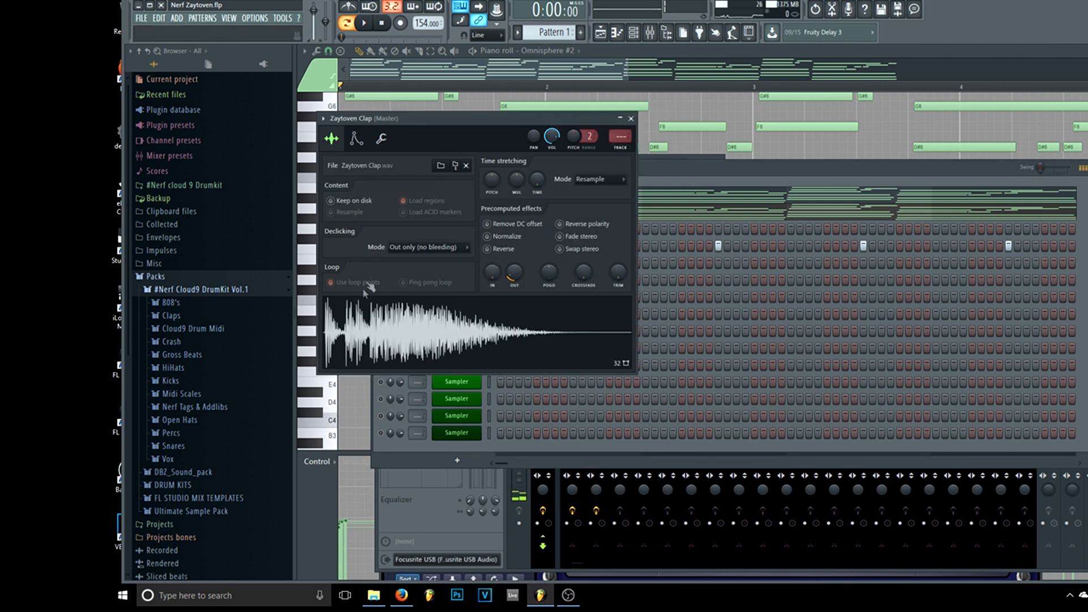
{"action": "left_click_drag", "start_coordinate": [517, 275], "coordinate": [517, 289]}
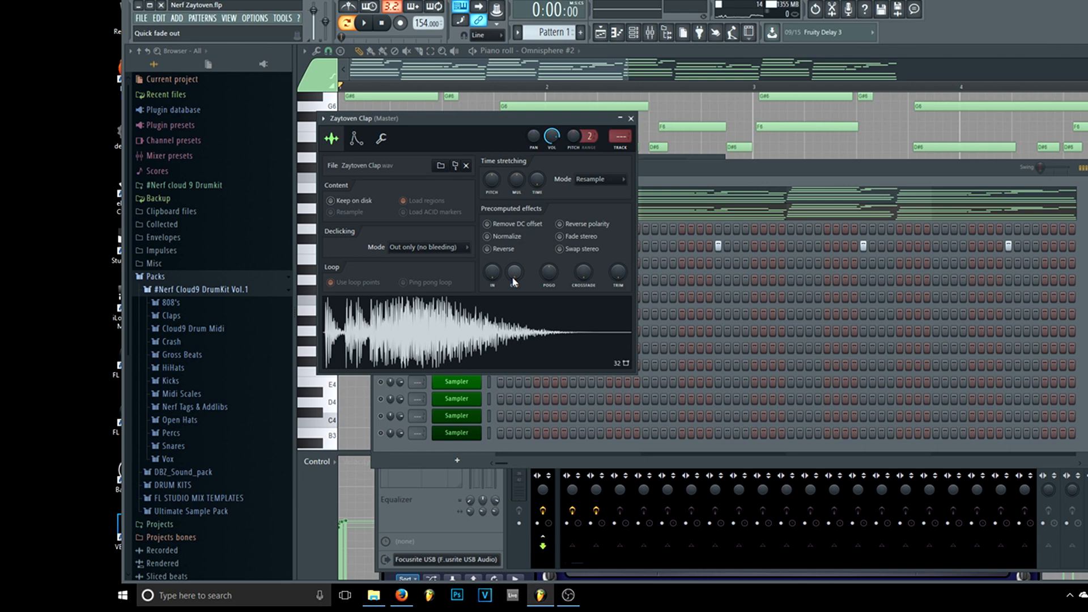
{"action": "left_click_drag", "start_coordinate": [400, 118], "coordinate": [751, 169]}
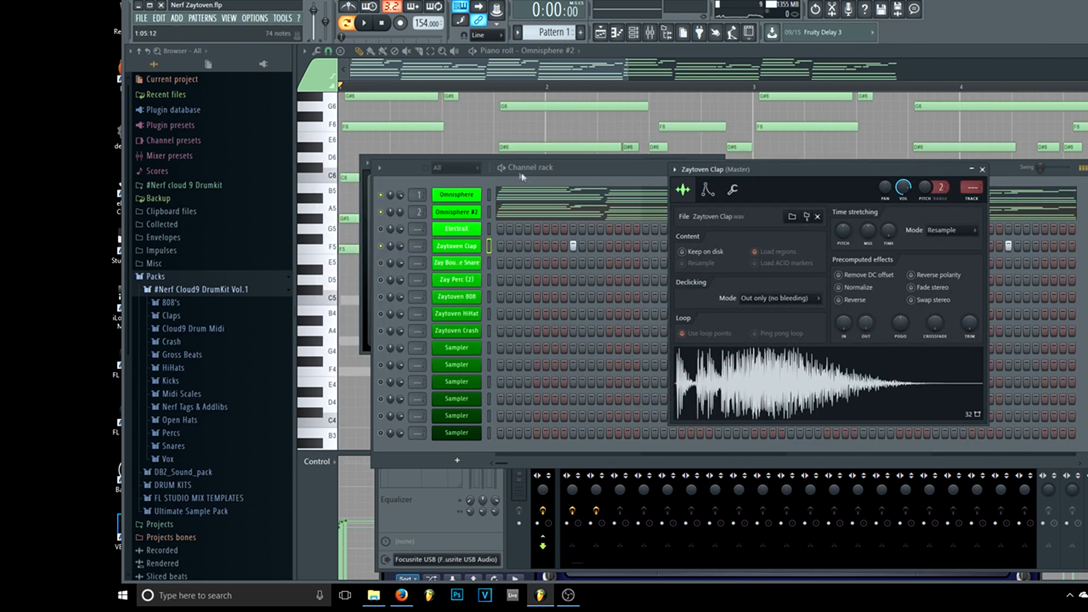
{"action": "left_click", "coordinate": [364, 23]}
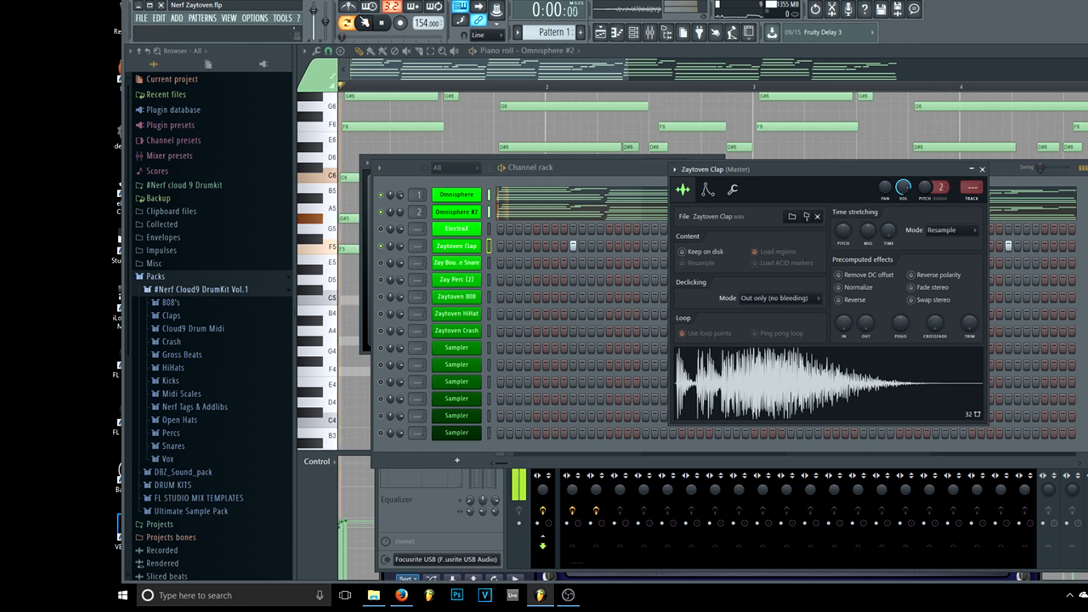
{"action": "left_click", "coordinate": [383, 24]}
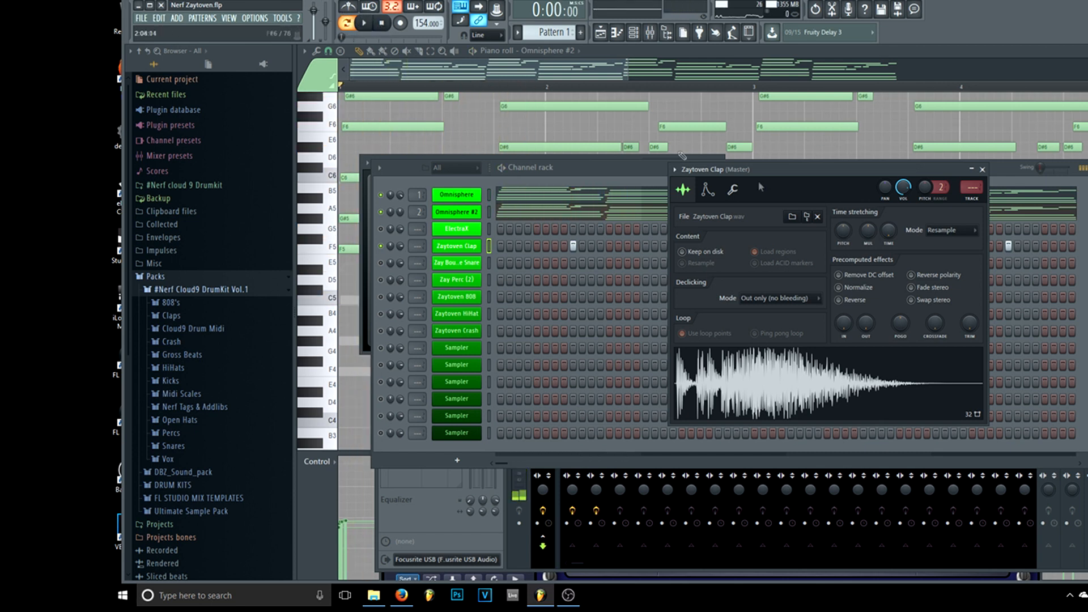
{"action": "scroll", "coordinate": [873, 330], "scroll_direction": "up", "scroll_amount": 3}
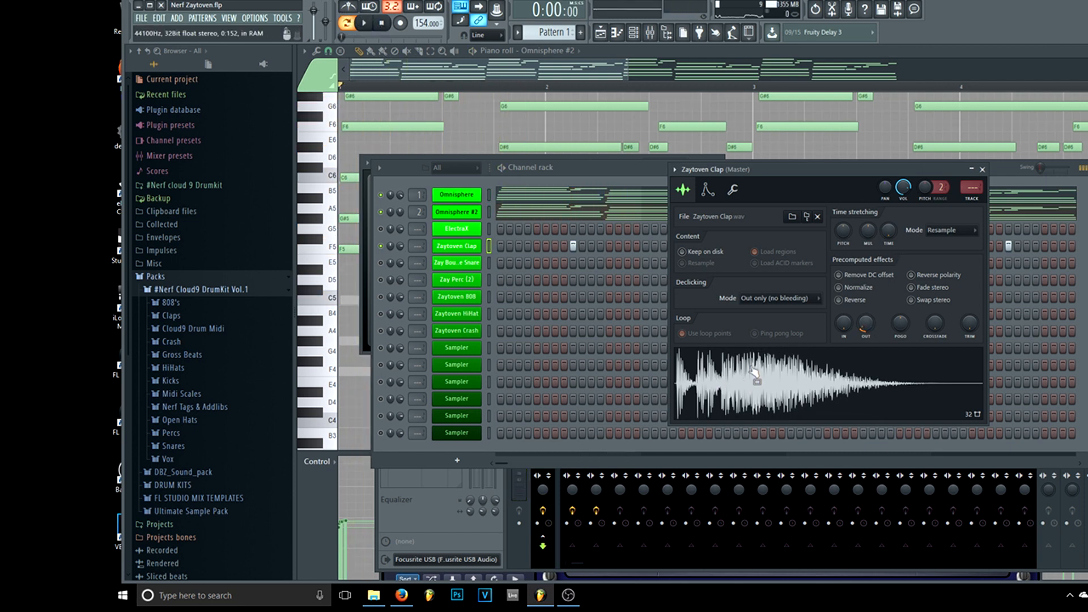
{"action": "left_click", "coordinate": [368, 26]}
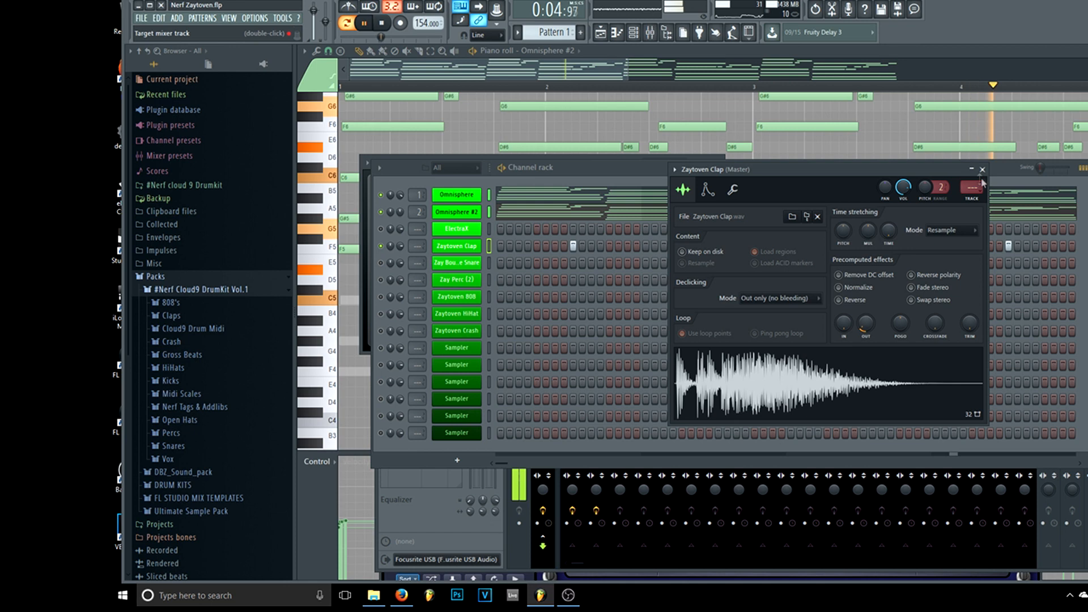
{"action": "left_click_drag", "start_coordinate": [867, 323], "coordinate": [866, 319]}
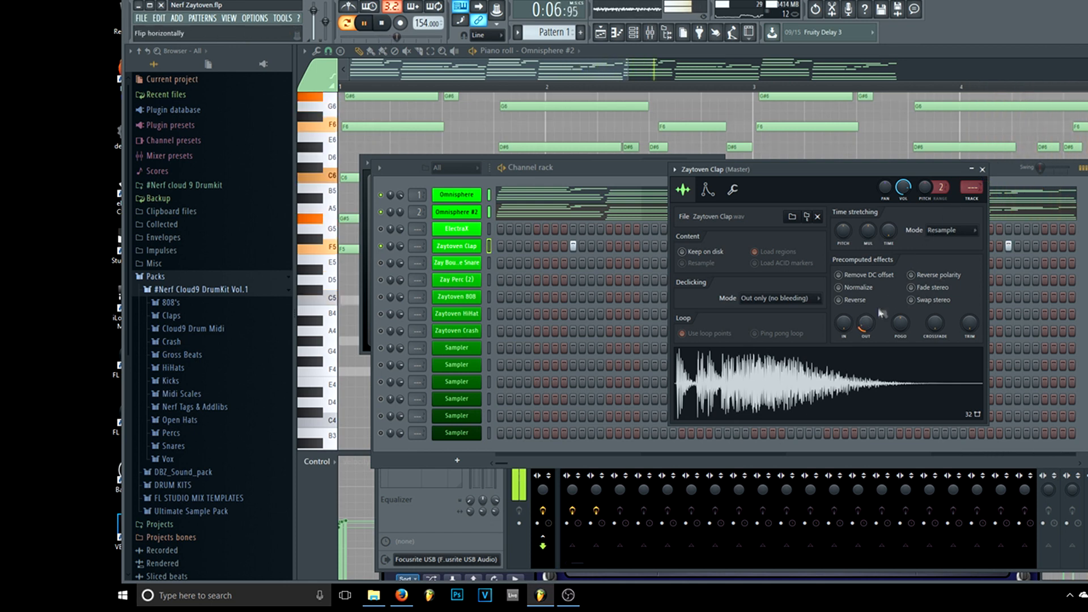
{"action": "key", "text": "space"}
{"action": "left_click", "coordinate": [982, 169]}
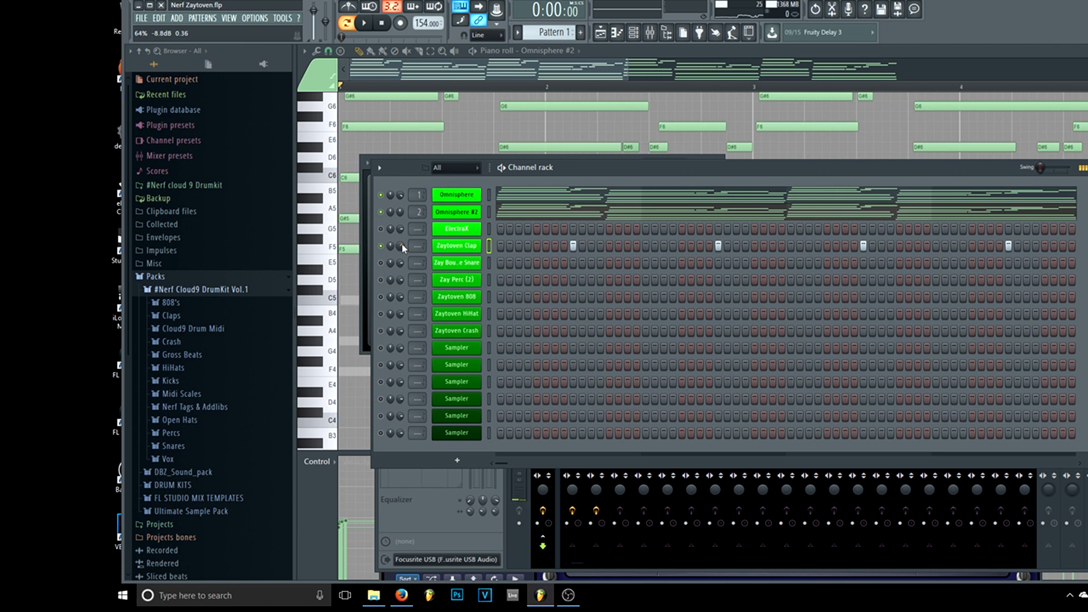
{"action": "key", "text": "space"}
{"action": "key", "text": "space"}
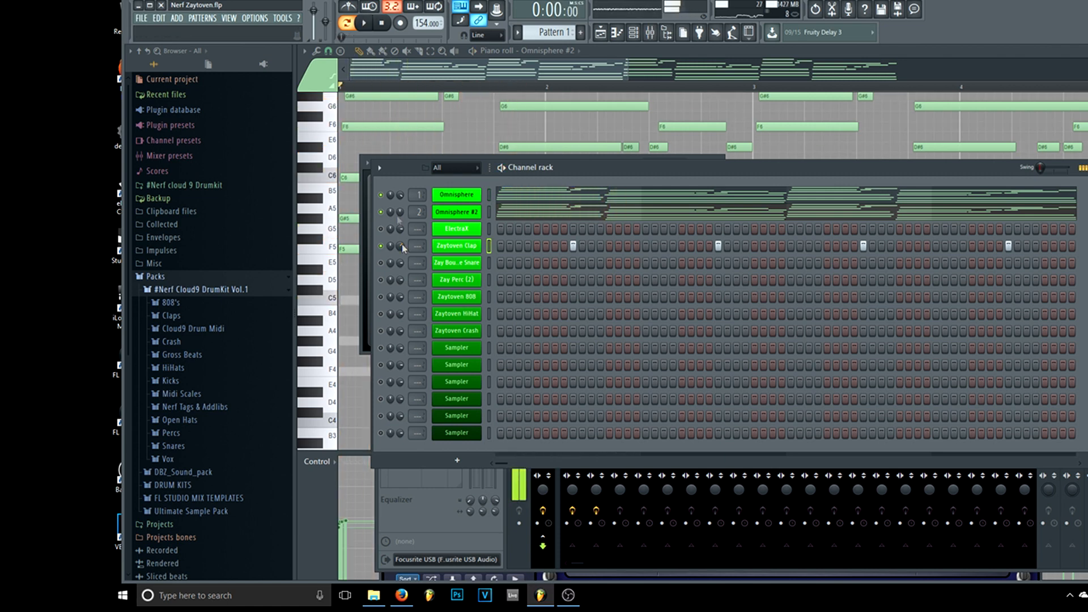
Step: Add Zay Bounce Snare hits at 1:15, 2:03, 3:15, 4:03, 4:13 and 4:14 while the pattern plays
{"action": "left_click", "coordinate": [627, 263]}
{"action": "key", "text": "space"}
{"action": "left_click", "coordinate": [664, 263]}
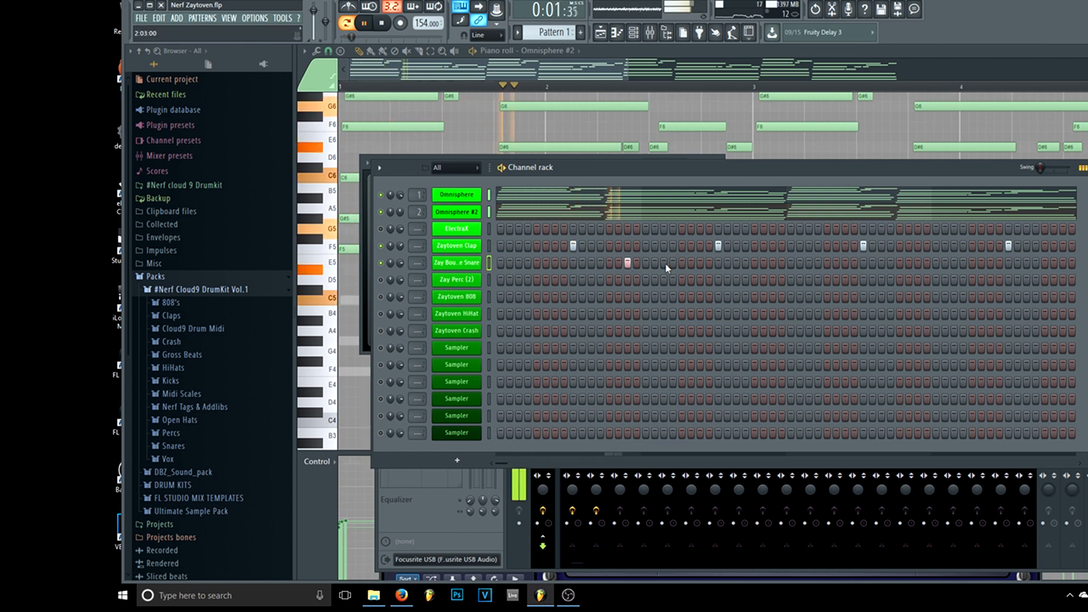
{"action": "left_click", "coordinate": [918, 263]}
{"action": "left_click", "coordinate": [954, 262]}
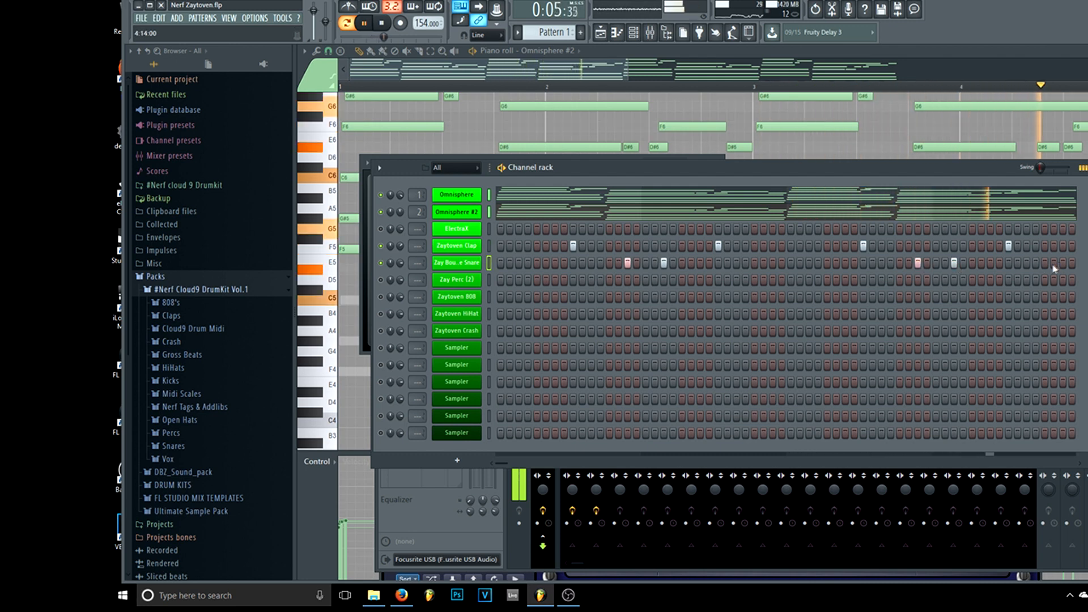
{"action": "left_click", "coordinate": [1045, 263]}
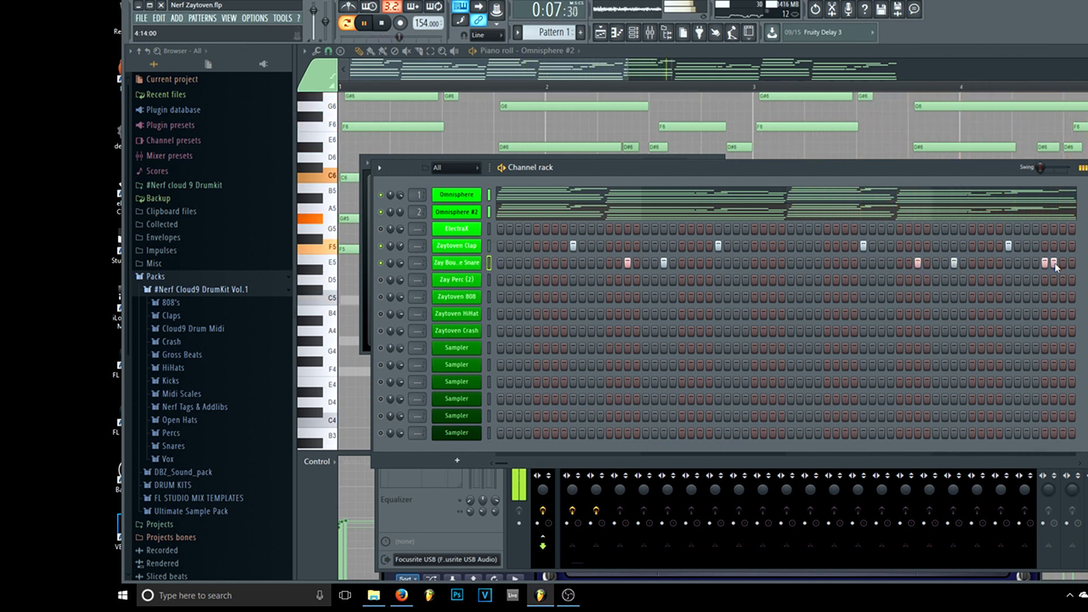
{"action": "key", "text": "space"}
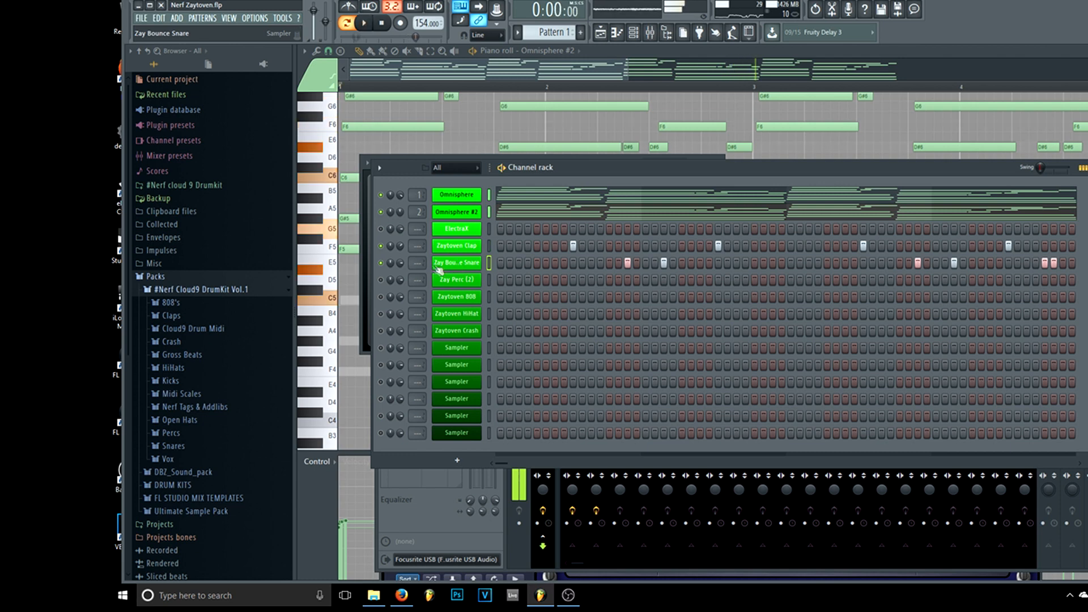
Step: Open the Zay Bounce Snare in the piano roll and lengthen all its notes together
{"action": "key", "text": "space"}
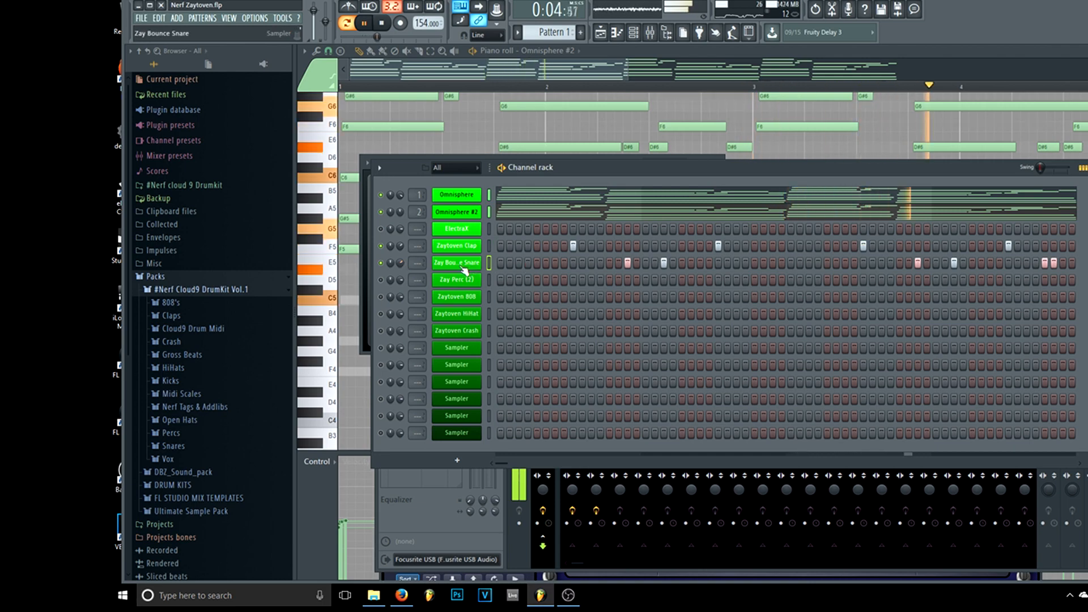
{"action": "right_click", "coordinate": [491, 264]}
{"action": "left_click", "coordinate": [515, 264]}
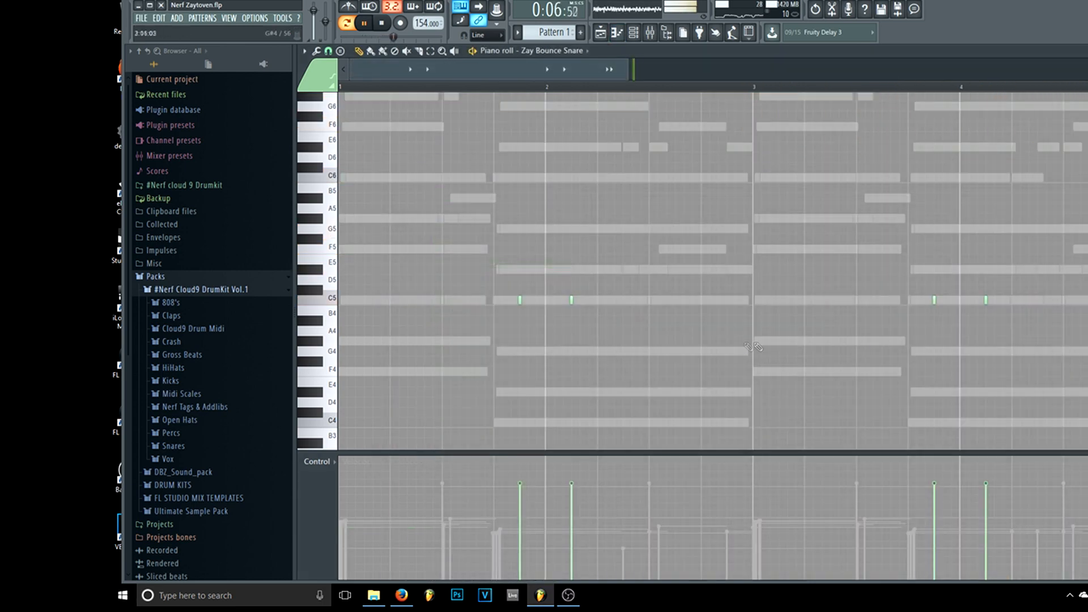
{"action": "left_click_drag", "start_coordinate": [625, 68], "coordinate": [791, 69]}
{"action": "left_click_drag", "start_coordinate": [892, 345], "coordinate": [361, 233]}
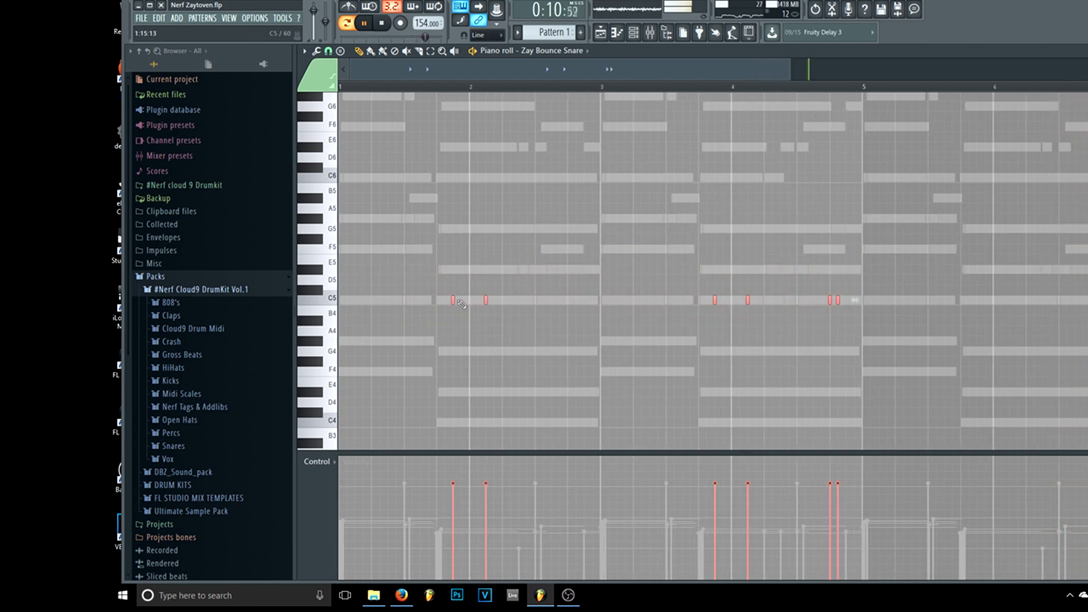
{"action": "left_click_drag", "start_coordinate": [460, 305], "coordinate": [467, 306]}
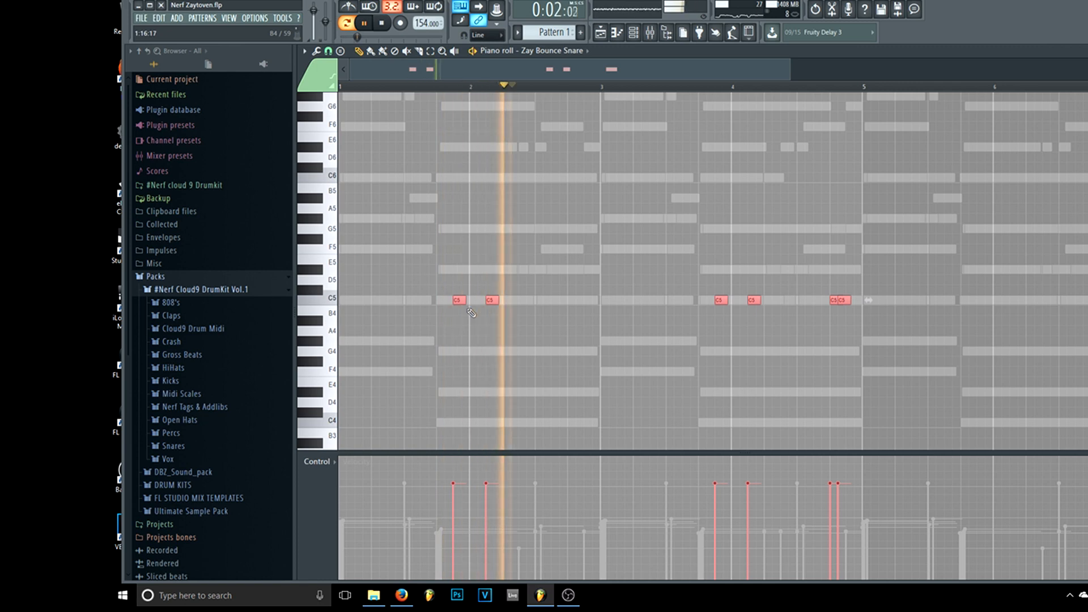
Step: Duplicate the snare notes and shift the copies to the matching positions in bars 5 to 8
{"action": "key", "text": "ctrl+b"}
{"action": "key", "text": "space"}
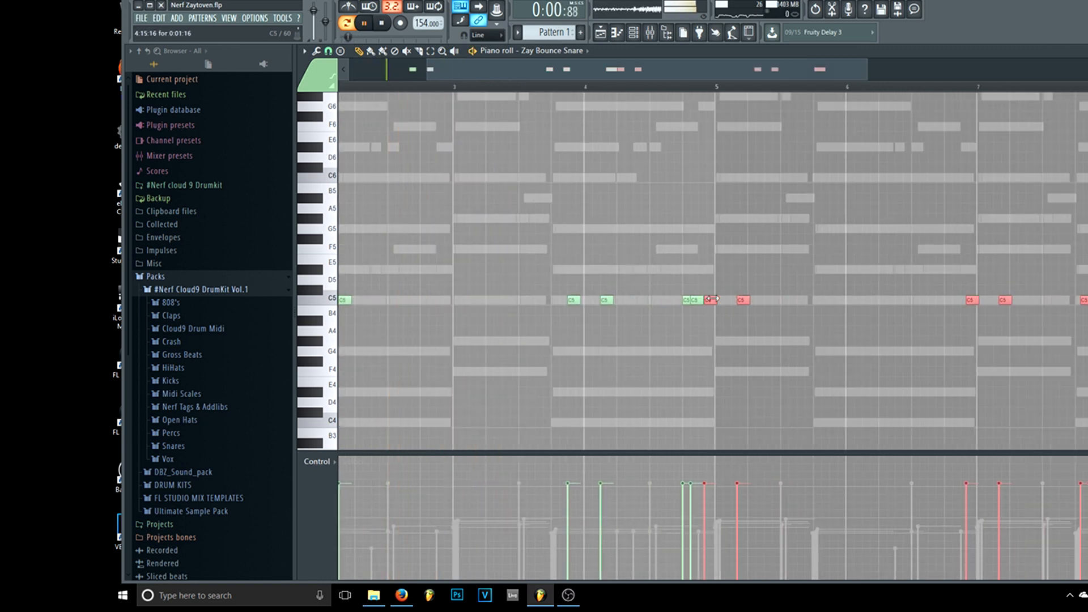
{"action": "key", "text": "space"}
{"action": "left_click_drag", "start_coordinate": [710, 299], "coordinate": [792, 310]}
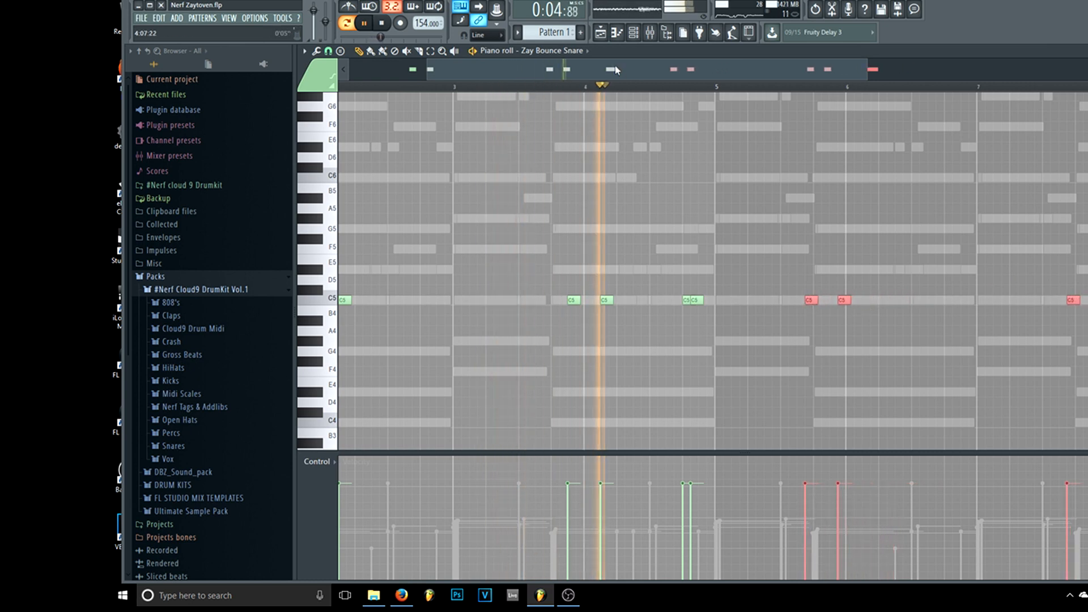
{"action": "left_click_drag", "start_coordinate": [617, 70], "coordinate": [677, 63]}
{"action": "key", "text": "space"}
{"action": "left_click_drag", "start_coordinate": [1078, 301], "coordinate": [1087, 305]}
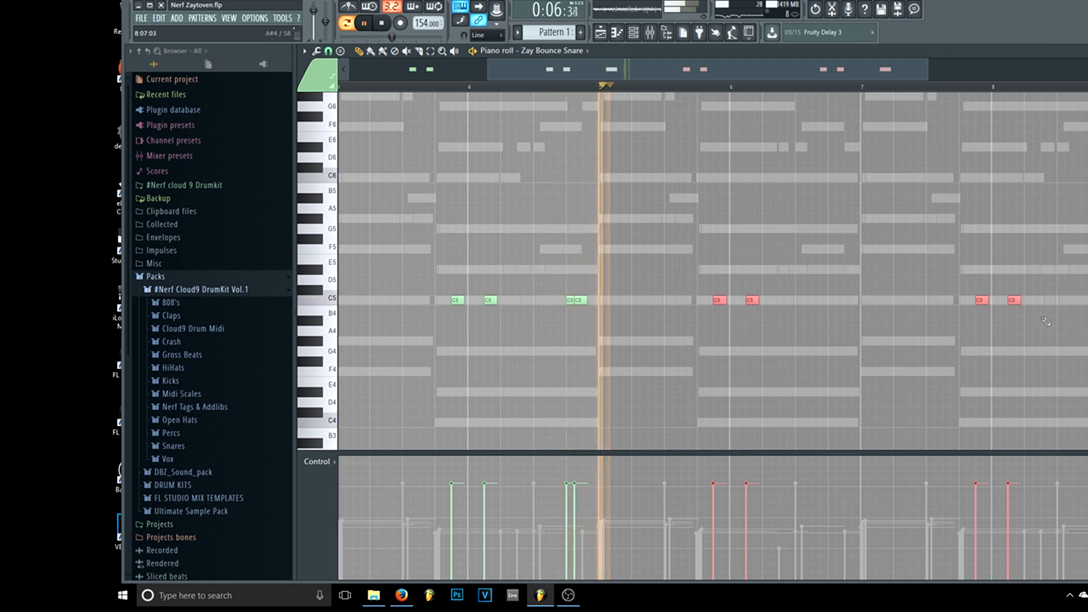
{"action": "left_click_drag", "start_coordinate": [1087, 315], "coordinate": [1087, 280], "text": "ctrl"}
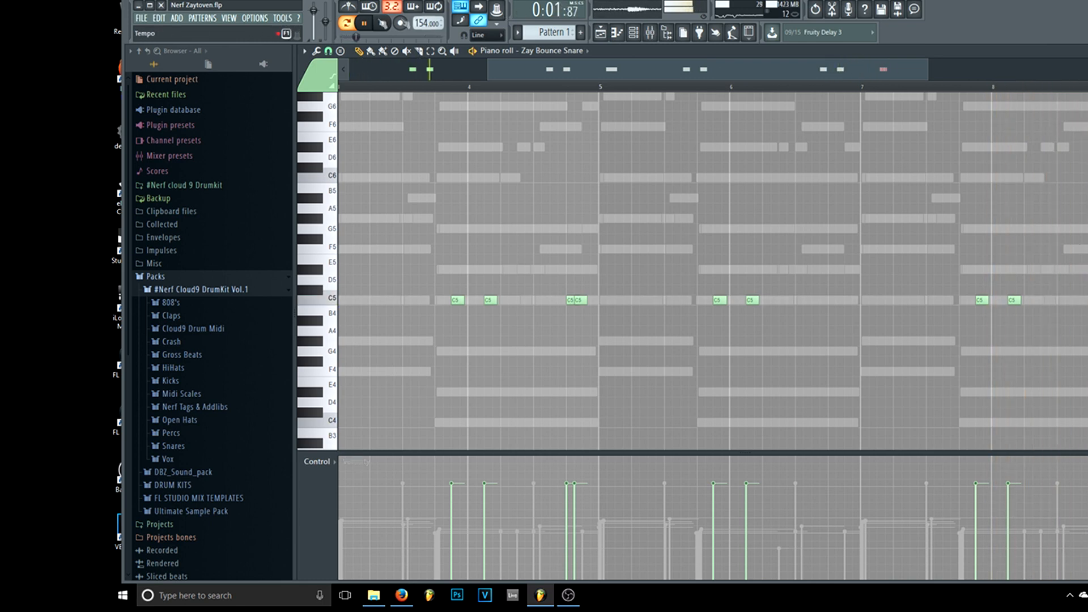
Step: Return to the channel rack, stop playback and save the project
{"action": "key", "text": "F6"}
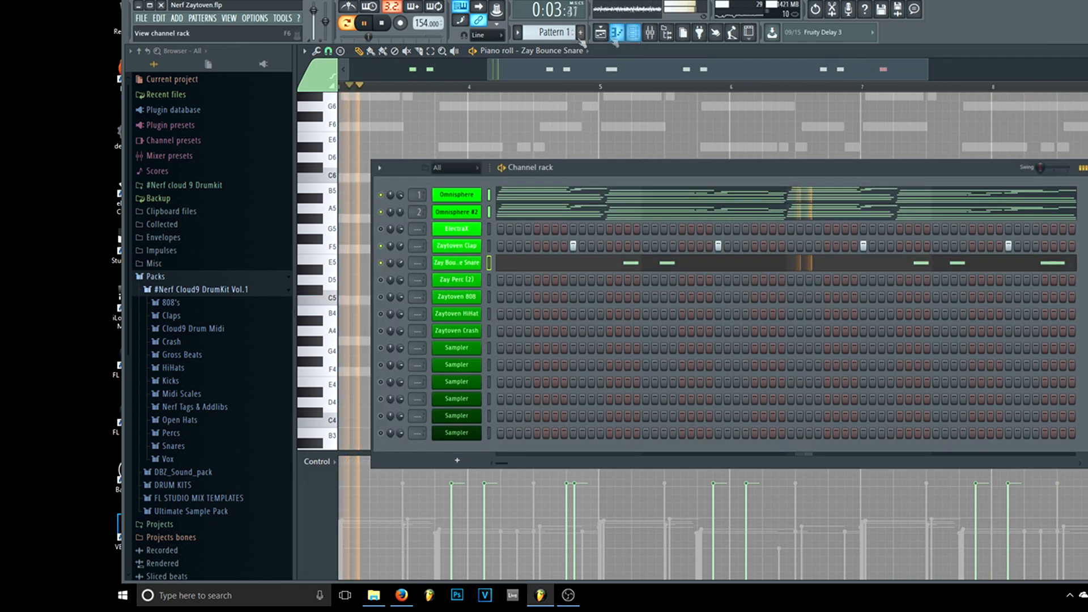
{"action": "left_click", "coordinate": [382, 23]}
{"action": "left_click", "coordinate": [141, 19]}
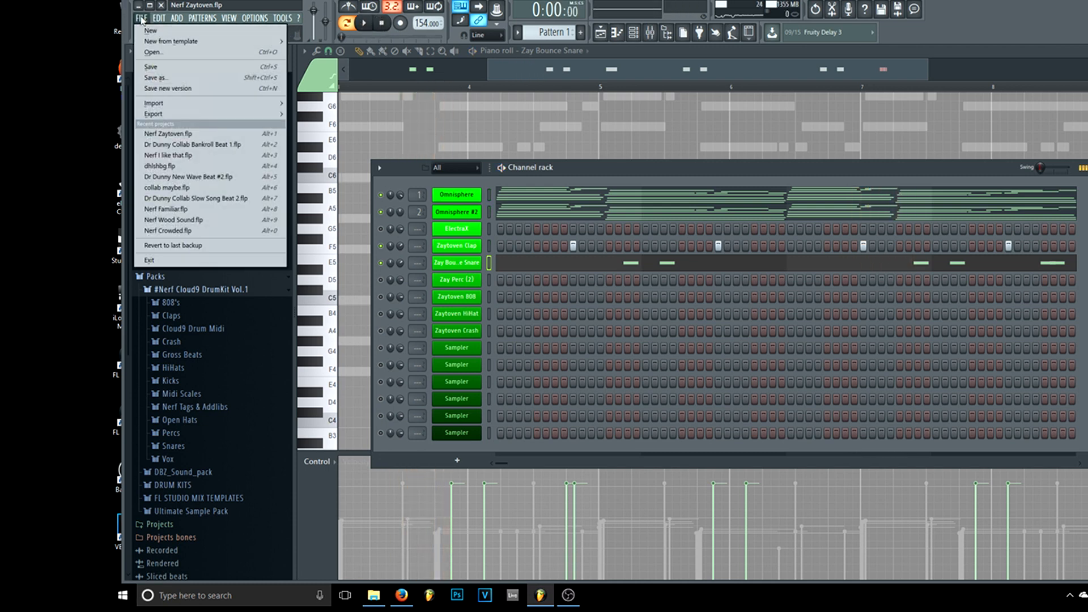
{"action": "left_click", "coordinate": [151, 66]}
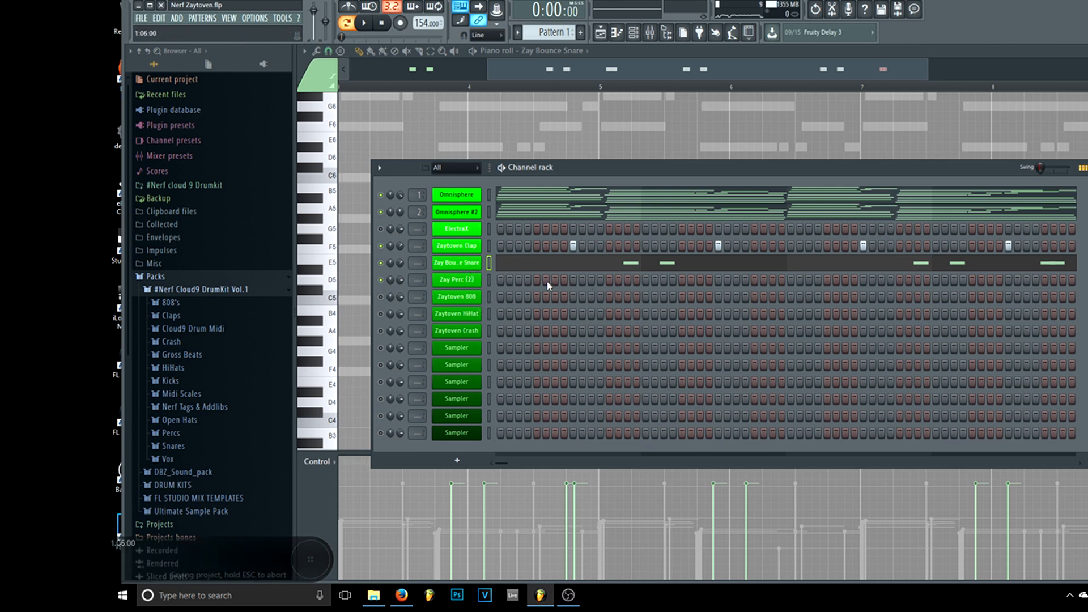
Step: Add Zay Perc (2) hits at steps 1:05, 1:13, 3:05 and 3:13, checking them against the playing pattern
{"action": "key", "text": "space"}
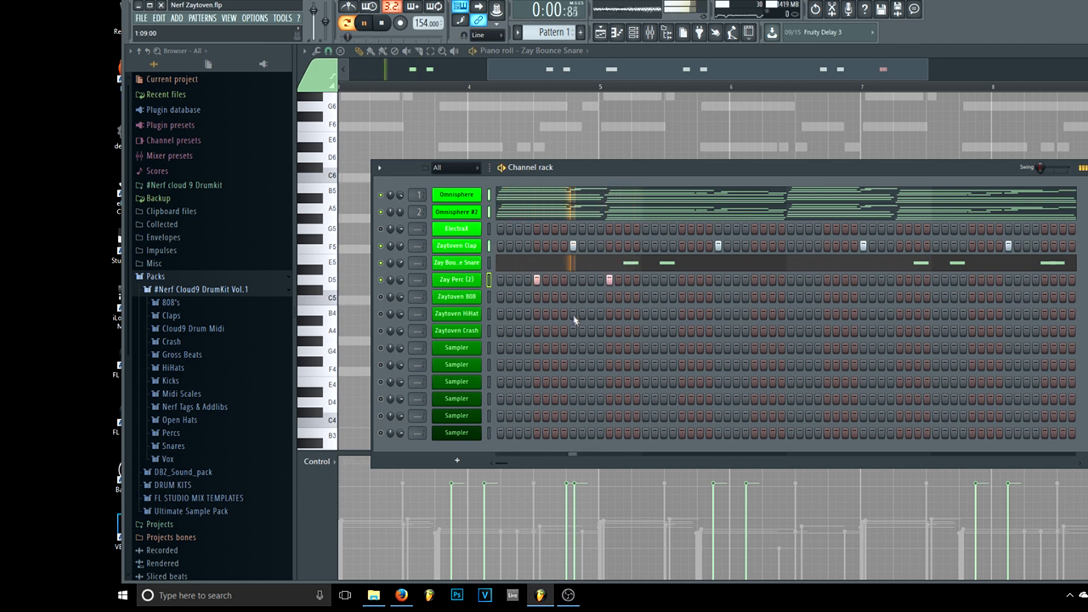
{"action": "left_click", "coordinate": [827, 280]}
{"action": "left_click", "coordinate": [899, 280]}
{"action": "key", "text": "space"}
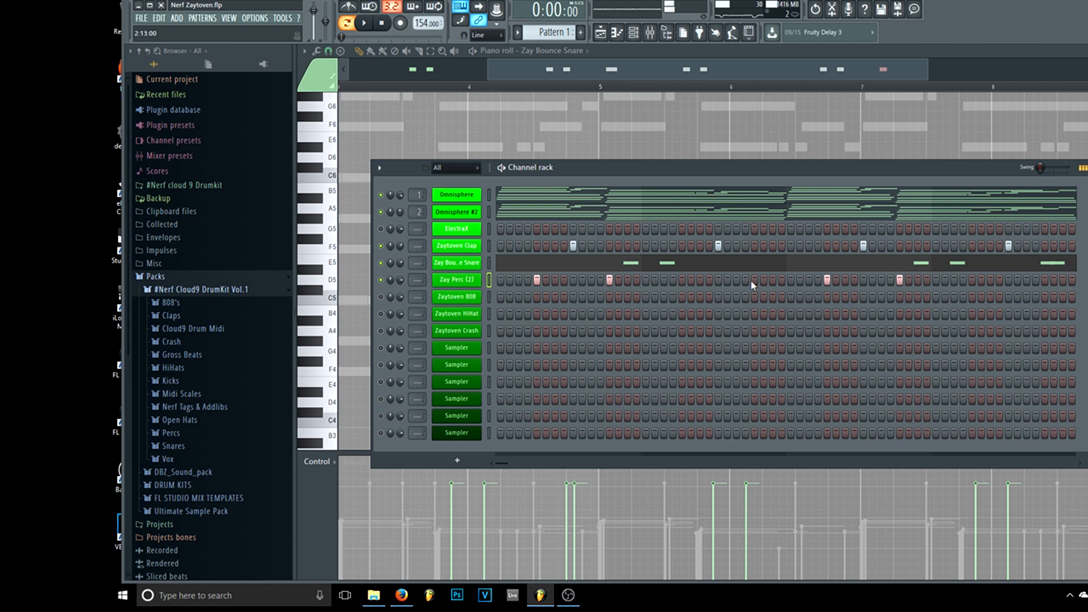
Step: Add Zay Perc (2) hits at 2:05, 2:06, 2:07, 4:05 and 4:06, and play the pattern through
{"action": "left_click", "coordinate": [682, 280]}
{"action": "left_click", "coordinate": [691, 280]}
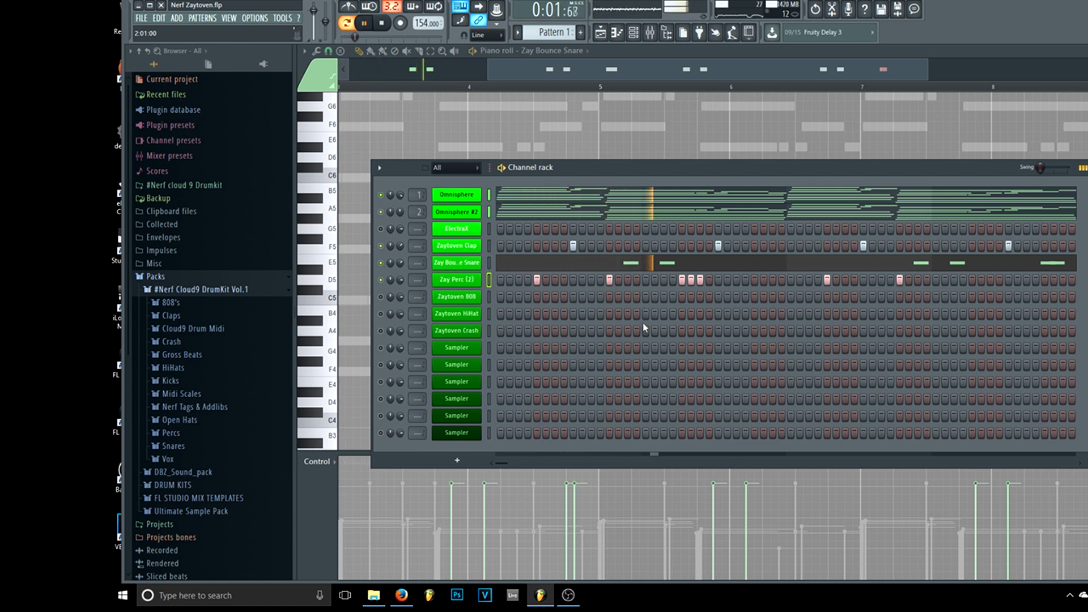
{"action": "left_click", "coordinate": [982, 280]}
{"action": "left_click", "coordinate": [973, 279]}
{"action": "key", "text": "space"}
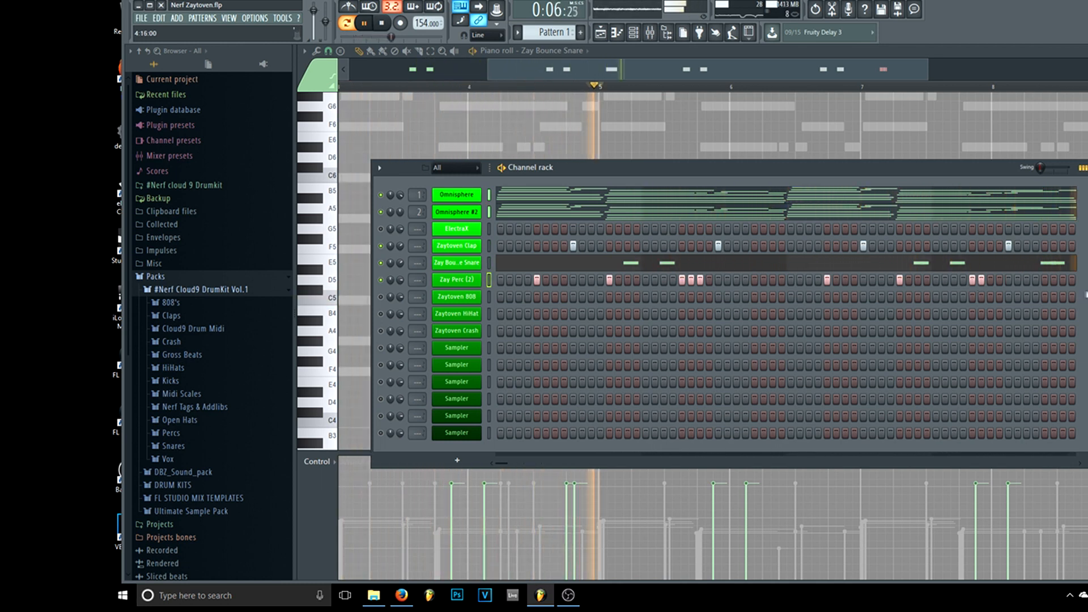
{"action": "key", "text": "space"}
Step: Duplicate all Zay Perc (2) notes in the piano roll, shift the copies to start matching in bar 5, and play the result
{"action": "right_click", "coordinate": [469, 280]}
{"action": "left_click", "coordinate": [498, 280]}
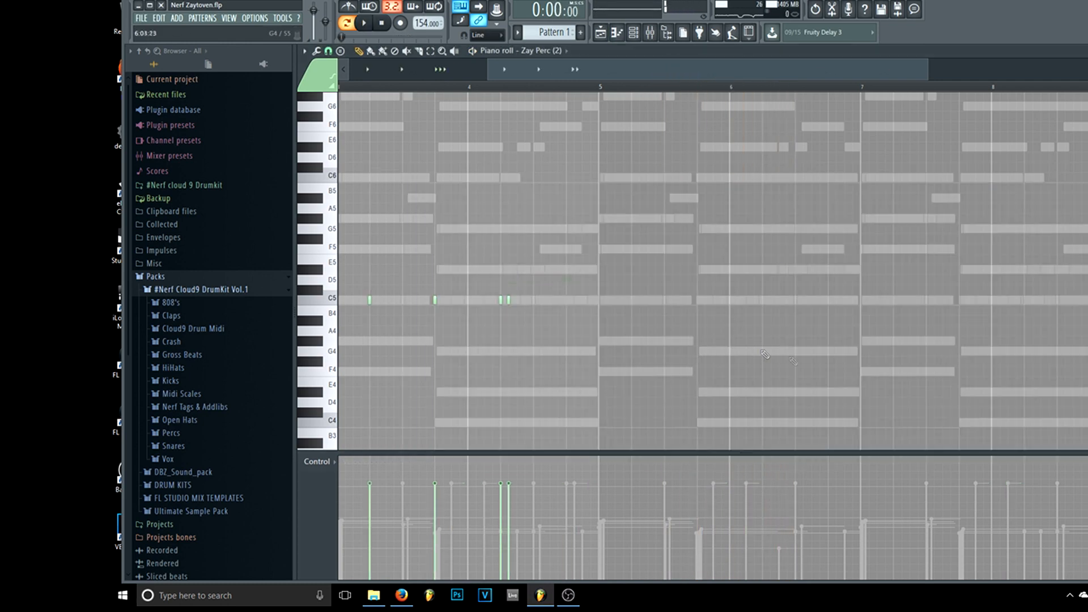
{"action": "left_click_drag", "start_coordinate": [620, 73], "coordinate": [479, 73]}
{"action": "left_click_drag", "start_coordinate": [853, 354], "coordinate": [342, 156]}
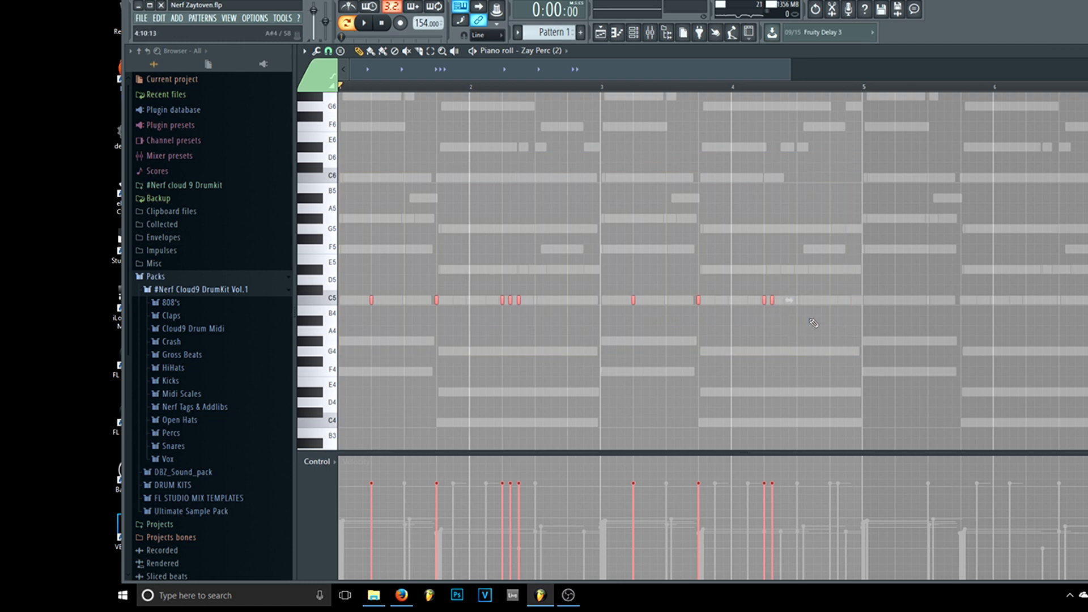
{"action": "key", "text": "ctrl+b"}
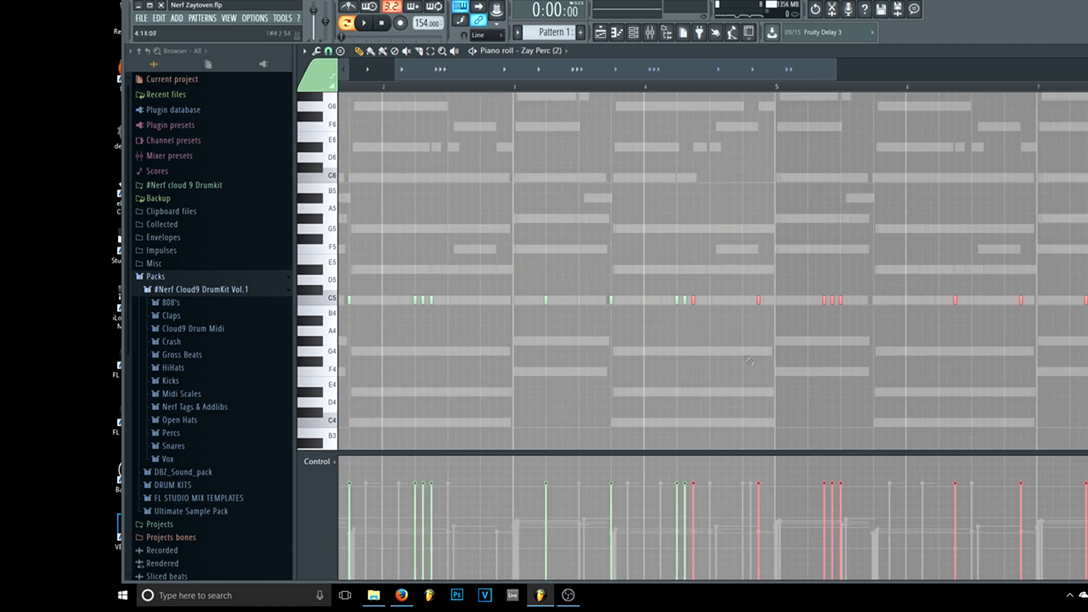
{"action": "left_click_drag", "start_coordinate": [839, 300], "coordinate": [1042, 300]}
{"action": "key", "text": "space"}
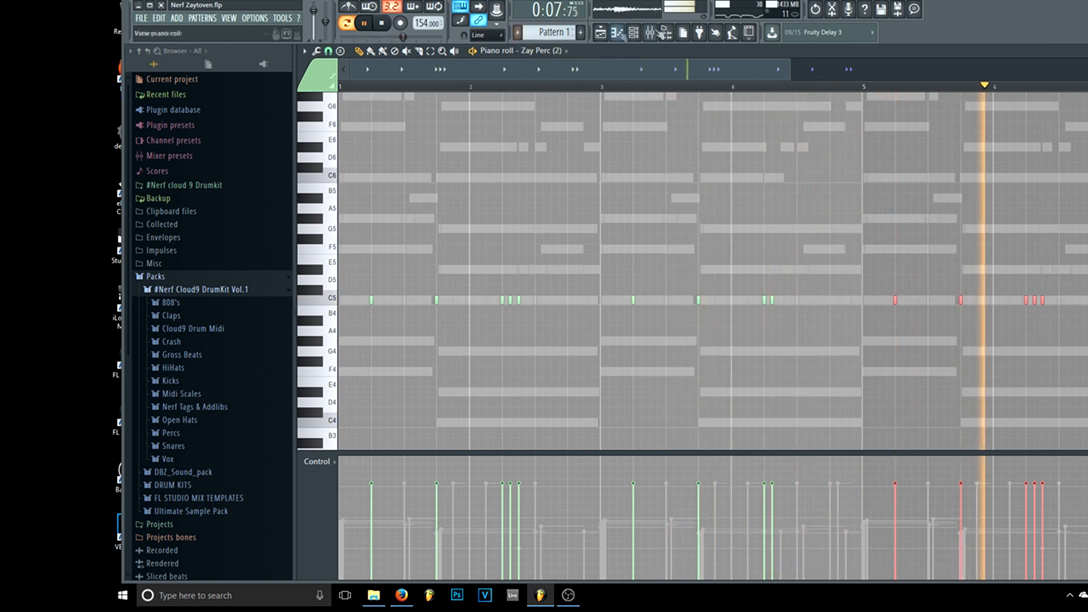
{"action": "key", "text": "space"}
Step: Route Zay Perc (2) to mixer track 9 and load Fruity Parametric EQ 2 there with the 20Hz + 18kHz cut preset
{"action": "left_click", "coordinate": [635, 33]}
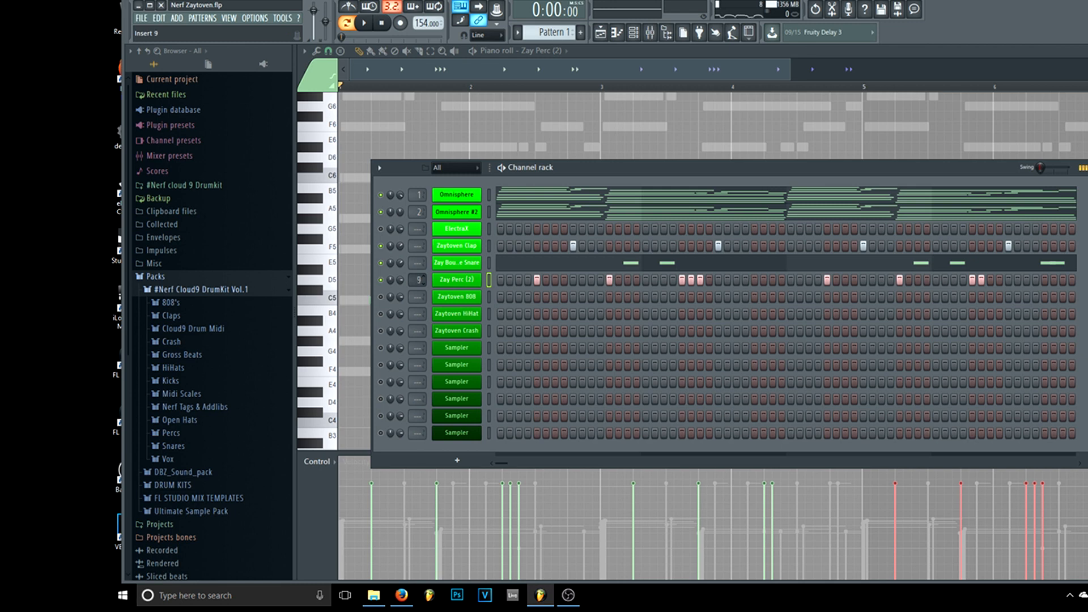
{"action": "left_click", "coordinate": [653, 34]}
{"action": "left_click", "coordinate": [429, 223]}
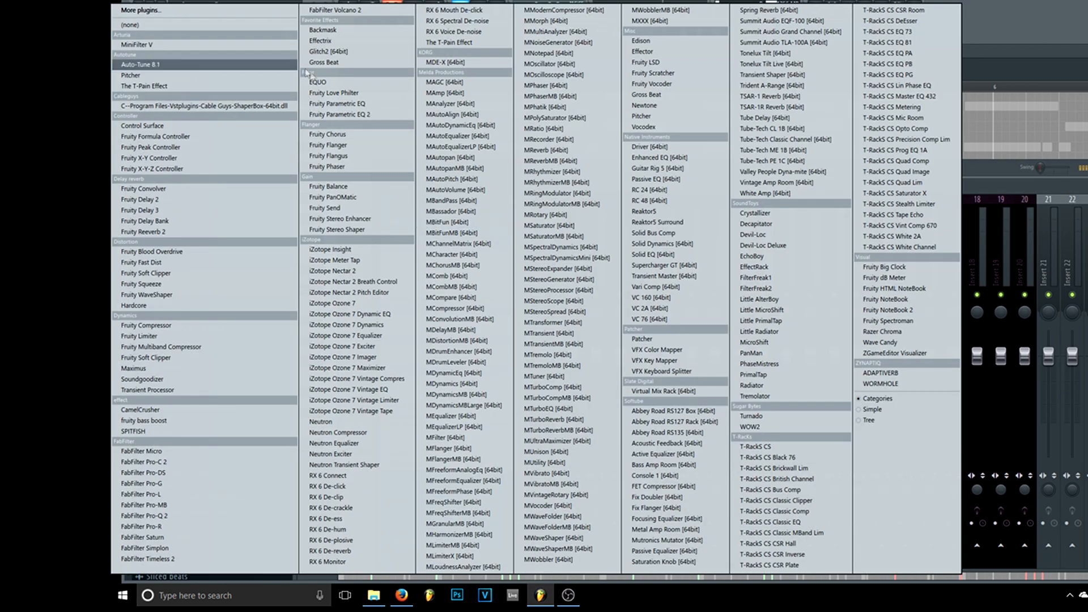
{"action": "left_click", "coordinate": [357, 114]}
{"action": "left_click", "coordinate": [683, 163]}
Step: Narrow the percussion's EQ by ear, raising the low cut and setting the band 7 low pass to about 4241 Hz
{"action": "key", "text": "space"}
{"action": "left_click_drag", "start_coordinate": [597, 259], "coordinate": [547, 258]}
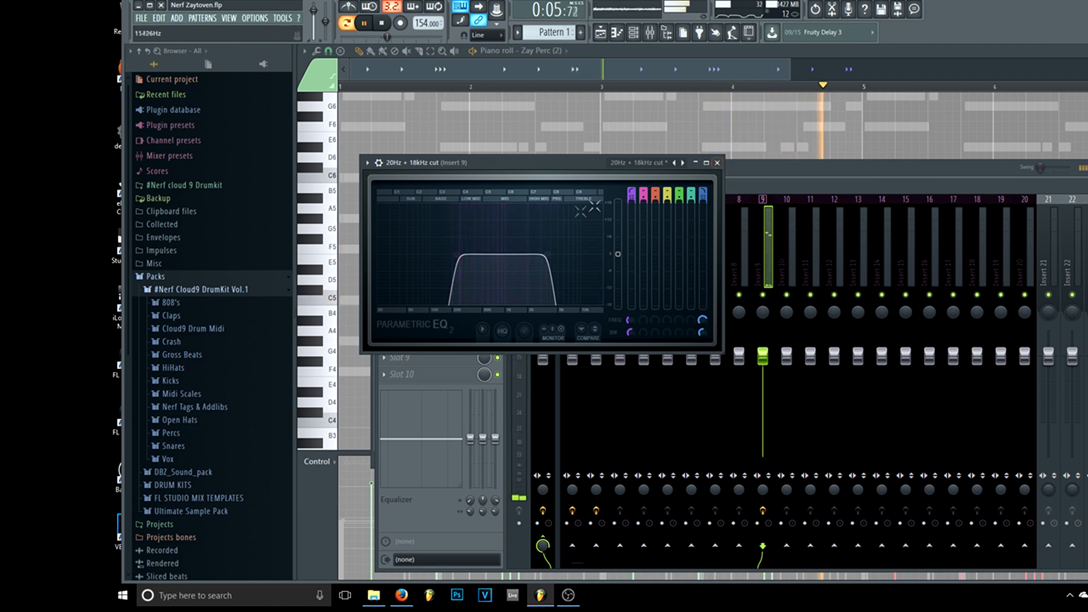
{"action": "mouse_move", "coordinate": [459, 260]}
{"action": "left_mouse_down"}
{"action": "mouse_move", "coordinate": [435, 256]}
{"action": "mouse_move", "coordinate": [446, 255]}
{"action": "left_mouse_up"}
{"action": "left_click_drag", "start_coordinate": [545, 256], "coordinate": [550, 255]}
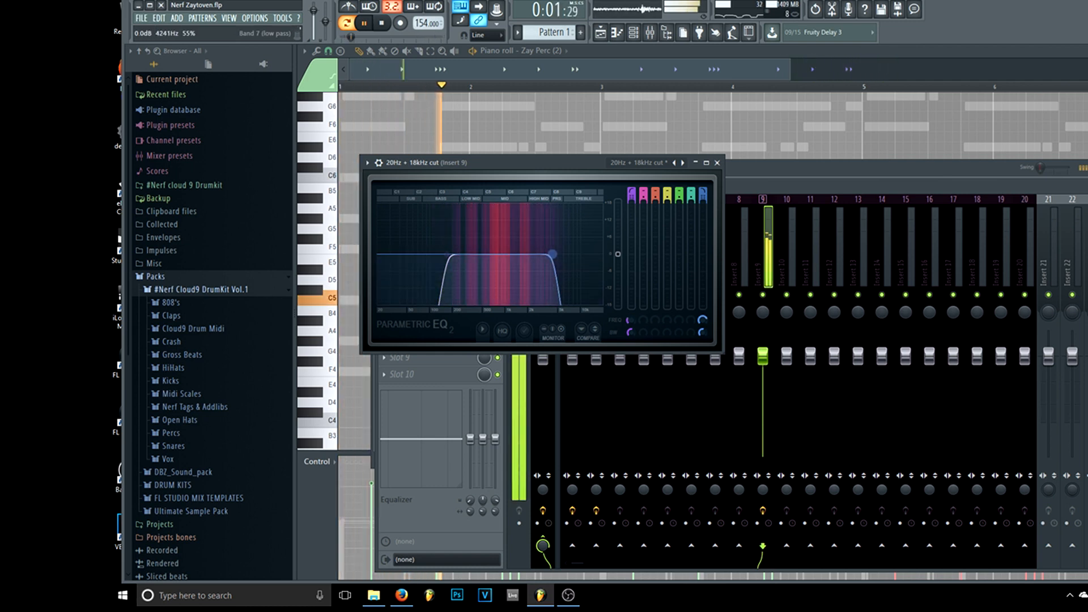
Step: Stop playback, return to the channel rack and save the project
{"action": "left_click", "coordinate": [381, 23]}
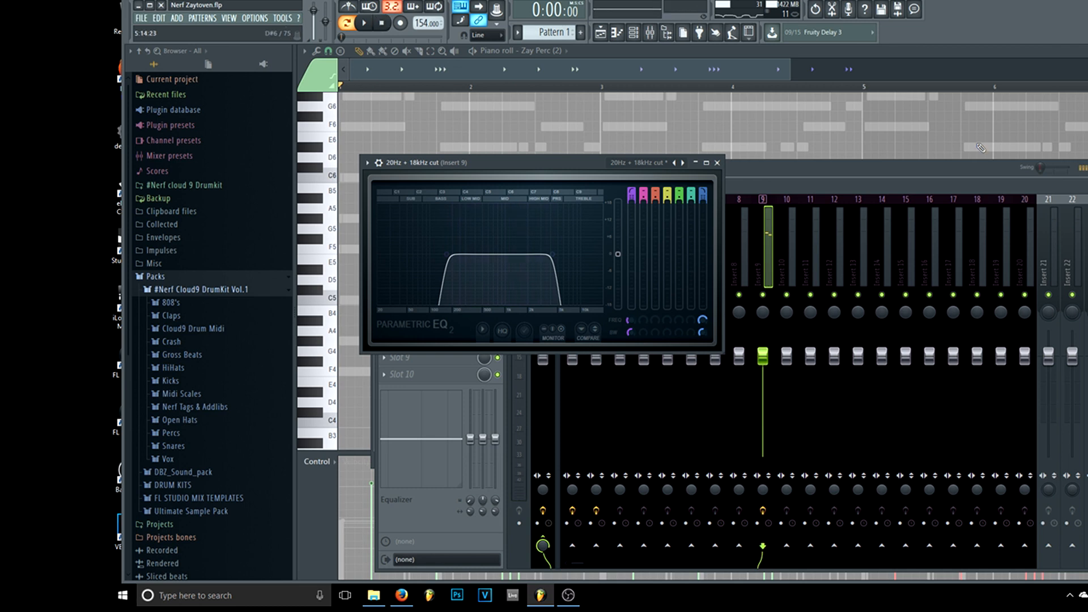
{"action": "left_click", "coordinate": [637, 32]}
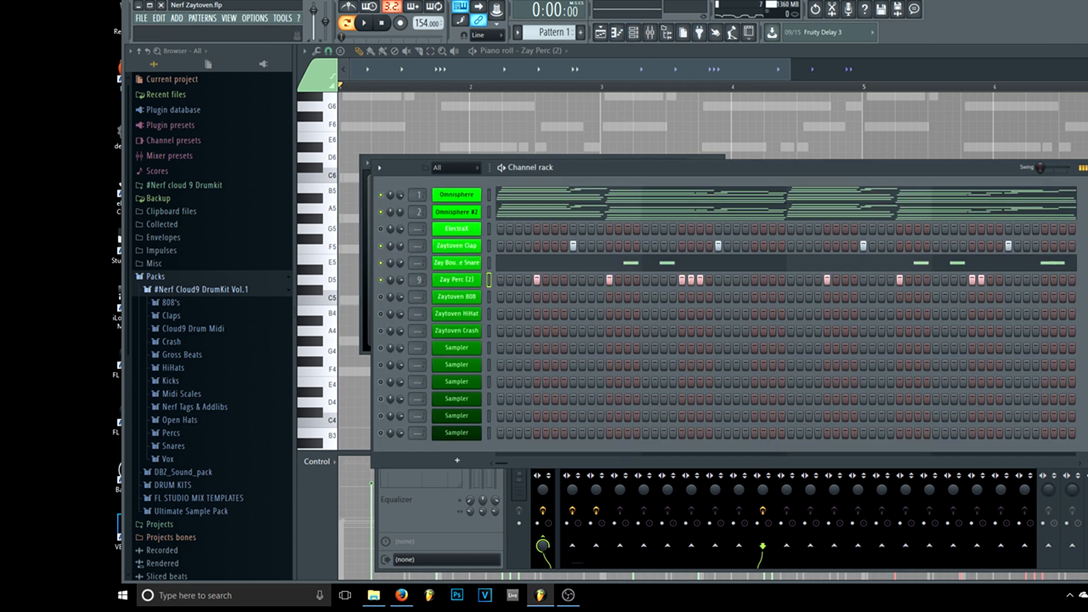
{"action": "left_click", "coordinate": [141, 20]}
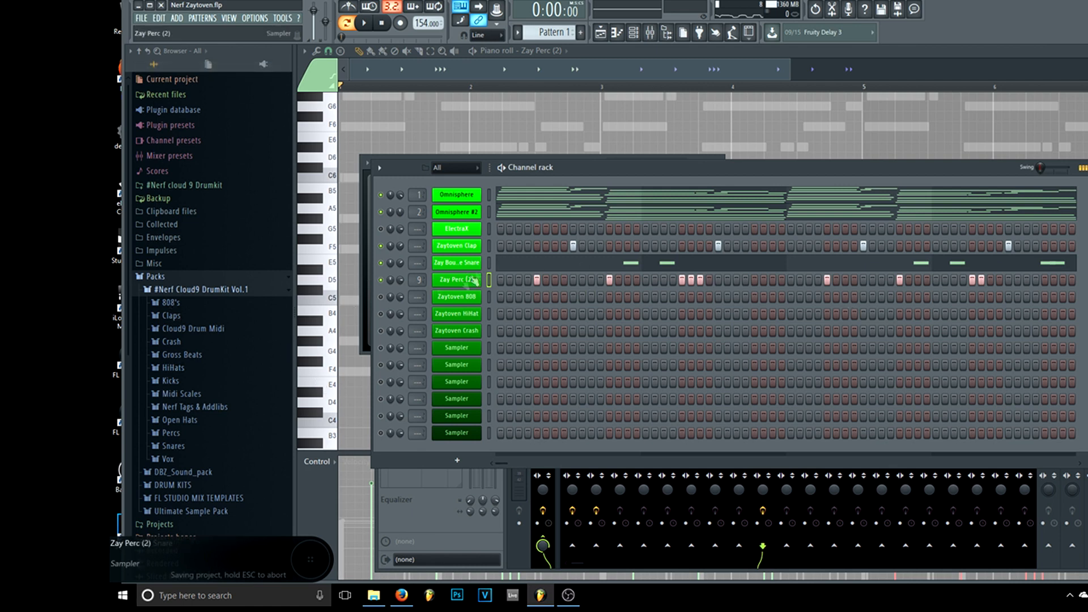
Step: Audition the Zaytoven Crash, place a hit on its first step and raise the sample's fade-out while testing it in the pattern
{"action": "left_click", "coordinate": [448, 335]}
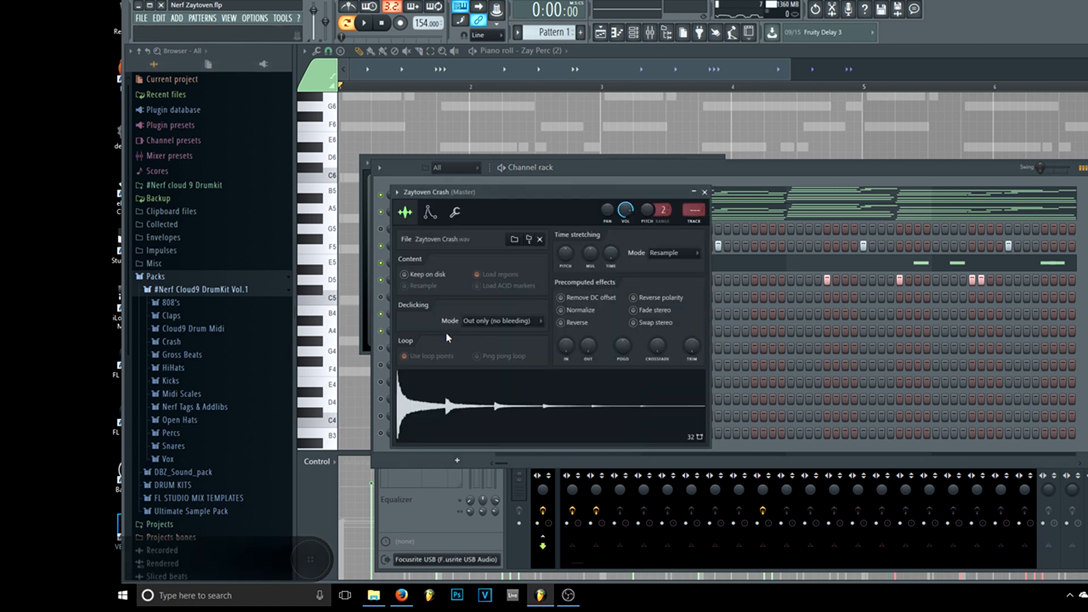
{"action": "left_click", "coordinate": [706, 193]}
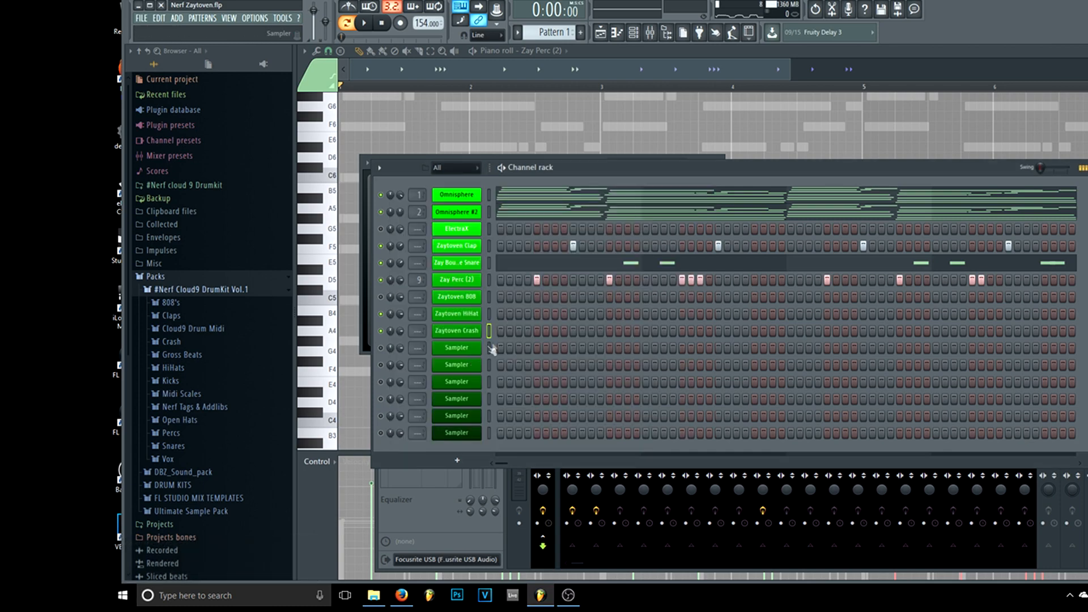
{"action": "left_click", "coordinate": [472, 335]}
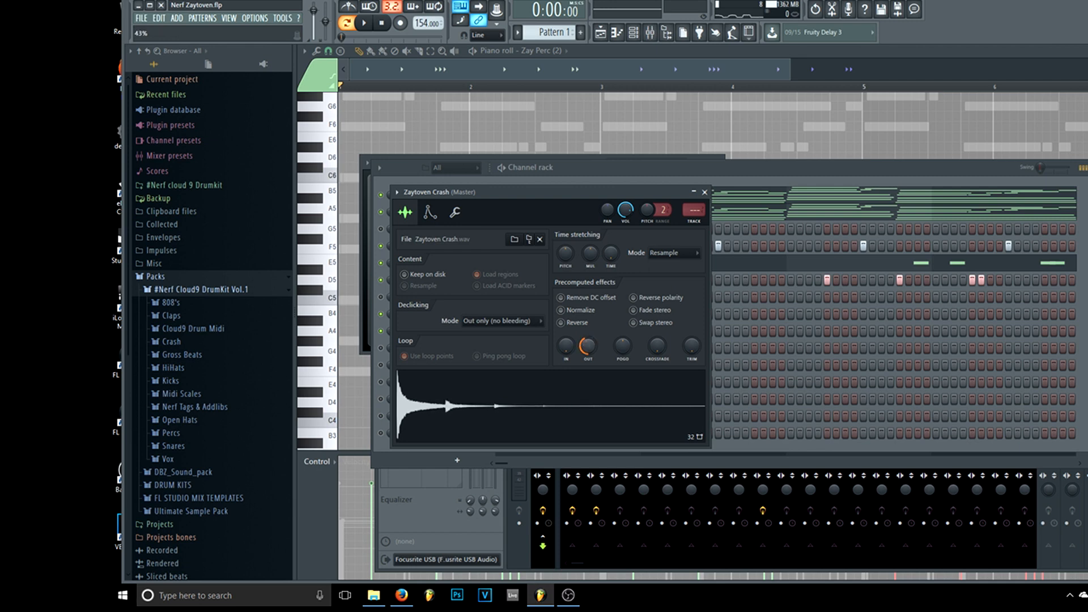
{"action": "left_click", "coordinate": [366, 24]}
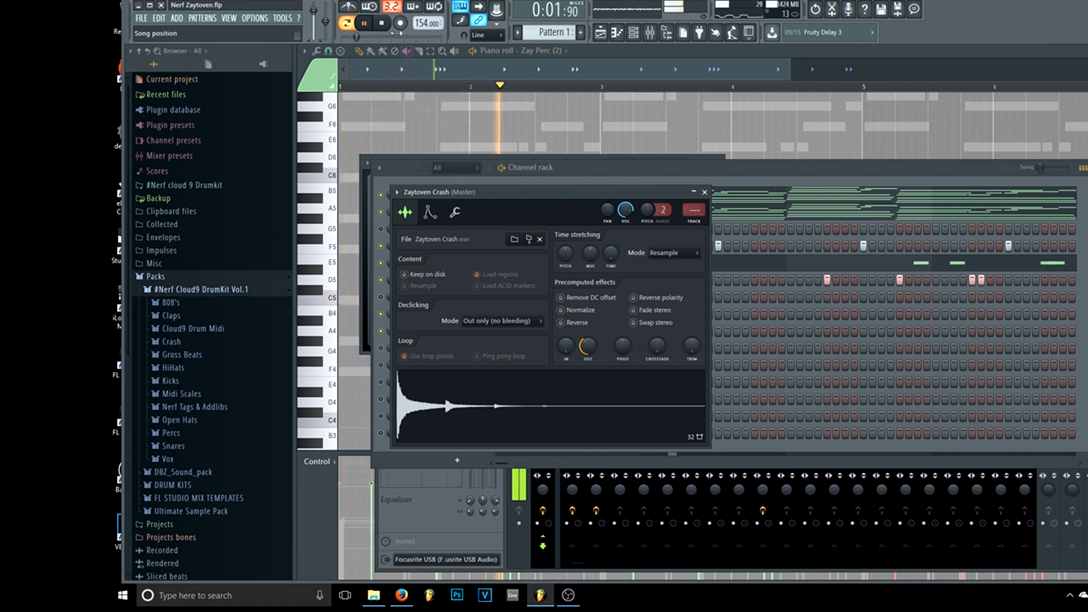
{"action": "key", "text": "space"}
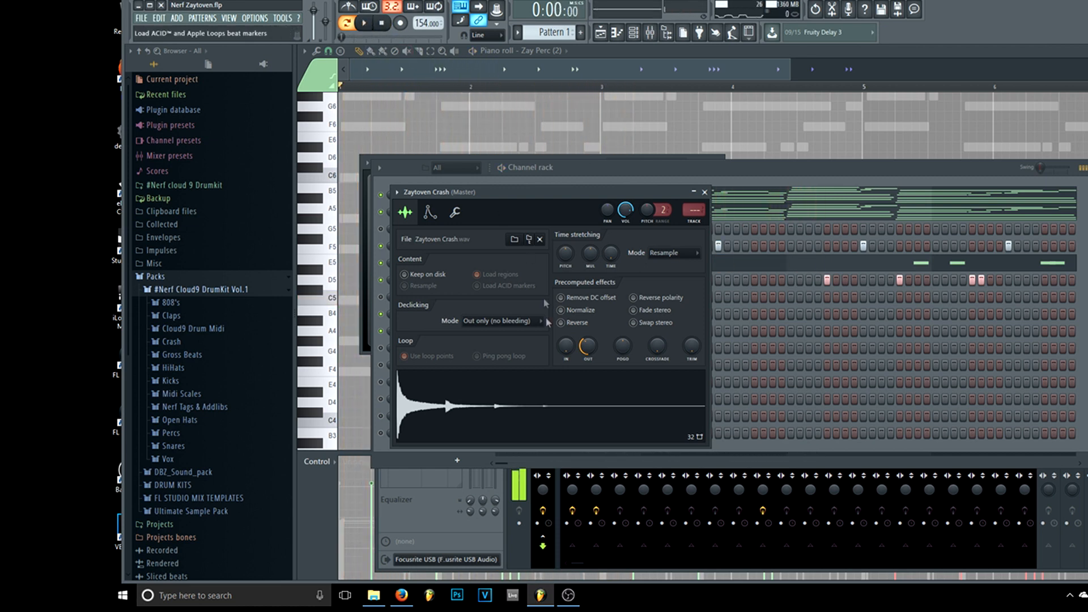
{"action": "left_click", "coordinate": [365, 23]}
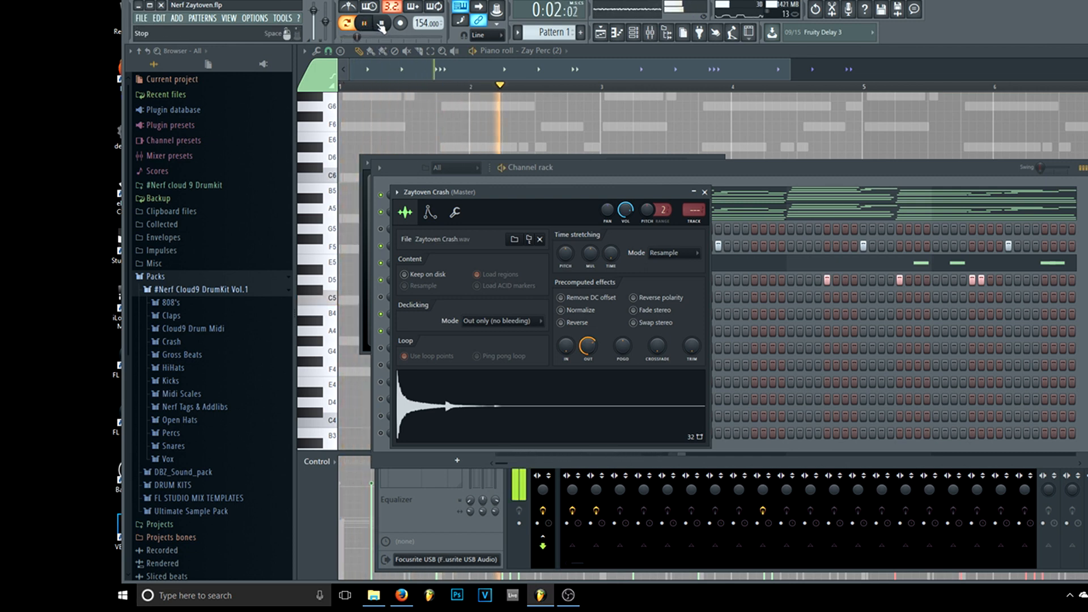
{"action": "left_click", "coordinate": [382, 25]}
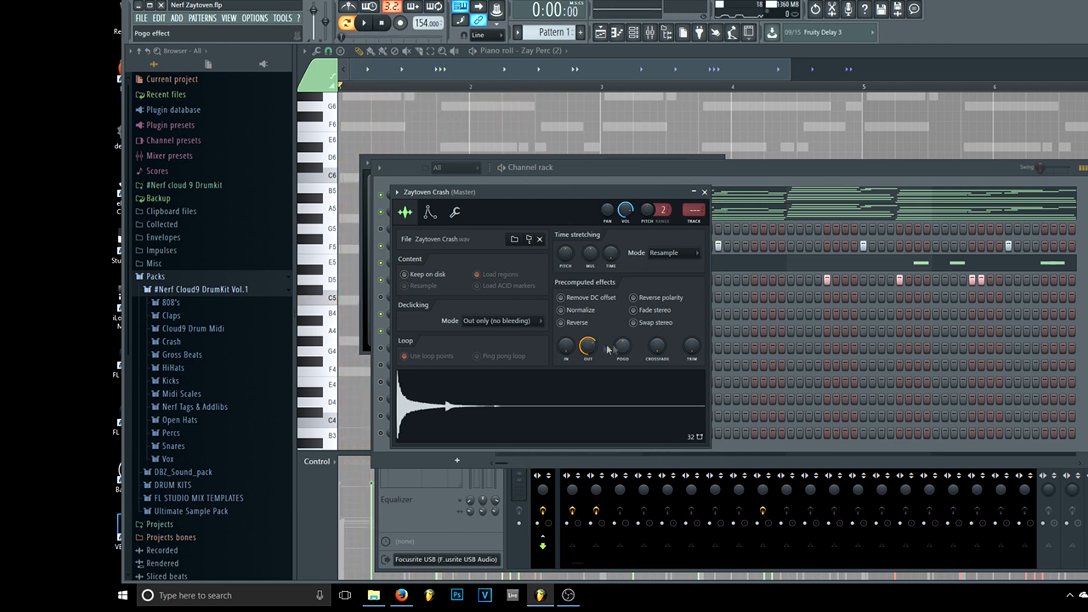
{"action": "left_click", "coordinate": [705, 192]}
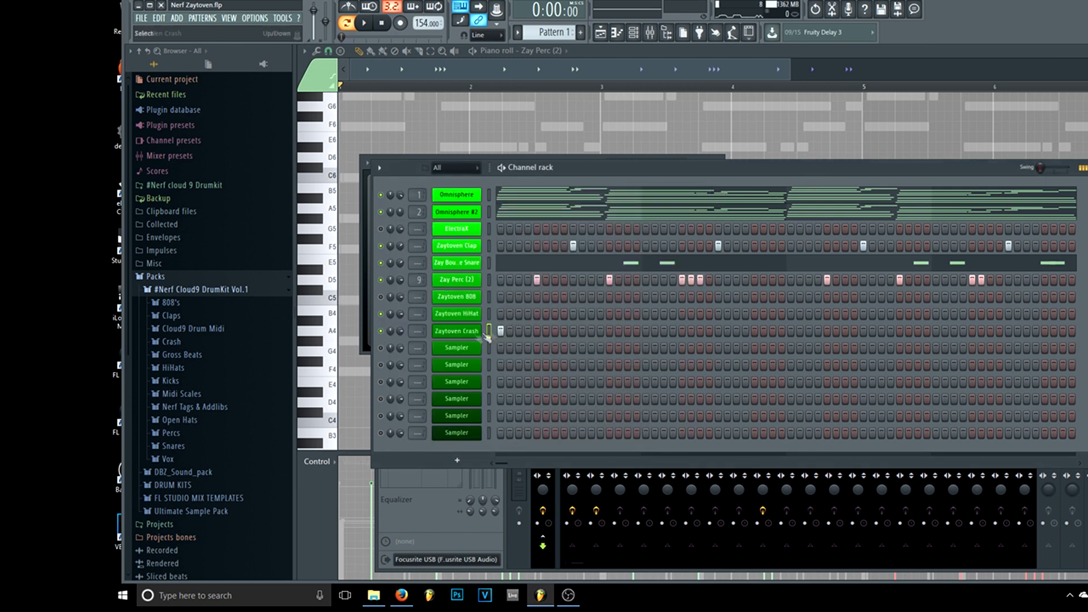
Step: Play the pattern with the crash, reduce the Zaytoven Crash fade-out to about 25%, and listen again
{"action": "key", "text": "space"}
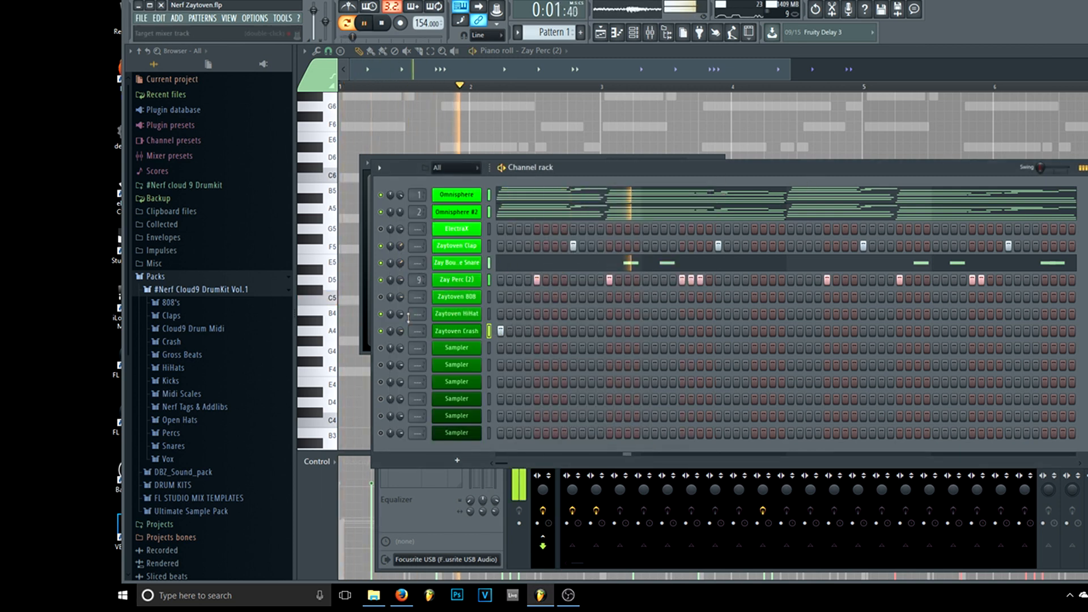
{"action": "key", "text": "space"}
{"action": "left_click", "coordinate": [475, 334]}
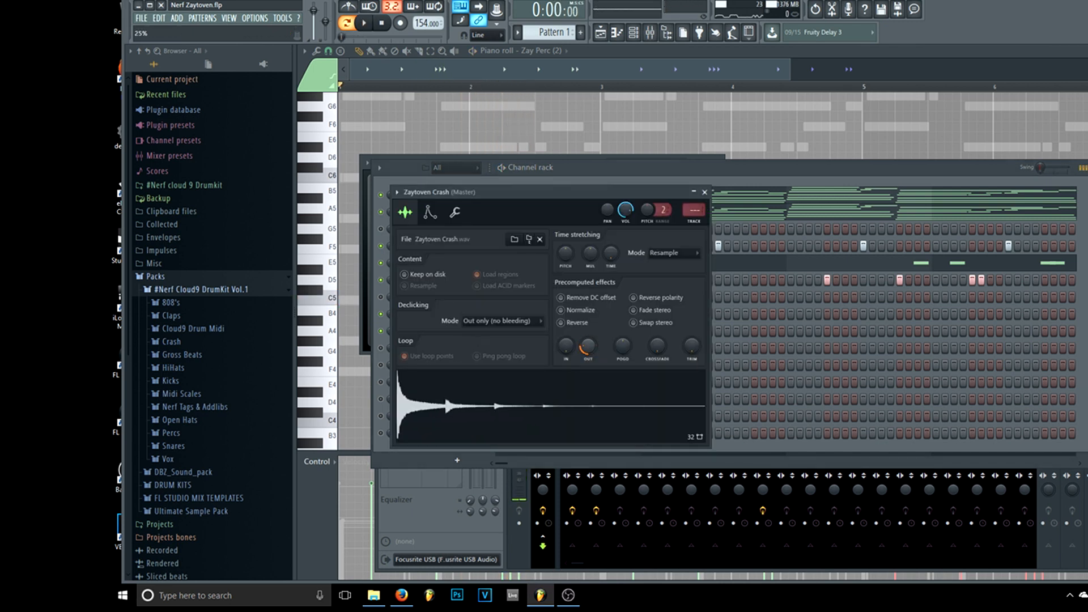
{"action": "left_click_drag", "start_coordinate": [588, 345], "coordinate": [587, 351]}
{"action": "key", "text": "space"}
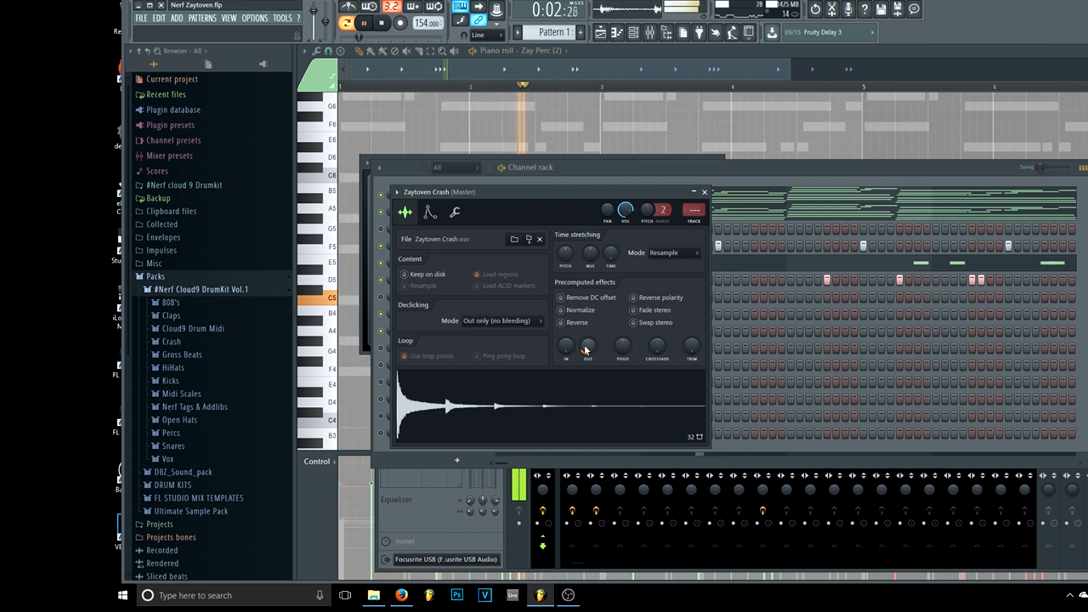
{"action": "key", "text": "space"}
{"action": "left_click", "coordinate": [705, 193]}
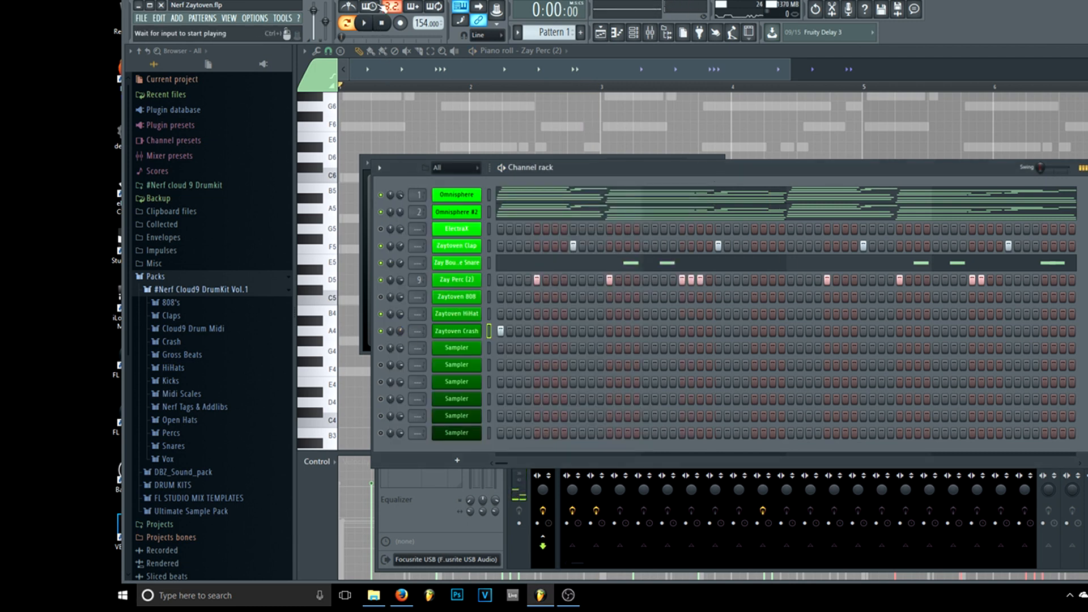
Step: Fill the Zaytoven HiHat channel on every second step and play the pattern to check it
{"action": "right_click", "coordinate": [483, 317]}
{"action": "left_click", "coordinate": [604, 351]}
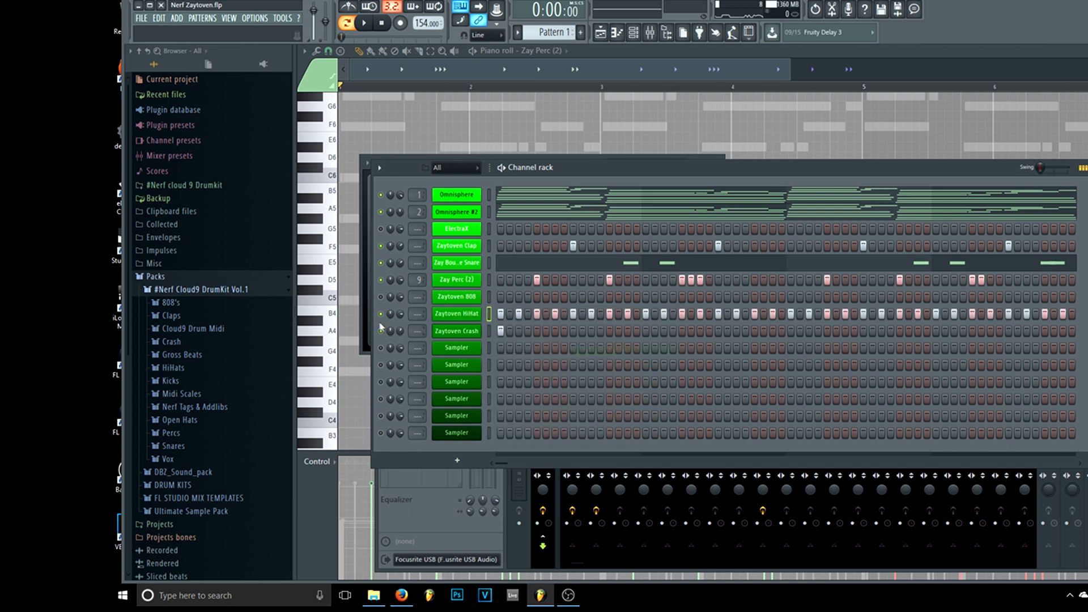
{"action": "key", "text": "space"}
{"action": "key", "text": "space"}
{"action": "key", "text": "space"}
{"action": "key", "text": "space"}
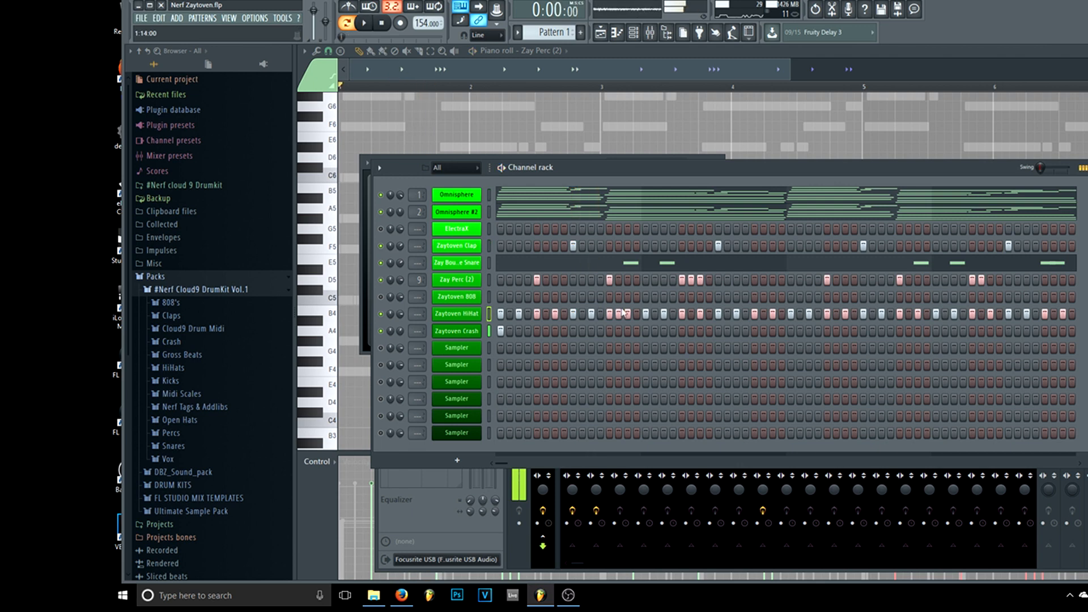
Step: Open the Zaytoven HiHat channel settings, save the project and bring the channel rack back to the front
{"action": "left_click", "coordinate": [471, 315]}
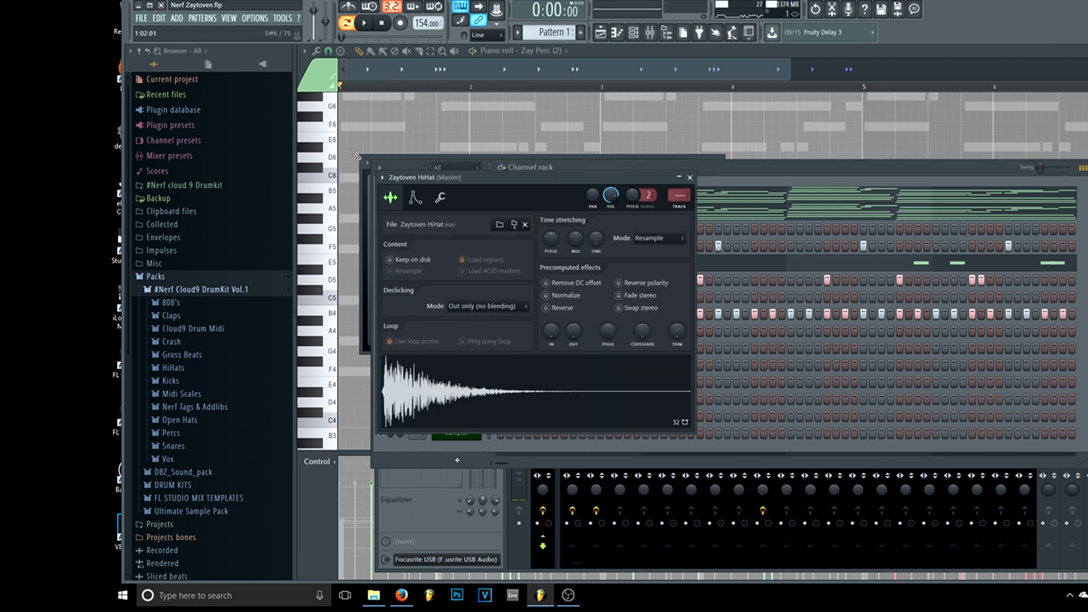
{"action": "left_click", "coordinate": [141, 18]}
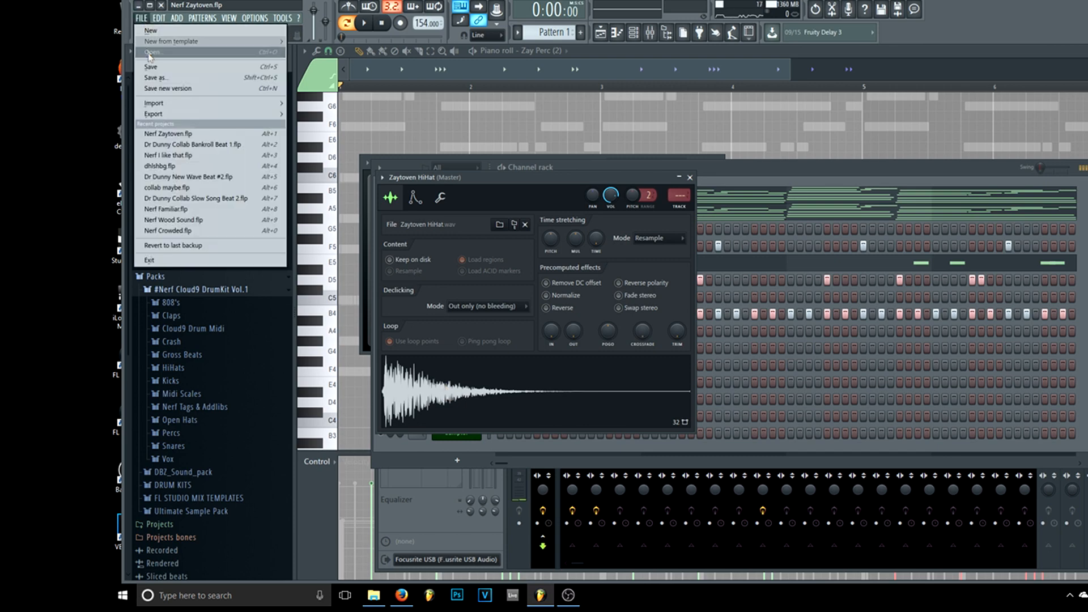
{"action": "left_click", "coordinate": [159, 67]}
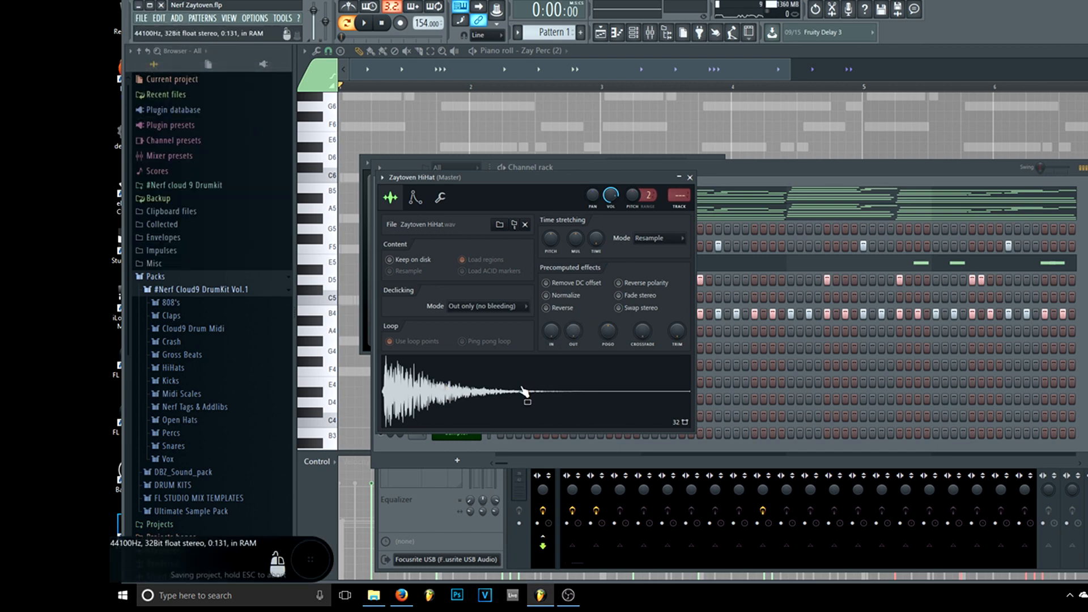
{"action": "left_click_drag", "start_coordinate": [468, 174], "coordinate": [531, 152]}
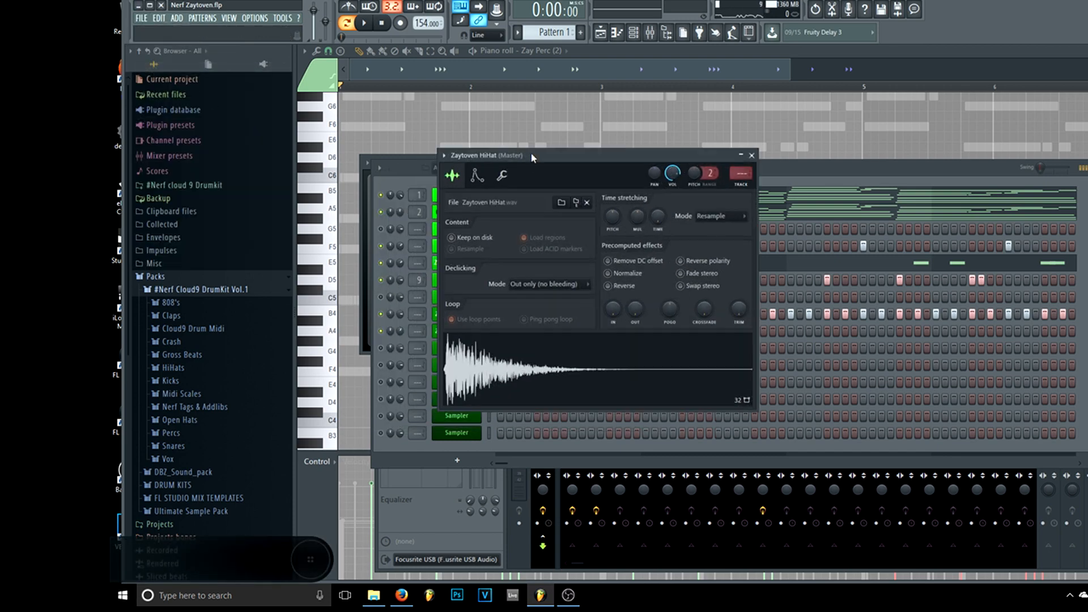
{"action": "left_click", "coordinate": [820, 180]}
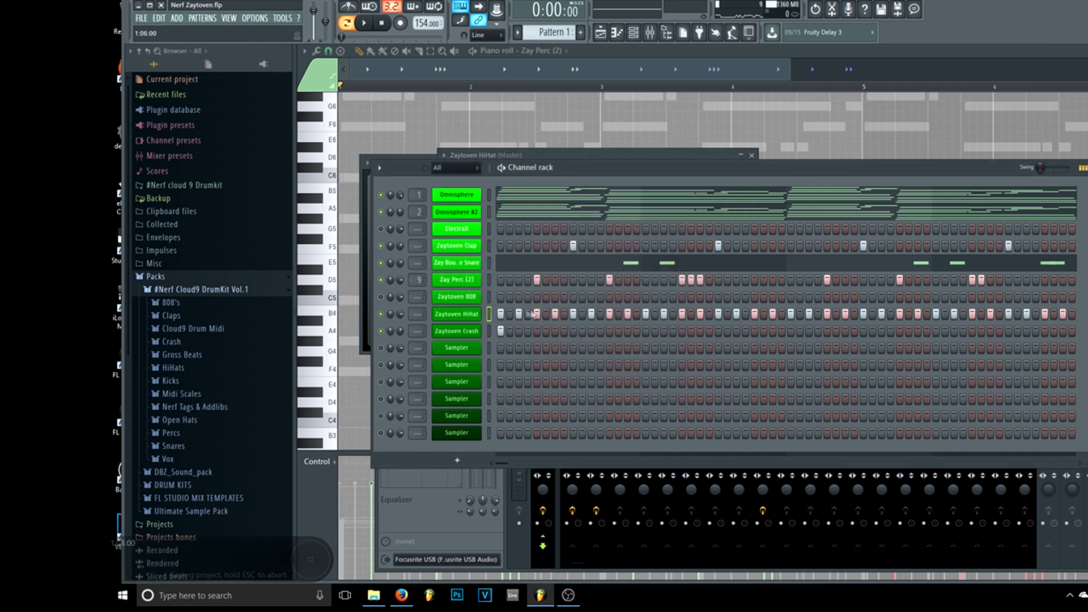
Step: Open the Zaytoven HiHat notes in the piano roll, extend them end to end with the articulator, and play the pattern
{"action": "right_click", "coordinate": [479, 318]}
{"action": "left_click", "coordinate": [509, 315]}
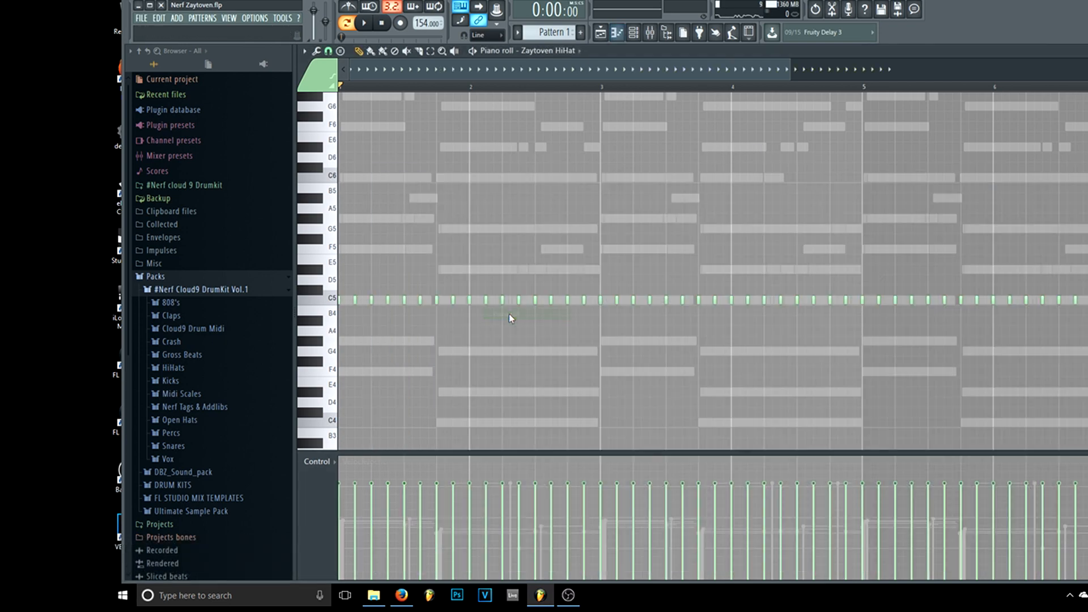
{"action": "key", "text": "alt+l"}
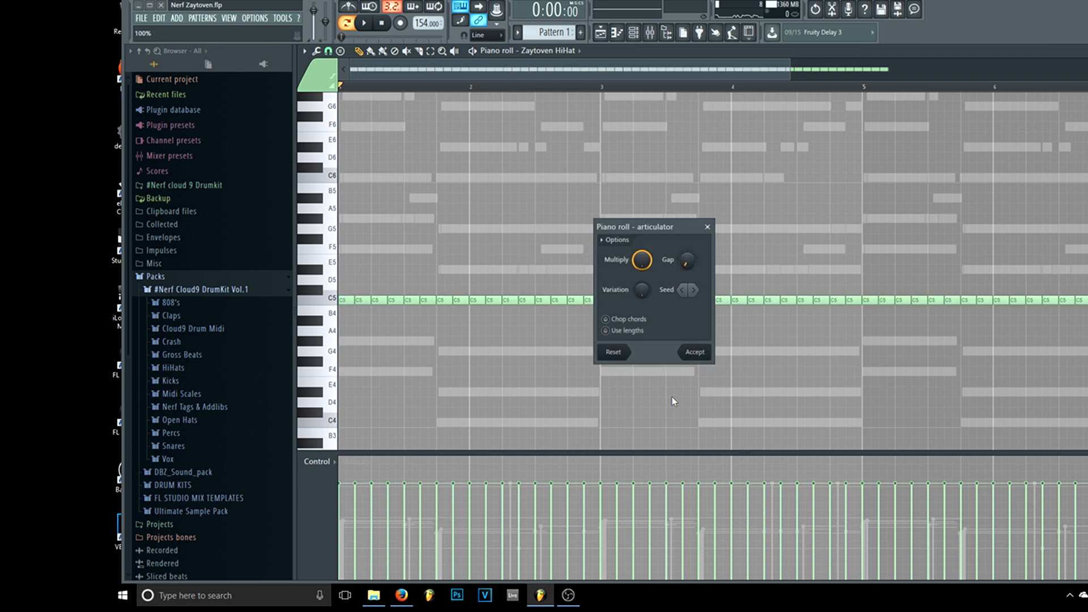
{"action": "left_click", "coordinate": [702, 358]}
{"action": "left_click_drag", "start_coordinate": [798, 69], "coordinate": [639, 106]}
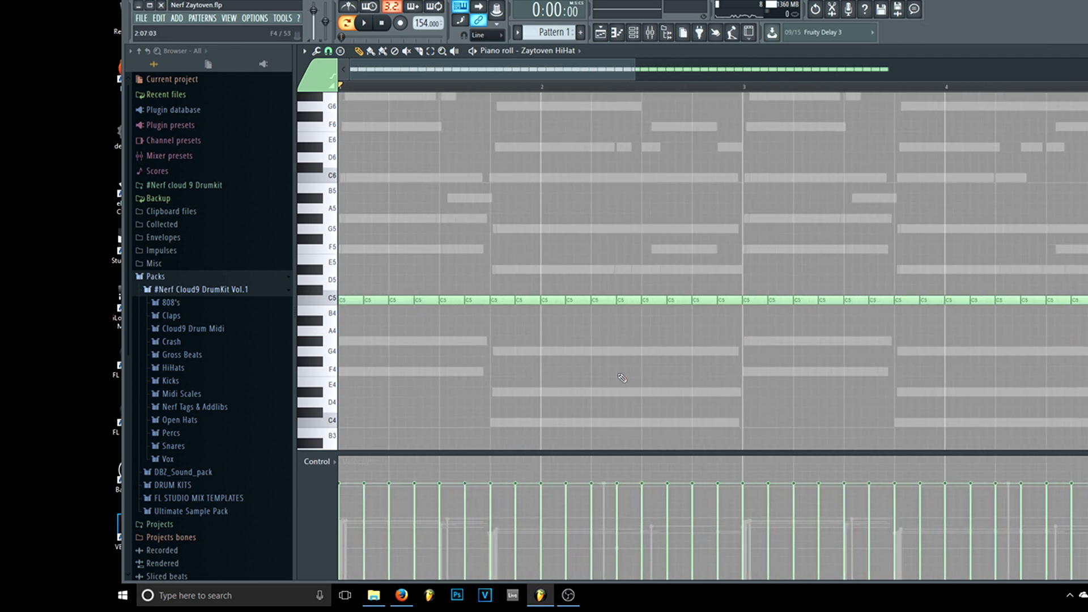
{"action": "key", "text": "space"}
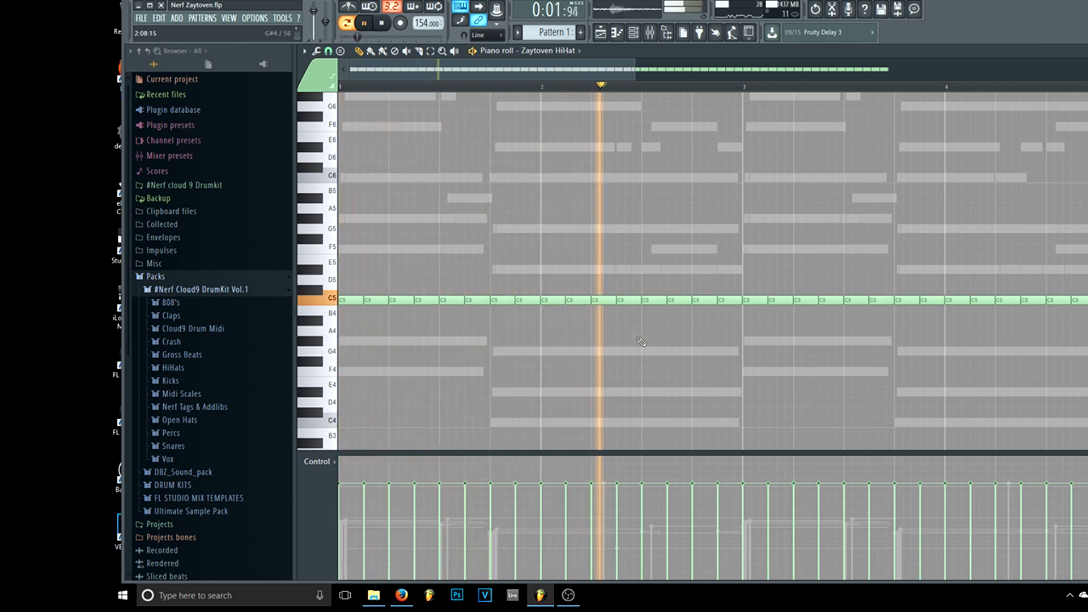
{"action": "key", "text": "space"}
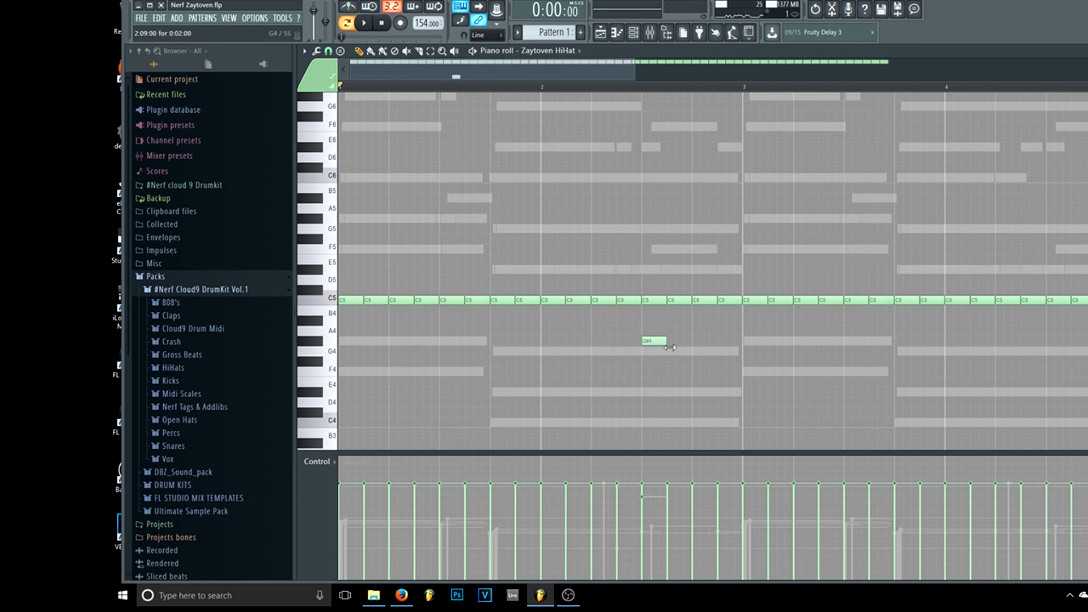
Step: Turn the hi-hat on step 9 of bar 2 into a fast G#4 roll and raise the following two hats to D#5
{"action": "key", "text": "space"}
{"action": "right_click", "coordinate": [676, 302]}
{"action": "right_click", "coordinate": [659, 301]}
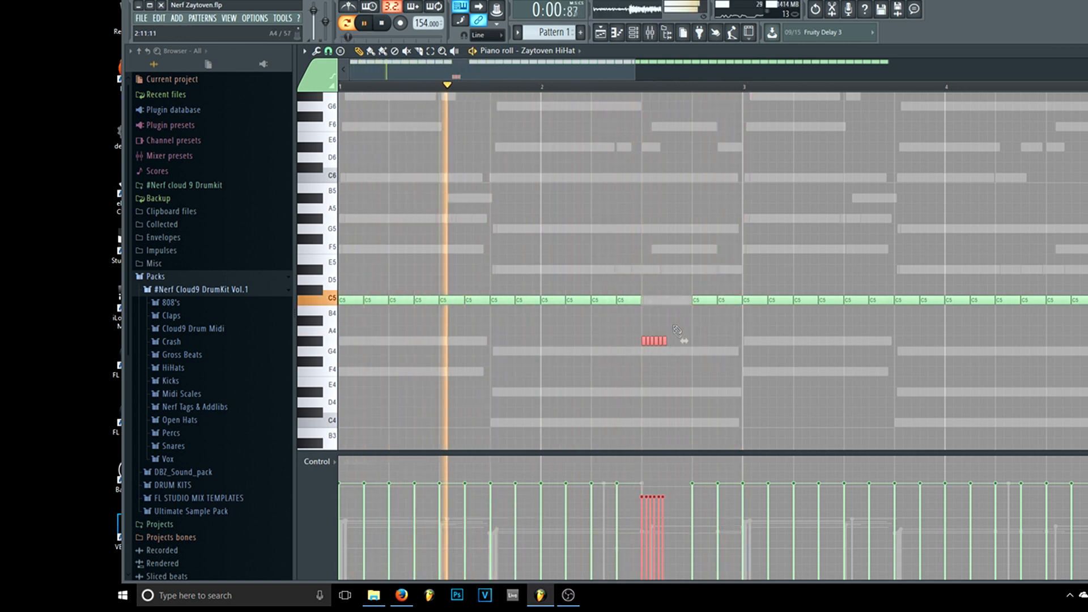
{"action": "left_click_drag", "start_coordinate": [673, 301], "coordinate": [680, 265]}
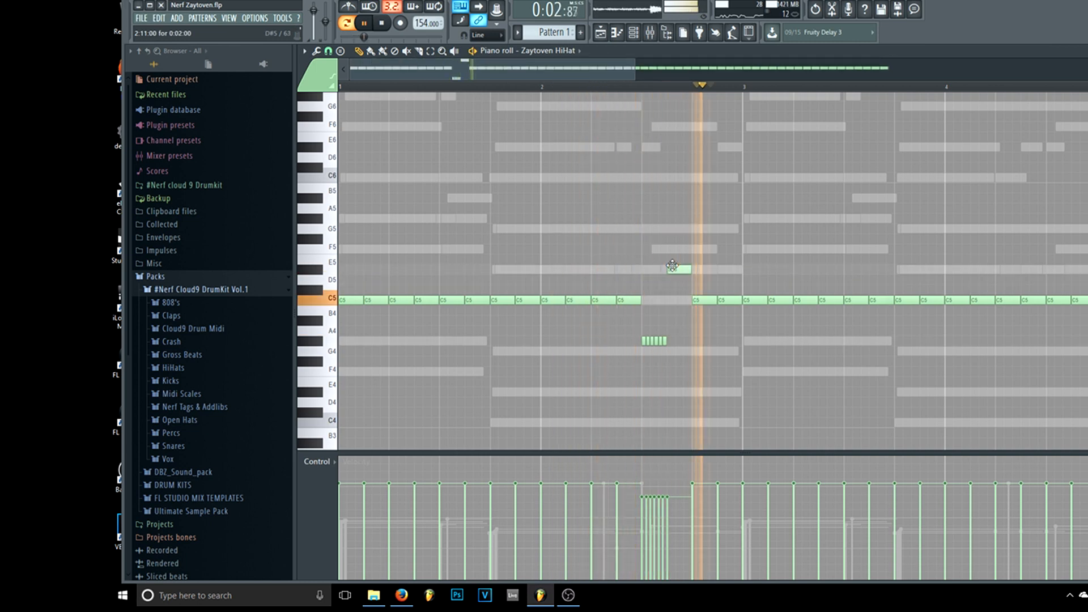
{"action": "key", "text": "space"}
{"action": "left_click_drag", "start_coordinate": [705, 299], "coordinate": [705, 262]}
{"action": "key", "text": "space"}
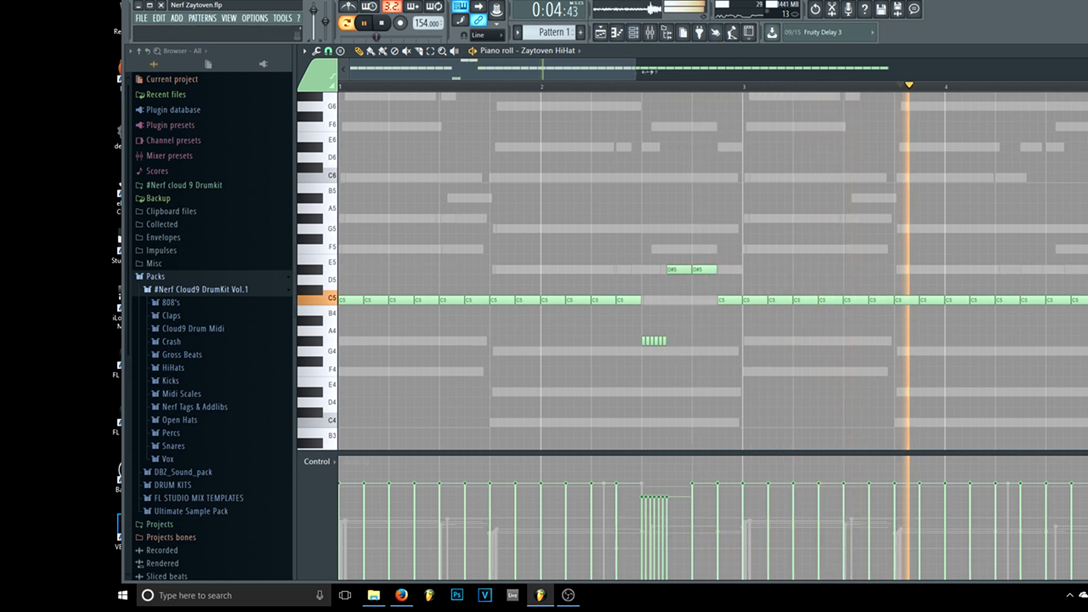
Step: Add a chopped D#5 hi-hat roll in the second half of bar 4 and slope both rolls' velocities downward
{"action": "left_click_drag", "start_coordinate": [636, 70], "coordinate": [664, 70]}
{"action": "left_click_drag", "start_coordinate": [615, 493], "coordinate": [640, 489]}
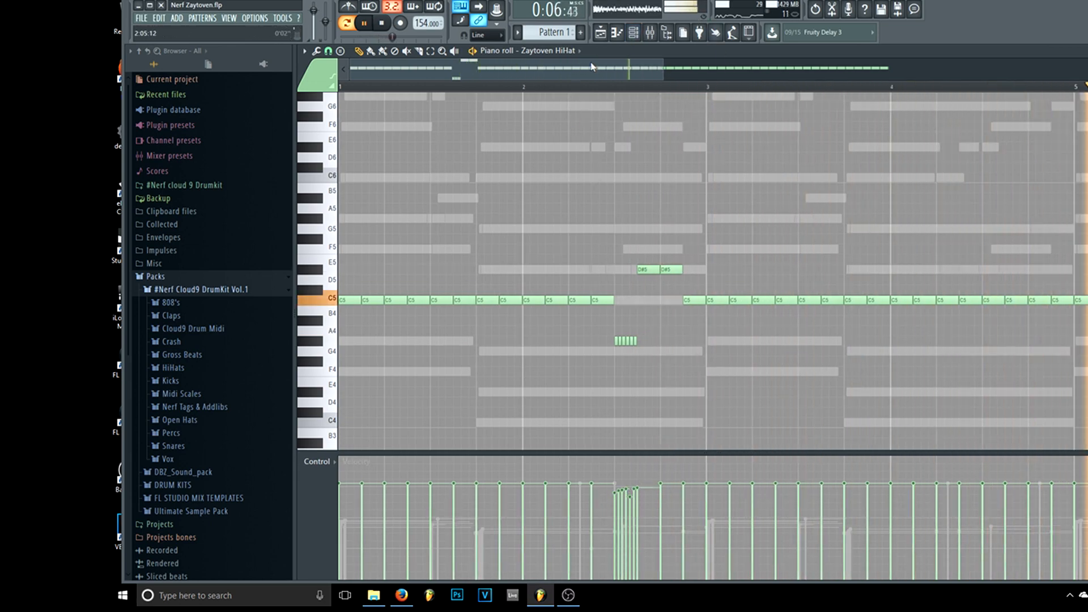
{"action": "key", "text": "space"}
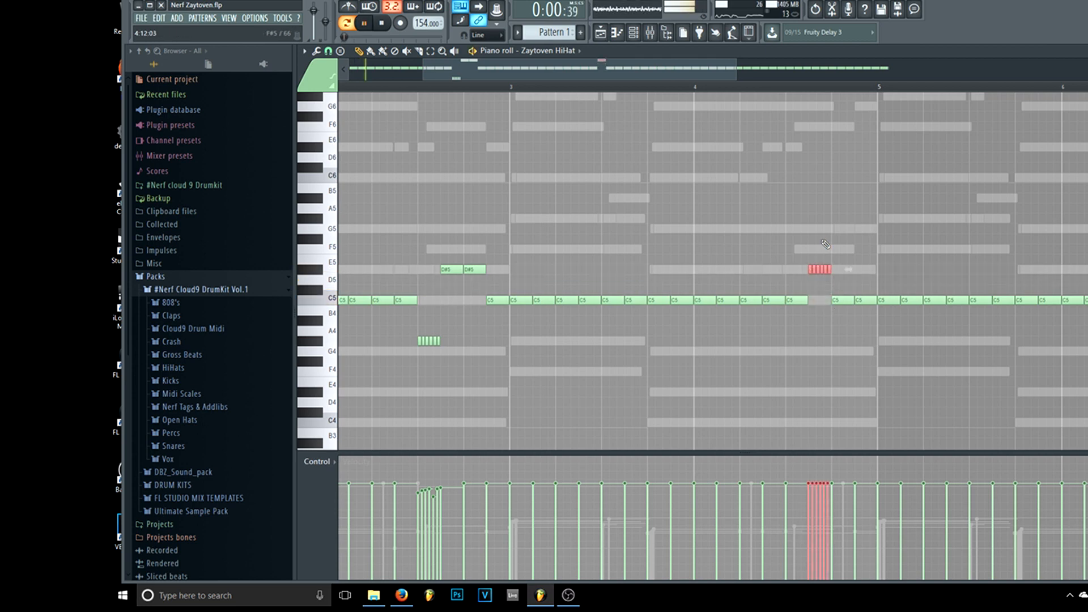
{"action": "left_click_drag", "start_coordinate": [807, 489], "coordinate": [830, 505]}
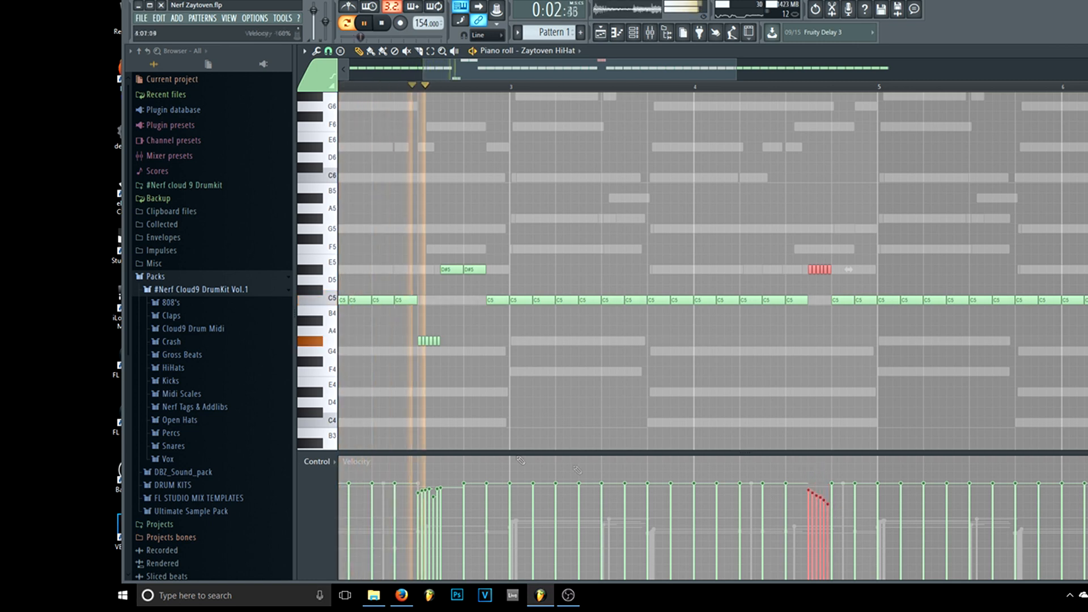
{"action": "left_click", "coordinate": [580, 407], "text": "ctrl"}
{"action": "left_click_drag", "start_coordinate": [427, 491], "coordinate": [442, 508]}
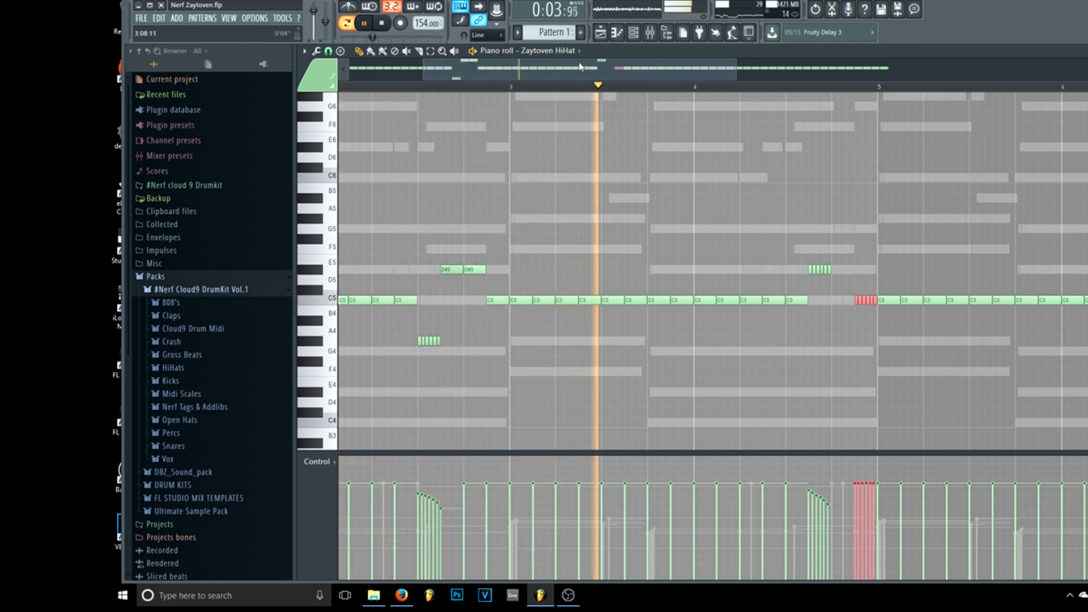
Step: Chop a C5 hi-hat roll in bar 4, placing the D#5 roll on step 9 and the C5 roll on step 13
{"action": "left_click_drag", "start_coordinate": [584, 65], "coordinate": [560, 68]}
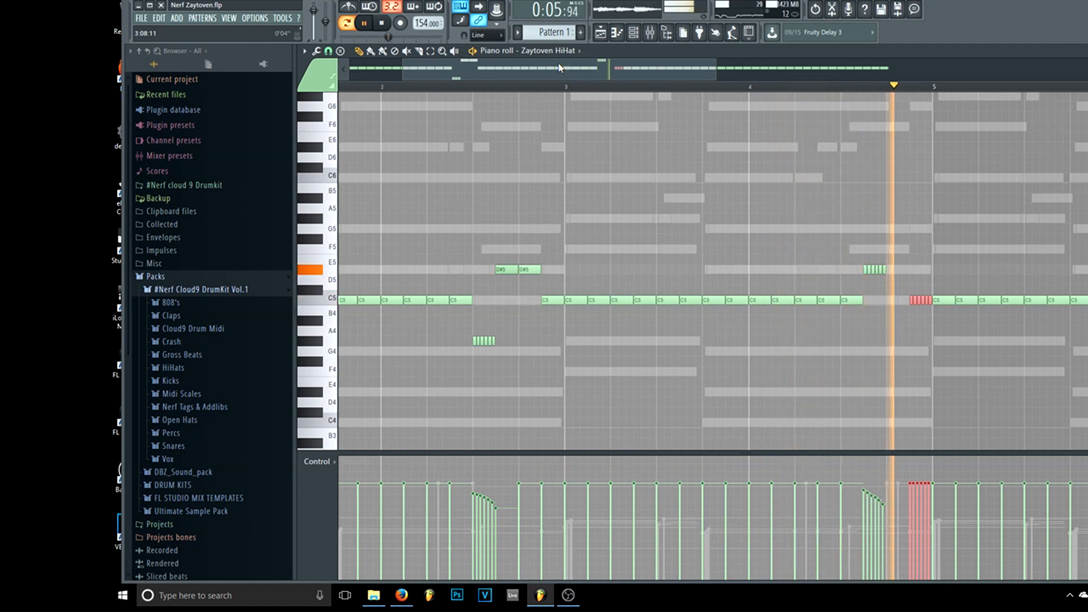
{"action": "left_click_drag", "start_coordinate": [559, 68], "coordinate": [566, 68]}
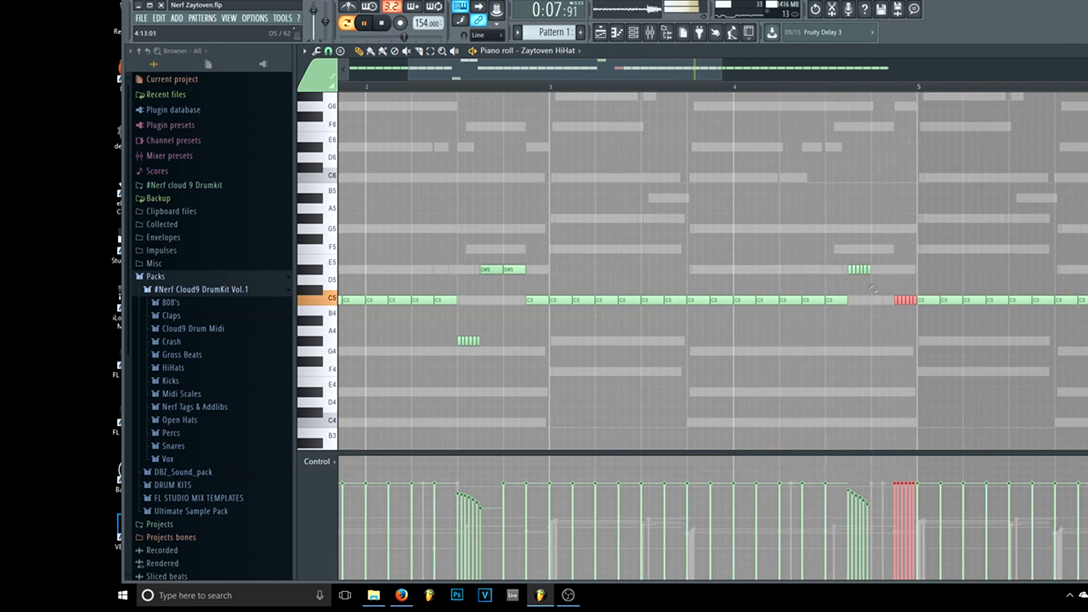
{"action": "left_click", "coordinate": [840, 303]}
{"action": "left_click_drag", "start_coordinate": [906, 295], "coordinate": [836, 256]}
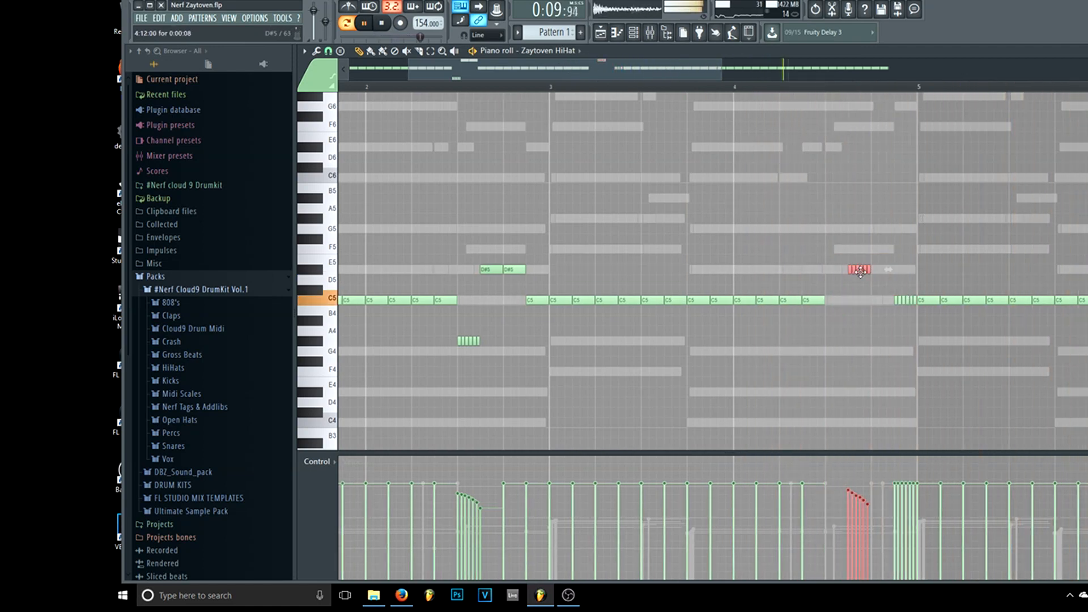
{"action": "left_click", "coordinate": [904, 329]}
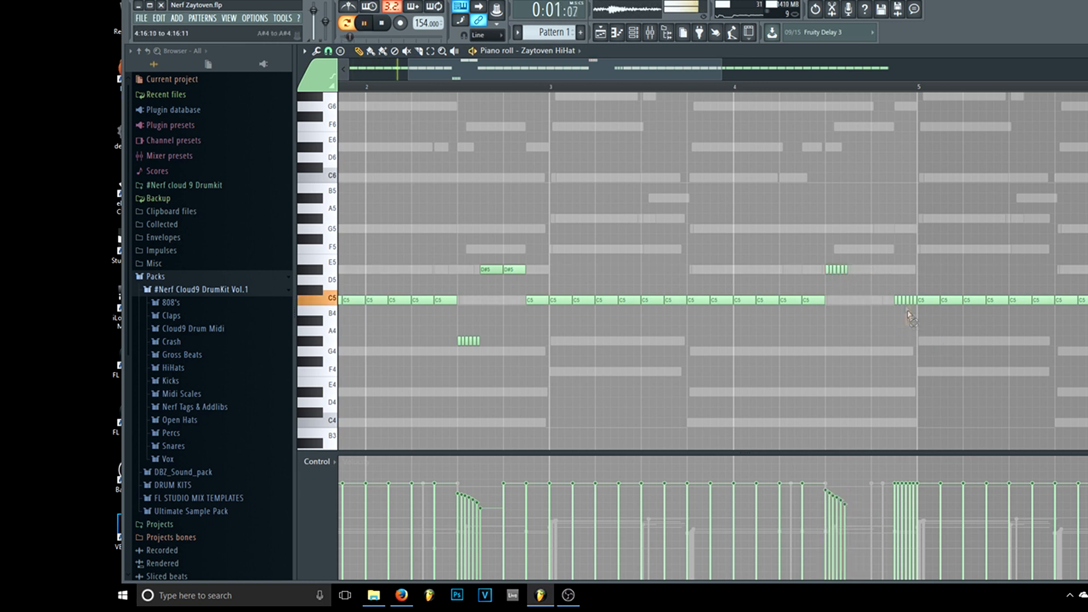
{"action": "left_click_drag", "start_coordinate": [914, 311], "coordinate": [878, 300]}
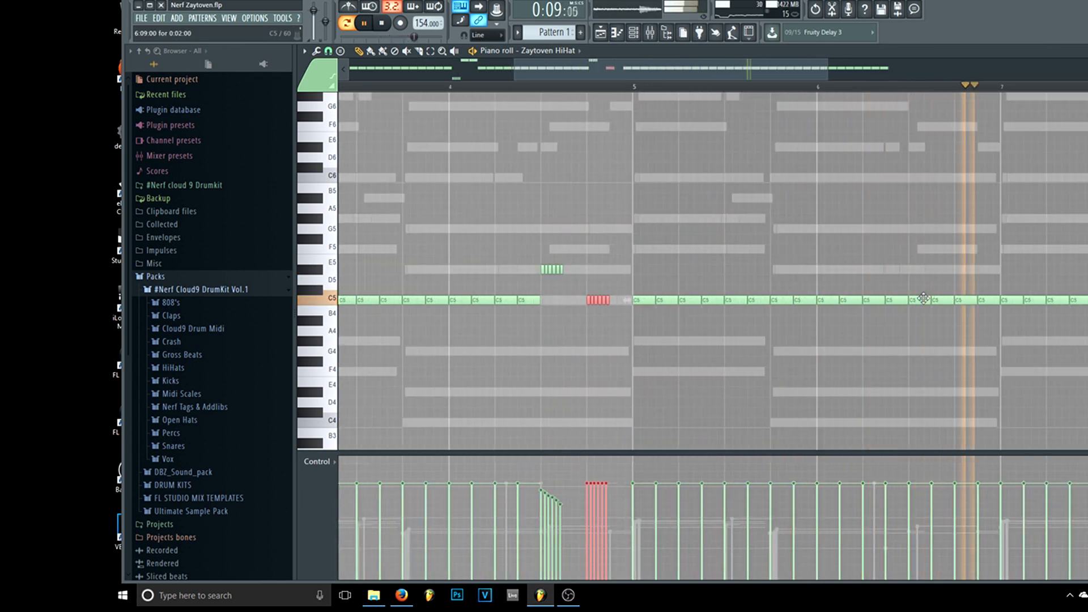
Step: Raise the last four hi-hats of bar 6 to D#5 and add the missing C5 hat at the end of bar 8
{"action": "key", "text": "space"}
{"action": "left_click_drag", "start_coordinate": [922, 300], "coordinate": [923, 282]}
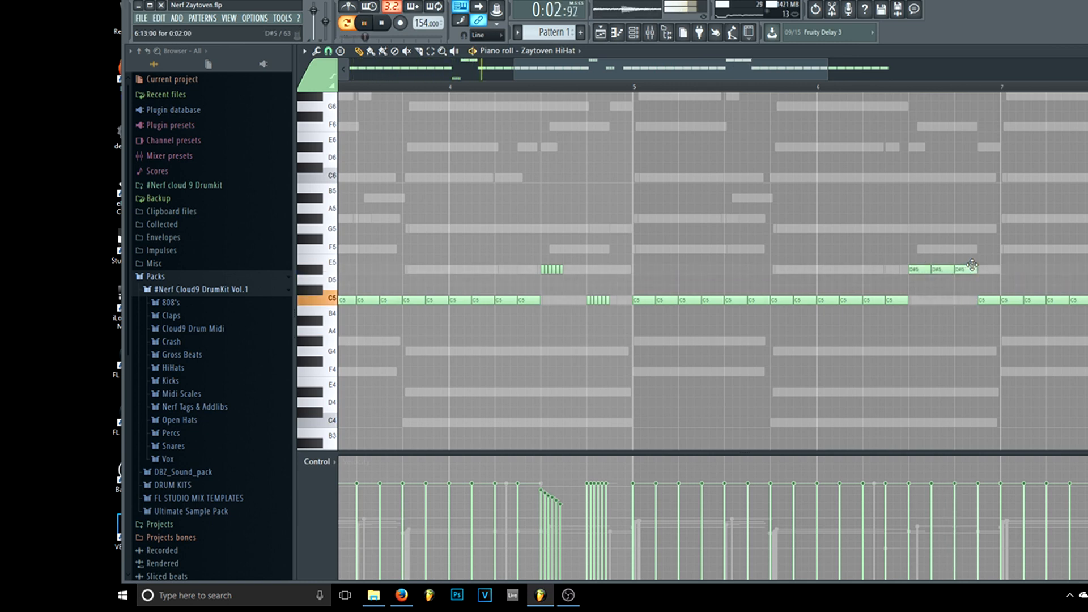
{"action": "left_click_drag", "start_coordinate": [989, 296], "coordinate": [993, 262]}
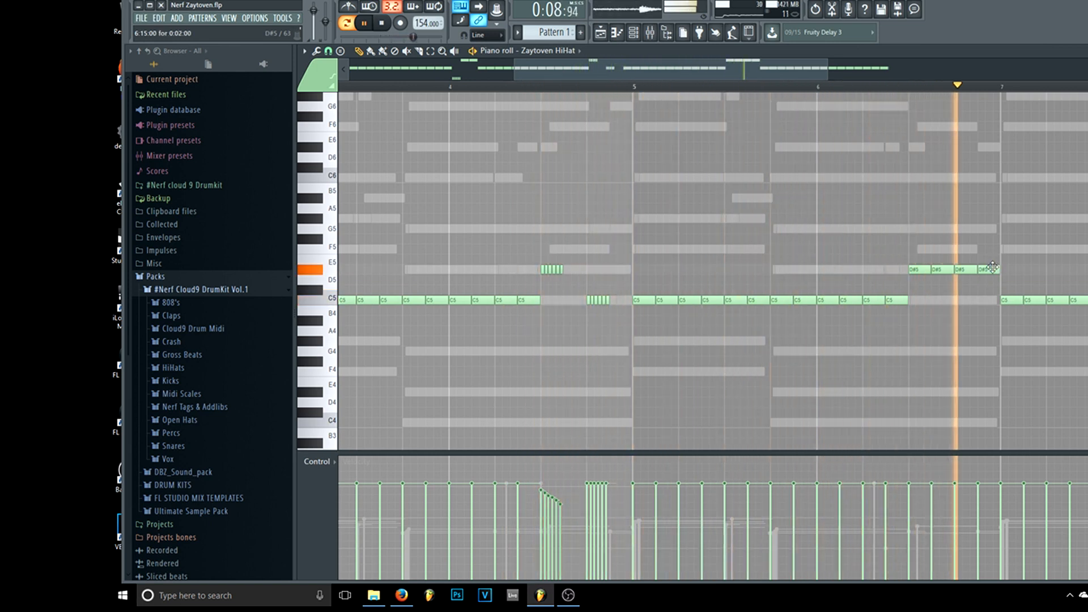
{"action": "left_click_drag", "start_coordinate": [749, 84], "coordinate": [890, 70]}
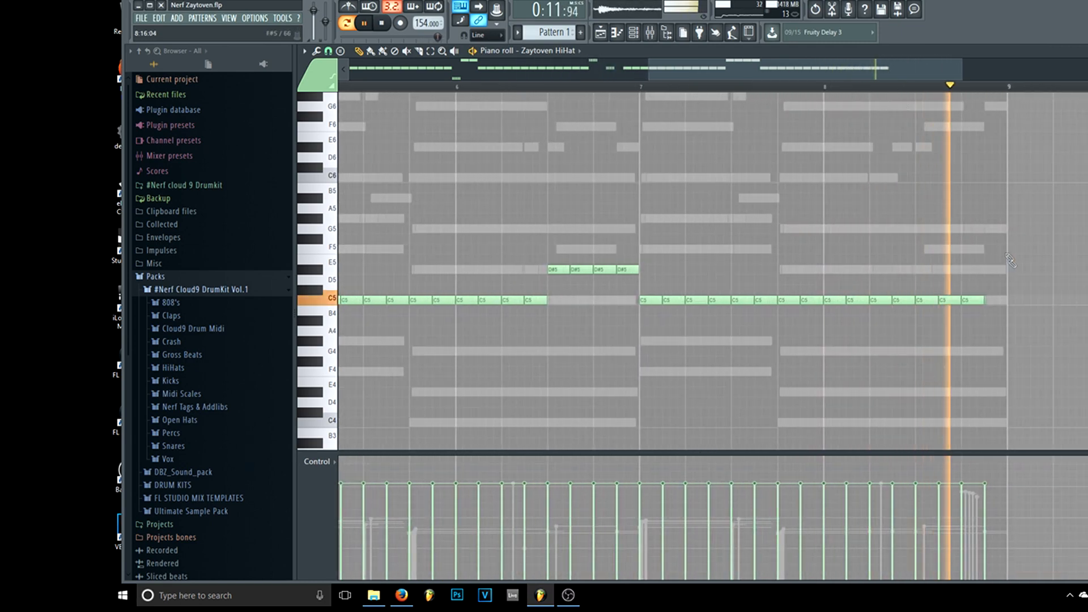
{"action": "right_click", "coordinate": [989, 300]}
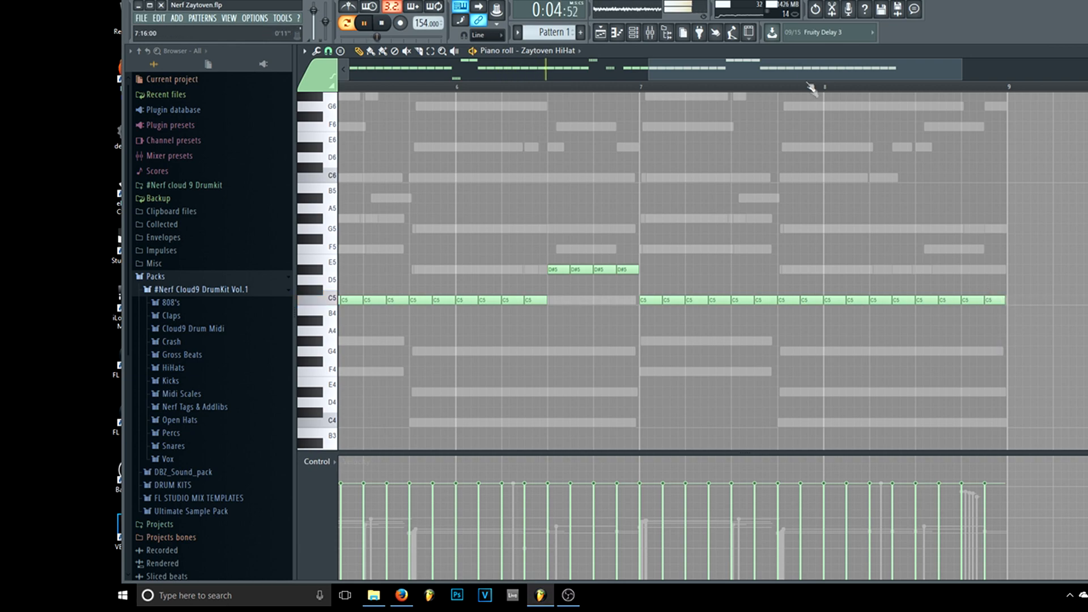
{"action": "key", "text": "space"}
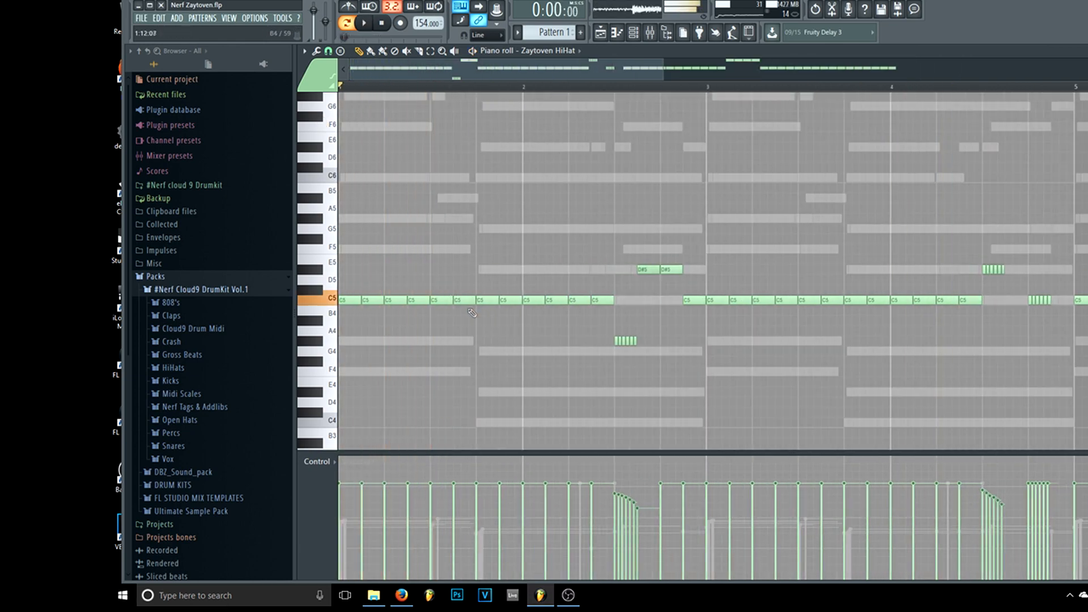
Step: Test gaps in bar 1's hi-hats, restoring the hats on steps 7 and 9 and leaving only step 11 empty
{"action": "right_click", "coordinate": [440, 300]}
{"action": "key", "text": "space"}
{"action": "key", "text": "space"}
{"action": "right_click", "coordinate": [427, 300]}
{"action": "key", "text": "space"}
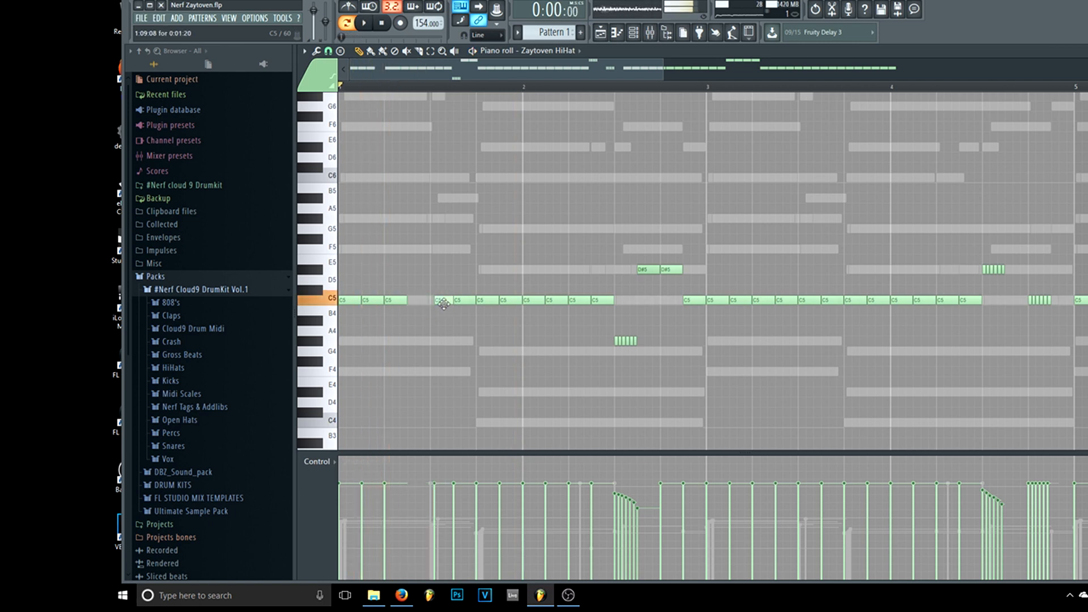
{"action": "key", "text": "space"}
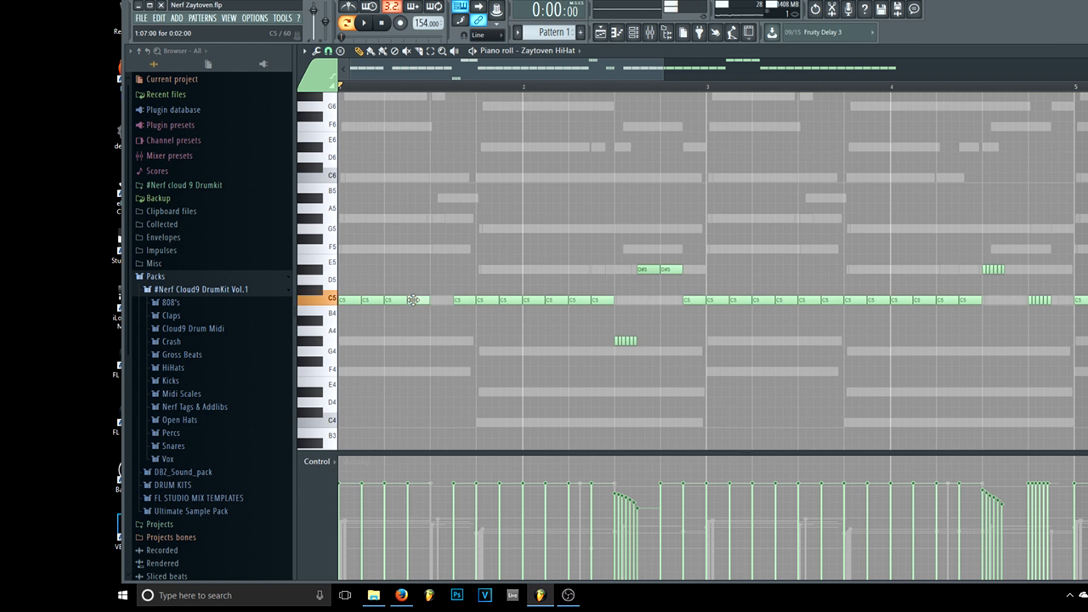
{"action": "right_click", "coordinate": [459, 302]}
{"action": "key", "text": "space"}
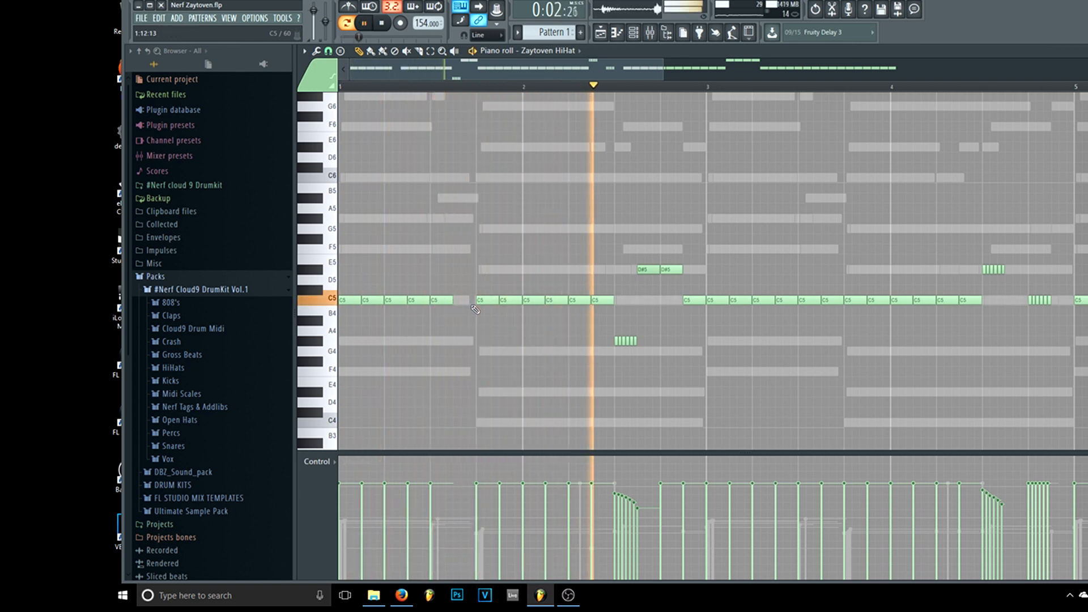
Step: Delete the hi-hat notes on step 11 of bars 3, 5, 7 and 8, playing the pattern to check the gaps
{"action": "left_click_drag", "start_coordinate": [621, 68], "coordinate": [640, 81]}
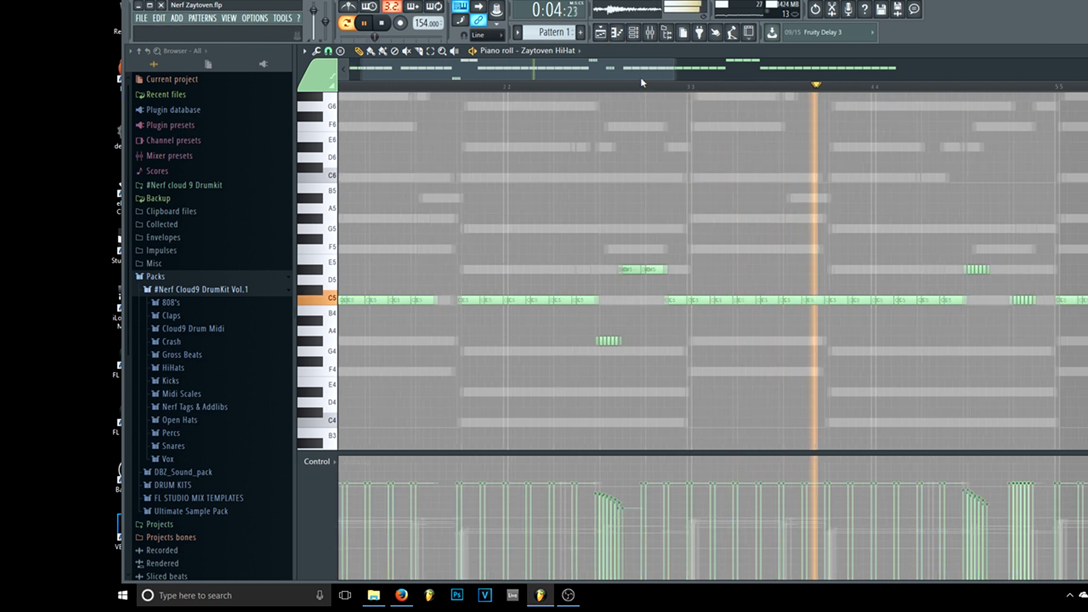
{"action": "key", "text": "space"}
{"action": "right_click", "coordinate": [791, 303]}
{"action": "key", "text": "space"}
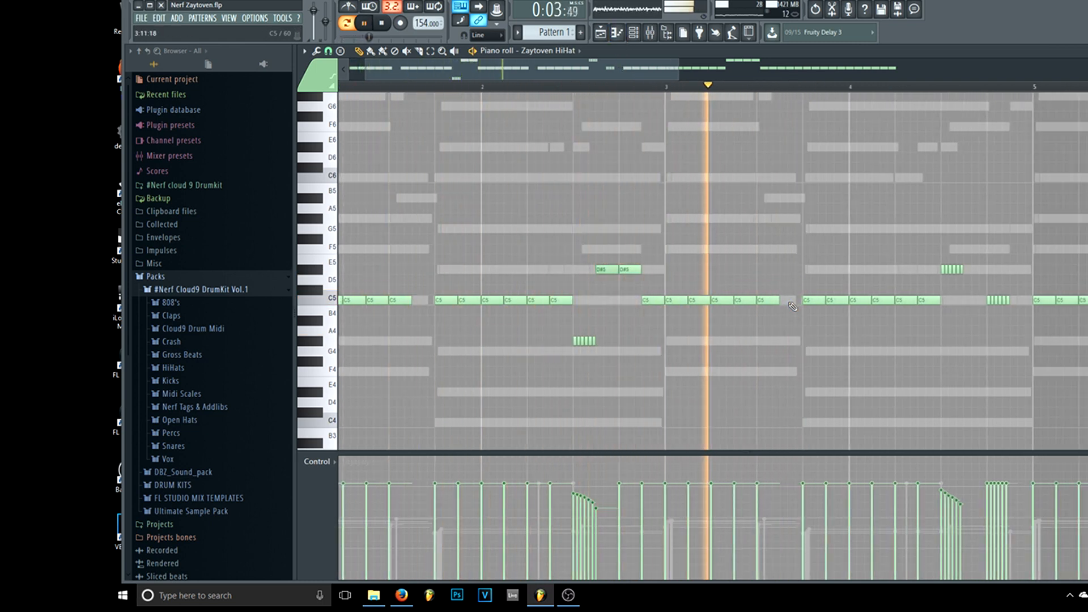
{"action": "left_click_drag", "start_coordinate": [594, 72], "coordinate": [753, 102]}
{"action": "key", "text": "space"}
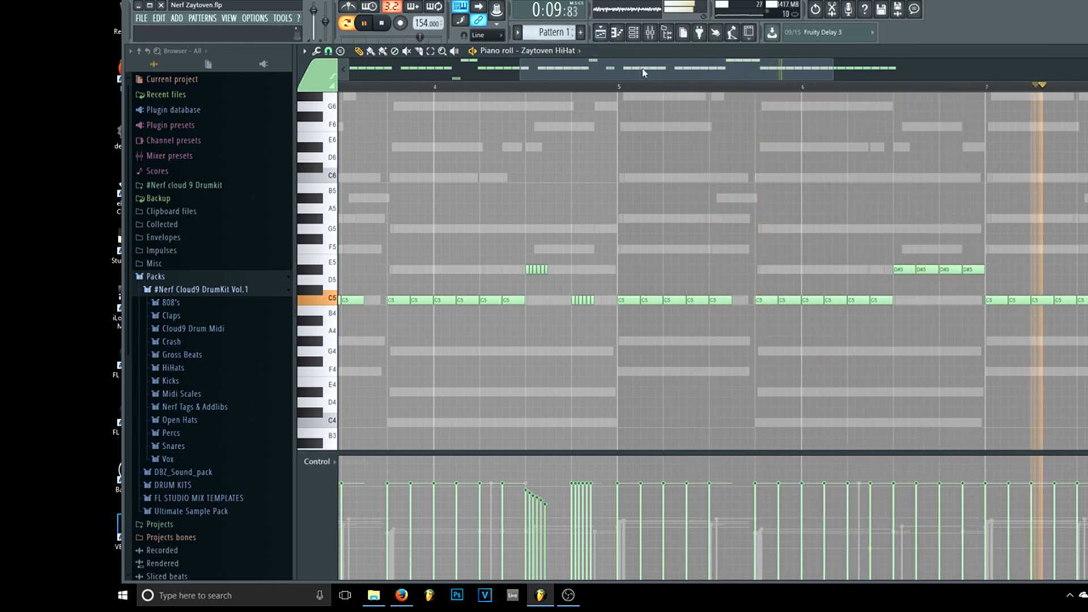
{"action": "key", "text": "space"}
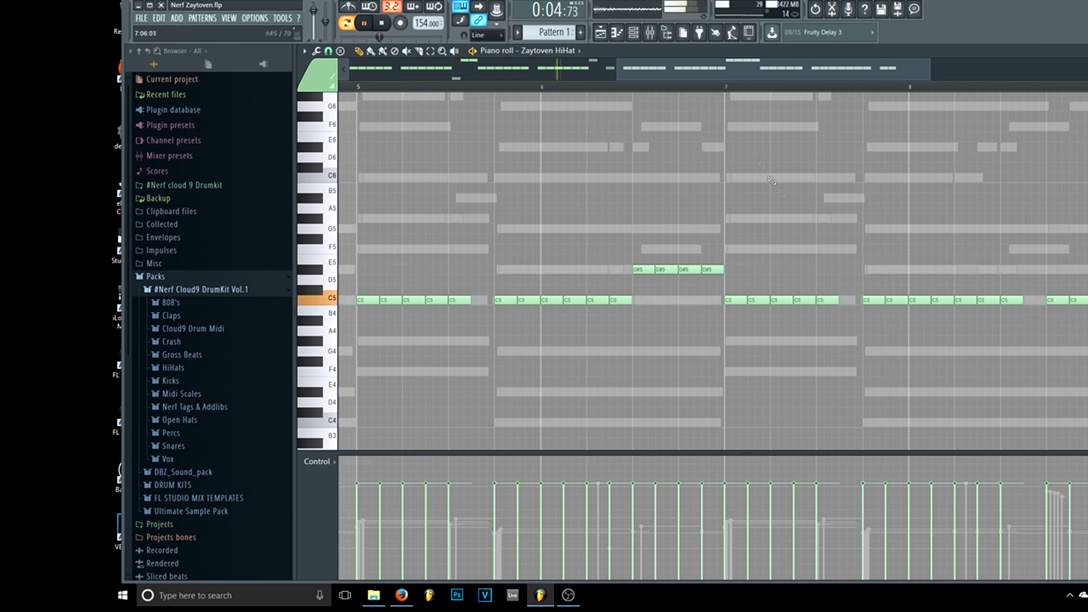
{"action": "left_click_drag", "start_coordinate": [669, 71], "coordinate": [719, 70]}
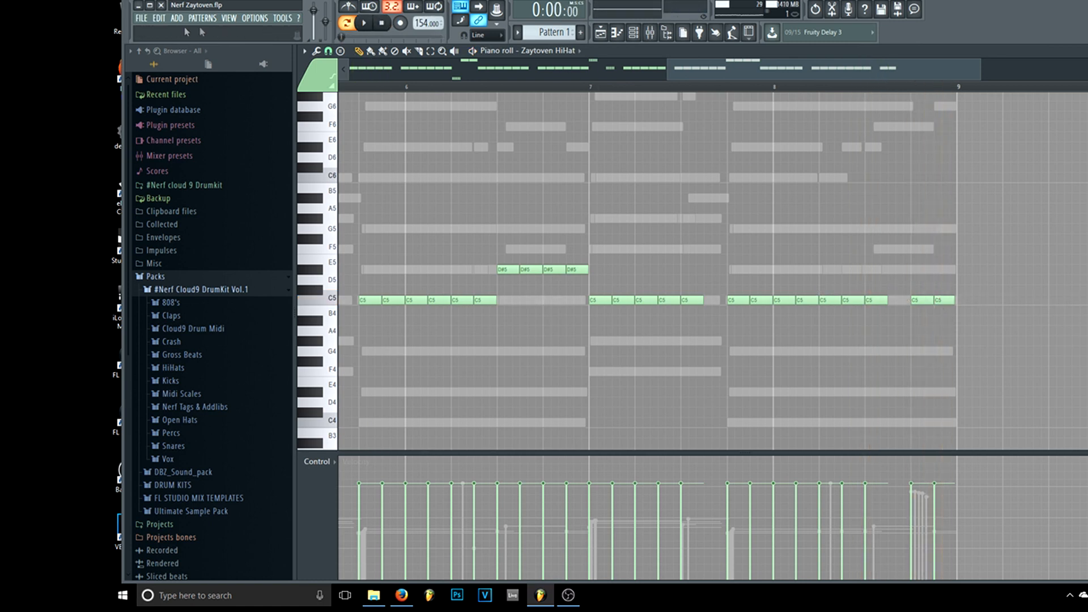
Step: Save the project and review the whole eight-bar hi-hat pattern
{"action": "left_click", "coordinate": [141, 17]}
{"action": "left_click", "coordinate": [152, 73]}
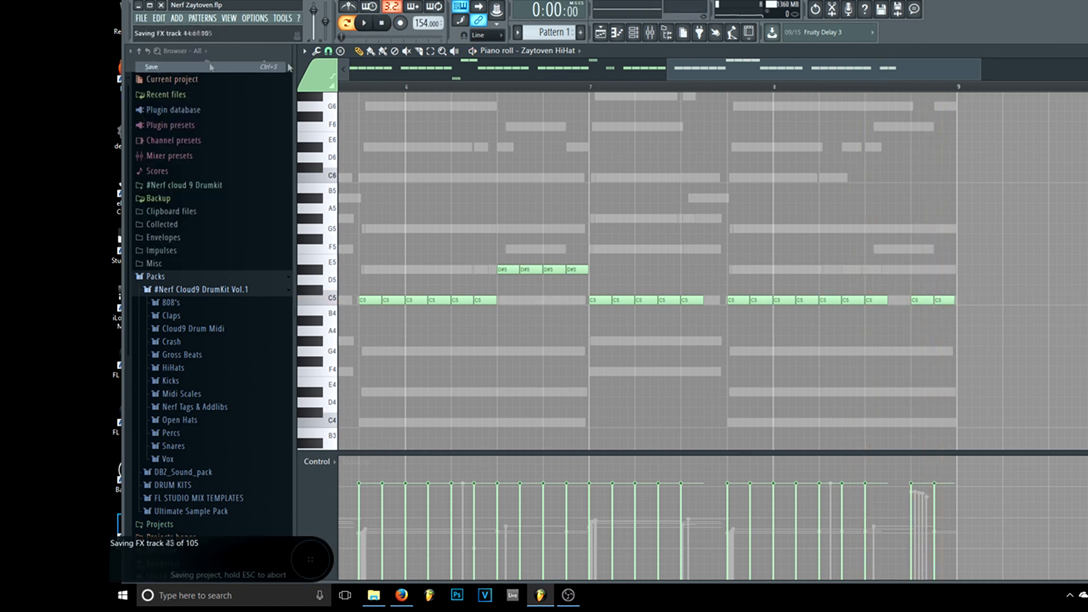
{"action": "left_click_drag", "start_coordinate": [667, 73], "coordinate": [169, 52]}
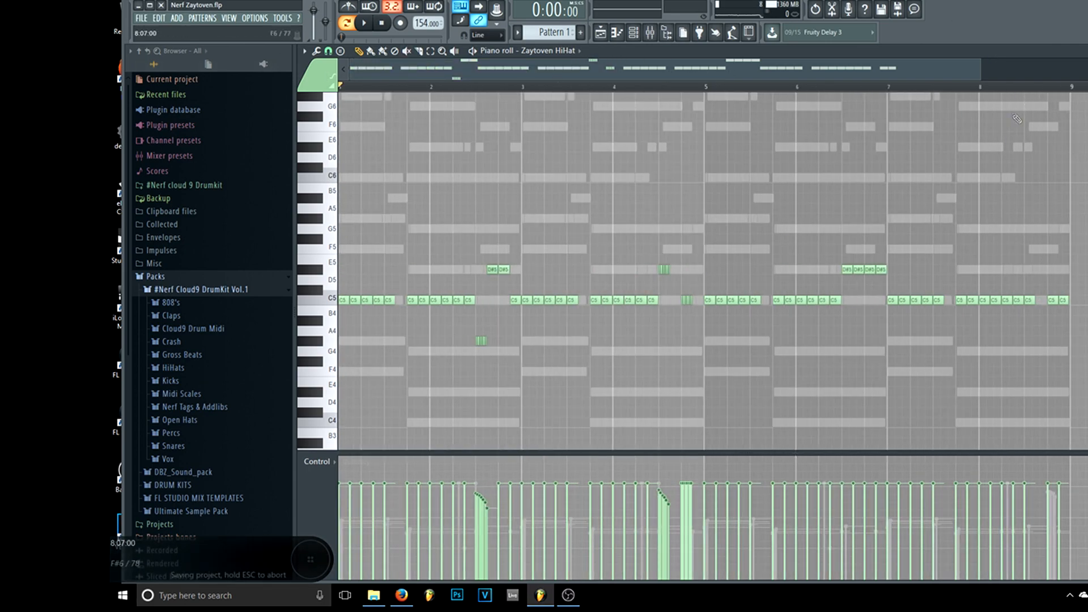
Step: Add Fruity Reeverb 2 to the first effect slot of mixer insert 6
{"action": "left_click", "coordinate": [651, 32]}
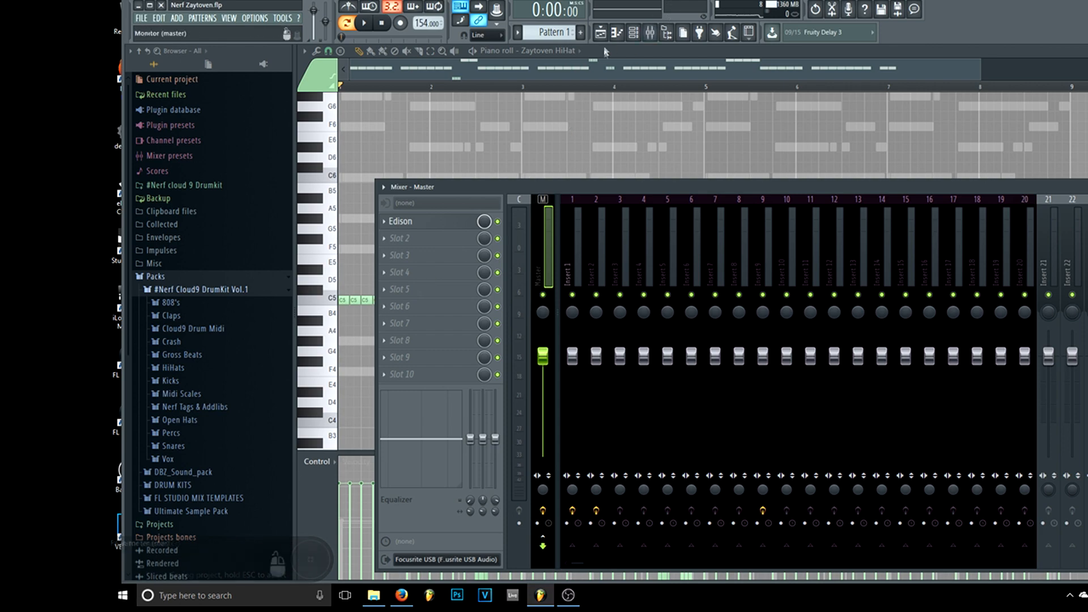
{"action": "left_click", "coordinate": [641, 34]}
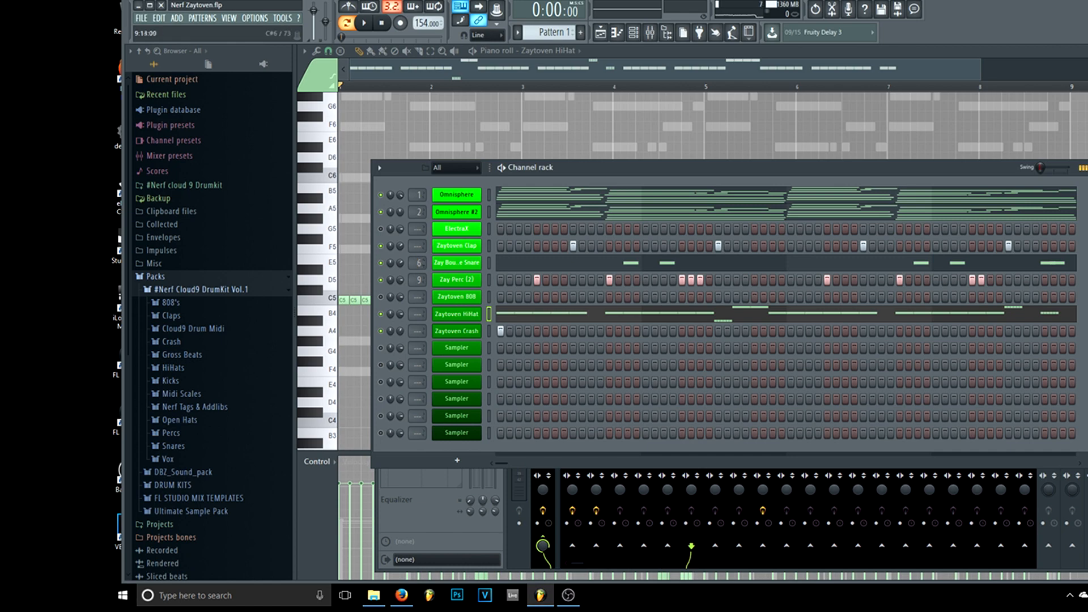
{"action": "key", "text": "F9"}
{"action": "left_click", "coordinate": [429, 223]}
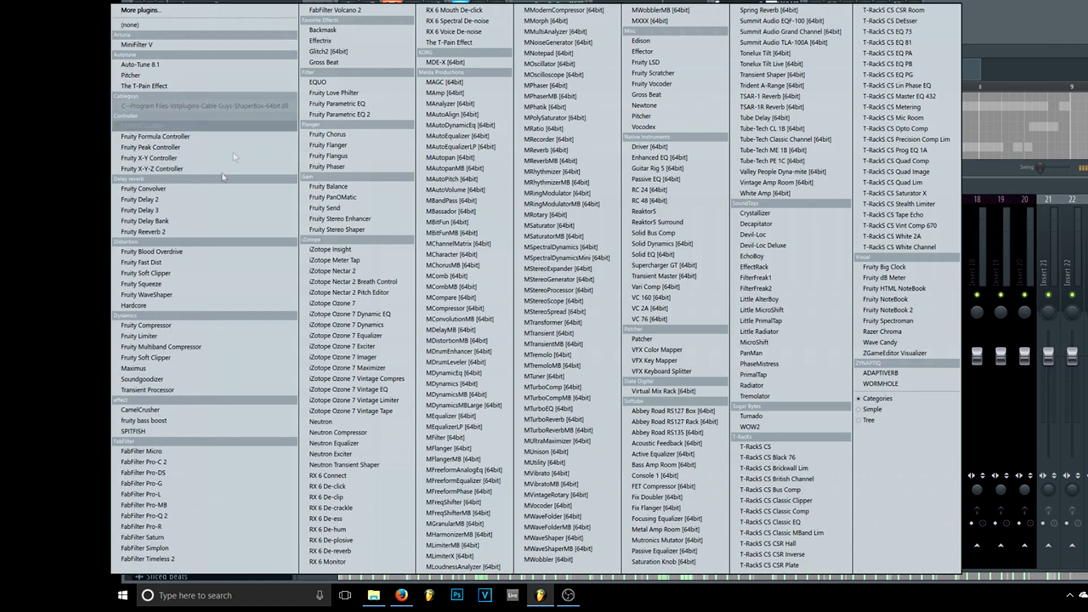
{"action": "left_click", "coordinate": [165, 233]}
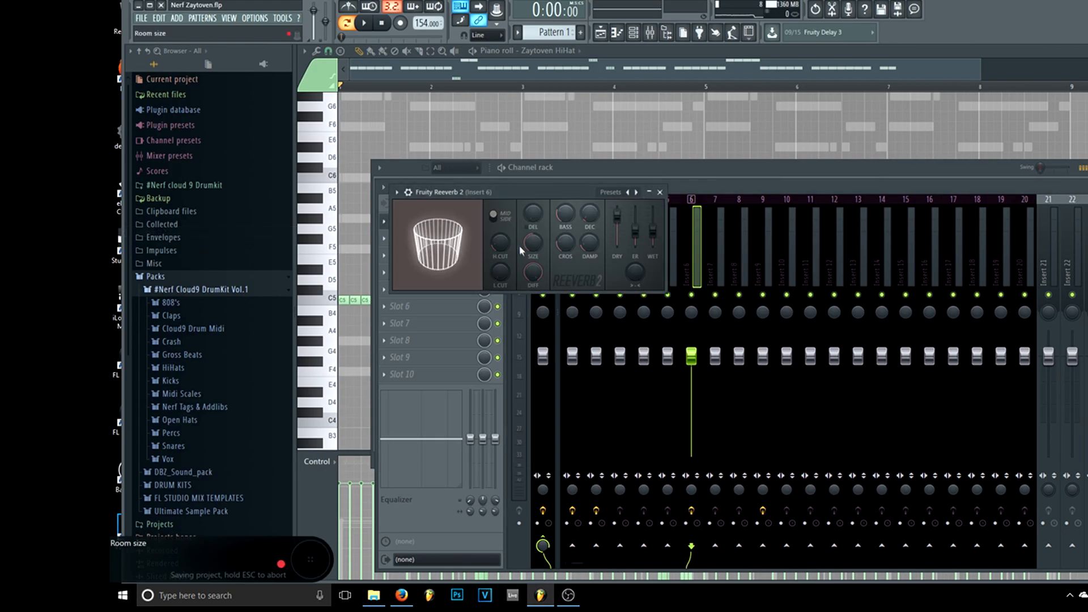
Step: Enlarge the reverb's room size and lower its mix level on insert 6 while playing the pattern
{"action": "key", "text": "space"}
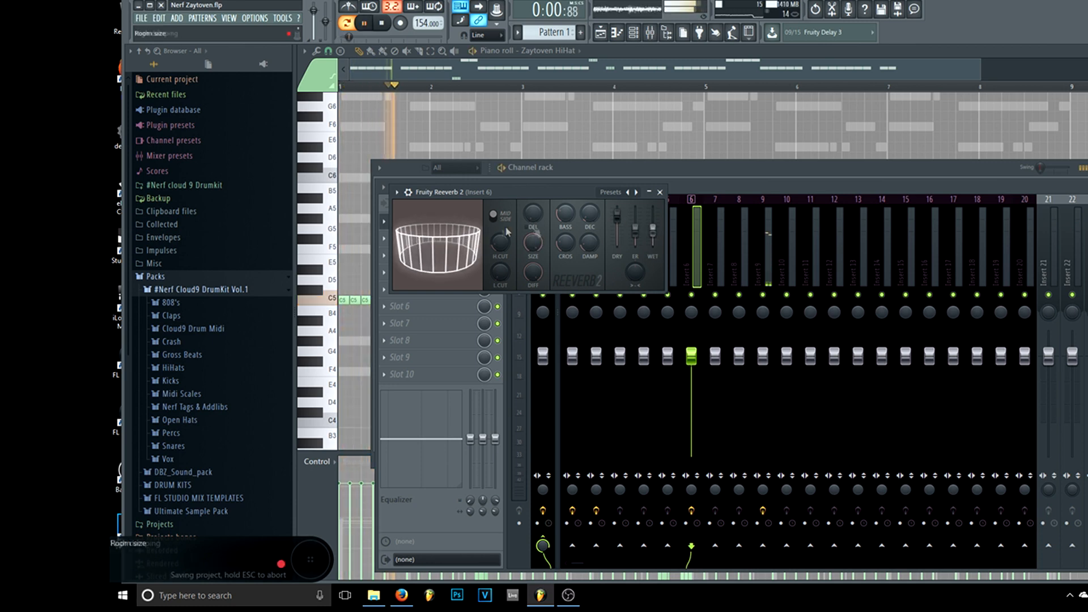
{"action": "left_click", "coordinate": [517, 266]}
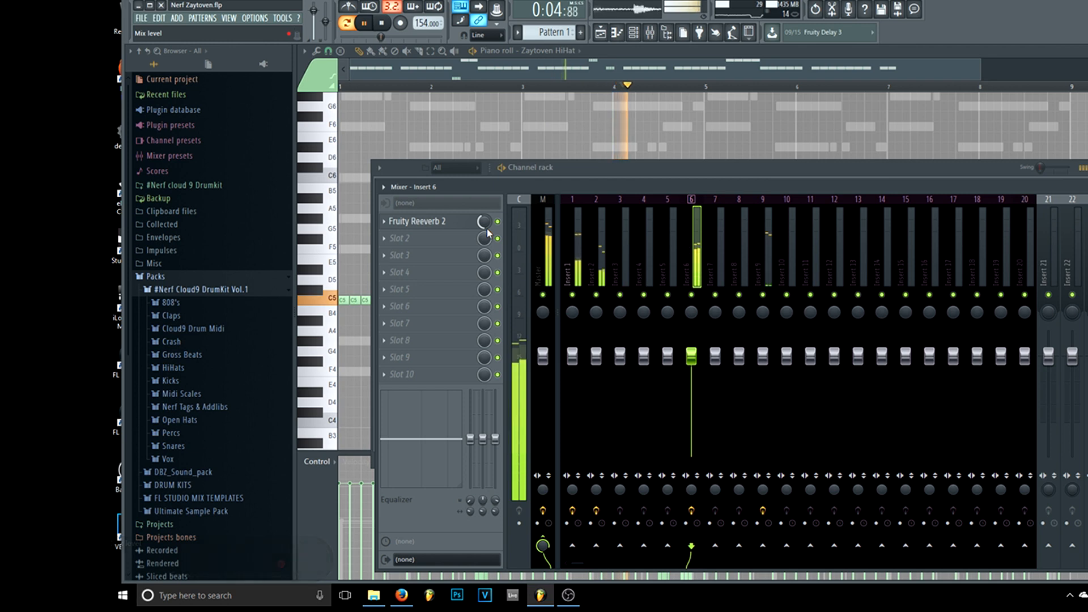
{"action": "key", "text": "space"}
Step: Route the Zaytoven HiHat channel to mixer track 6 and play the pattern to hear the reverb
{"action": "left_click", "coordinate": [633, 32]}
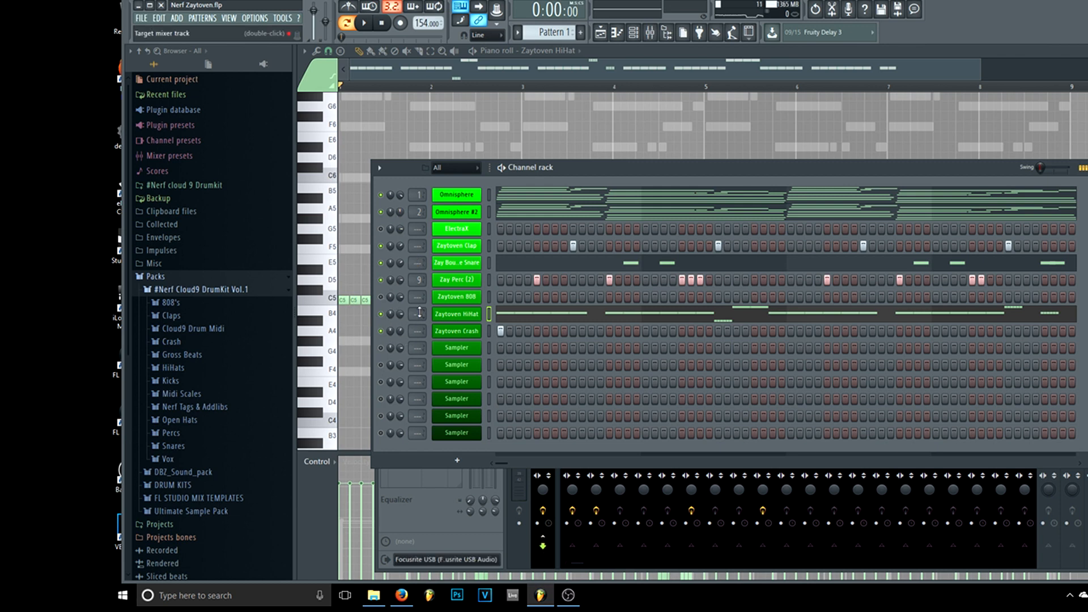
{"action": "key", "text": "space"}
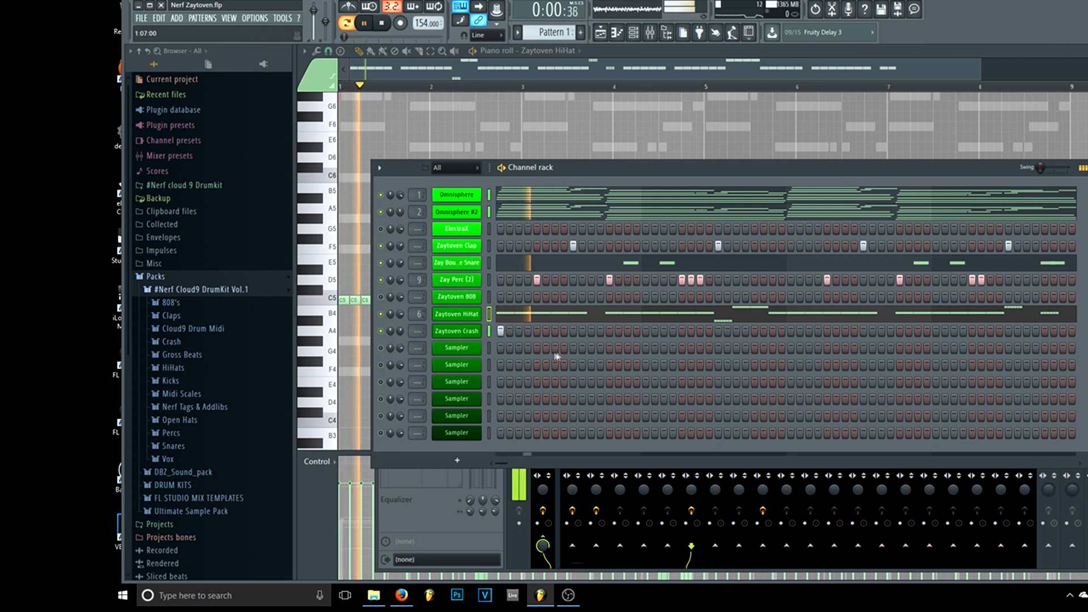
{"action": "key", "text": "F9"}
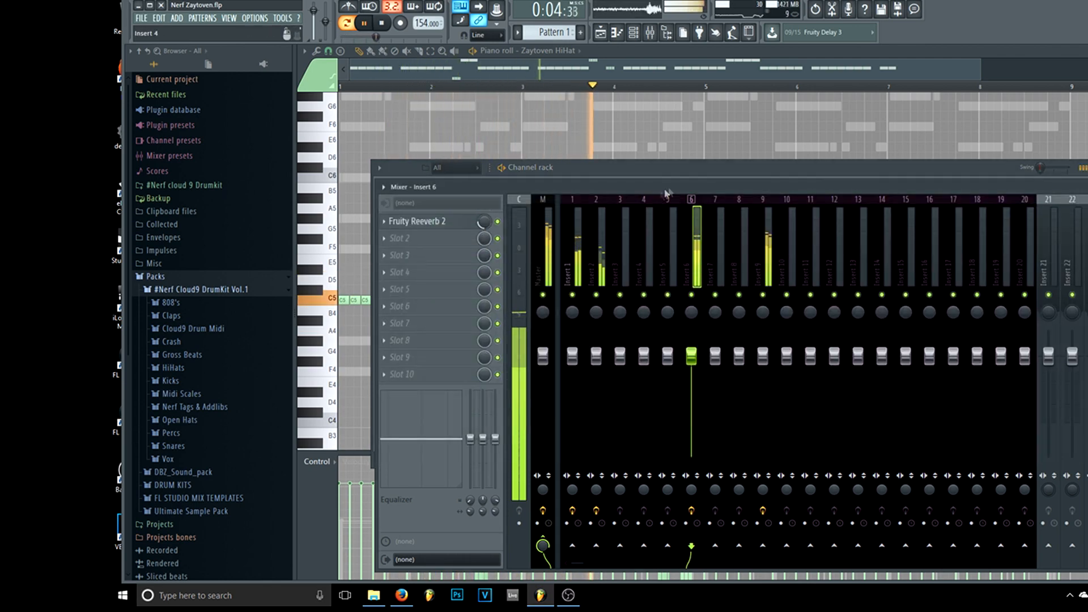
{"action": "left_click", "coordinate": [679, 167]}
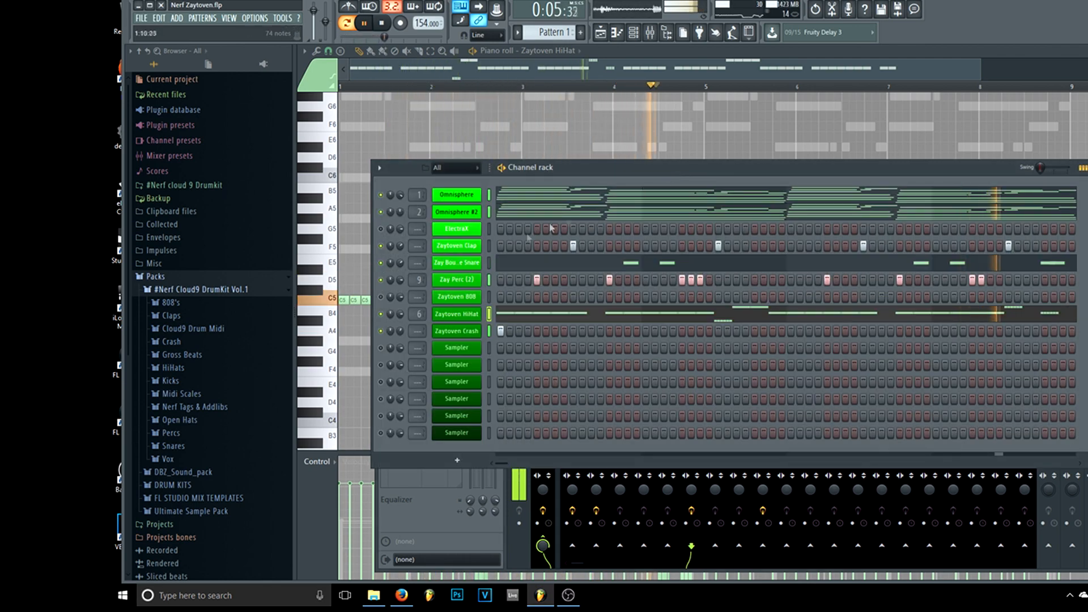
Step: Check the Zaytoven HiHat sampler settings and save the project
{"action": "left_click", "coordinate": [472, 316]}
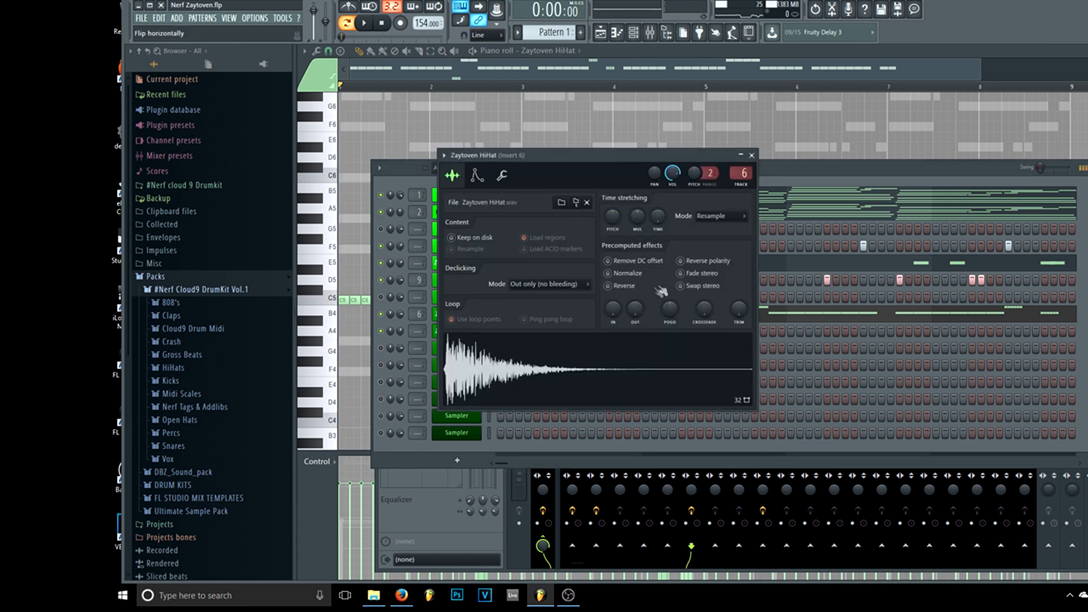
{"action": "left_click", "coordinate": [751, 154]}
{"action": "left_click", "coordinate": [142, 19]}
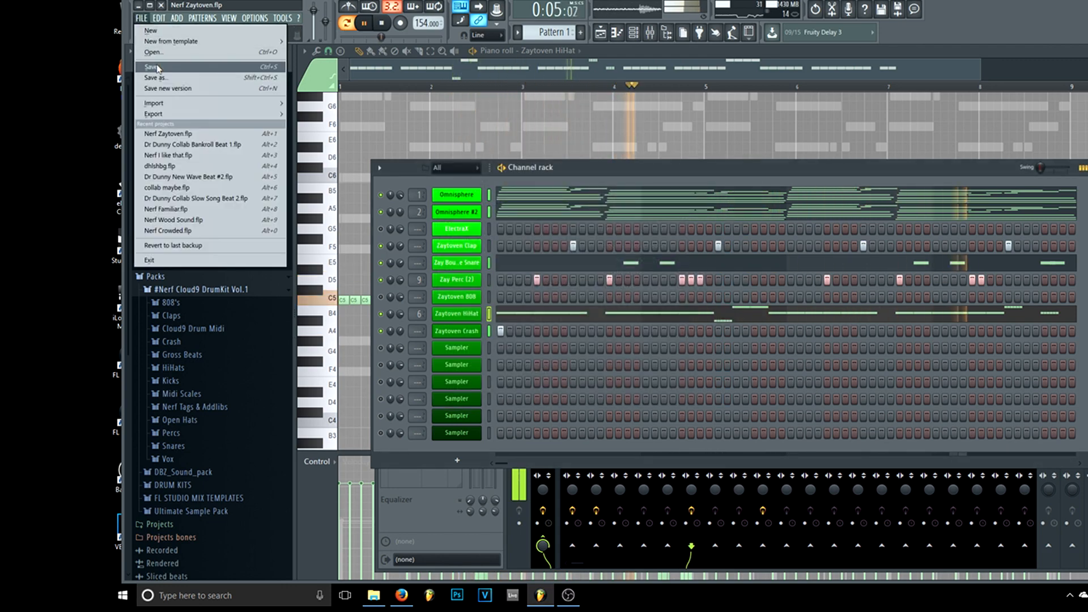
{"action": "left_click", "coordinate": [152, 67]}
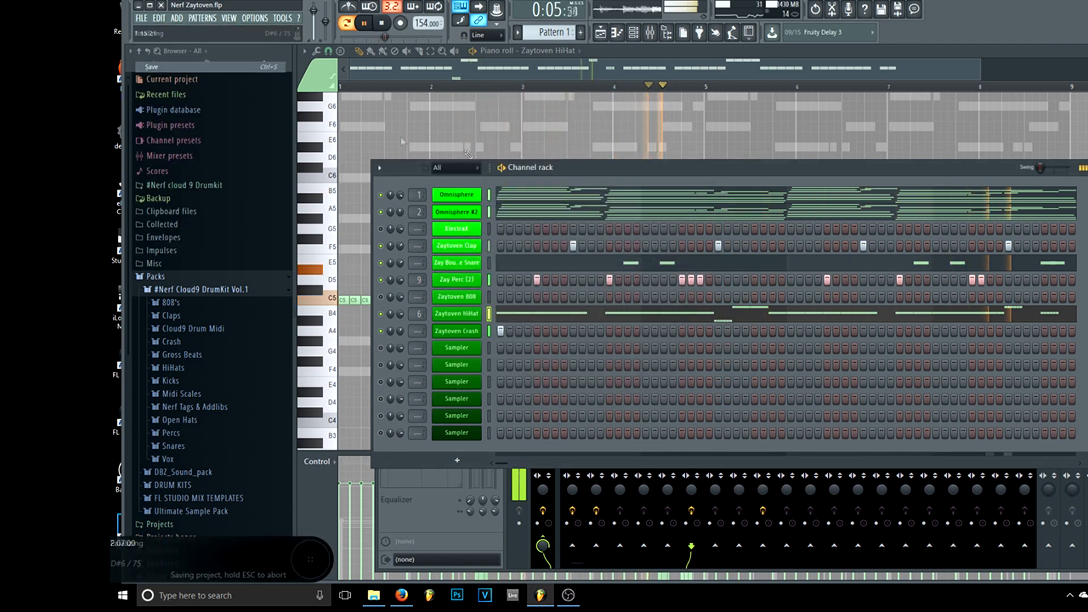
{"action": "left_click", "coordinate": [383, 24]}
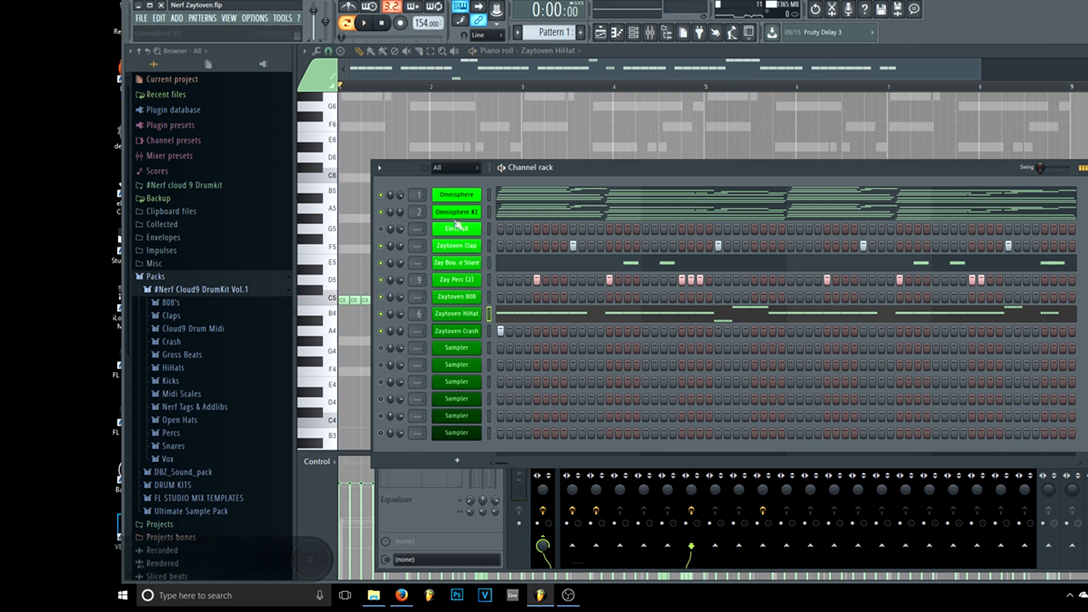
Step: Place a C5 note for the Zaytoven 808 at the start of bar 1
{"action": "right_click", "coordinate": [465, 297]}
{"action": "left_click", "coordinate": [490, 297]}
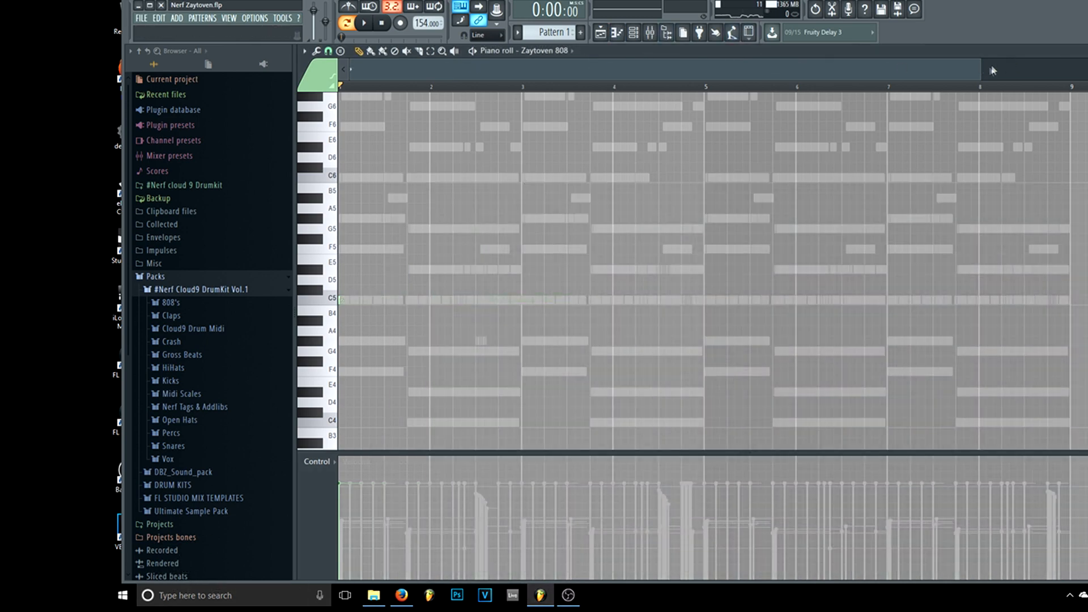
{"action": "left_click", "coordinate": [634, 35]}
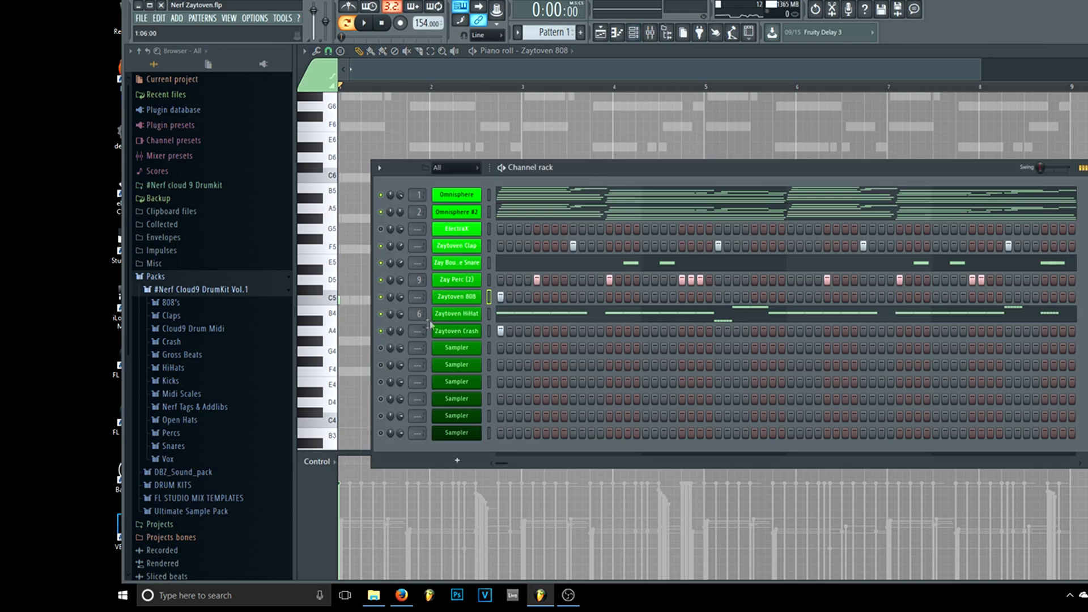
Step: Detect the pitch regions of the Zaytoven 808 sample in Edison and set the channel's root note to D5
{"action": "left_click", "coordinate": [474, 299]}
{"action": "left_click", "coordinate": [451, 358]}
{"action": "left_click", "coordinate": [466, 390]}
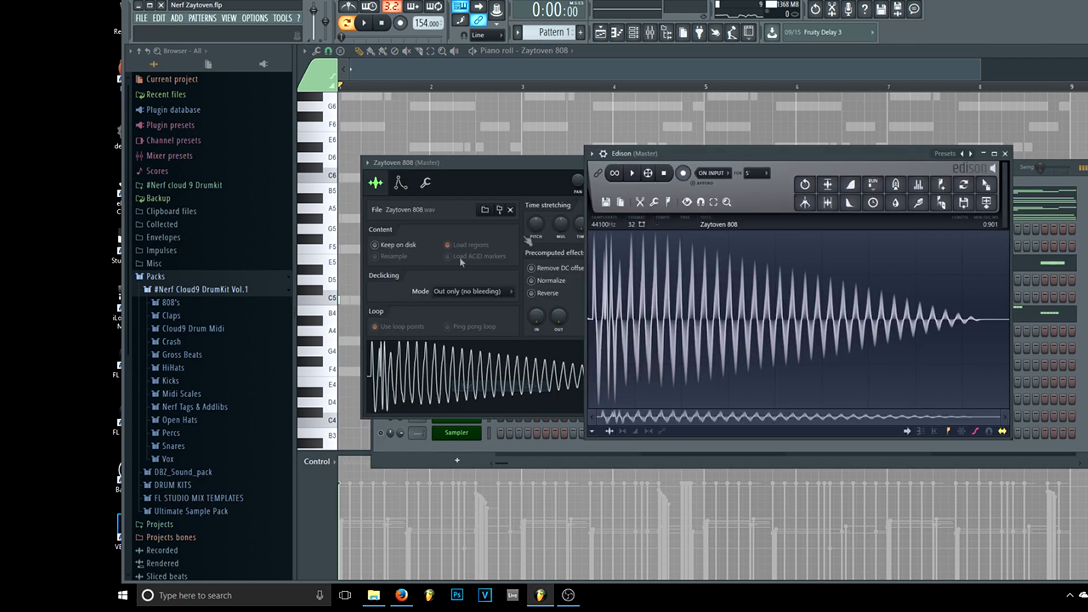
{"action": "left_click", "coordinate": [669, 203]}
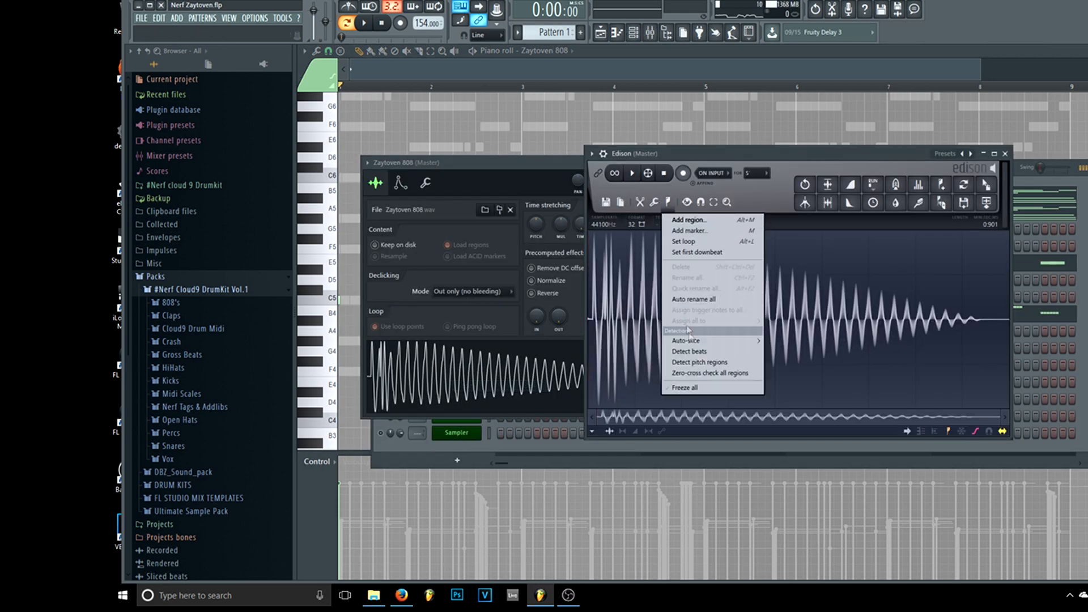
{"action": "left_click", "coordinate": [695, 362]}
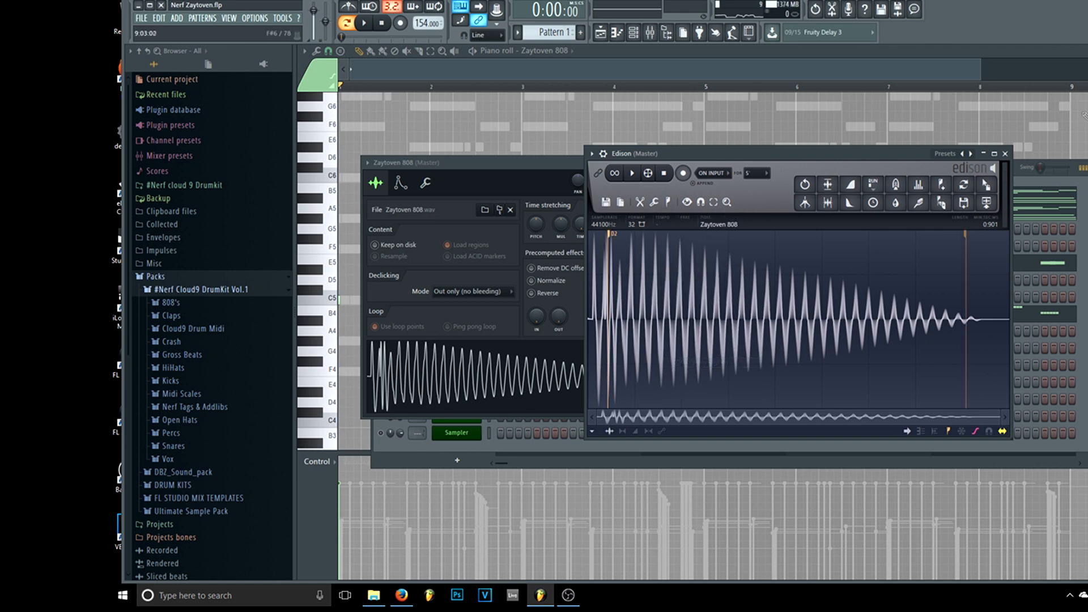
{"action": "left_click", "coordinate": [1006, 152]}
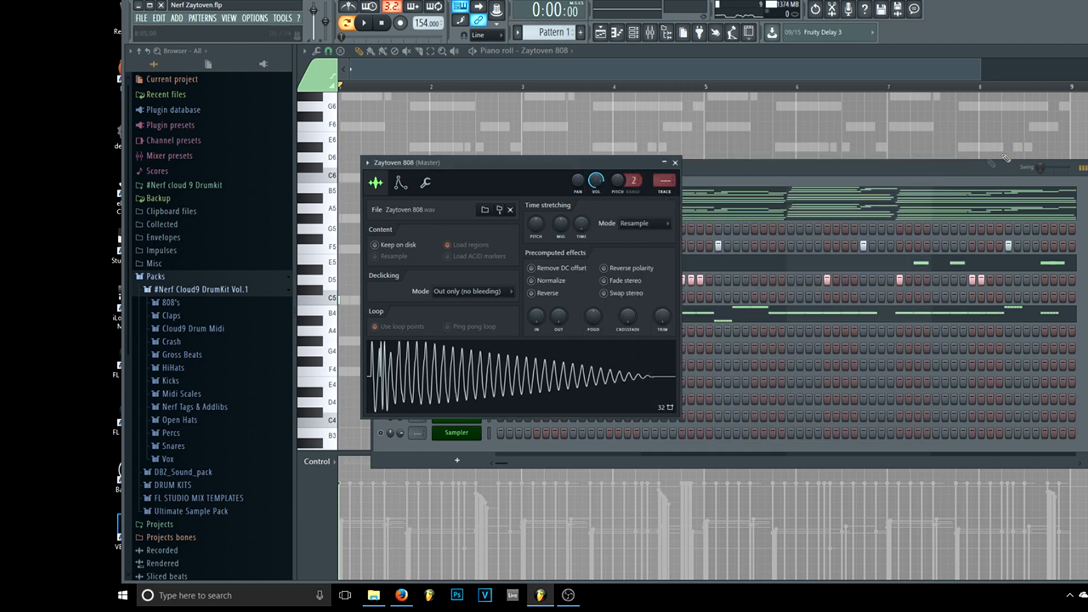
{"action": "left_click", "coordinate": [427, 183]}
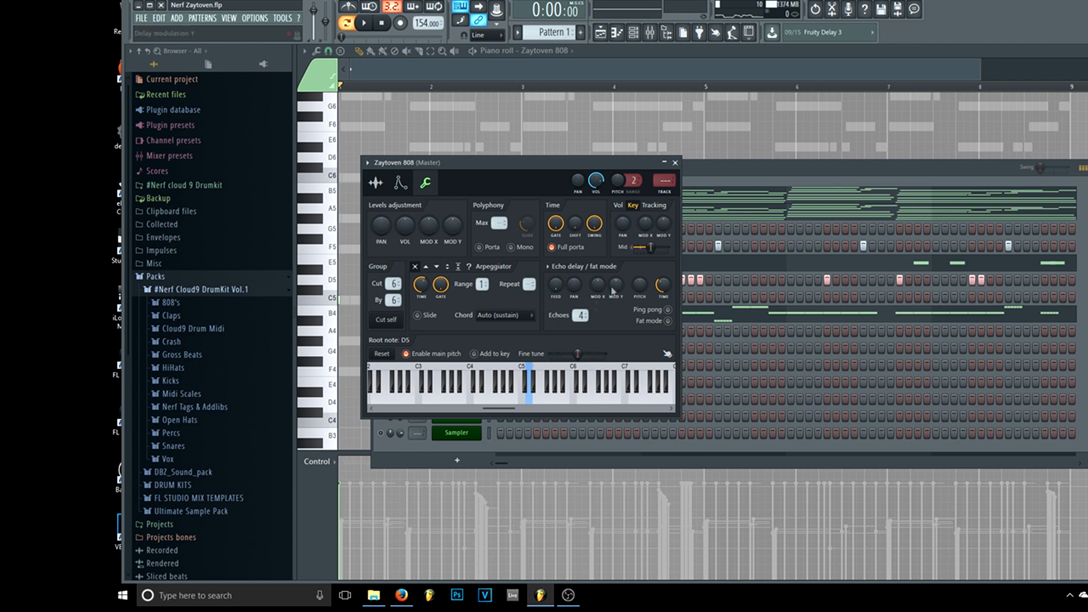
{"action": "left_click", "coordinate": [676, 162]}
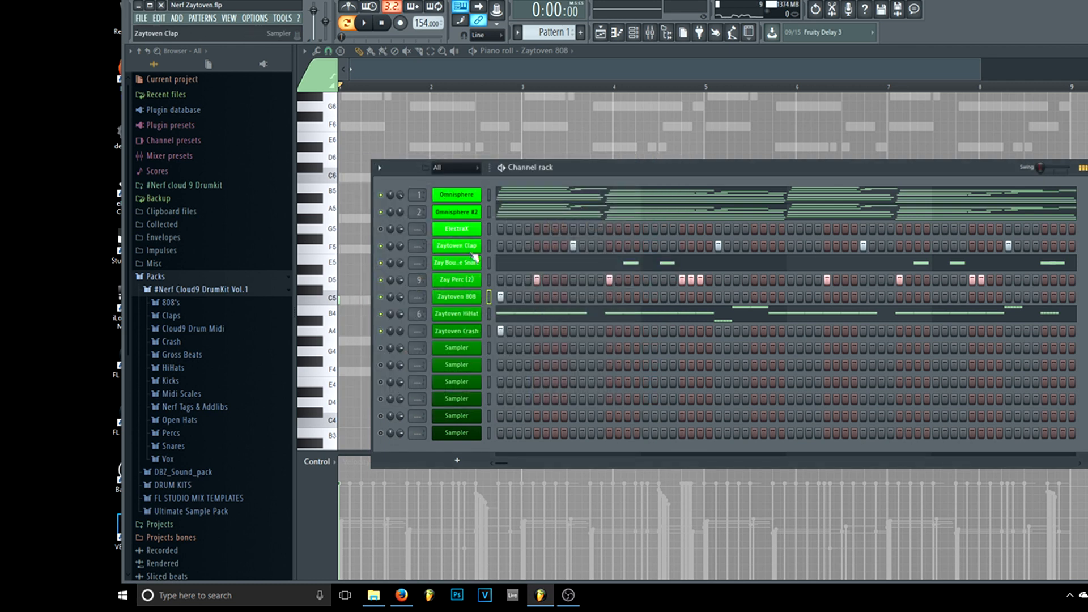
Step: Lengthen the first C5 note of the Zaytoven 808 to one beat and play it against the melody
{"action": "right_click", "coordinate": [474, 302]}
{"action": "left_click", "coordinate": [520, 298]}
{"action": "right_click", "coordinate": [474, 300]}
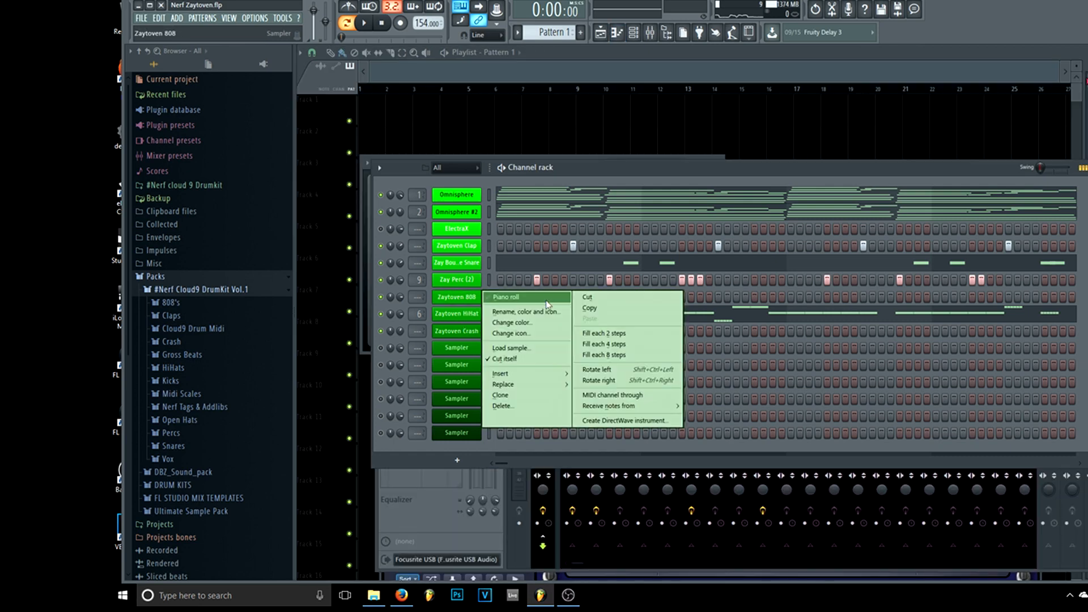
{"action": "left_click", "coordinate": [535, 297]}
{"action": "left_click_drag", "start_coordinate": [979, 68], "coordinate": [525, 68]}
{"action": "key", "text": "space"}
{"action": "key", "text": "space"}
{"action": "left_click_drag", "start_coordinate": [390, 296], "coordinate": [420, 297]}
{"action": "key", "text": "space"}
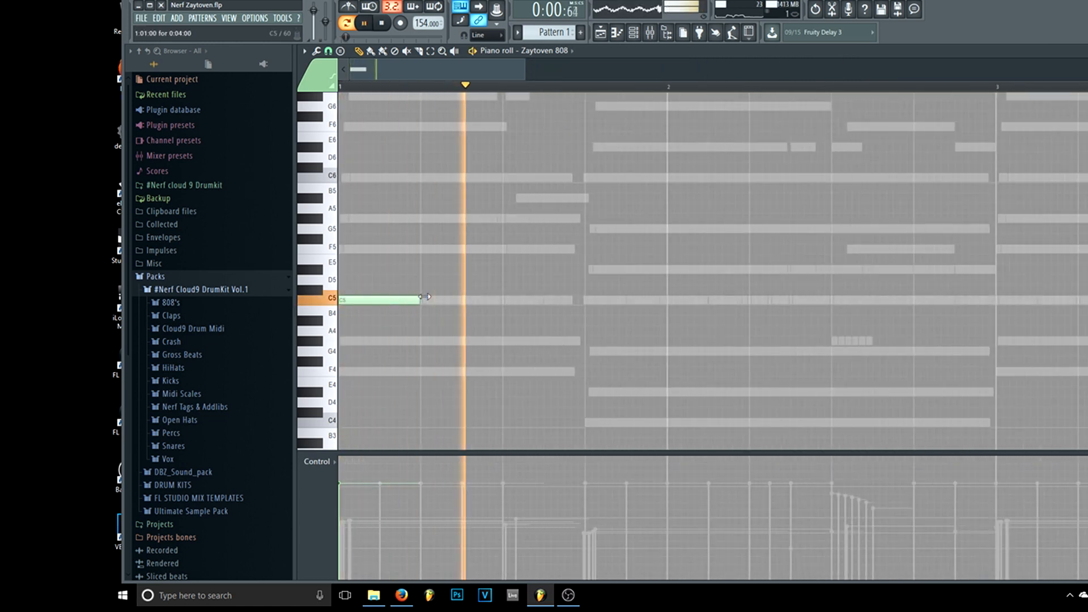
Step: Add a second one-beat C5 808 note on step 13 of bar 1
{"action": "key", "text": "space"}
{"action": "key", "text": "space"}
{"action": "left_click", "coordinate": [592, 300]}
{"action": "key", "text": "space"}
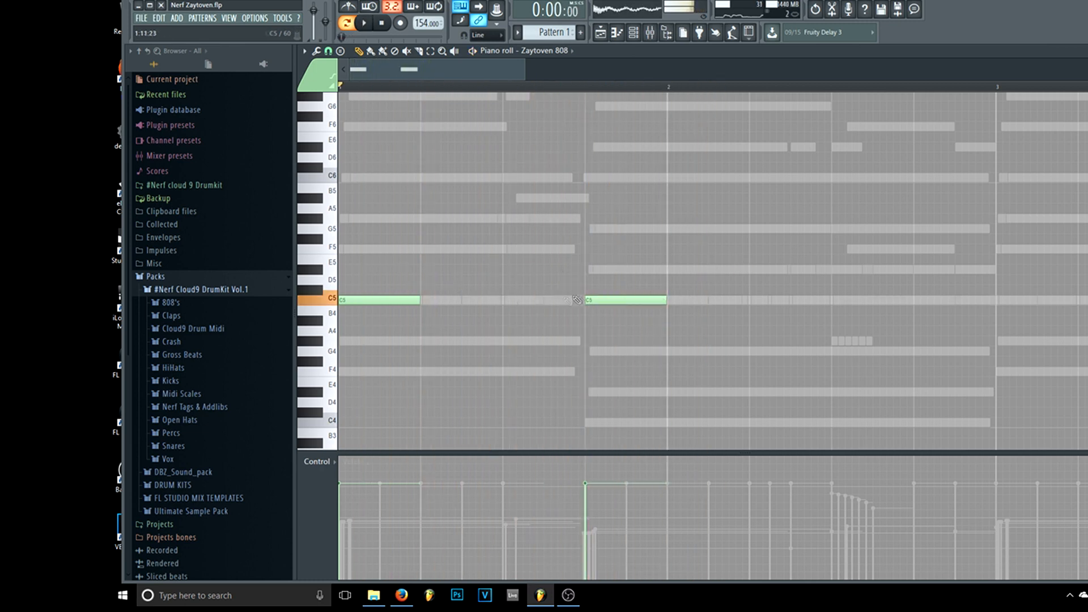
Step: Raise both 808 notes from C5 to D#5 and play them back
{"action": "left_click_drag", "start_coordinate": [625, 323], "coordinate": [317, 280]}
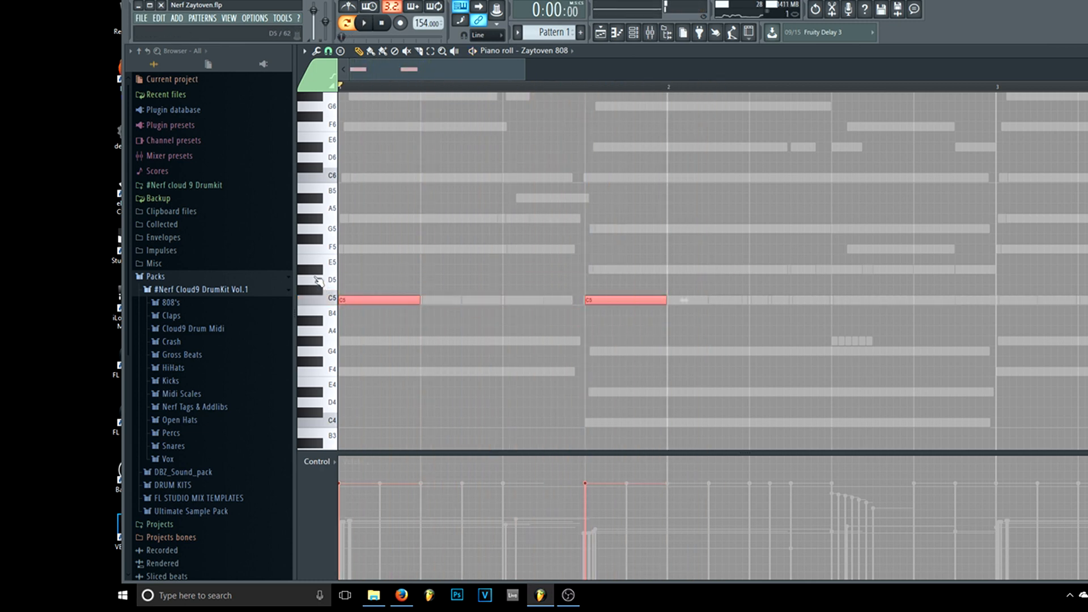
{"action": "key", "text": "shift+Up"}
{"action": "key", "text": "shift+Up"}
{"action": "key", "text": "space"}
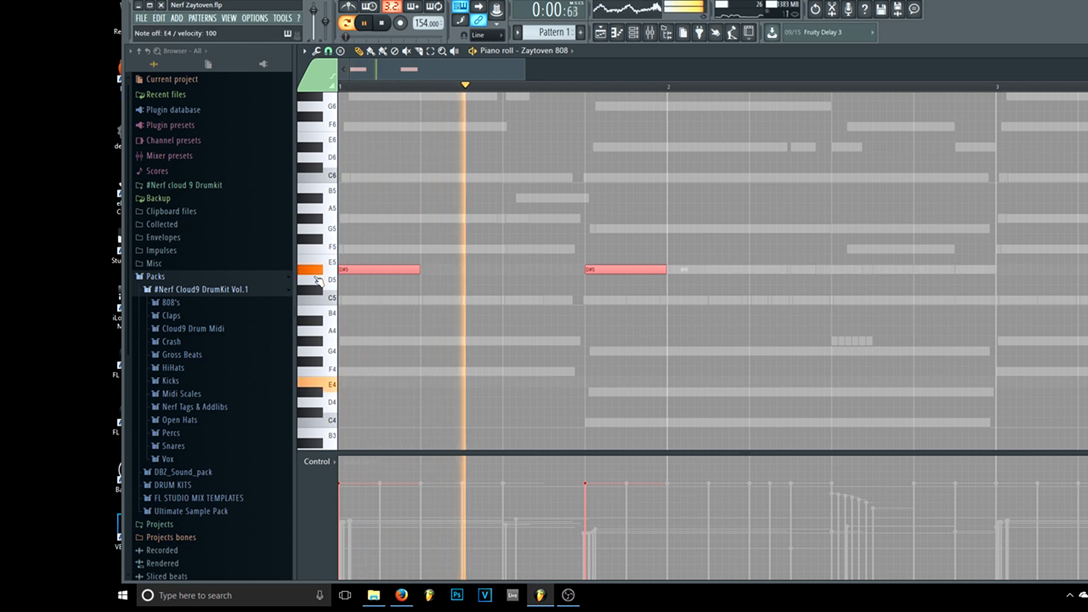
{"action": "key", "text": "space"}
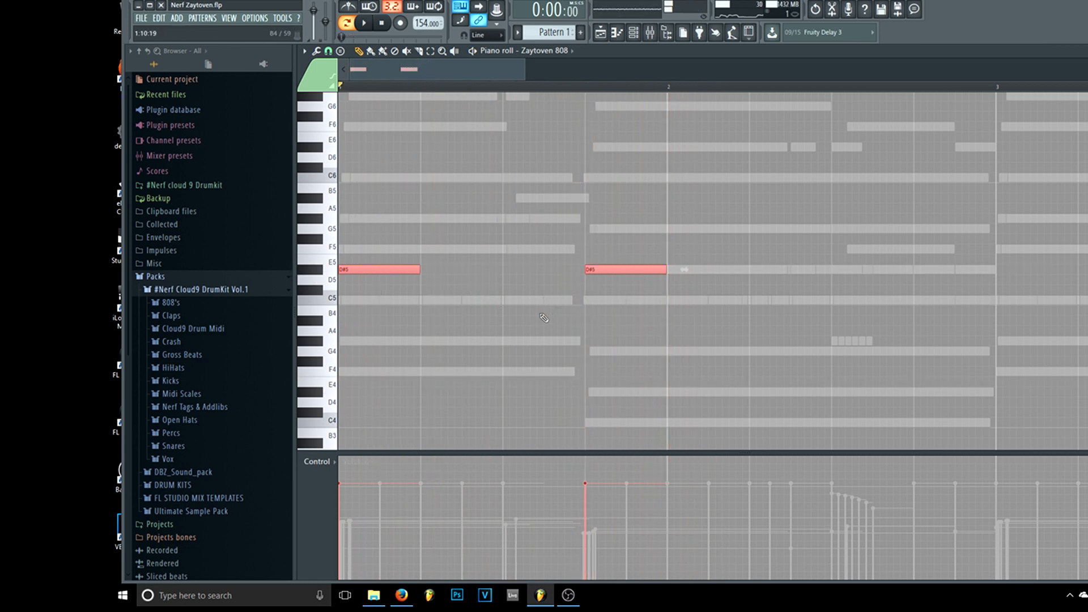
Step: Raise the velocity of both 808 notes to maximum and play the pattern
{"action": "left_click", "coordinate": [625, 391]}
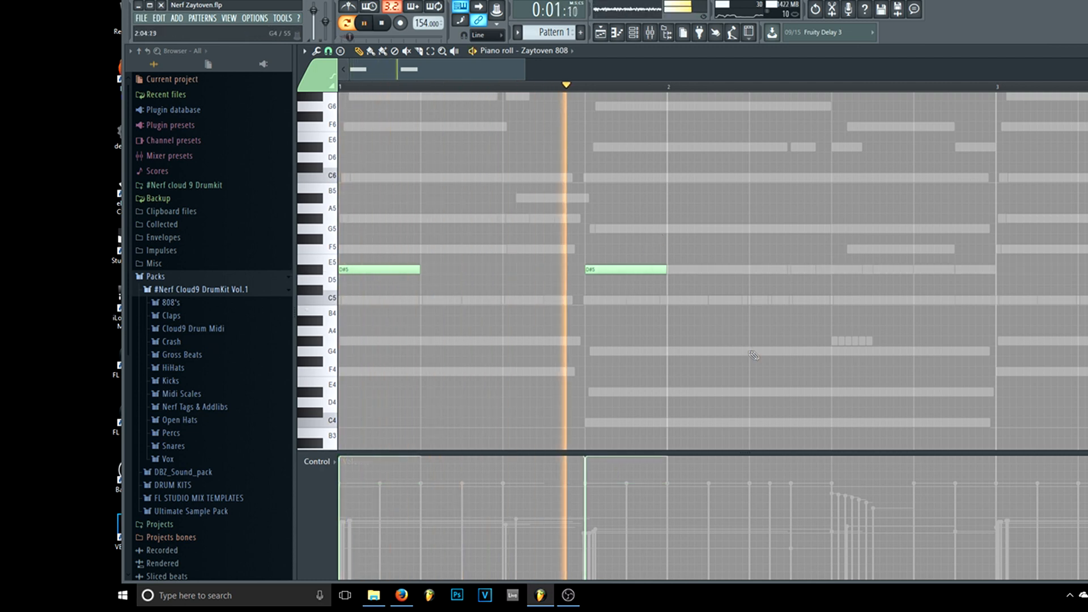
{"action": "key", "text": "space"}
{"action": "key", "text": "space"}
Step: Move the second D#5 808 note earlier in bar 1 to position 1:06:16, playing the pattern to check its timing
{"action": "left_click_drag", "start_coordinate": [621, 269], "coordinate": [539, 280]}
{"action": "key", "text": "space"}
{"action": "left_click_drag", "start_coordinate": [493, 272], "coordinate": [487, 271]}
{"action": "key", "text": "space"}
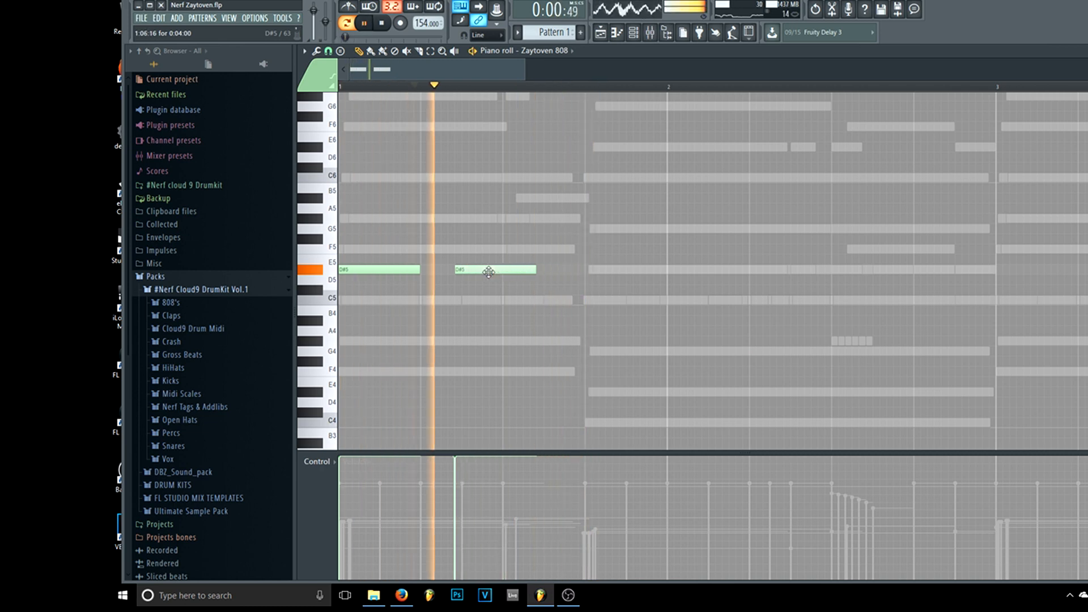
{"action": "key", "text": "space"}
{"action": "key", "text": "space"}
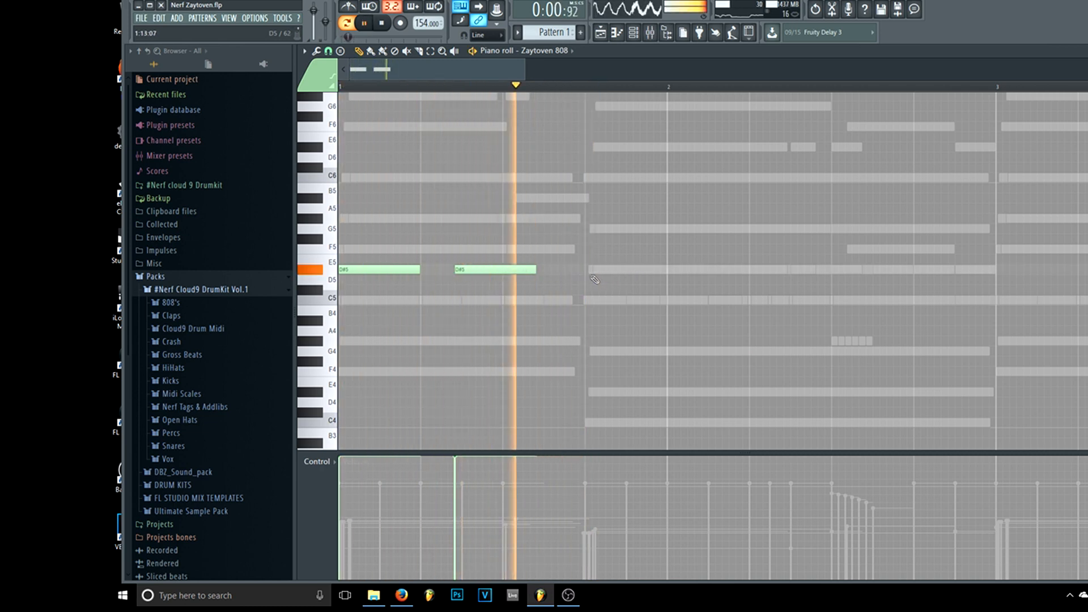
Step: Add a D#5 808 note on step 13 of bar 1 and C6 notes on steps 5 and 13 of bar 2
{"action": "left_click", "coordinate": [633, 270]}
{"action": "key", "text": "space"}
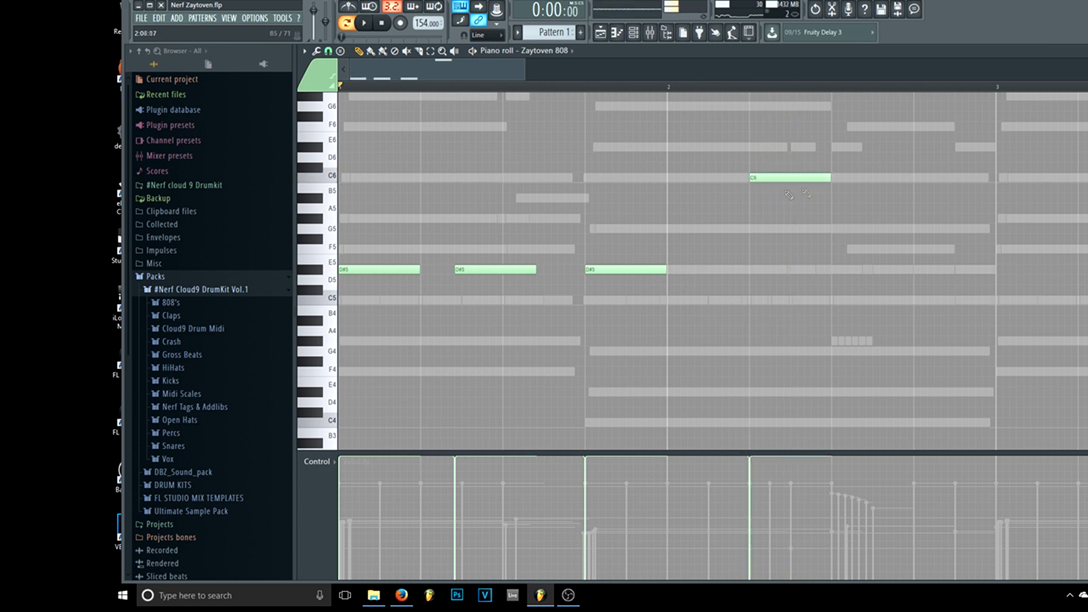
{"action": "key", "text": "space"}
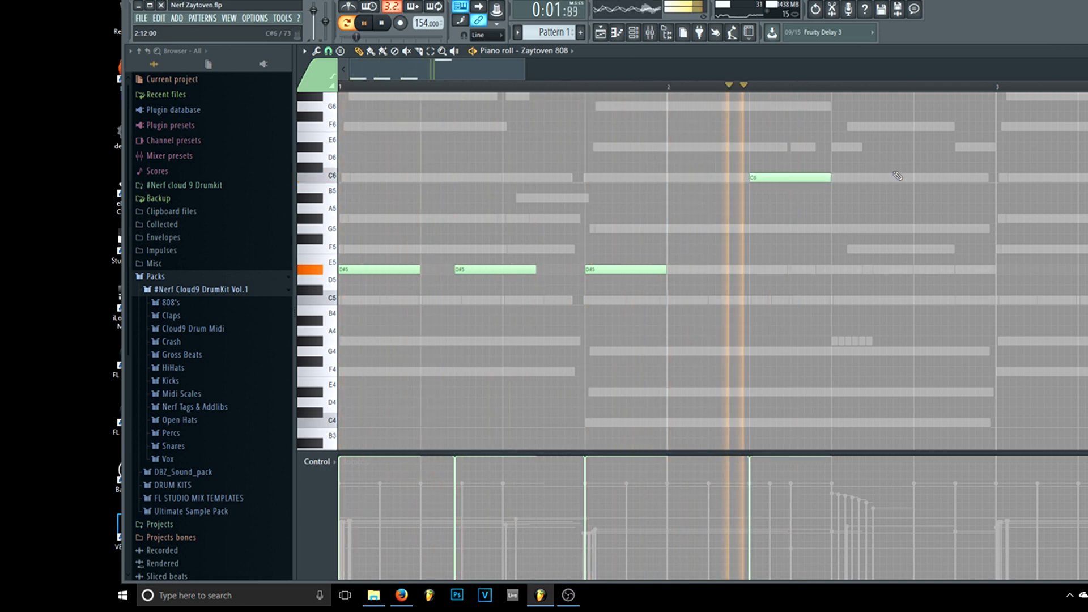
{"action": "left_click", "coordinate": [951, 177]}
{"action": "key", "text": "space"}
{"action": "key", "text": "space"}
Step: Add a one-beat F5 808 note on step 5 of bar 3 while playing the pattern
{"action": "scroll", "coordinate": [779, 105], "scroll_direction": "down", "scroll_amount": 3}
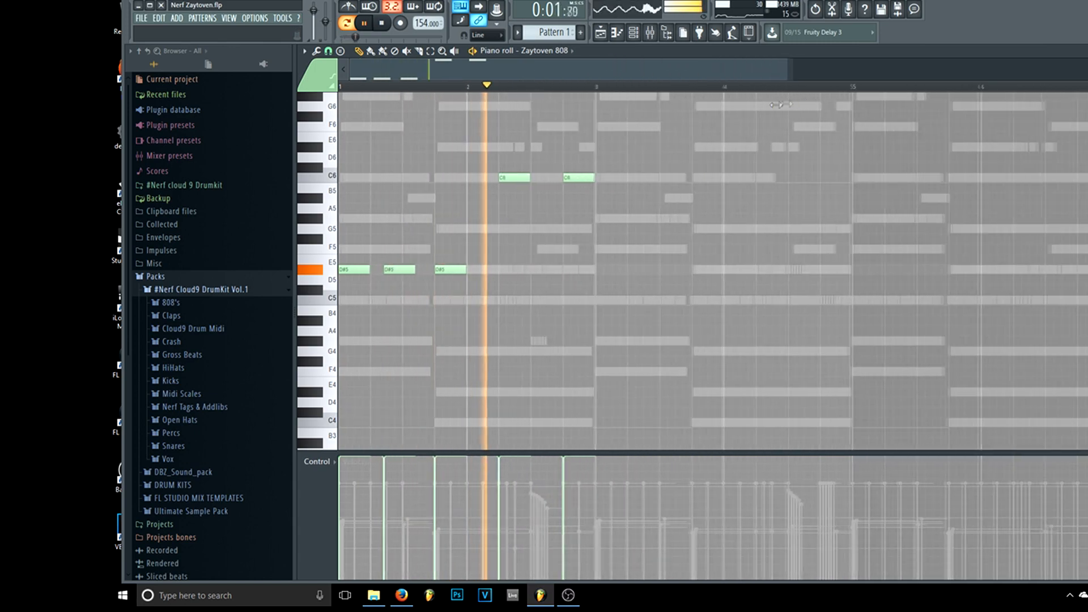
{"action": "left_click_drag", "start_coordinate": [777, 104], "coordinate": [685, 93]}
{"action": "left_click_drag", "start_coordinate": [622, 73], "coordinate": [639, 74]}
{"action": "key", "text": "space"}
{"action": "left_click", "coordinate": [697, 248]}
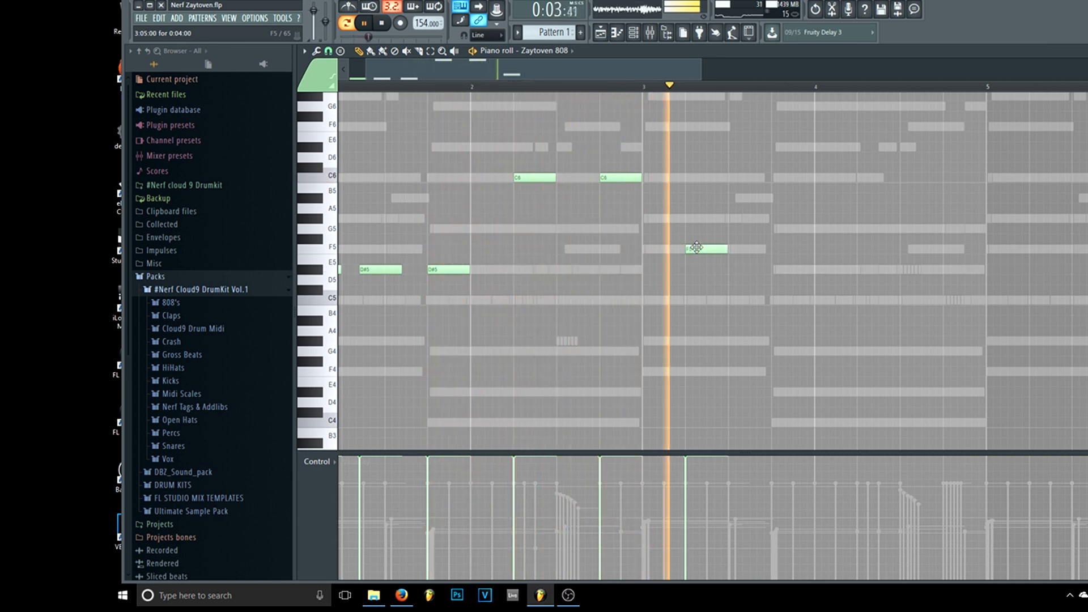
Step: Position F5 808 notes at steps 1 and 9 of bar 3, then fill bar 4 with F5, G5 and two short C6 notes
{"action": "key", "text": "space"}
{"action": "left_click", "coordinate": [737, 250]}
{"action": "key", "text": "space"}
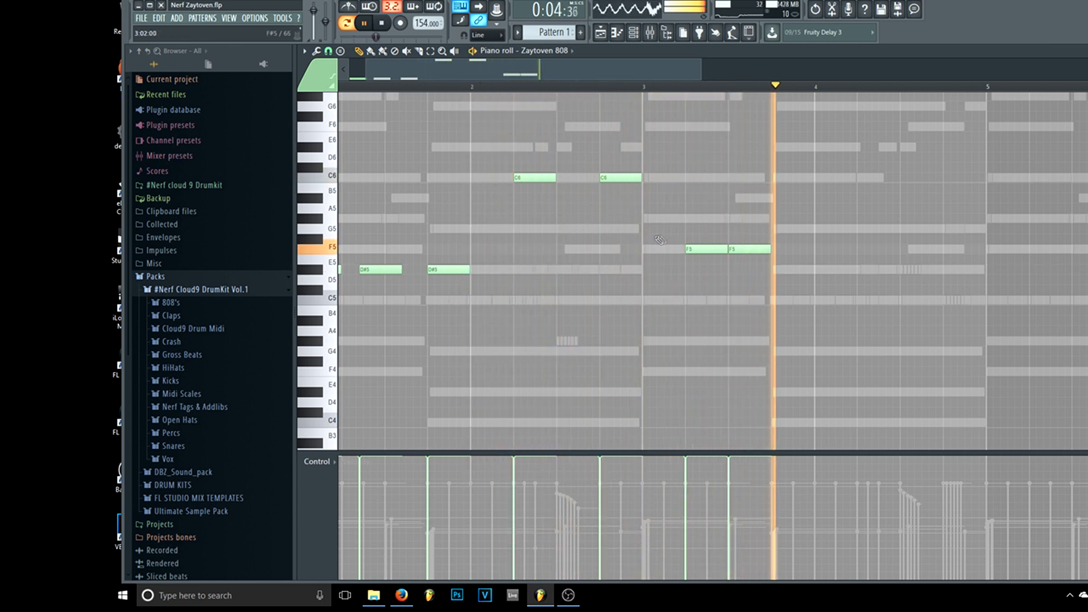
{"action": "left_click_drag", "start_coordinate": [696, 250], "coordinate": [653, 248]}
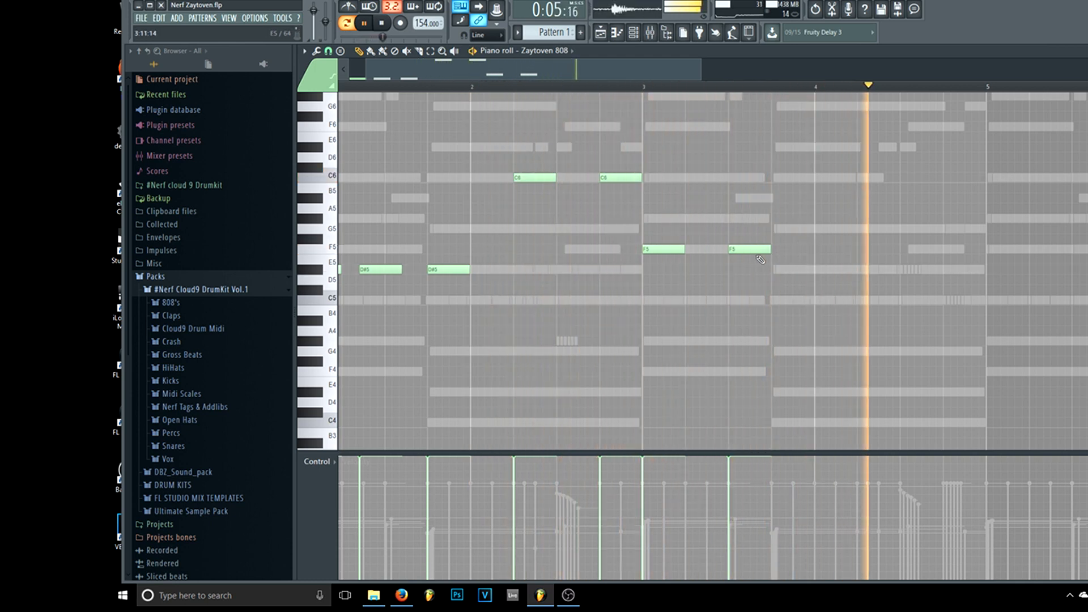
{"action": "left_click", "coordinate": [825, 250]}
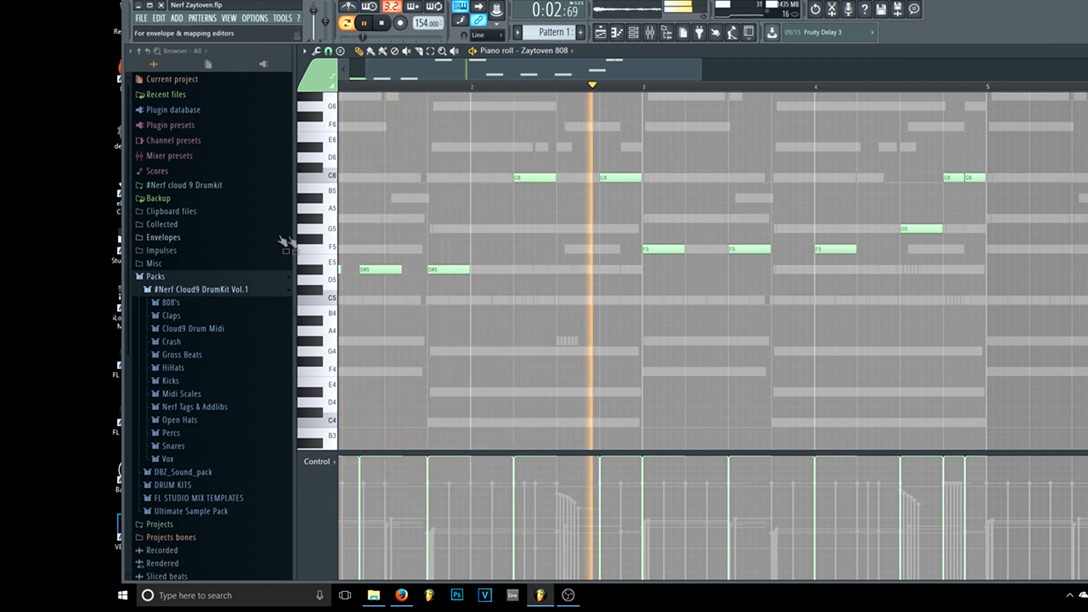
Step: Remove bar 1's middle D#5 808 note and shift bar 4's F5 and G5 notes earlier to bar 3 step 13 and bar 4 step 5
{"action": "right_click", "coordinate": [380, 270]}
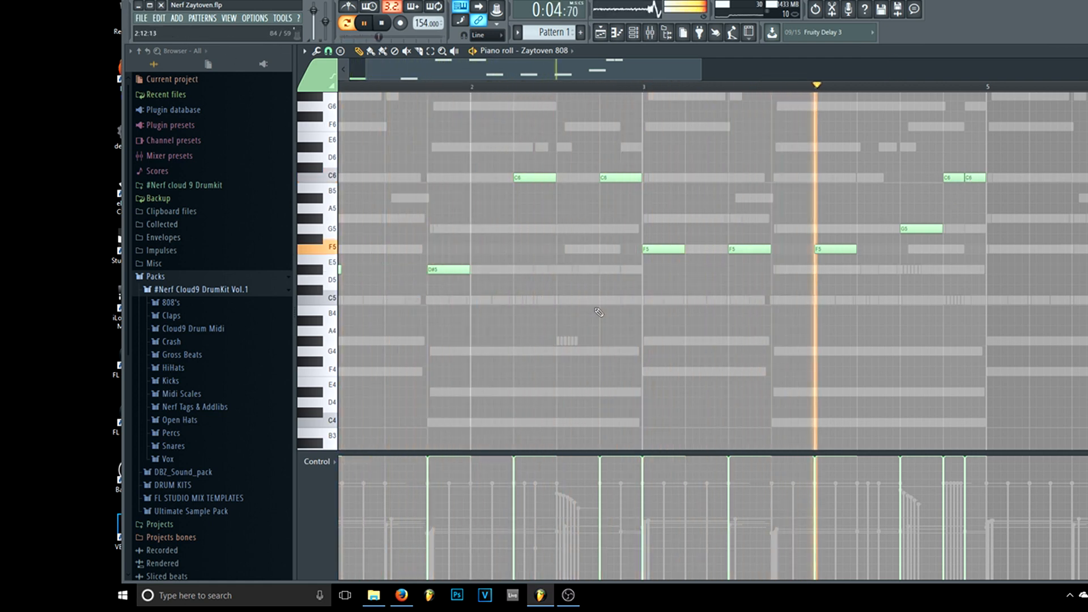
{"action": "left_click", "coordinate": [776, 250]}
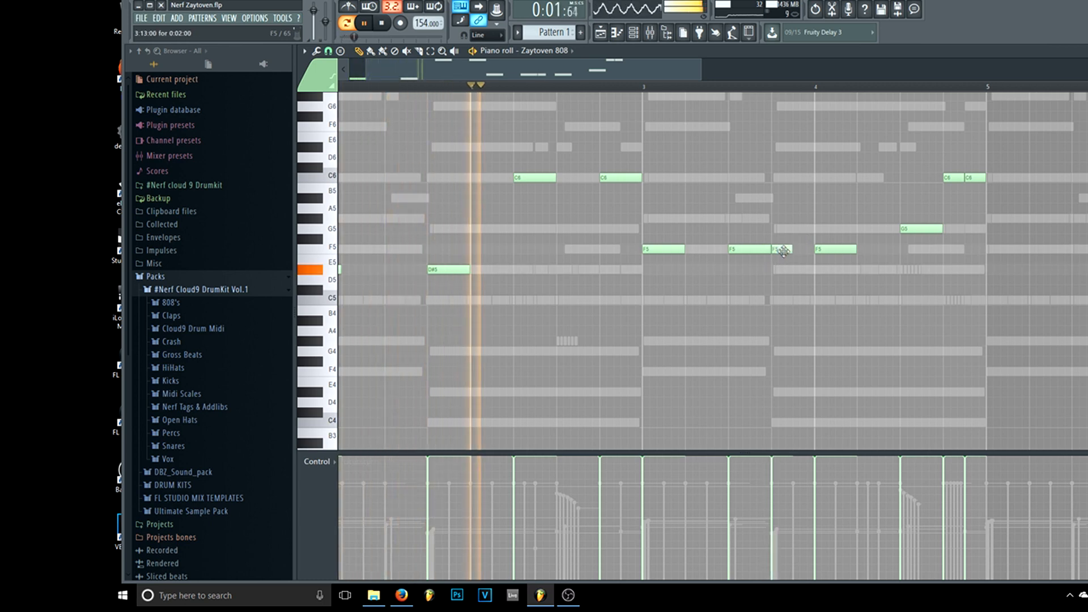
{"action": "left_click_drag", "start_coordinate": [781, 251], "coordinate": [870, 229]}
{"action": "right_click", "coordinate": [911, 225]}
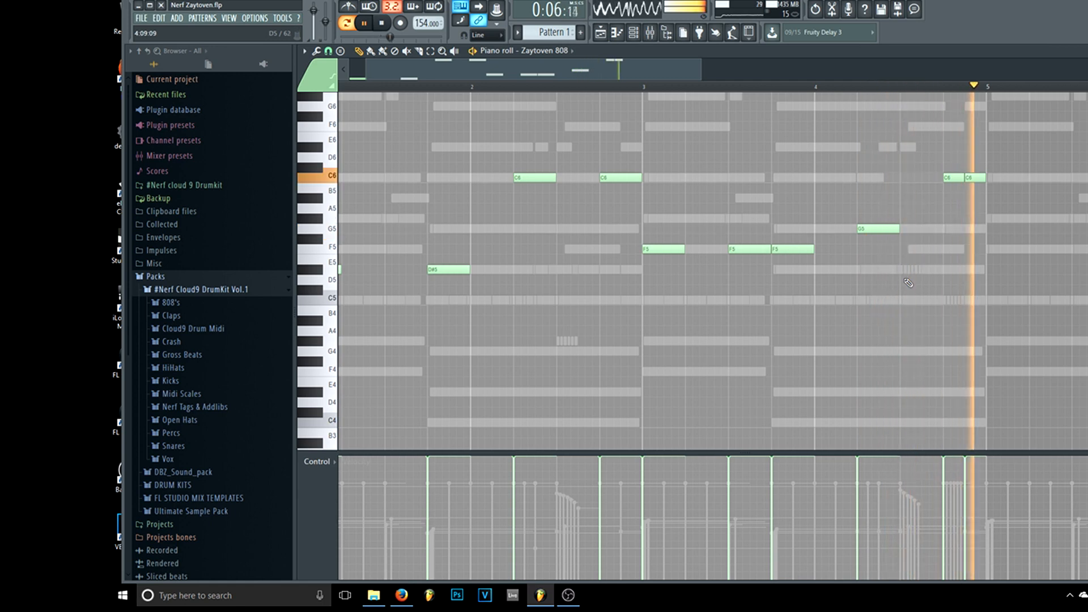
{"action": "key", "text": "space"}
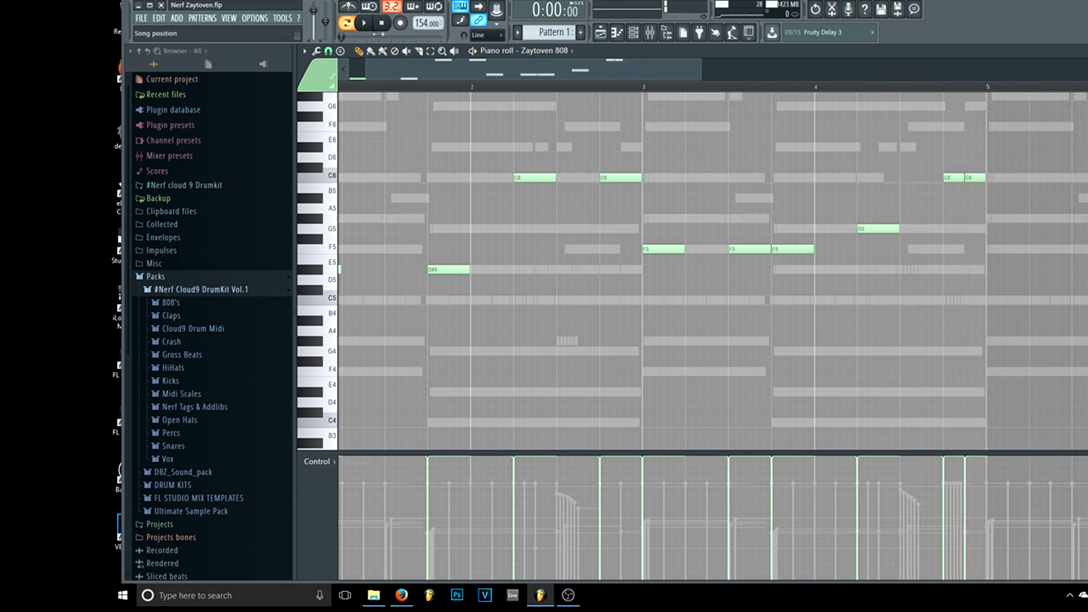
Step: Duplicate the whole four-bar 808 pattern into bars 5 to 8 and play it back
{"action": "left_click", "coordinate": [381, 23]}
{"action": "key", "text": "ctrl+a"}
{"action": "key", "text": "ctrl+b"}
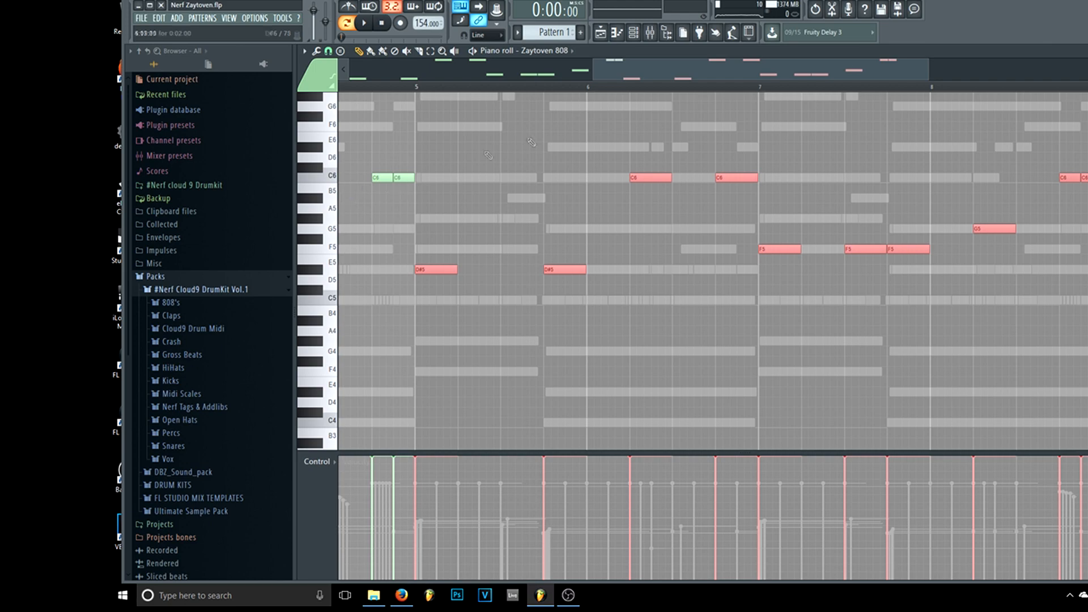
{"action": "left_click_drag", "start_coordinate": [590, 77], "coordinate": [522, 72]}
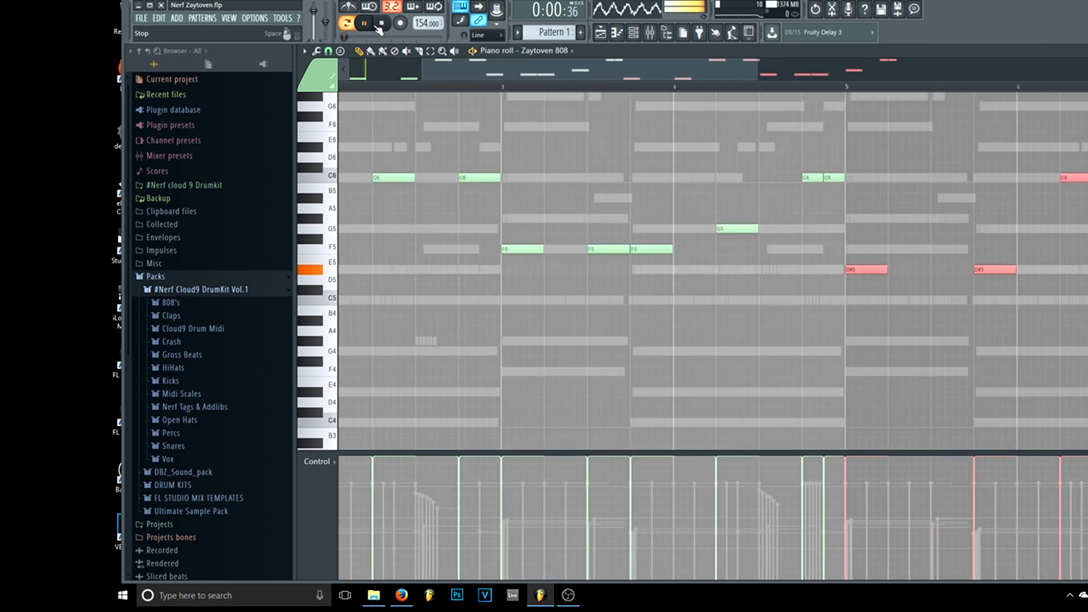
{"action": "left_click_drag", "start_coordinate": [423, 64], "coordinate": [350, 65]}
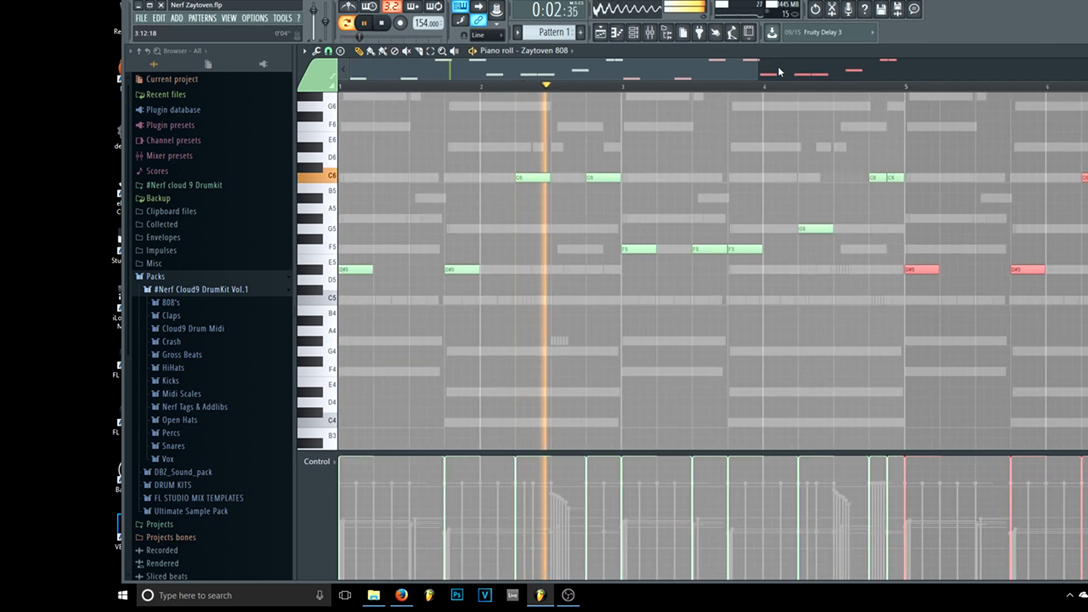
{"action": "left_click_drag", "start_coordinate": [758, 71], "coordinate": [1069, 223]}
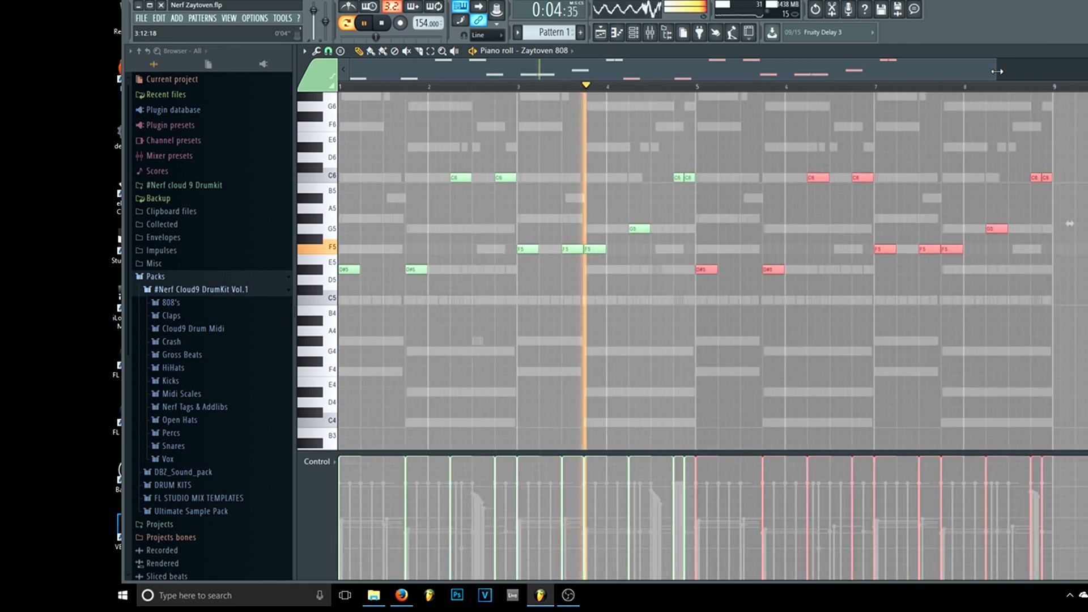
{"action": "left_click_drag", "start_coordinate": [823, 68], "coordinate": [963, 67]}
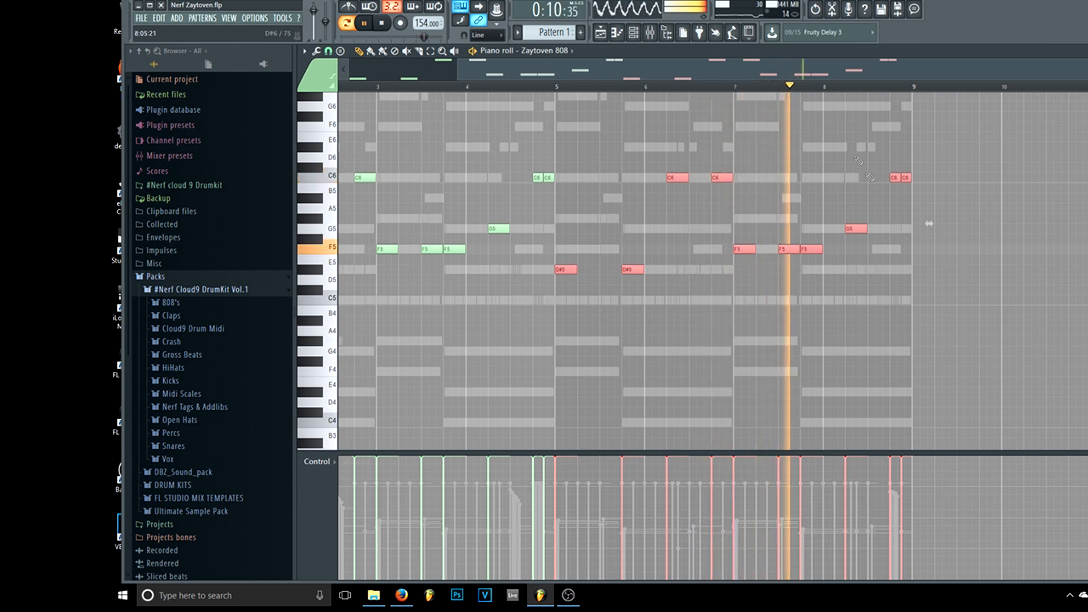
Step: Delete the last short C6 808 note in bar 8, deselect all notes and save the project
{"action": "right_click", "coordinate": [906, 178]}
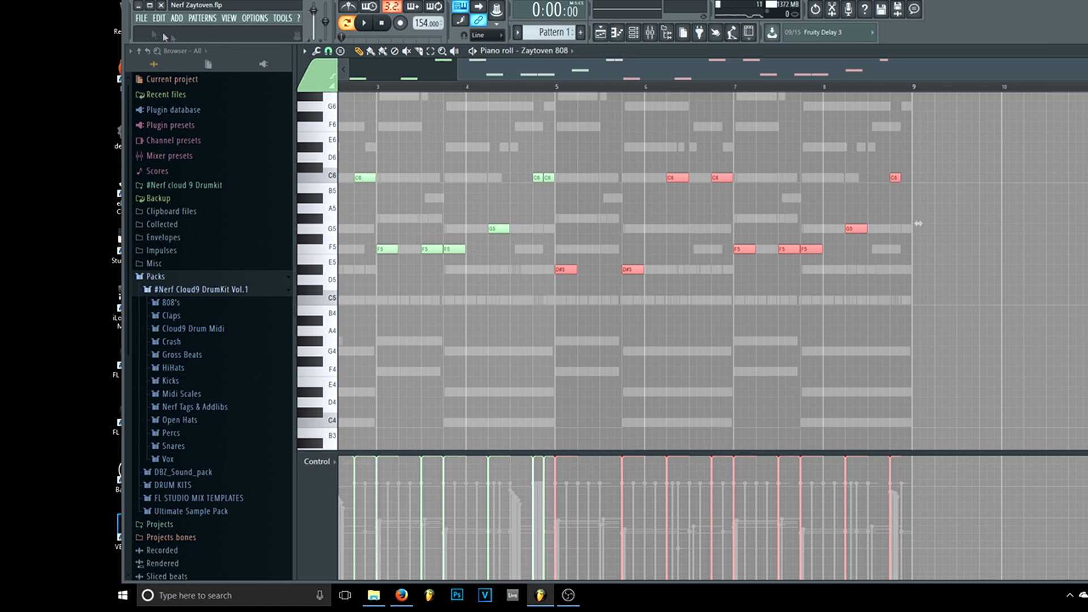
{"action": "key", "text": "ctrl+d"}
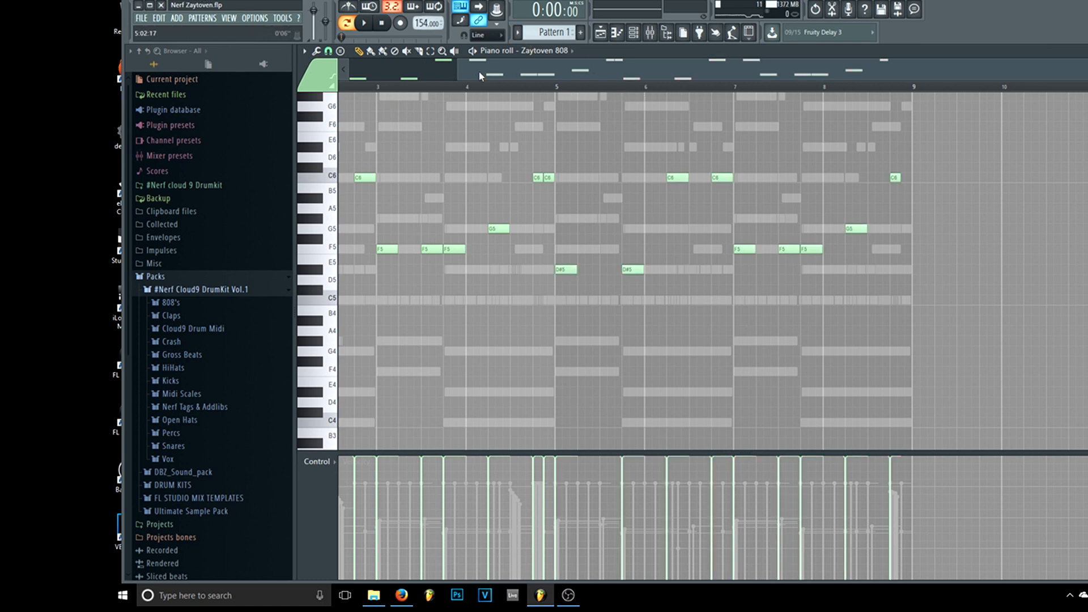
{"action": "left_click_drag", "start_coordinate": [457, 74], "coordinate": [408, 74]}
{"action": "left_click", "coordinate": [141, 18]}
{"action": "left_click", "coordinate": [217, 68]}
Step: Show the channel rack and look through the hi-hat samples of #Nerf Cloud9 DrumKit Vol.1
{"action": "left_click", "coordinate": [634, 32]}
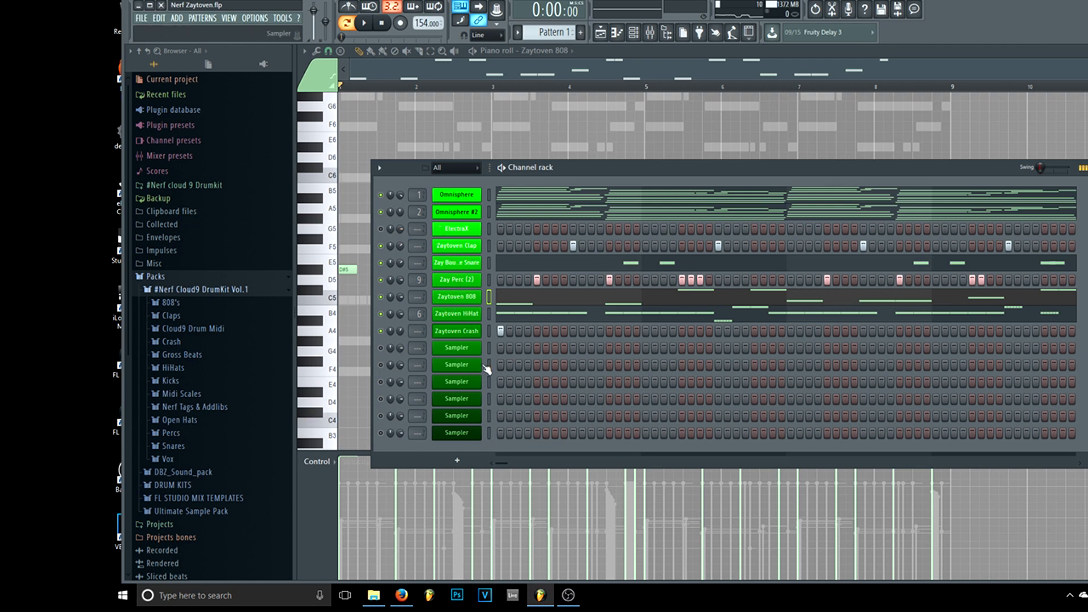
{"action": "left_click", "coordinate": [210, 290]}
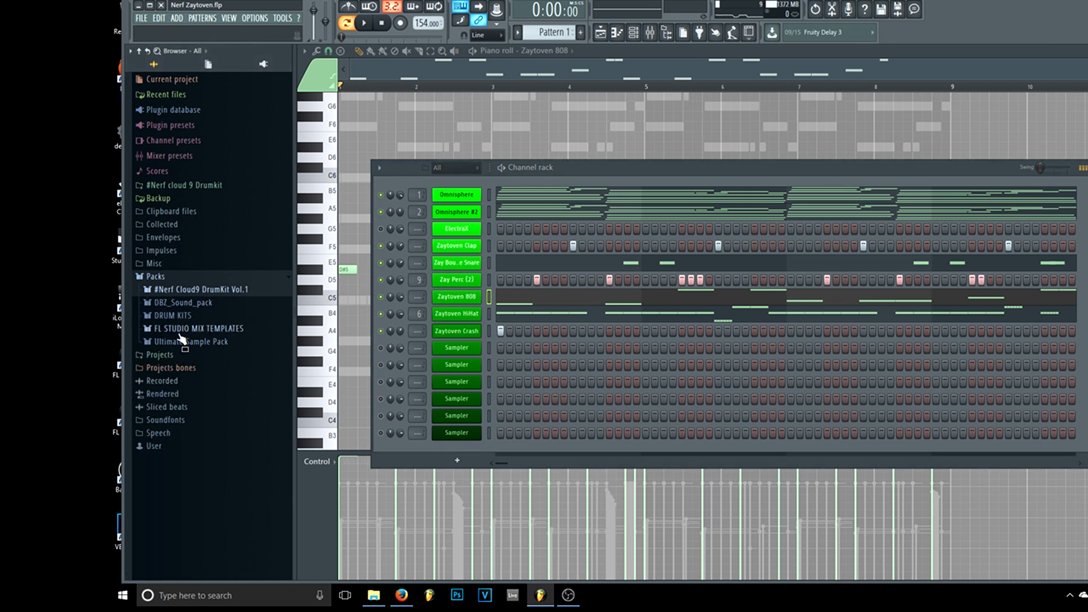
{"action": "left_click", "coordinate": [185, 291]}
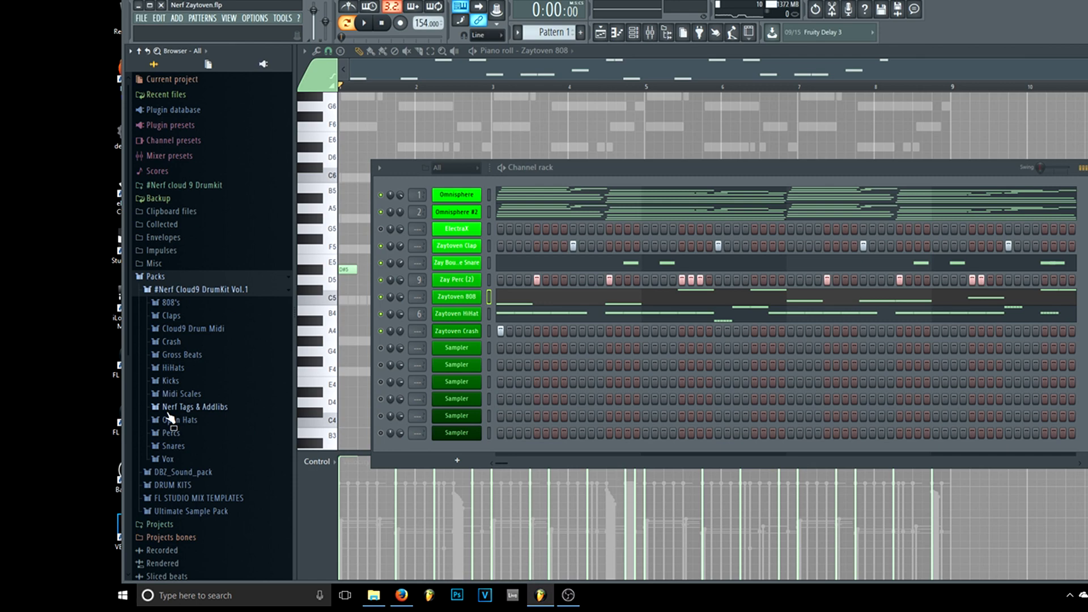
{"action": "left_click", "coordinate": [188, 368]}
{"action": "scroll", "coordinate": [187, 352], "scroll_direction": "down", "scroll_amount": 4}
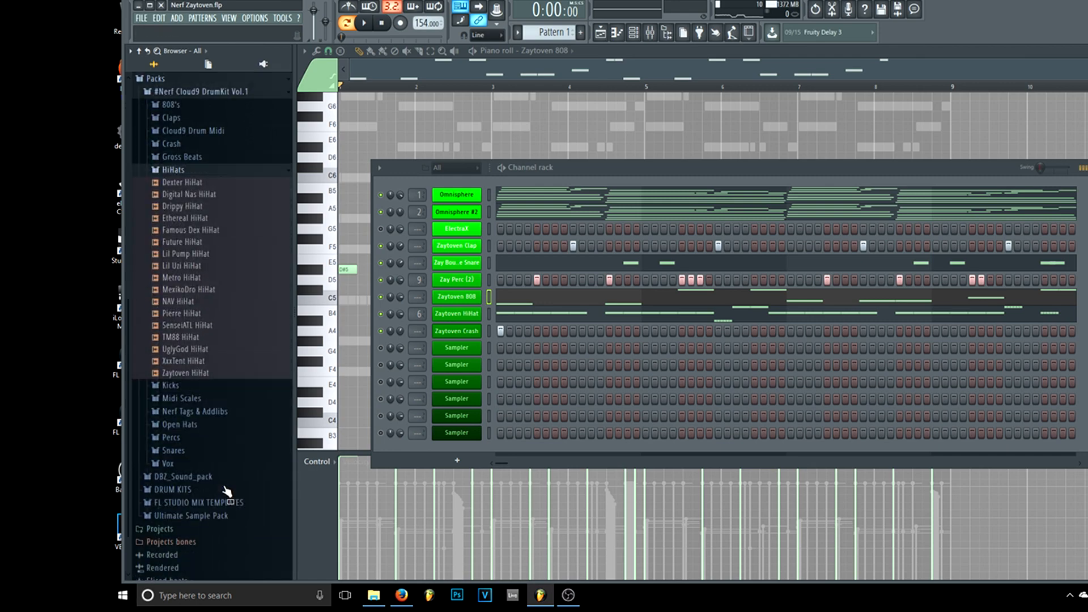
{"action": "left_click", "coordinate": [186, 225]}
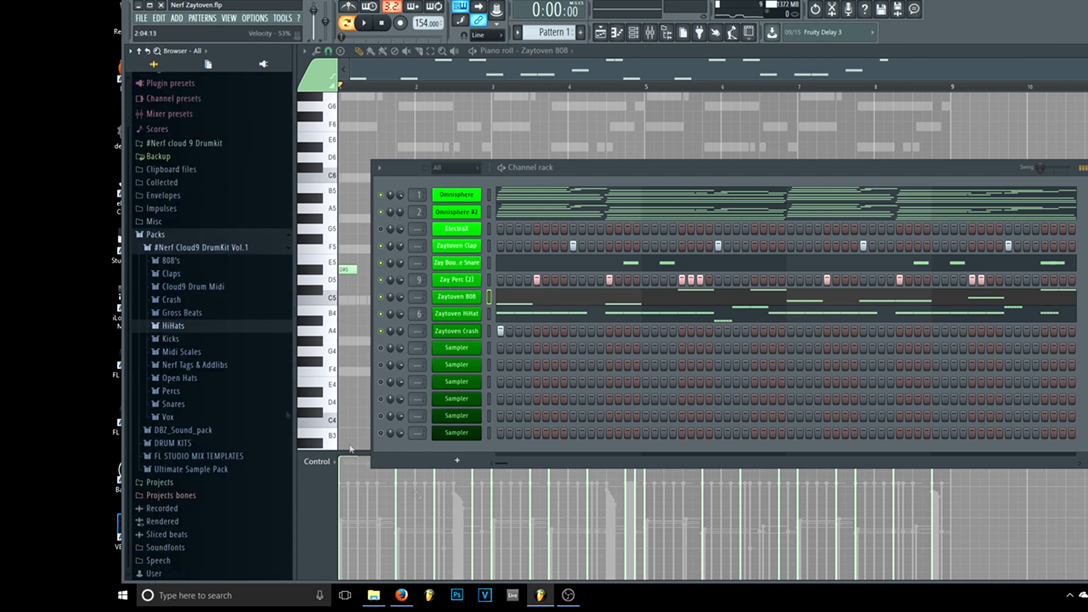
Step: Load the Traingle Bell sample from the Percs folder into the first empty Sampler channel and close its settings
{"action": "left_click", "coordinate": [183, 391]}
{"action": "scroll", "coordinate": [195, 396], "scroll_direction": "down", "scroll_amount": 5}
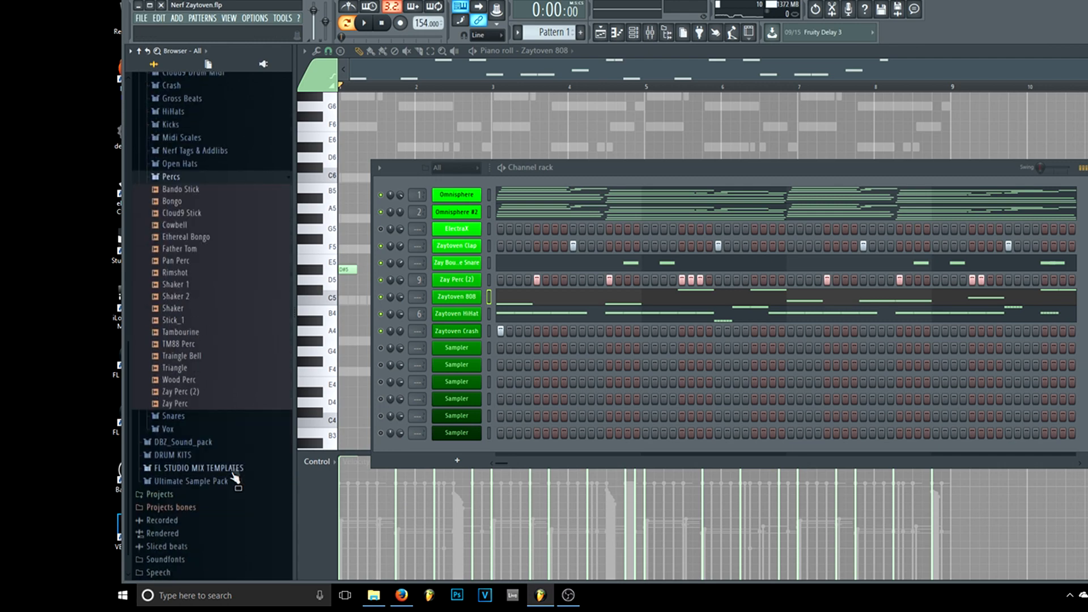
{"action": "left_click", "coordinate": [208, 359]}
{"action": "key", "text": "space"}
{"action": "left_click_drag", "start_coordinate": [208, 360], "coordinate": [454, 349]}
{"action": "key", "text": "space"}
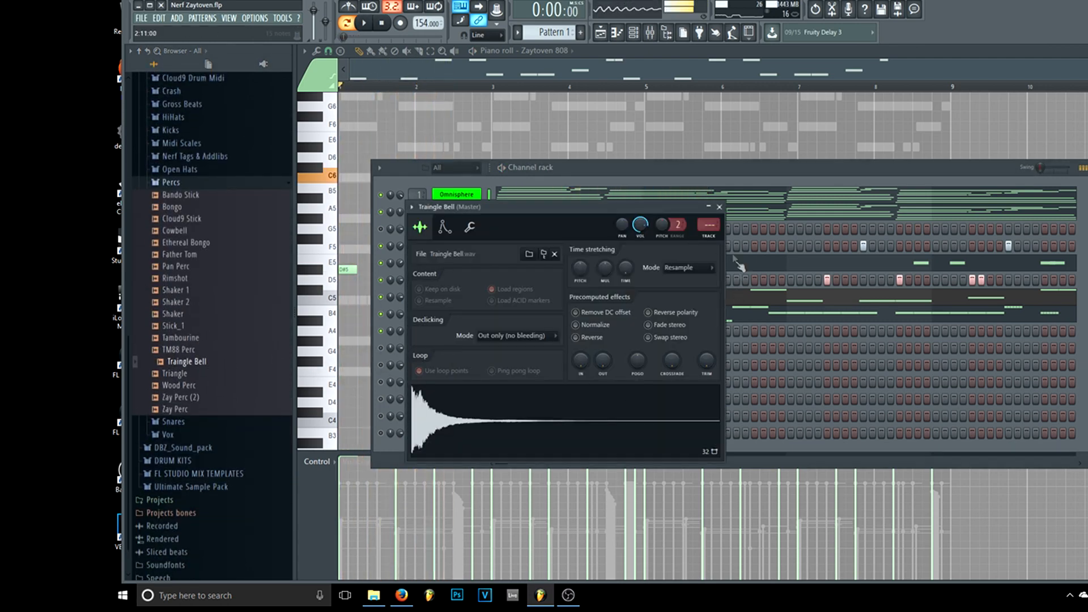
{"action": "left_click", "coordinate": [719, 207]}
Step: Add a Traingle Bell hit on step 5 of bar 1 and play the pattern
{"action": "key", "text": "space"}
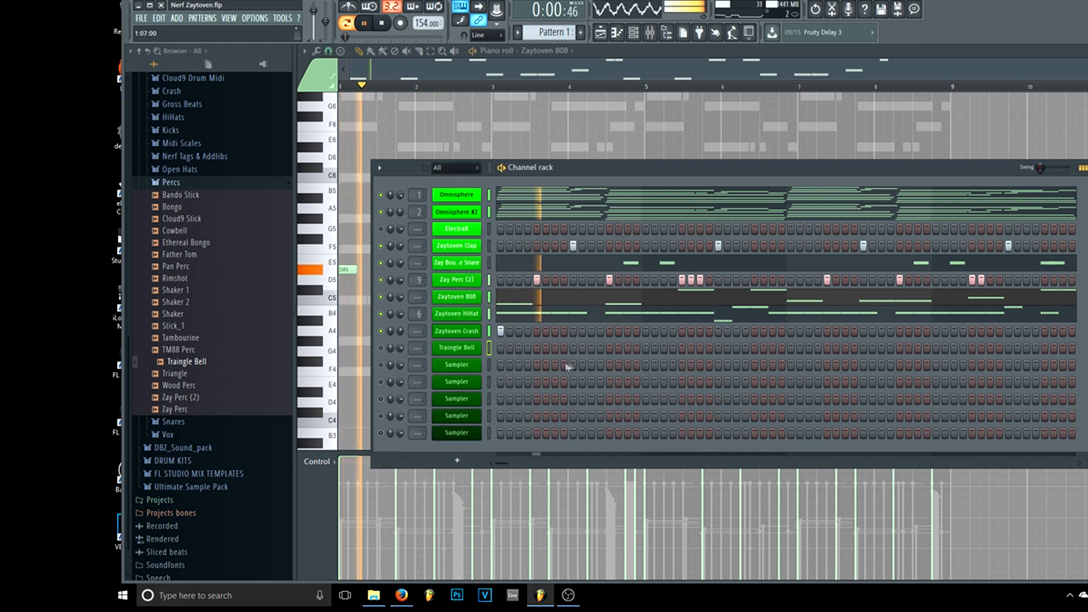
{"action": "left_click", "coordinate": [537, 364]}
{"action": "key", "text": "space"}
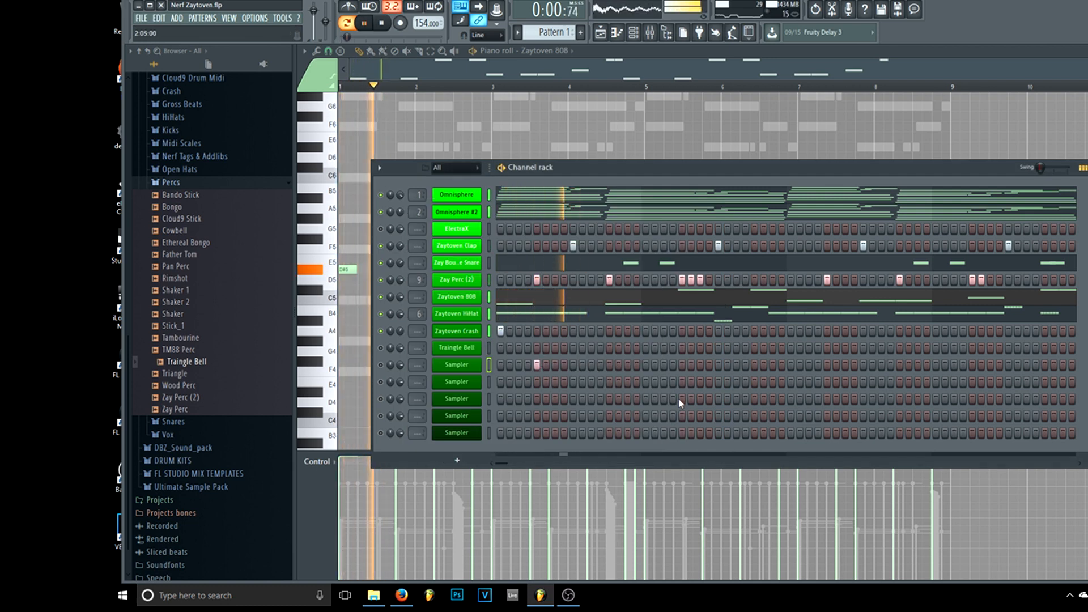
{"action": "left_click", "coordinate": [537, 348]}
{"action": "key", "text": "space"}
{"action": "key", "text": "space"}
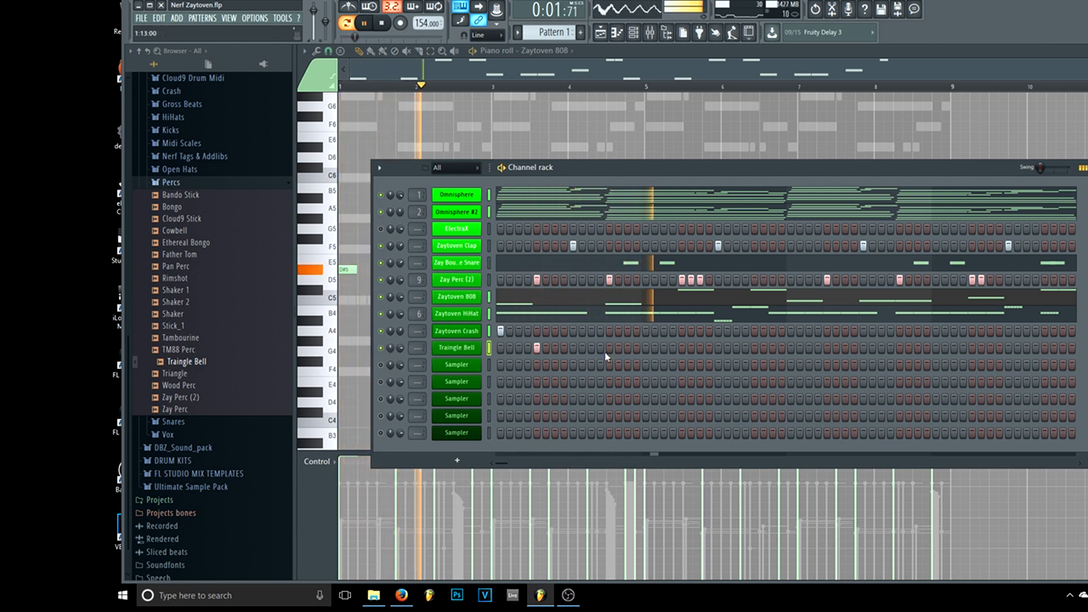
Step: Remove the Zay Perc (2) hit on step 5 of bar 1 and add a Traingle Bell hit on step 5 of bar 3
{"action": "left_click", "coordinate": [537, 282]}
{"action": "key", "text": "space"}
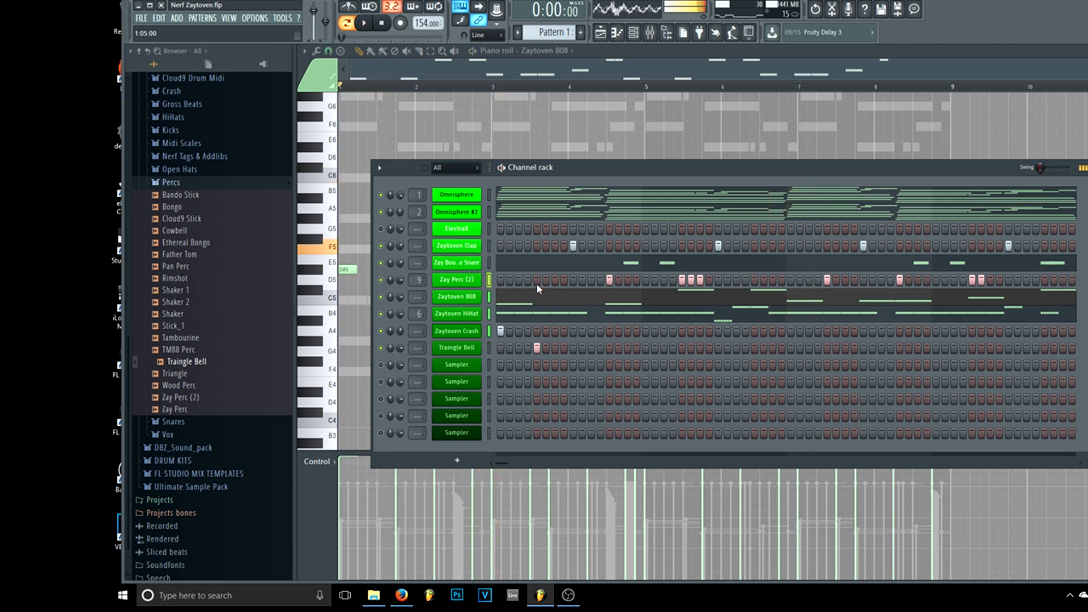
{"action": "key", "text": "space"}
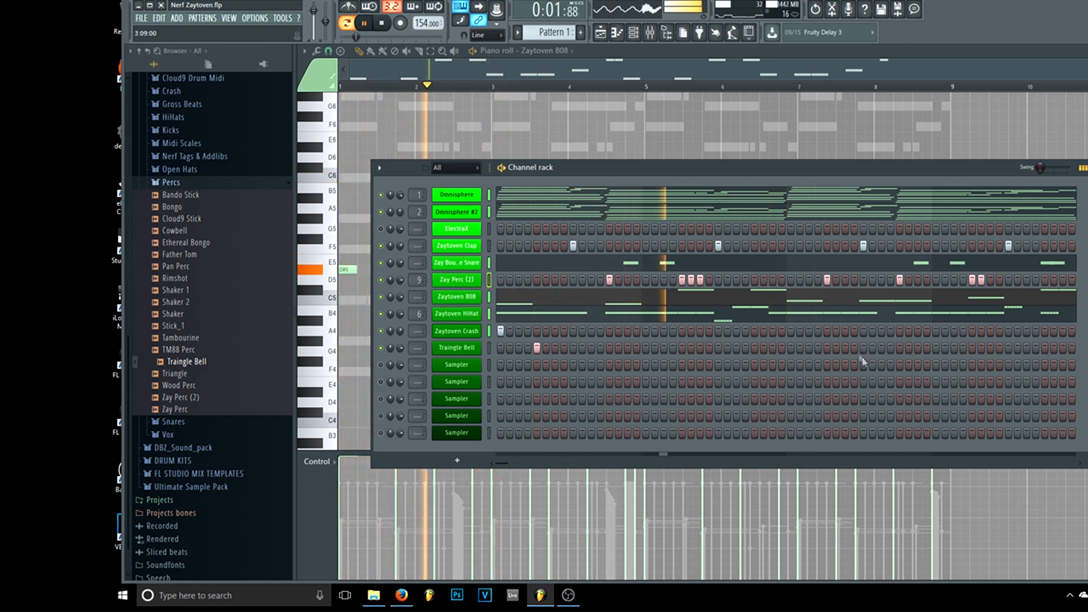
{"action": "left_click", "coordinate": [828, 348]}
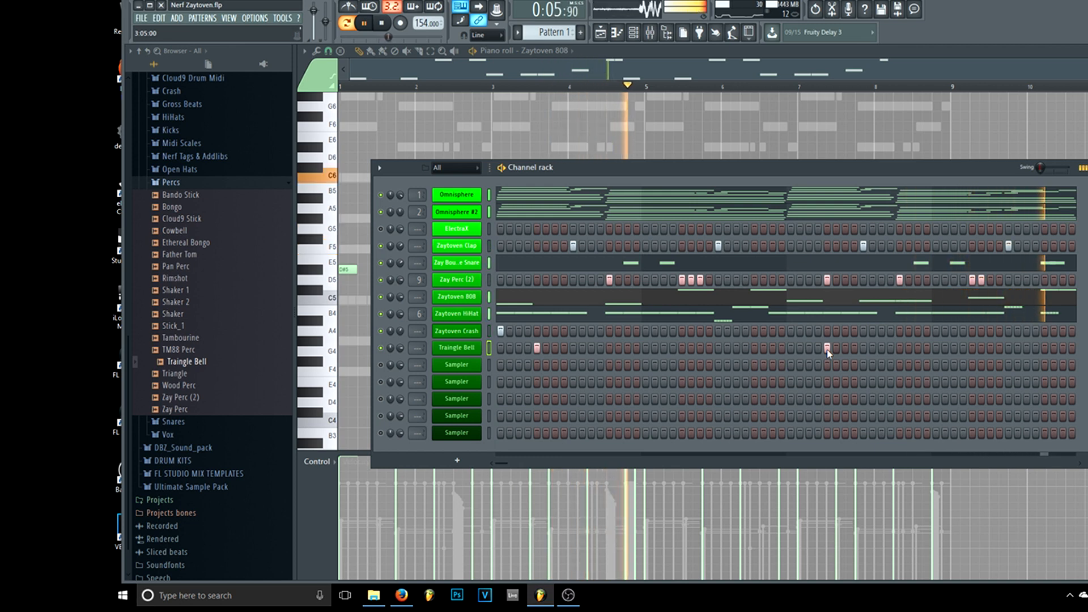
Step: Save the project with the new bell hits and stop playback
{"action": "left_click", "coordinate": [146, 19]}
{"action": "left_click", "coordinate": [157, 67]}
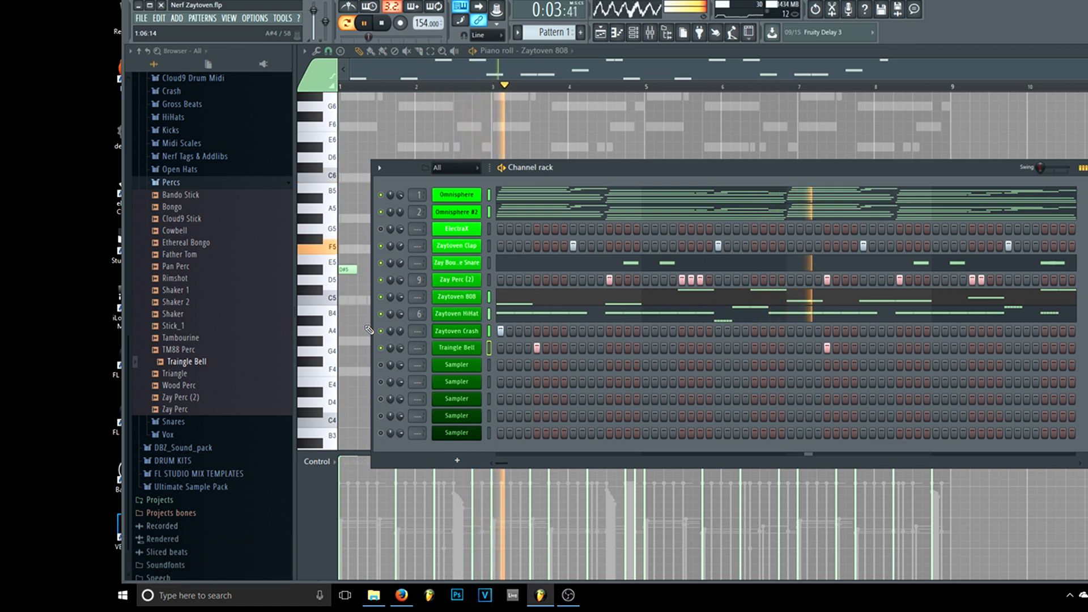
{"action": "left_click", "coordinate": [379, 26]}
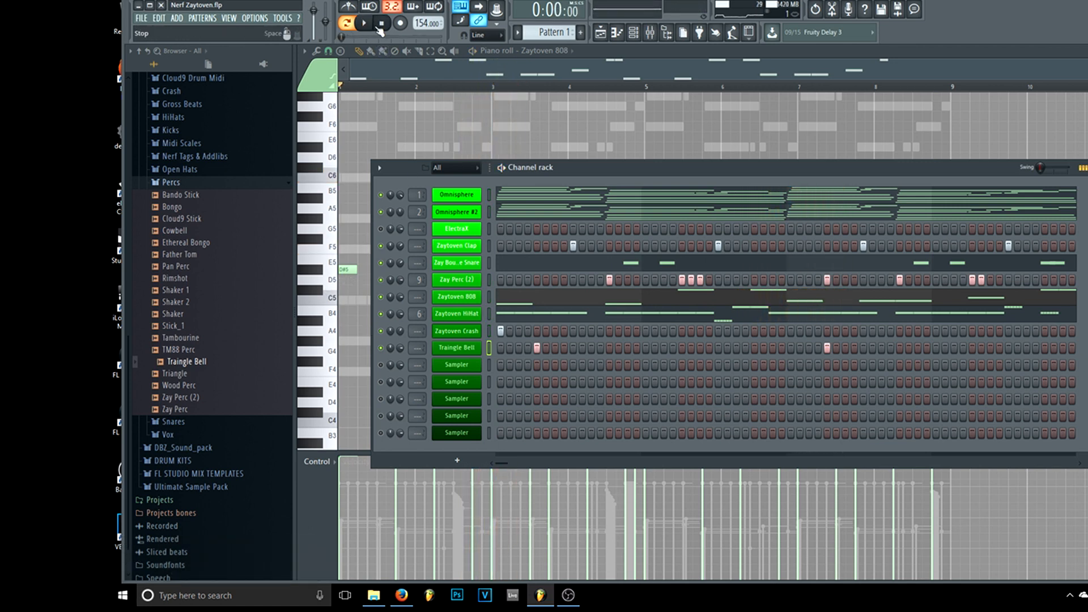
{"action": "left_click", "coordinate": [141, 18]}
{"action": "left_click", "coordinate": [193, 77]}
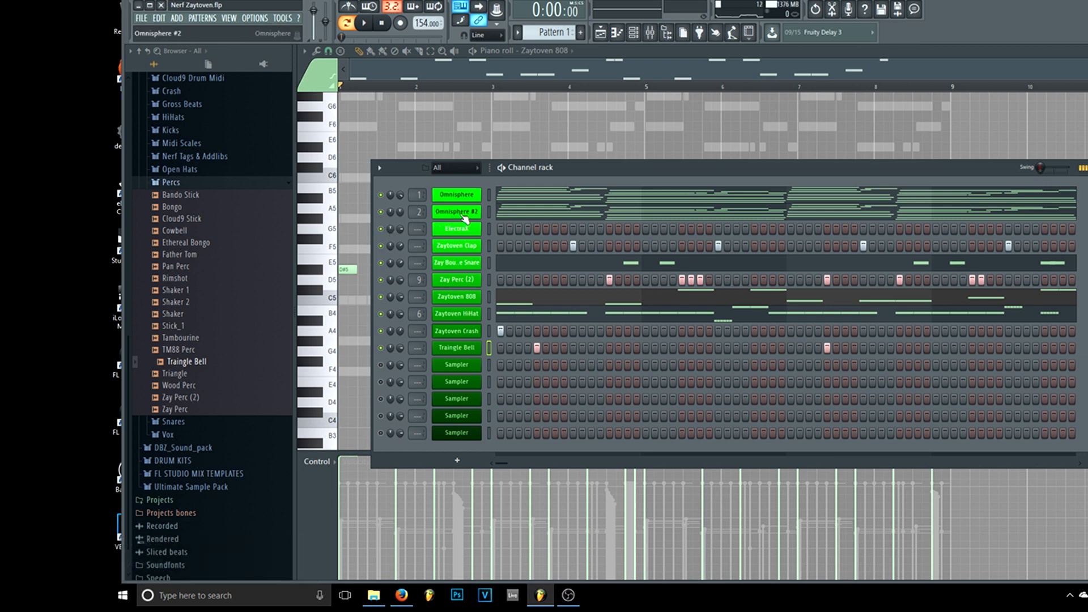
Step: Clone the Omnisphere #2 channel and save the project
{"action": "right_click", "coordinate": [465, 216]}
{"action": "left_click", "coordinate": [561, 299]}
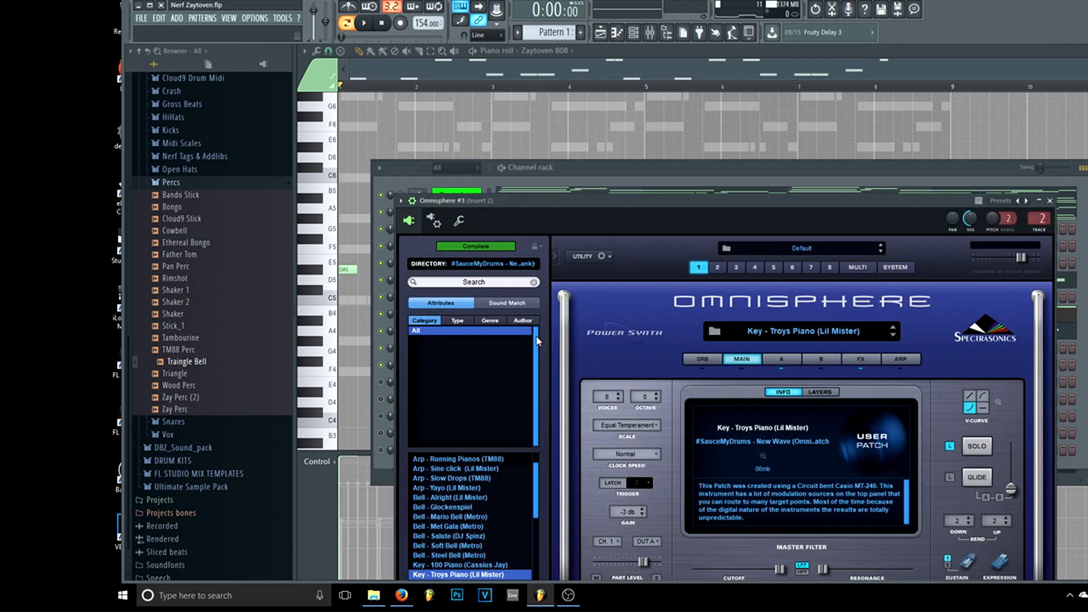
{"action": "left_click", "coordinate": [136, 18]}
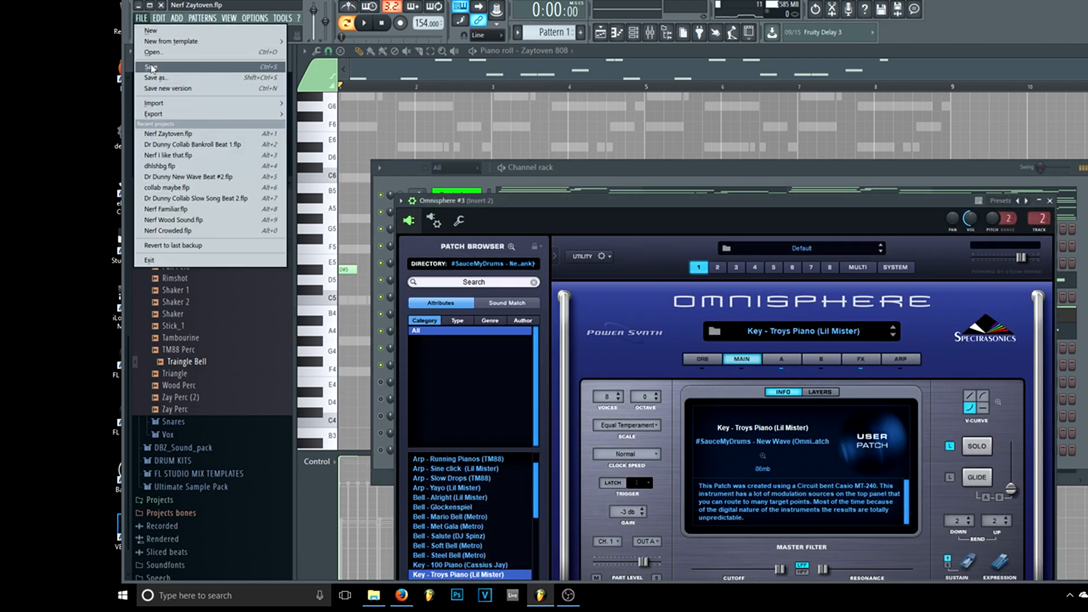
{"action": "left_click", "coordinate": [501, 234]}
Step: Browse the cloned Omnisphere's patch list and select the SY - VVS1 (Sizzle) patch
{"action": "scroll", "coordinate": [485, 539], "scroll_direction": "down", "scroll_amount": 10}
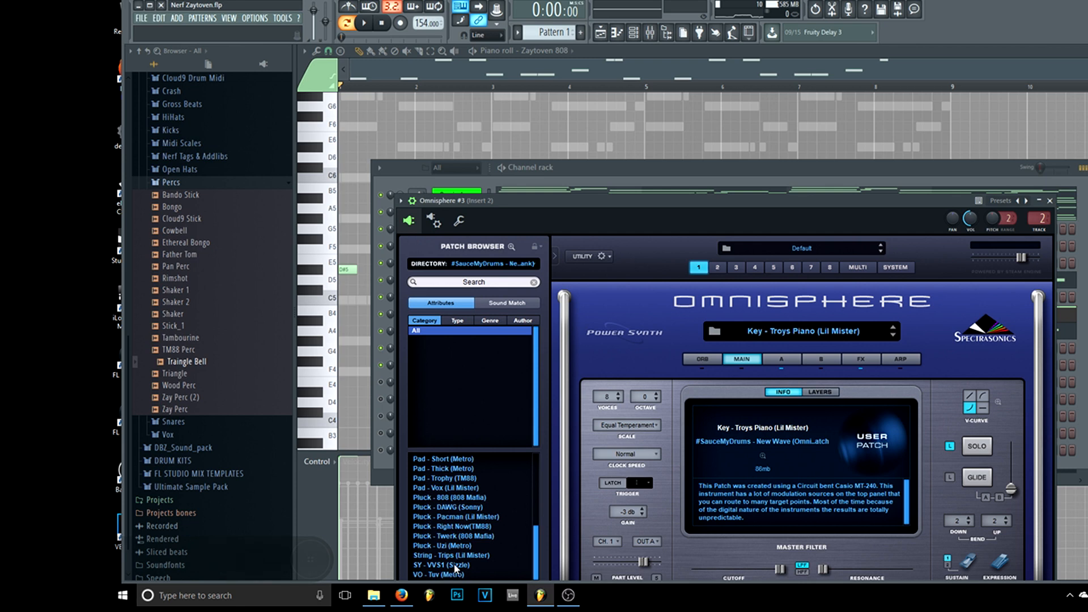
{"action": "scroll", "coordinate": [455, 569], "scroll_direction": "up", "scroll_amount": 5}
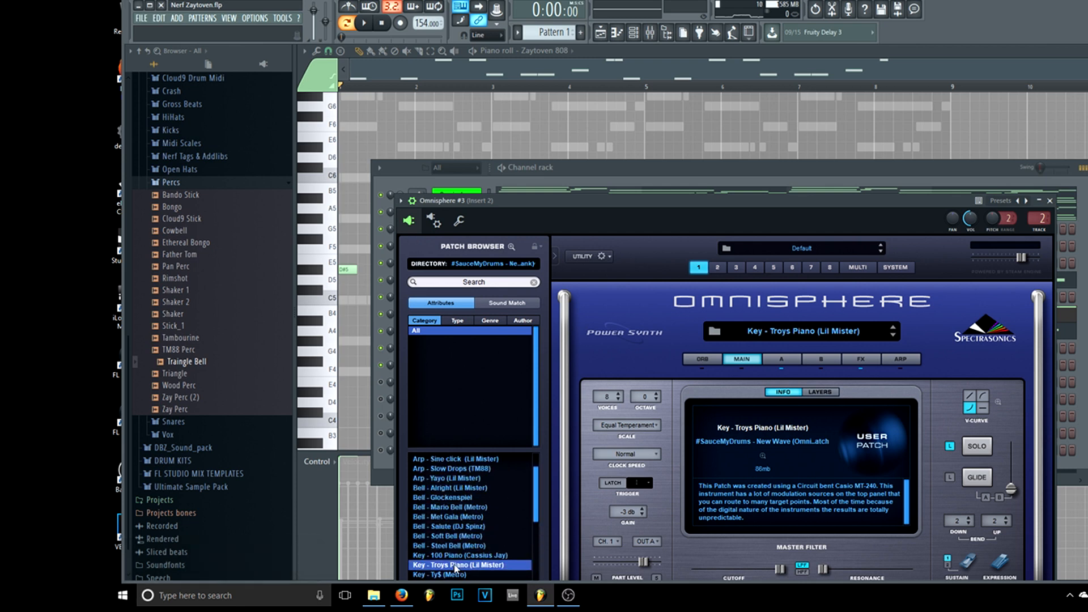
{"action": "scroll", "coordinate": [534, 520], "scroll_direction": "down", "scroll_amount": 10}
{"action": "left_click", "coordinate": [458, 565]}
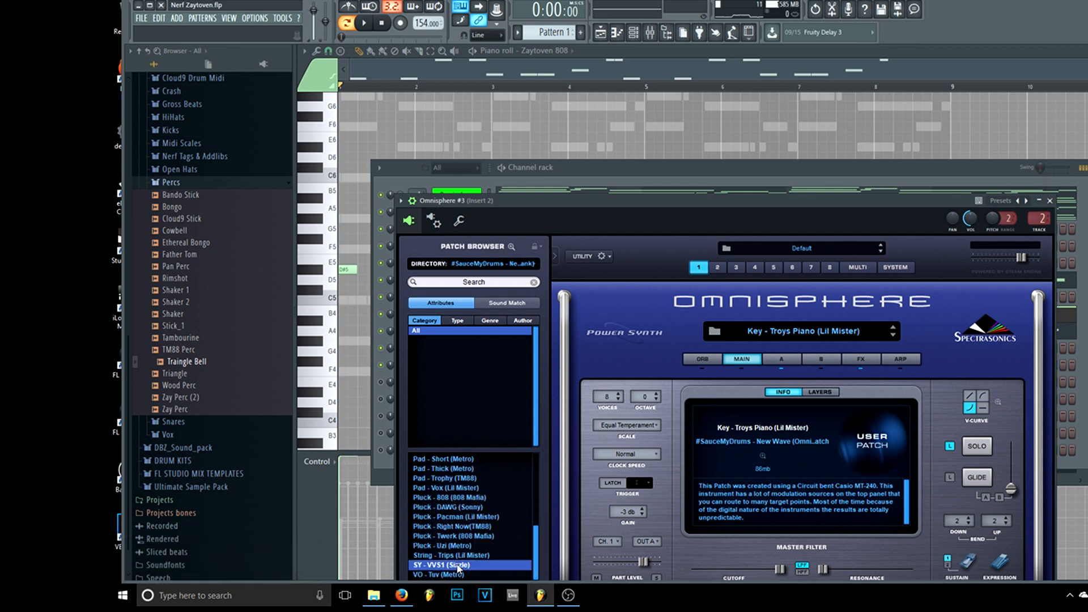
Step: Try a one-bar G# note at the start of Omnisphere #3's piano roll, raise it an octave to G#6, and audition it
{"action": "left_click", "coordinate": [604, 165]}
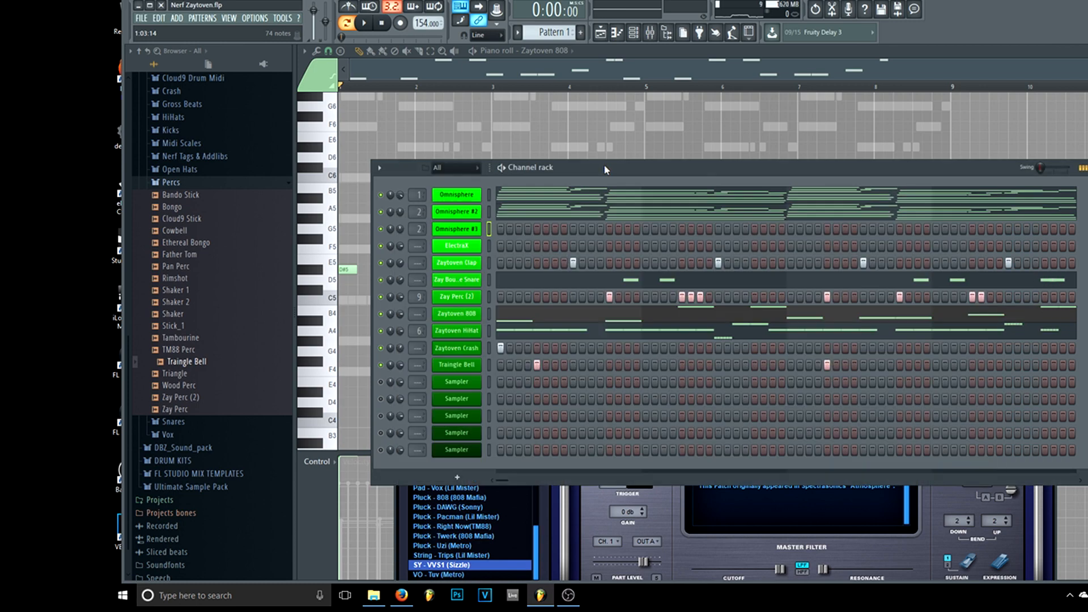
{"action": "right_click", "coordinate": [472, 235]}
{"action": "left_click", "coordinate": [498, 231]}
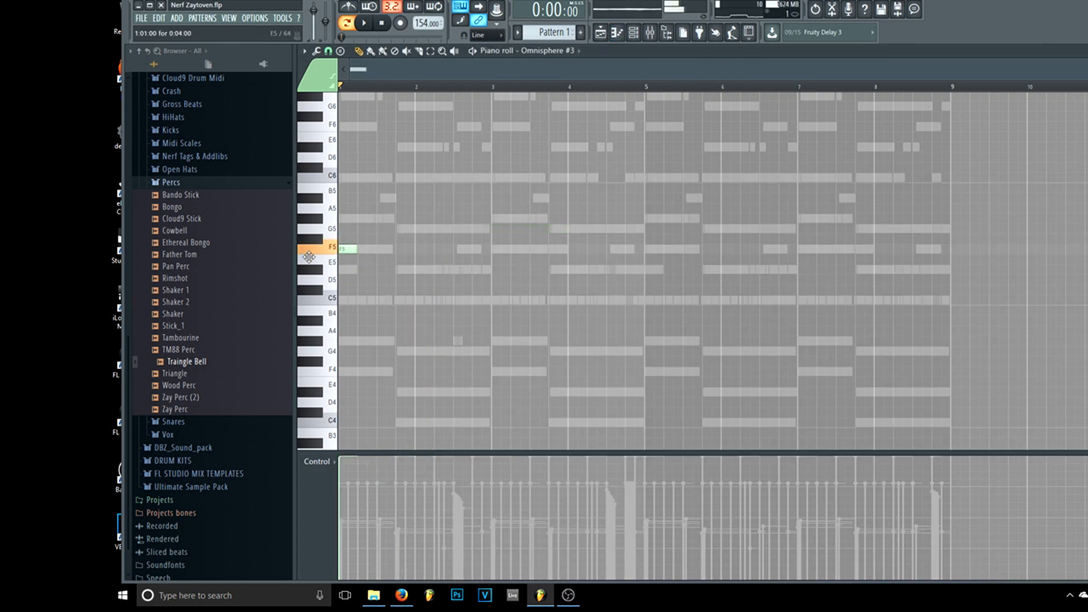
{"action": "left_click_drag", "start_coordinate": [353, 247], "coordinate": [415, 220]}
{"action": "key", "text": "space"}
{"action": "key", "text": "space"}
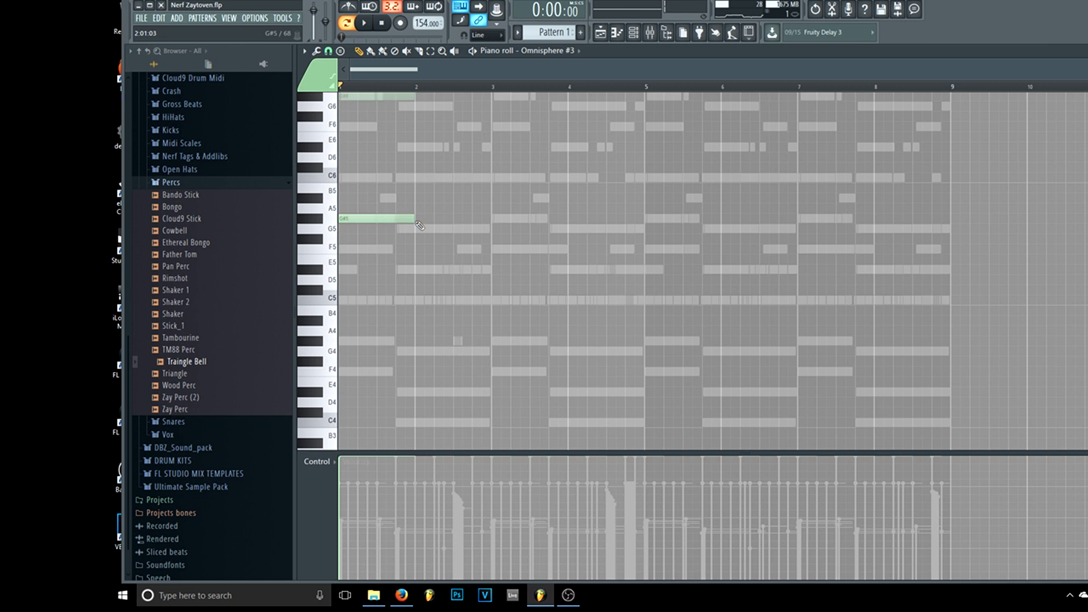
{"action": "key", "text": "ctrl+Up"}
{"action": "key", "text": "space"}
{"action": "scroll", "coordinate": [454, 250], "scroll_direction": "up", "scroll_amount": 5}
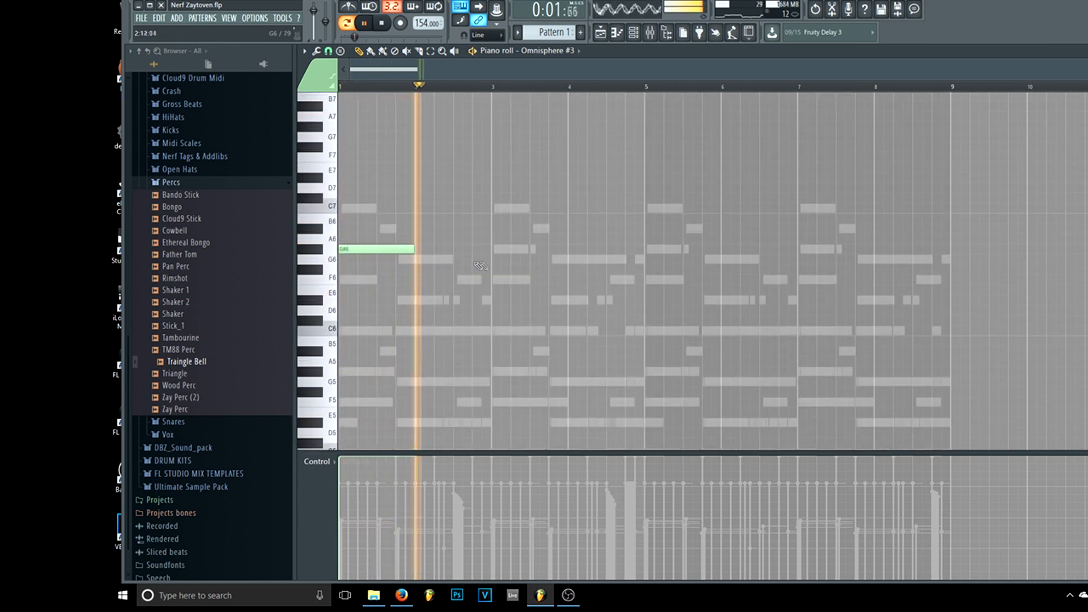
{"action": "left_click", "coordinate": [388, 24]}
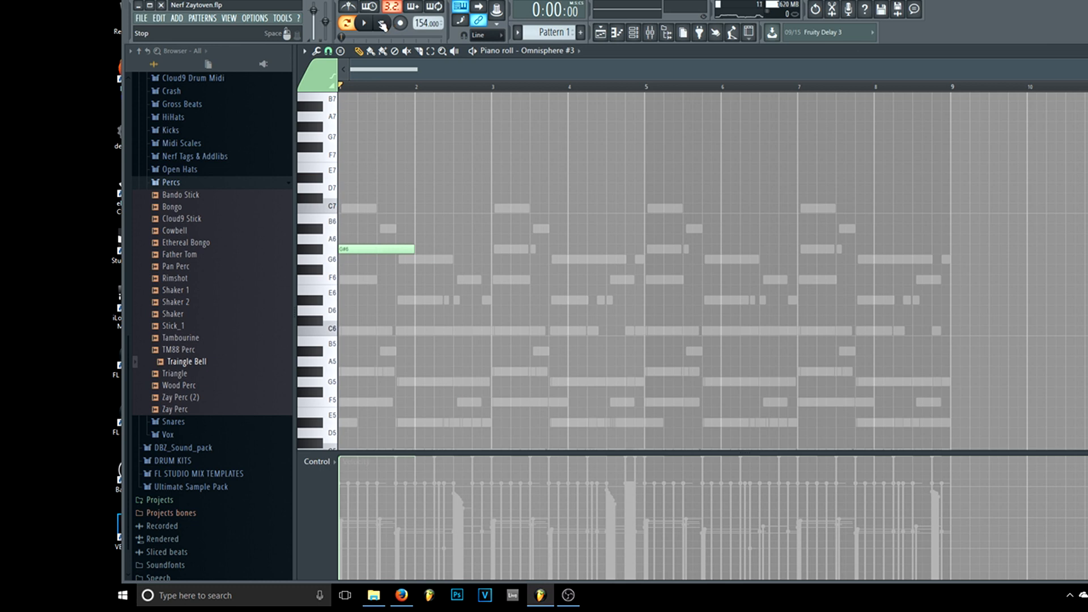
{"action": "scroll", "coordinate": [351, 166], "scroll_direction": "up", "scroll_amount": 2}
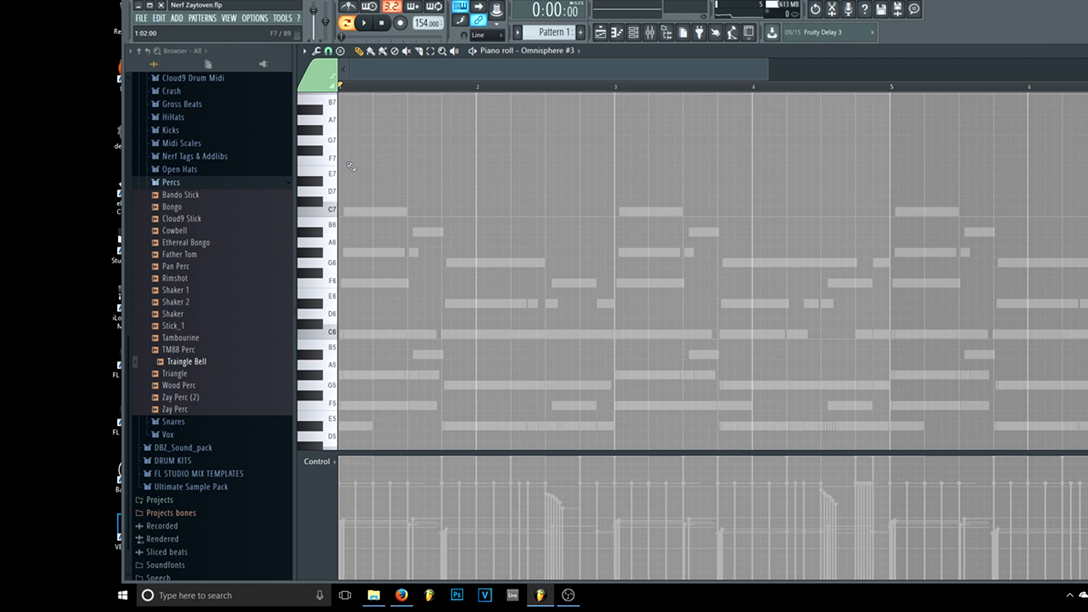
Step: Play the pattern with the channel rack open to audition the mix, and stop playback
{"action": "left_click", "coordinate": [635, 32]}
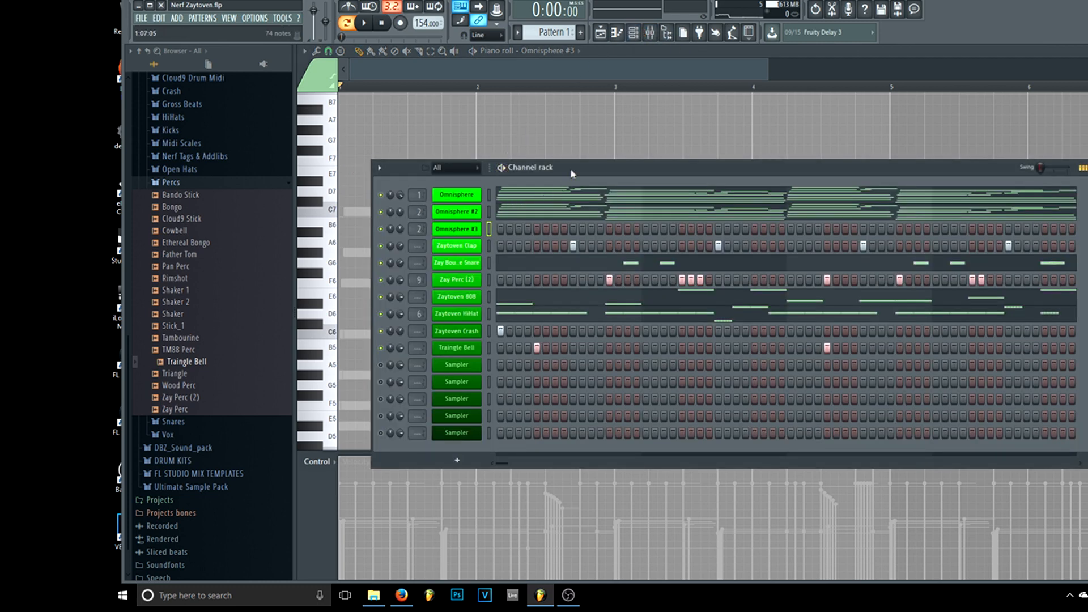
{"action": "right_click", "coordinate": [385, 196]}
{"action": "left_click", "coordinate": [760, 189]}
{"action": "left_click", "coordinate": [364, 23]}
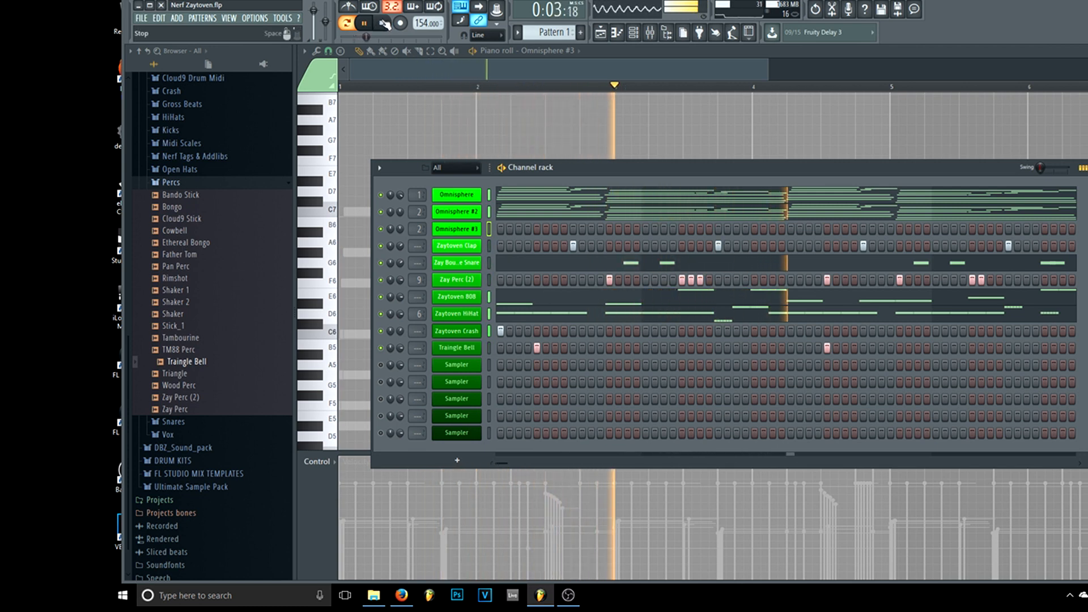
{"action": "left_click", "coordinate": [385, 24]}
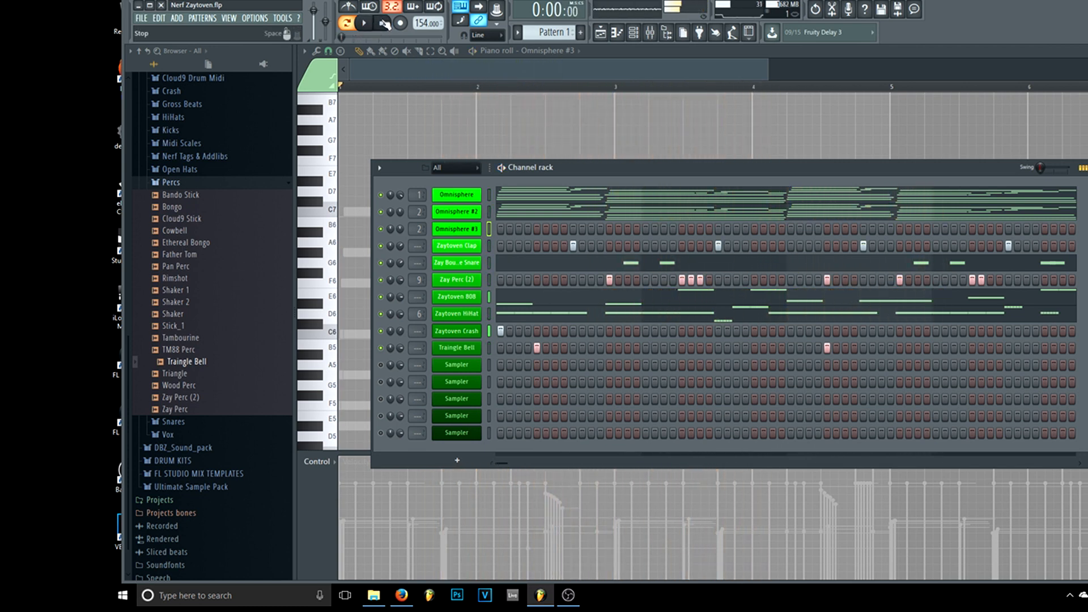
Step: Replace the Omnisphere #3 channel's instrument with Purity and route it to mixer track 3
{"action": "left_click", "coordinate": [460, 229]}
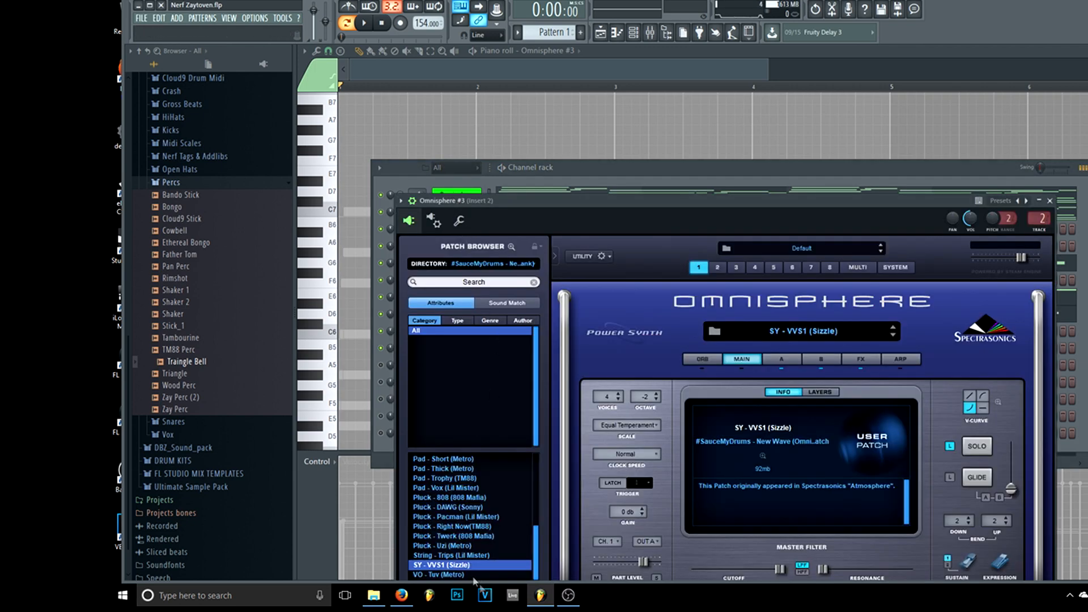
{"action": "left_click", "coordinate": [587, 180]}
{"action": "right_click", "coordinate": [479, 229]}
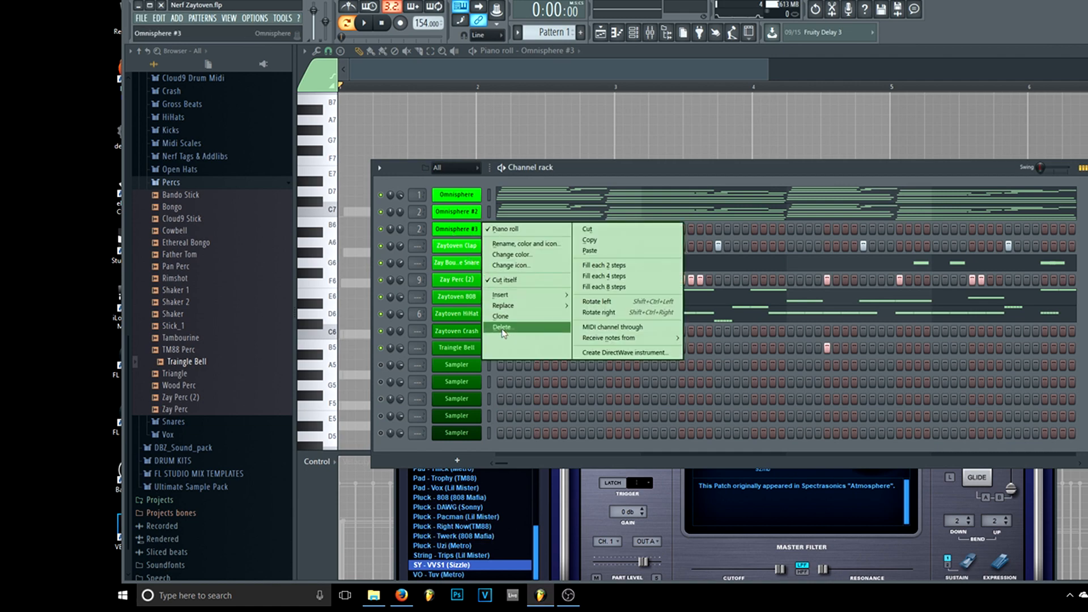
{"action": "mouse_move", "coordinate": [505, 306]}
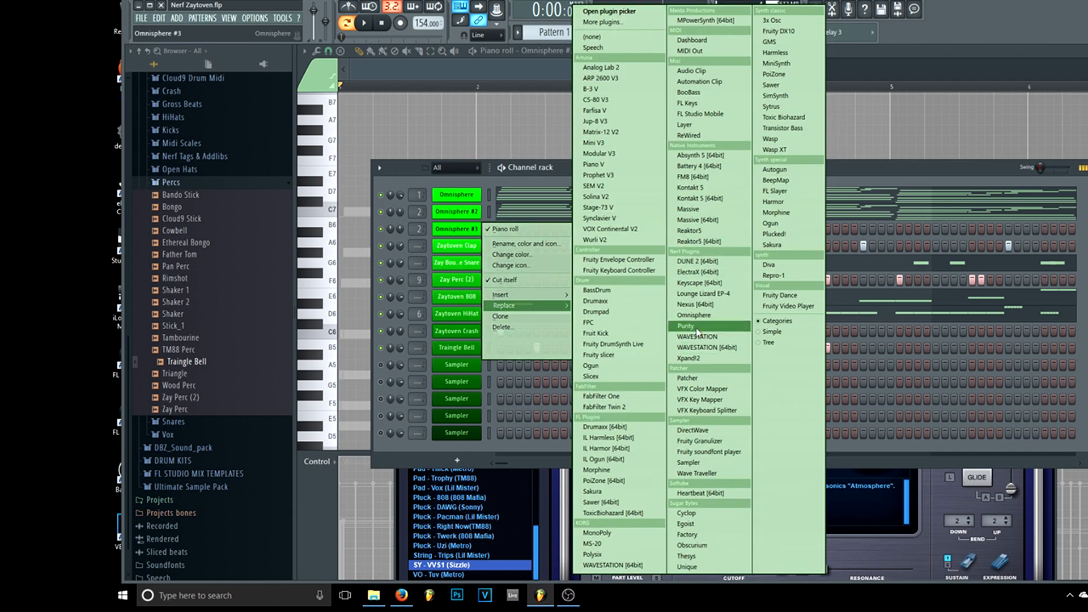
{"action": "left_click", "coordinate": [687, 326]}
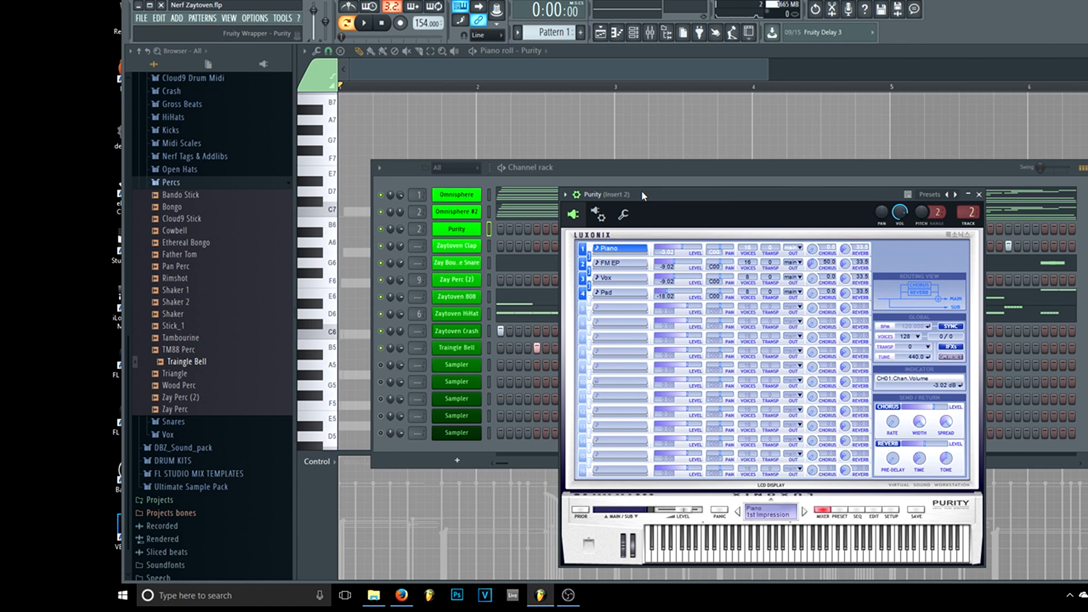
{"action": "scroll", "coordinate": [420, 229], "scroll_direction": "up", "scroll_amount": 1}
Step: Load the Panflute preset from Purity's Woodwind category
{"action": "left_click", "coordinate": [843, 514]}
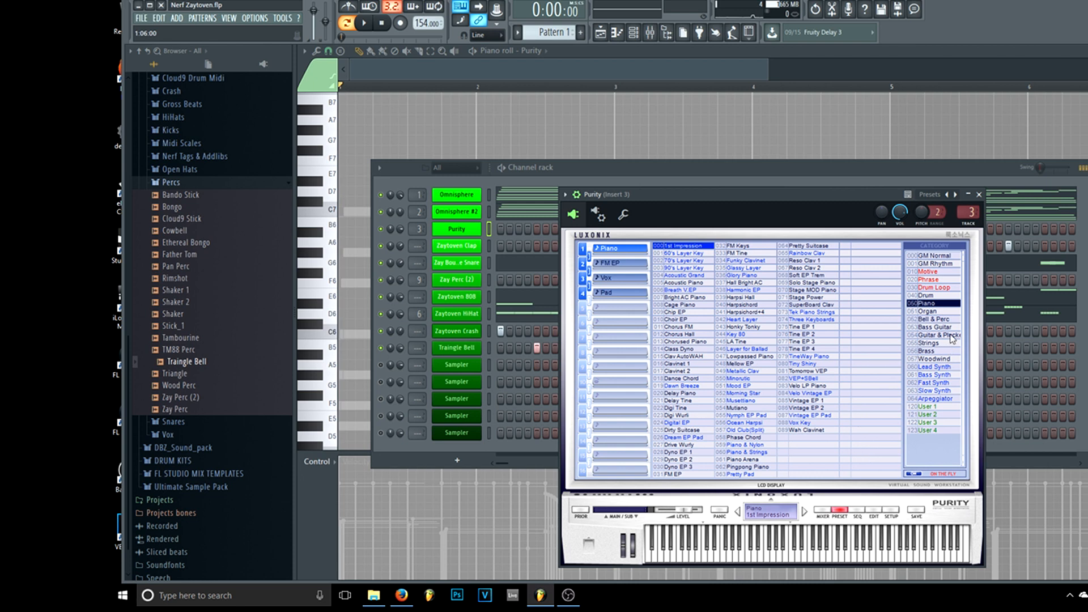
{"action": "left_click", "coordinate": [936, 360]}
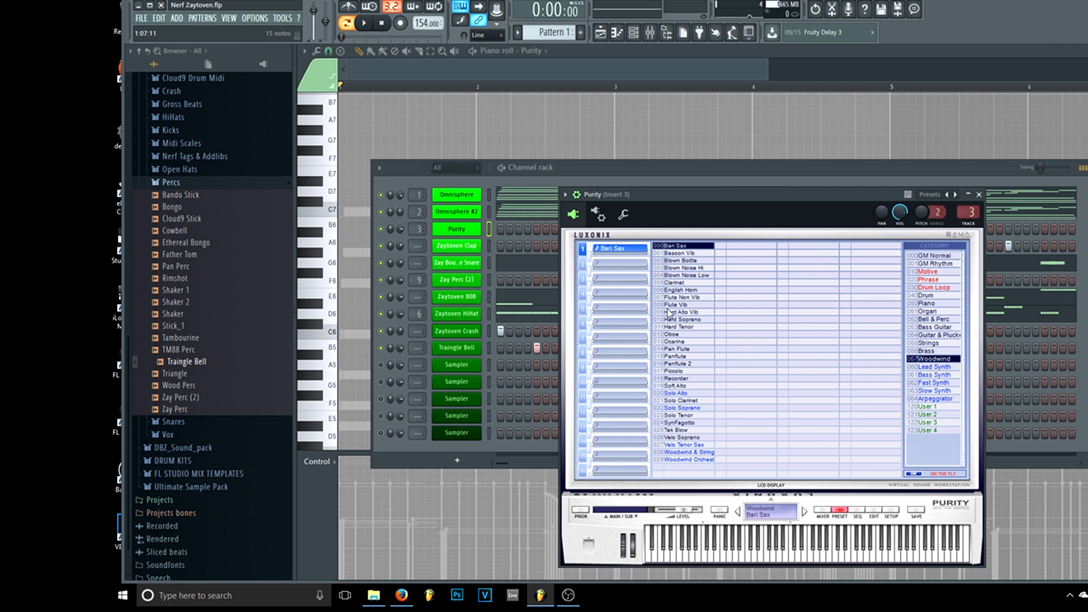
{"action": "left_click", "coordinate": [689, 358]}
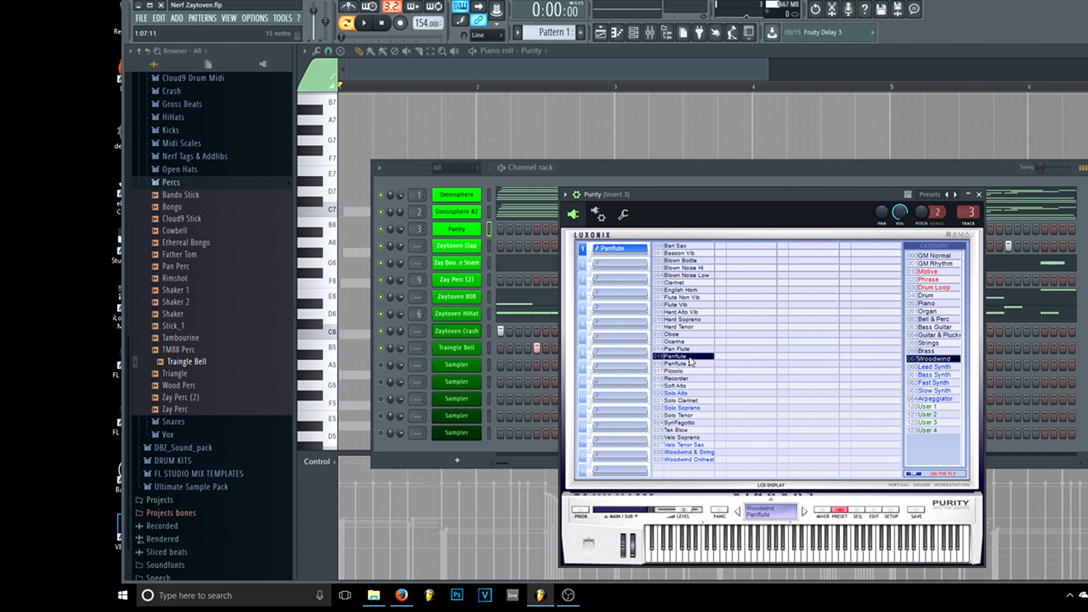
Step: Place a C6 note at the start of bar 1 in Purity's piano roll and audition it with the beat
{"action": "right_click", "coordinate": [449, 228]}
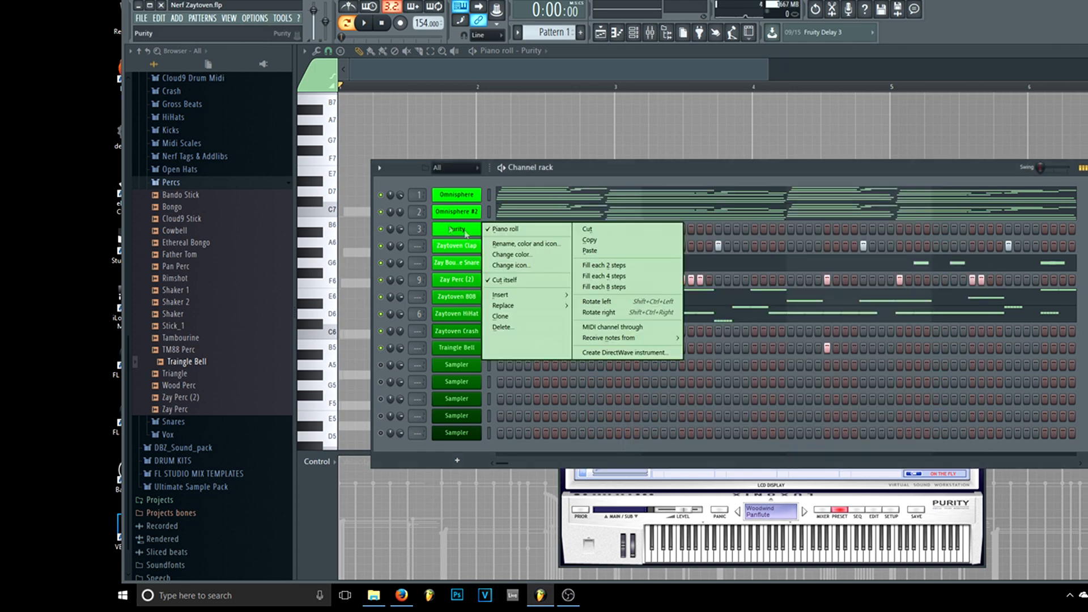
{"action": "left_click", "coordinate": [515, 232]}
{"action": "right_click", "coordinate": [474, 235]}
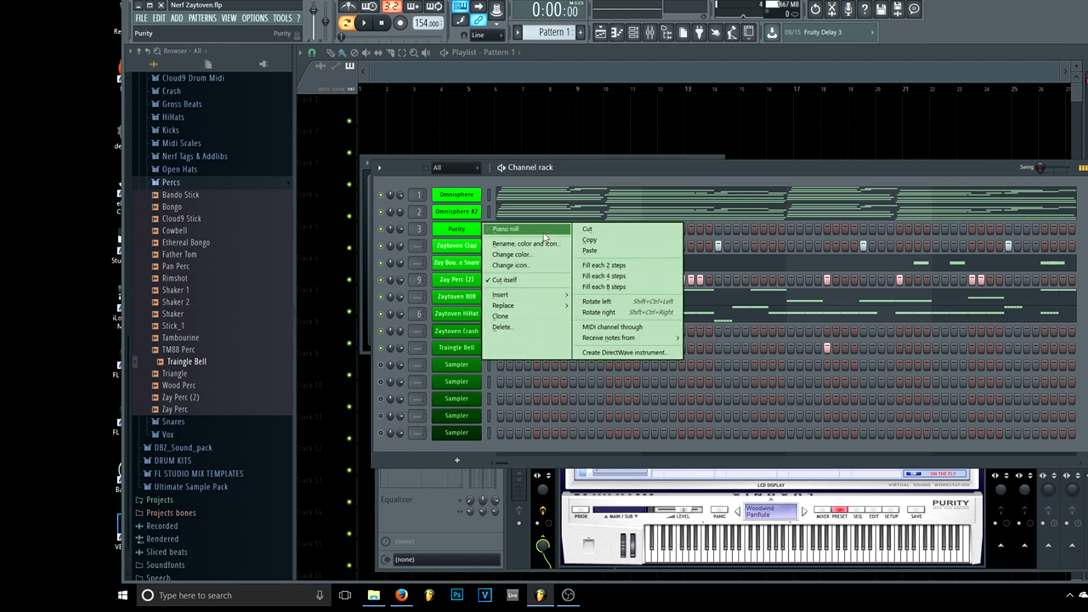
{"action": "left_click", "coordinate": [540, 232]}
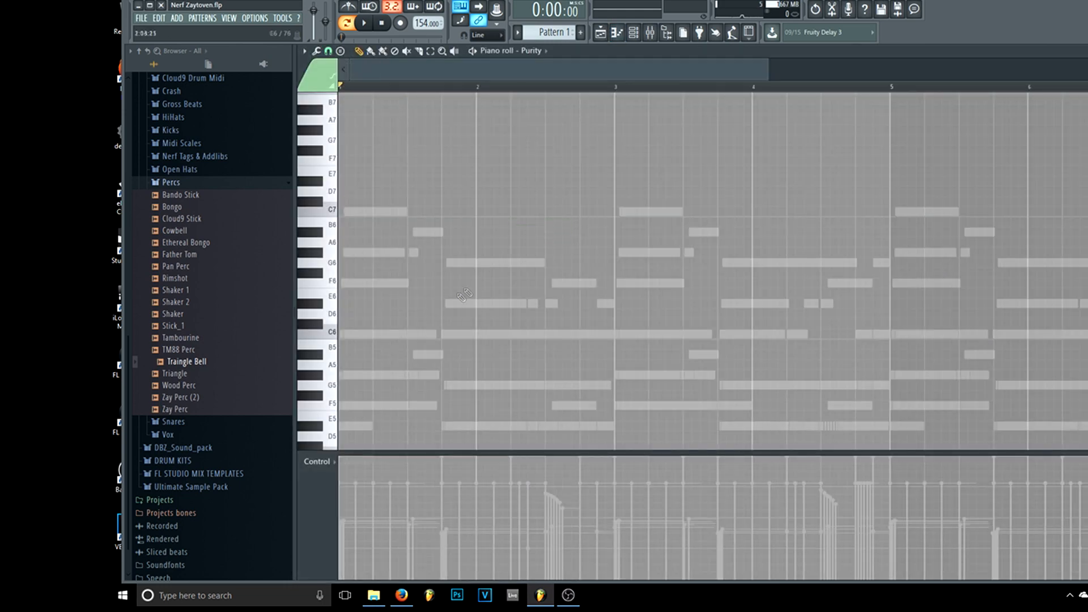
{"action": "left_click", "coordinate": [369, 334]}
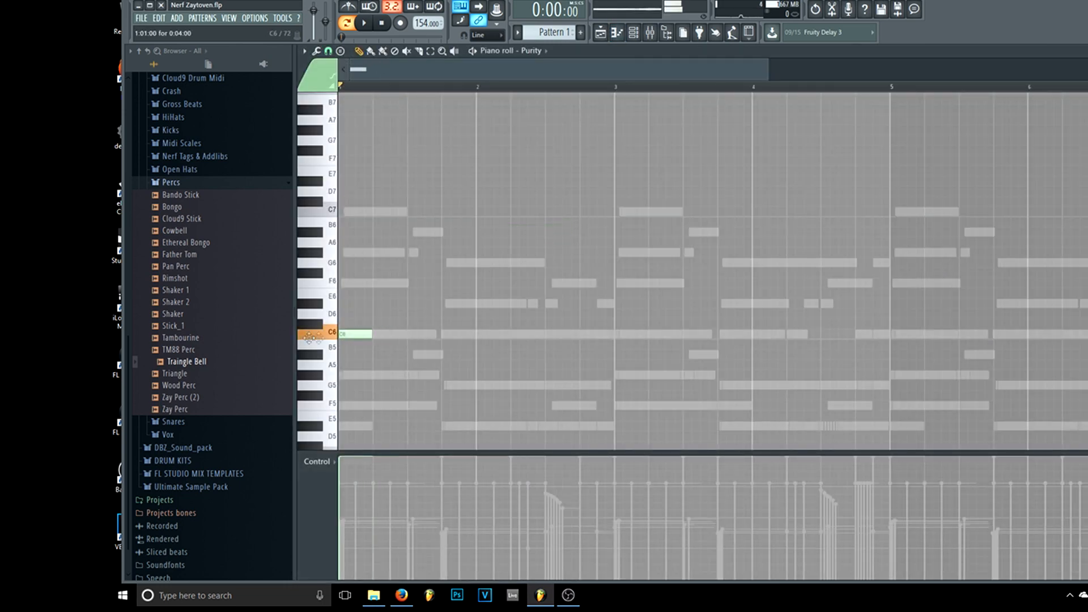
{"action": "key", "text": "space"}
{"action": "key", "text": "space"}
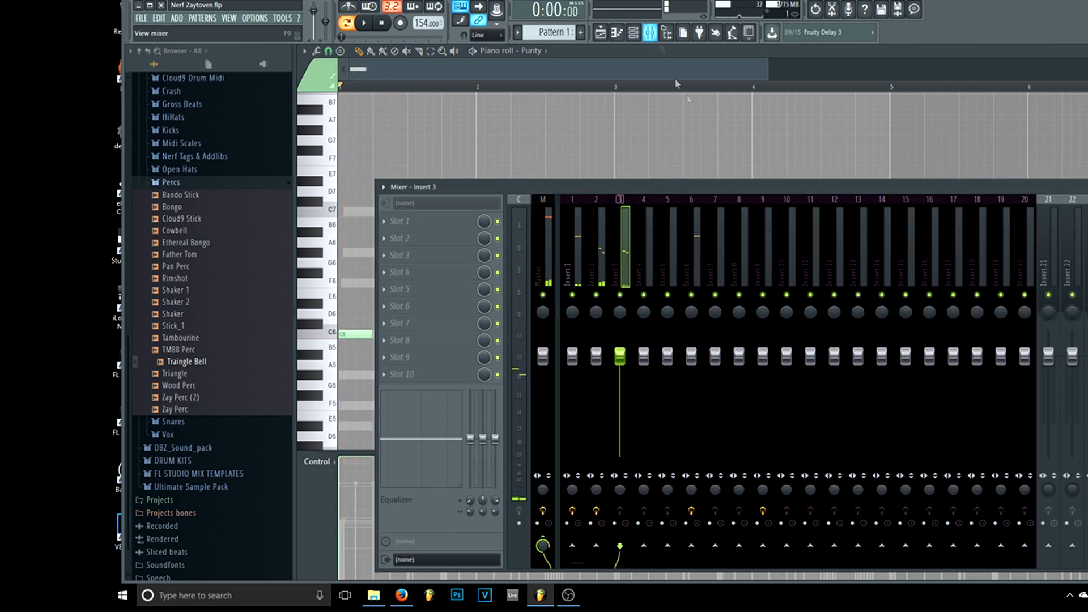
Step: Switch Purity to the Panflute 2 preset and audition it with the pattern
{"action": "left_click", "coordinate": [650, 33]}
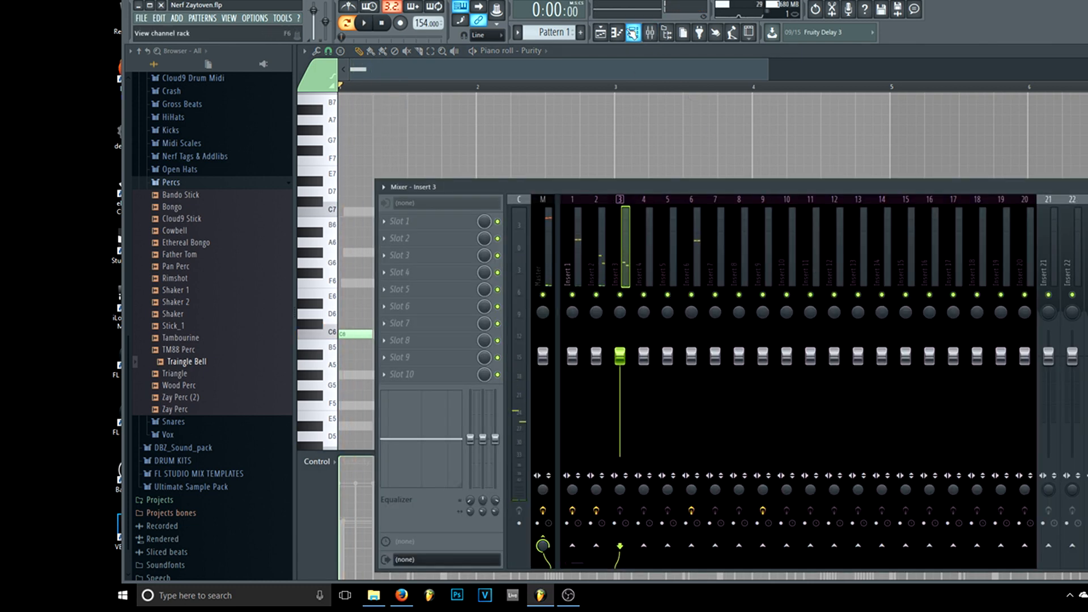
{"action": "left_click", "coordinate": [633, 32]}
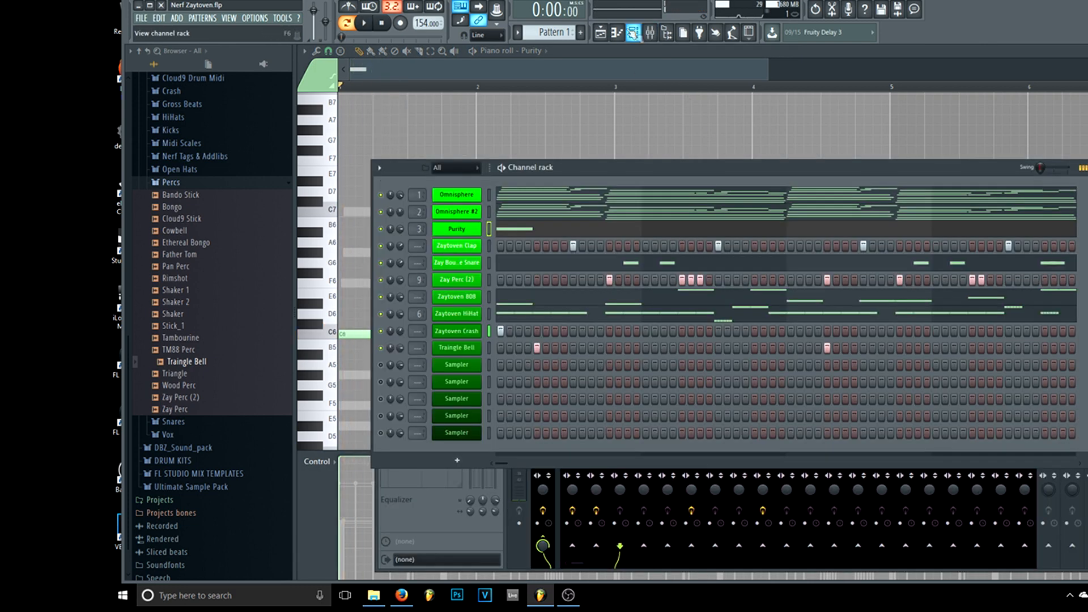
{"action": "left_click", "coordinate": [457, 229]}
{"action": "left_click", "coordinate": [684, 364]}
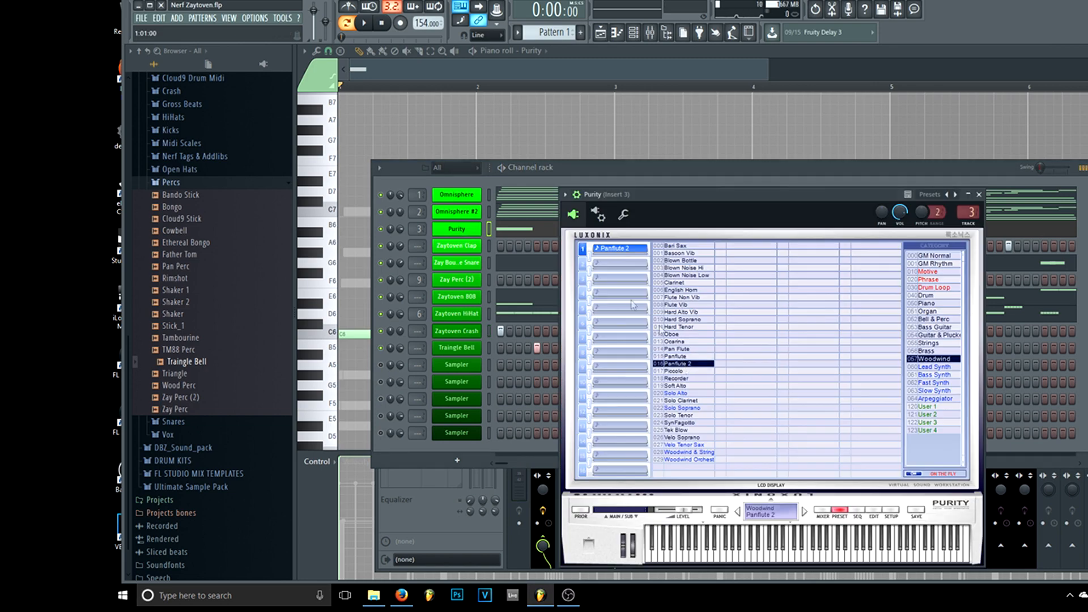
{"action": "left_click", "coordinate": [364, 23]}
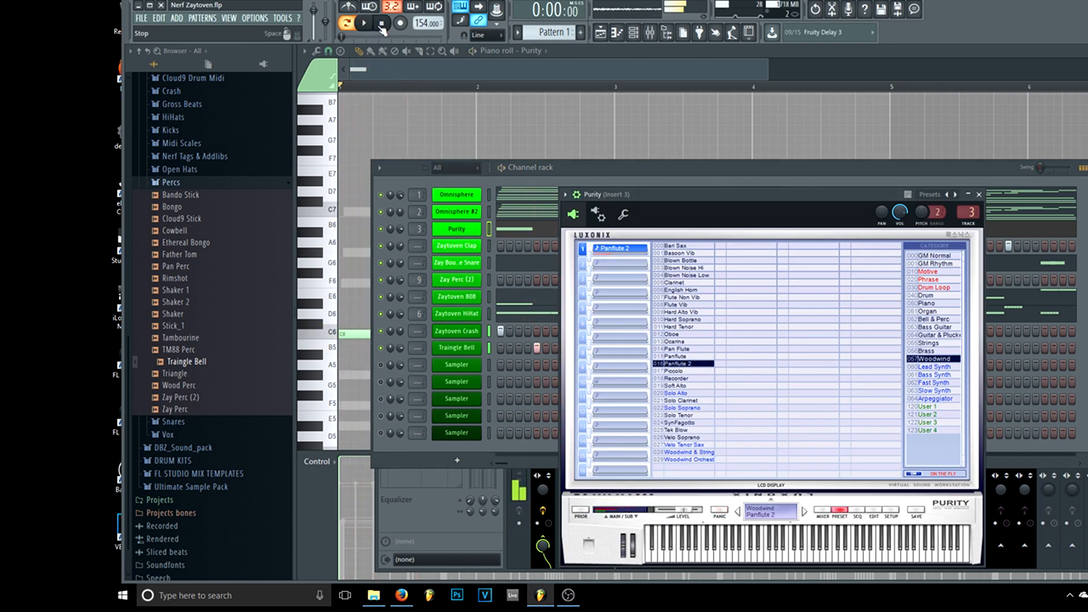
Step: Extend Purity's C6 note to half a bar, add a short G#6 and a longer A#6 after it, and play the phrase
{"action": "left_click", "coordinate": [405, 230]}
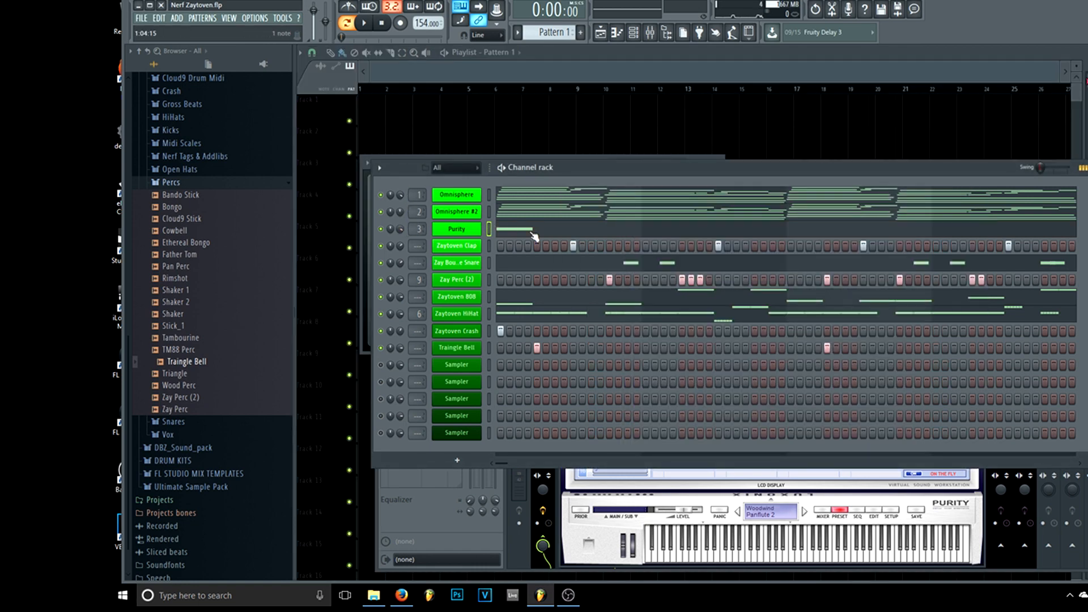
{"action": "left_click", "coordinate": [532, 233]}
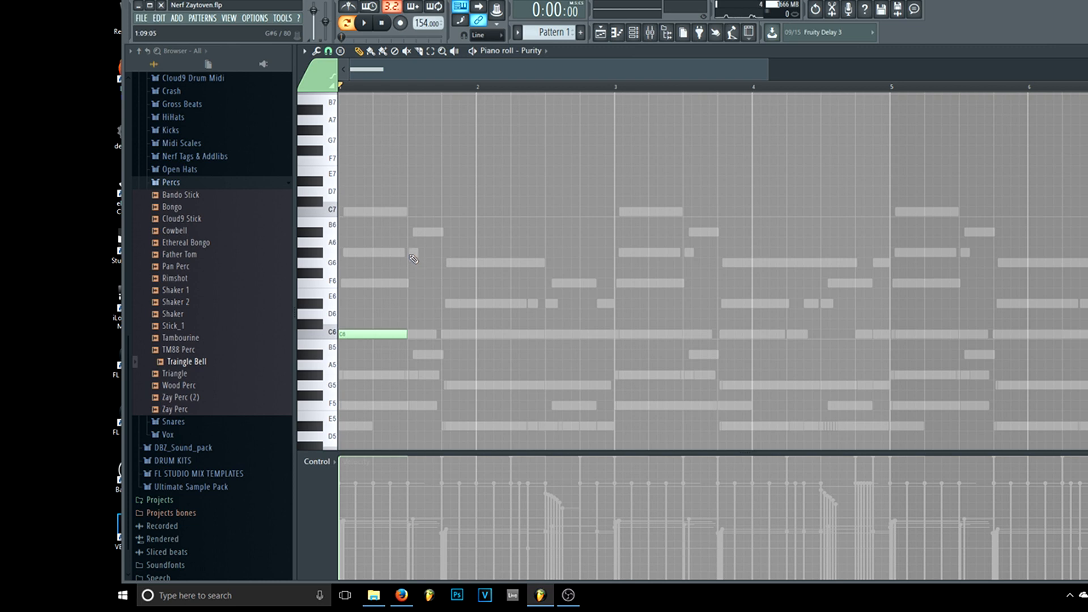
{"action": "left_click", "coordinate": [411, 253]}
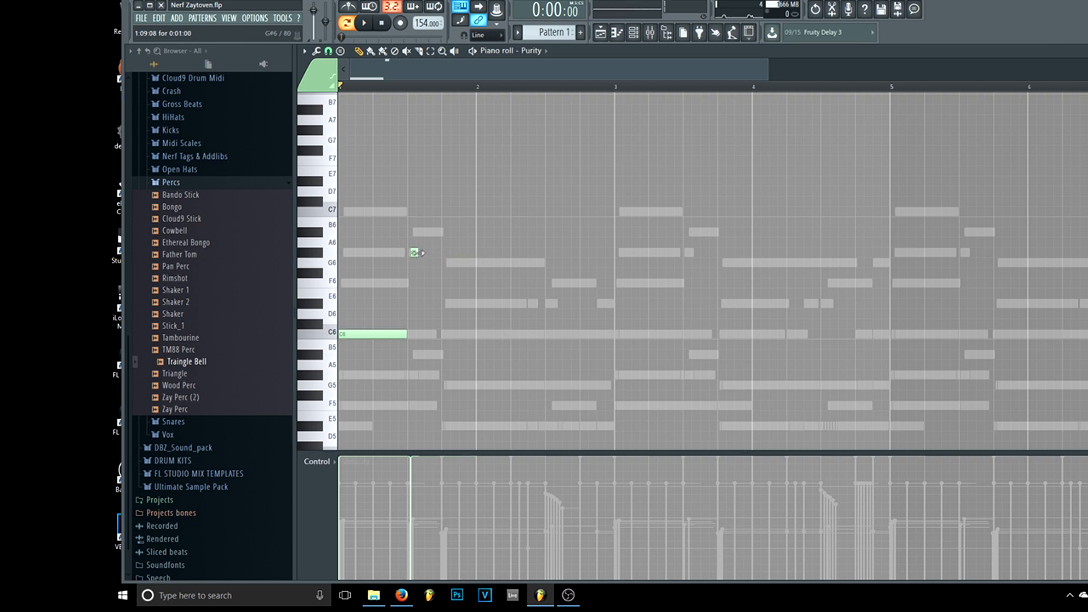
{"action": "left_click_drag", "start_coordinate": [416, 254], "coordinate": [410, 253]}
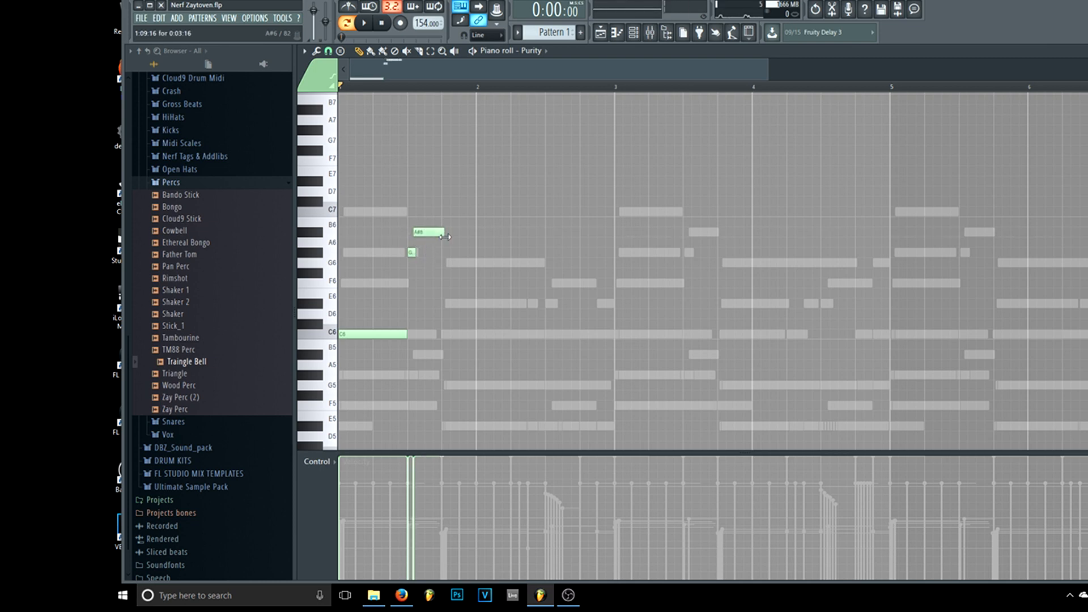
{"action": "key", "text": "space"}
{"action": "key", "text": "space"}
{"action": "key", "text": "space"}
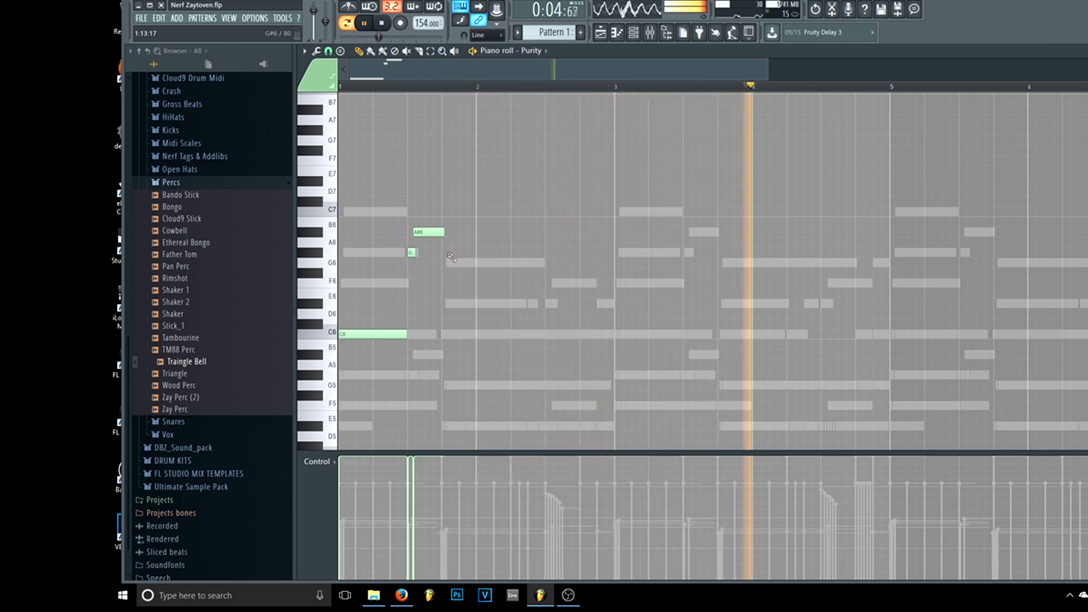
{"action": "key", "text": "space"}
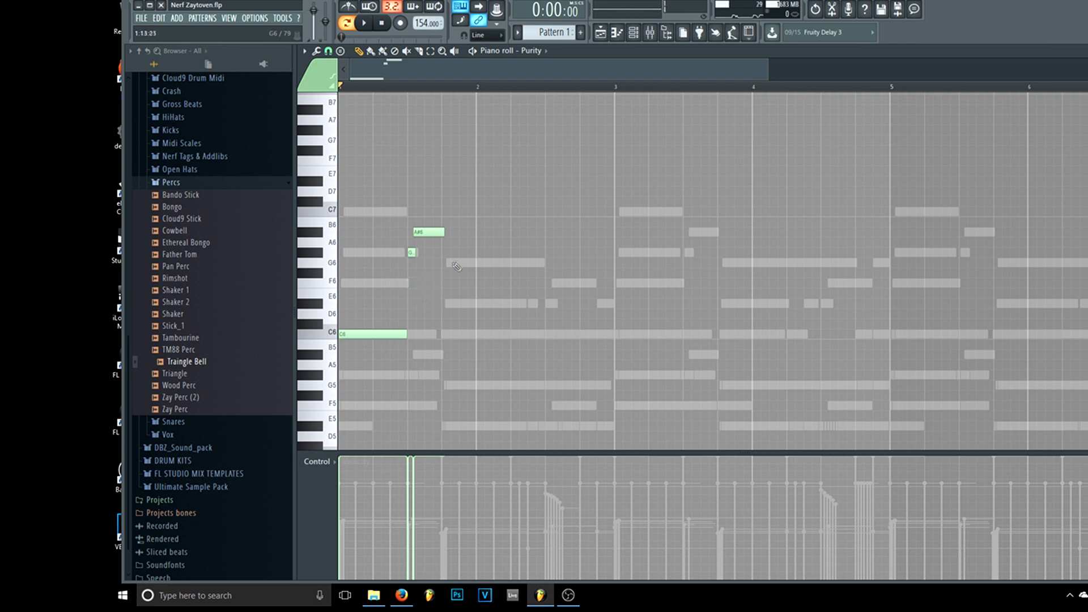
Step: Select the G#6 and A#6 notes, transpose them down to D#6 and F6, shorten them slightly, and audition the phrase
{"action": "left_click_drag", "start_coordinate": [450, 264], "coordinate": [391, 220]}
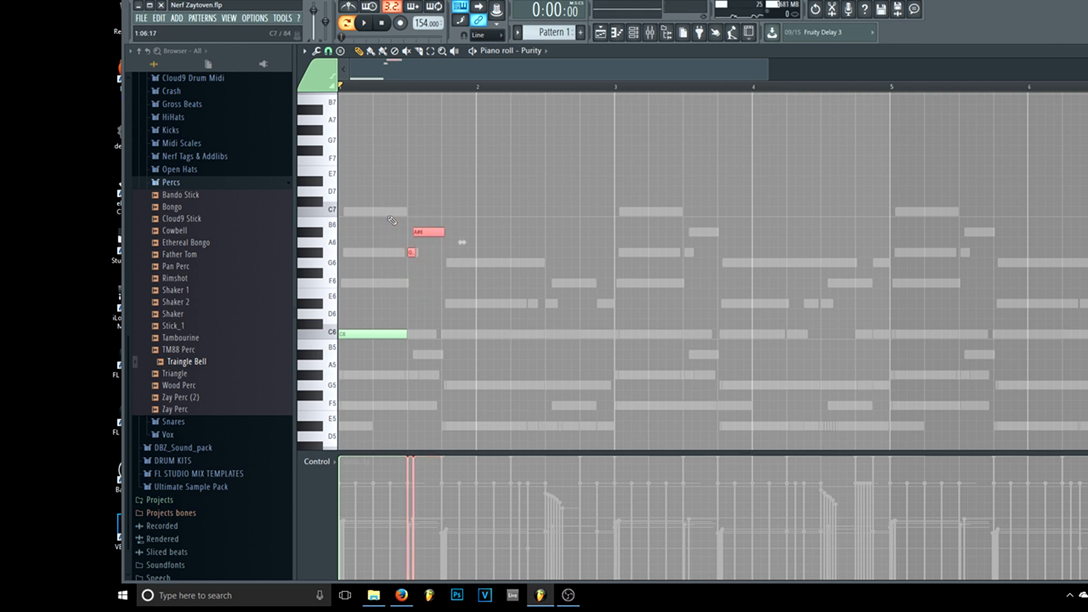
{"action": "key", "text": "space"}
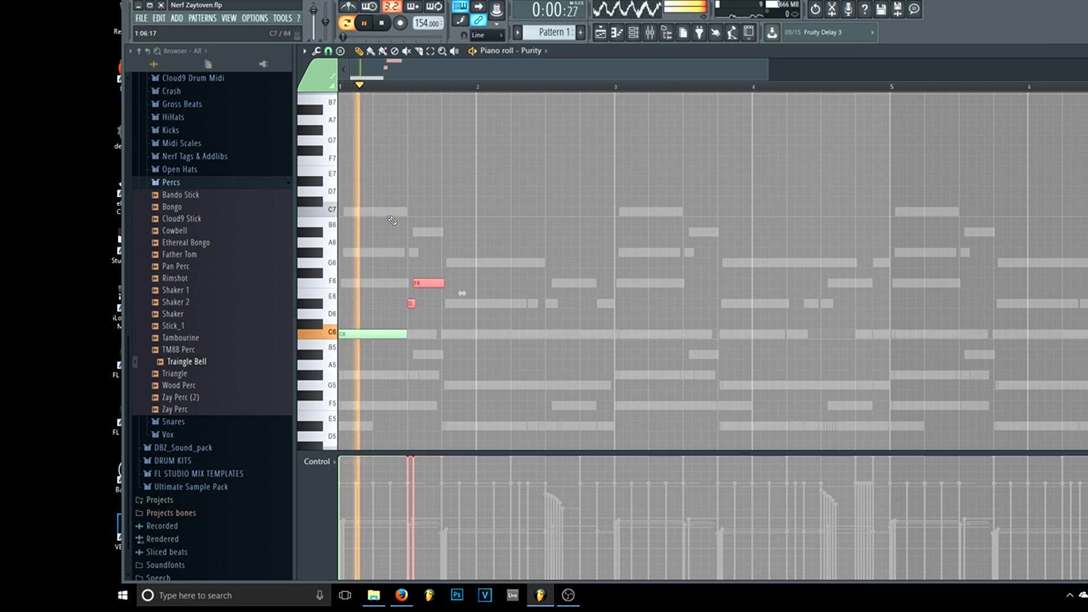
{"action": "key", "text": "space"}
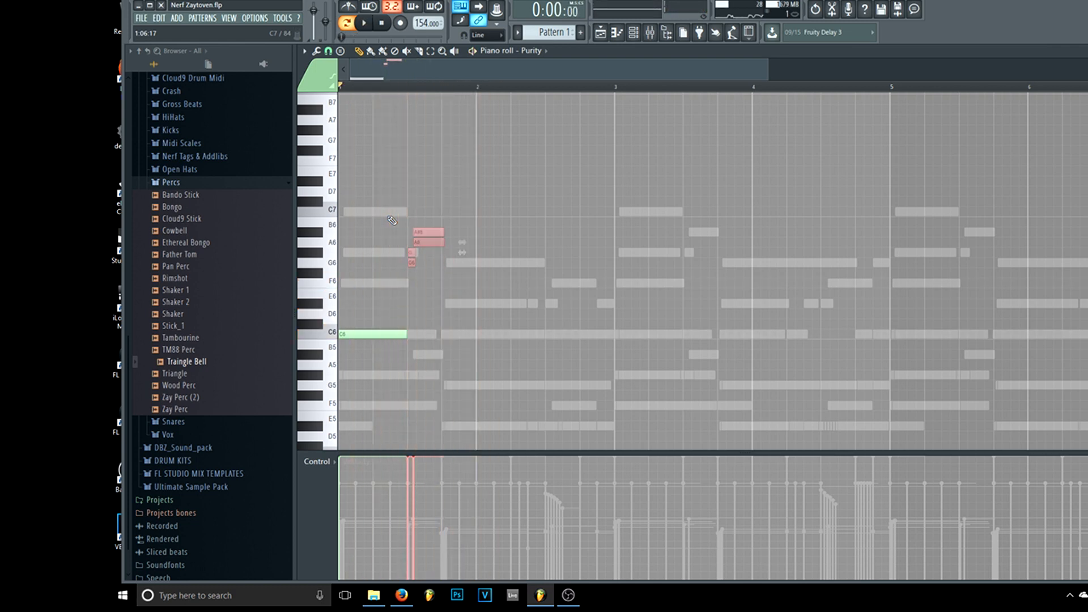
{"action": "key", "text": "space"}
{"action": "key", "text": "space"}
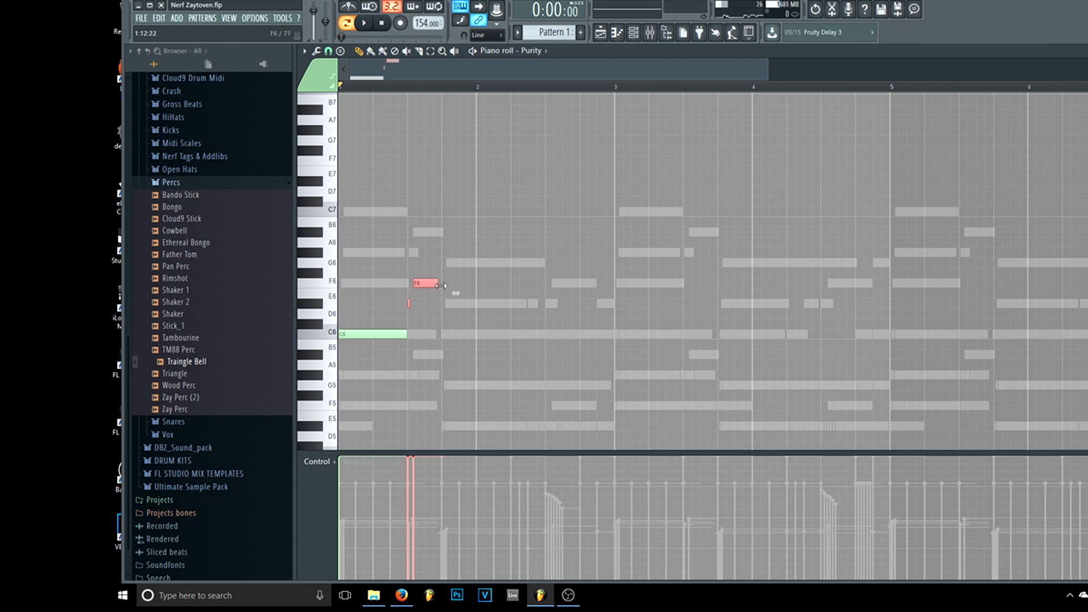
Step: Add a C6 note late in bar 1 after the F6, extend it to the middle of bar 2, and audition the phrase
{"action": "left_click", "coordinate": [451, 302], "text": "ctrl"}
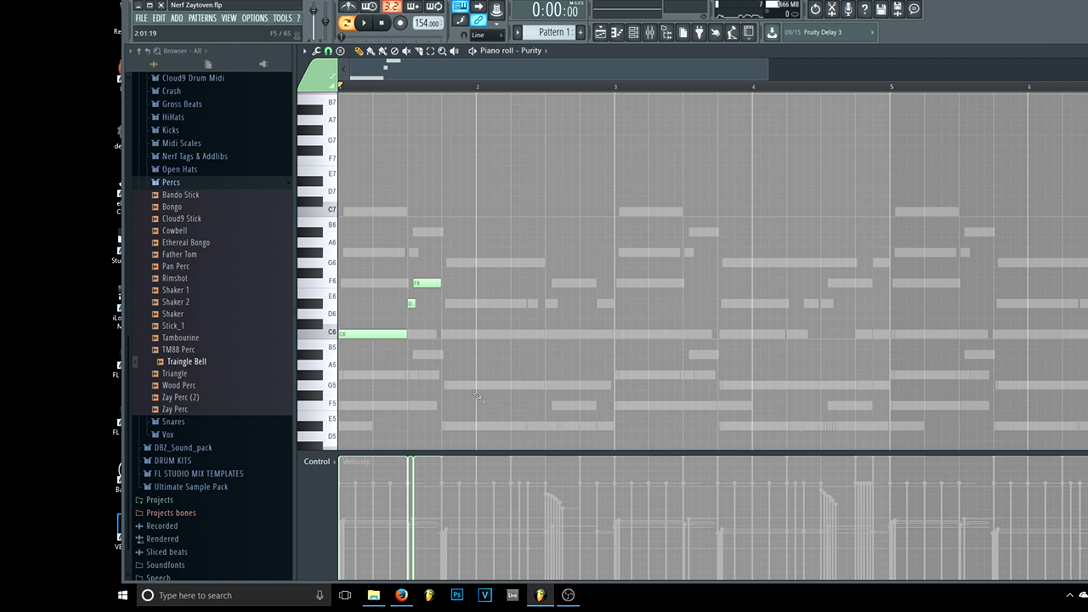
{"action": "left_click", "coordinate": [447, 335]}
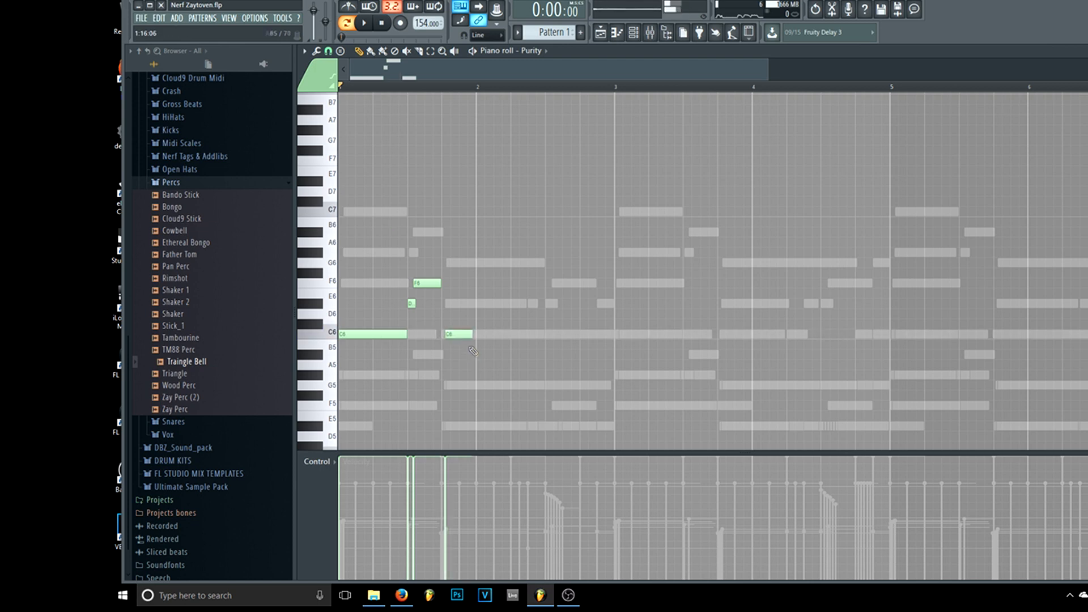
{"action": "key", "text": "space"}
{"action": "left_click_drag", "start_coordinate": [470, 334], "coordinate": [553, 336]}
{"action": "key", "text": "space"}
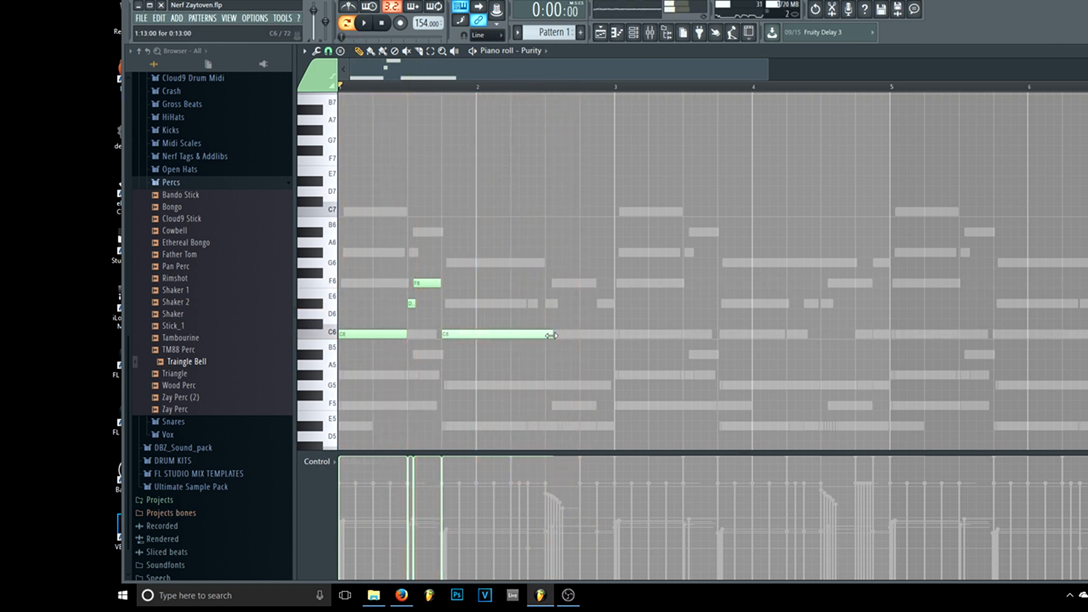
{"action": "key", "text": "space"}
{"action": "mouse_move", "coordinate": [553, 335]}
{"action": "left_mouse_down"}
{"action": "mouse_move", "coordinate": [570, 336]}
{"action": "mouse_move", "coordinate": [544, 336]}
{"action": "left_mouse_up"}
Step: Place an F6 note at the middle of bar 2, shorten it to four steps, and play the phrase
{"action": "left_click", "coordinate": [553, 283]}
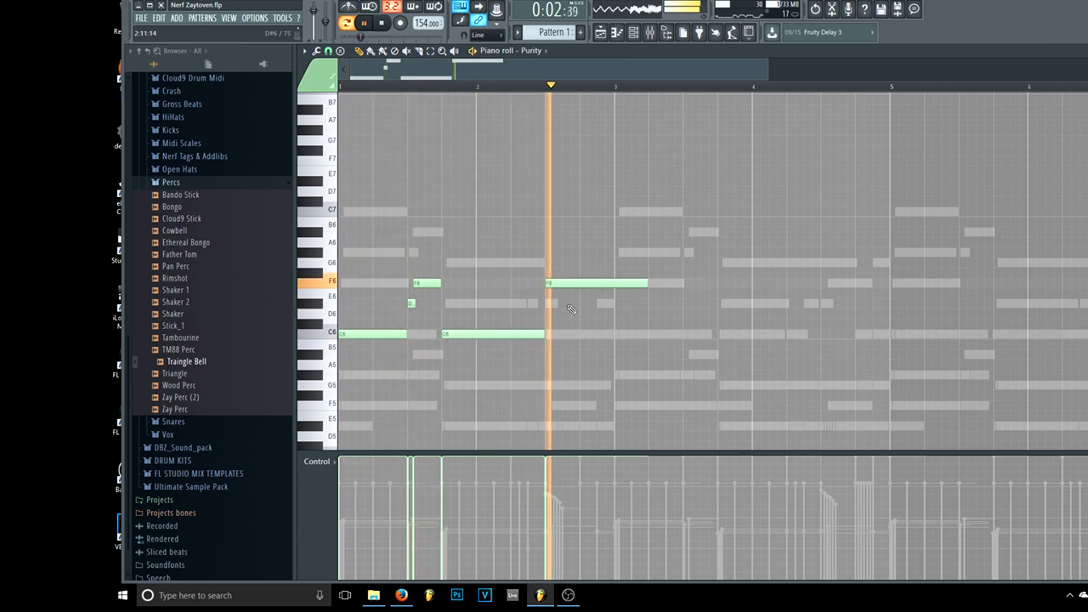
{"action": "key", "text": "space"}
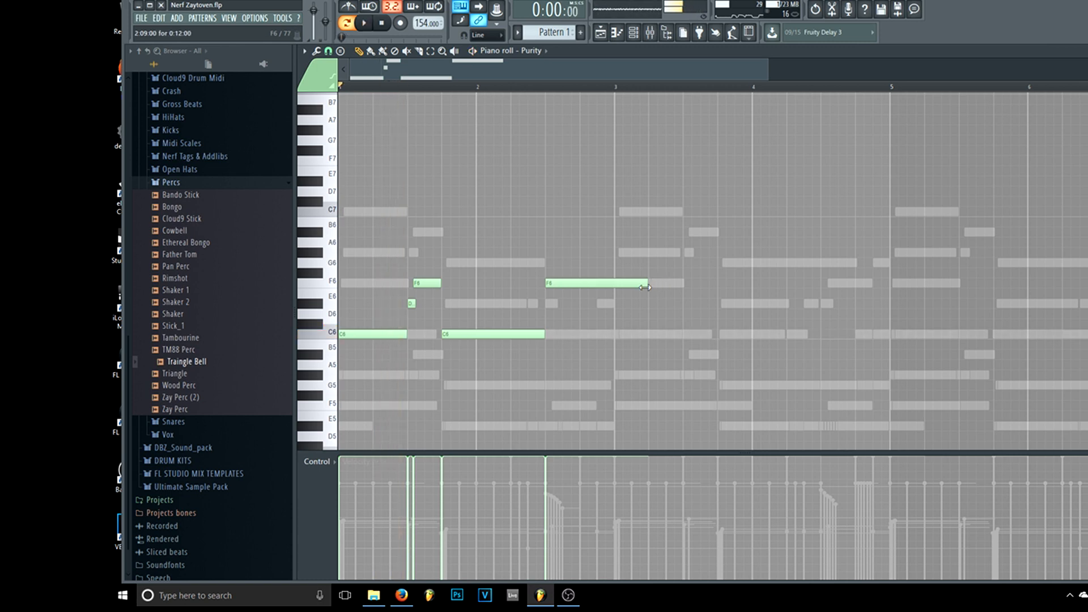
{"action": "key", "text": "space"}
{"action": "left_click_drag", "start_coordinate": [581, 298], "coordinate": [577, 297]}
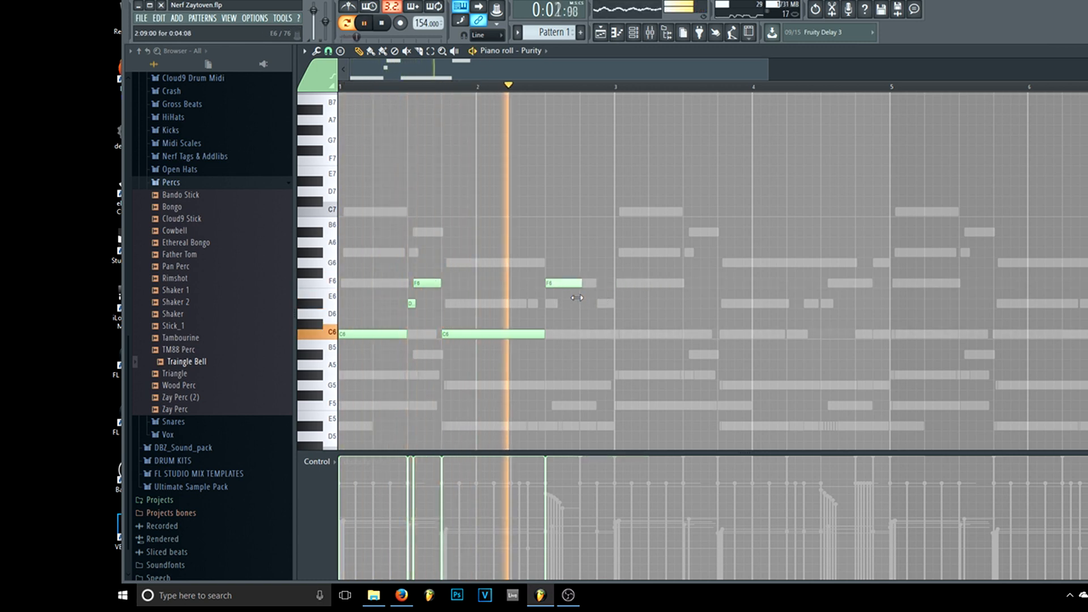
Step: Lower the long C6 note to A#5, raise bar 2's F6 to G6, and replay the phrase
{"action": "left_click_drag", "start_coordinate": [474, 334], "coordinate": [475, 354]}
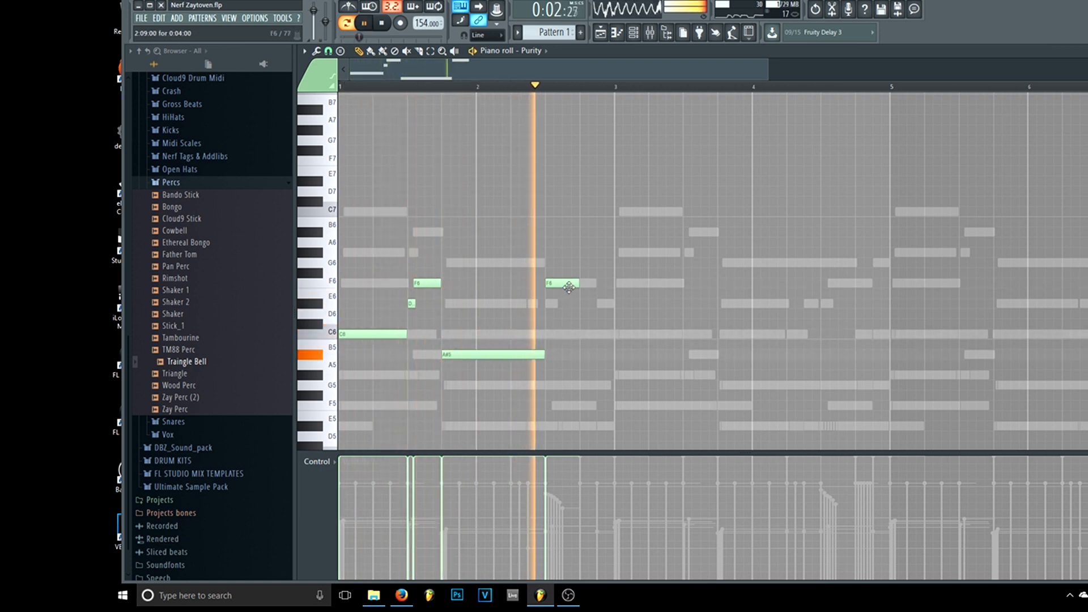
{"action": "key", "text": "space"}
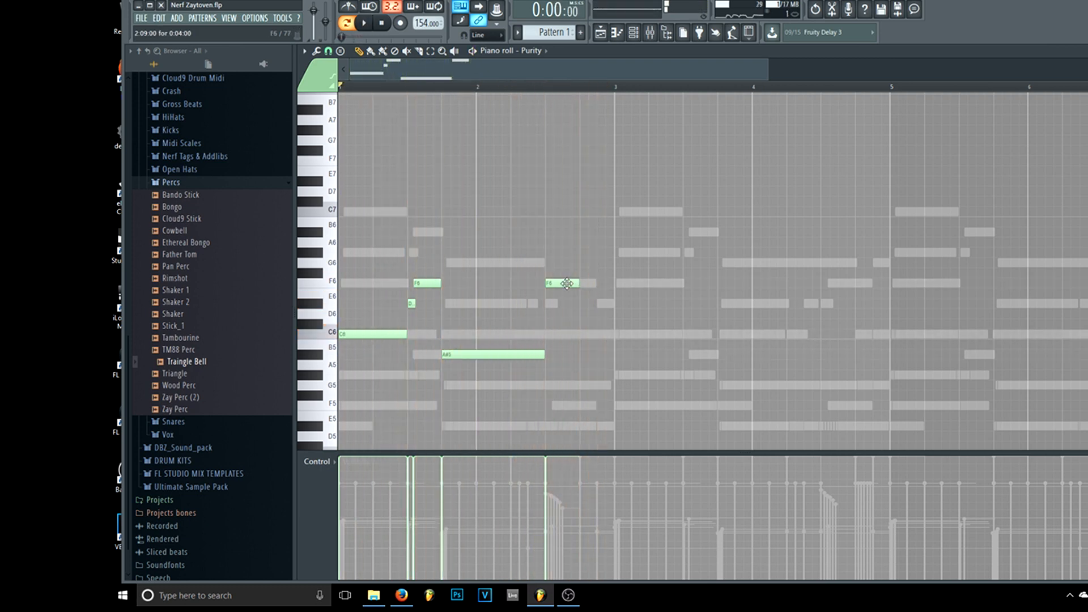
{"action": "left_click_drag", "start_coordinate": [567, 283], "coordinate": [567, 263]}
{"action": "key", "text": "space"}
Step: Add a D#6 note at the end of bar 2, shorten it to two steps, and audition the two-bar phrase
{"action": "left_click", "coordinate": [617, 304]}
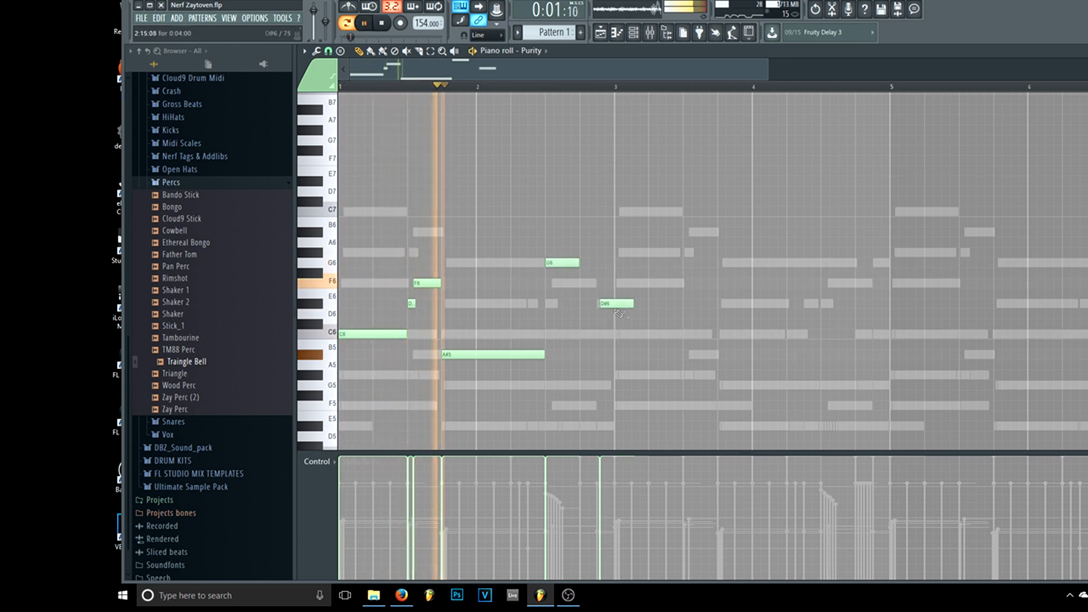
{"action": "mouse_move", "coordinate": [625, 305]}
{"action": "left_mouse_down"}
{"action": "mouse_move", "coordinate": [615, 305]}
{"action": "mouse_move", "coordinate": [626, 305]}
{"action": "left_mouse_up"}
{"action": "key", "text": "space"}
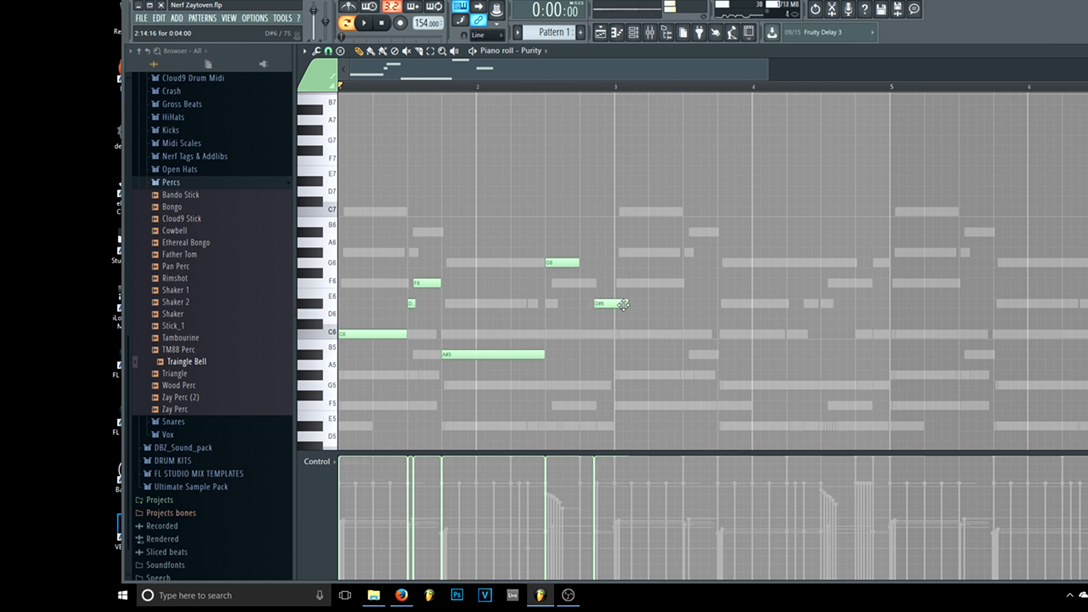
{"action": "key", "text": "space"}
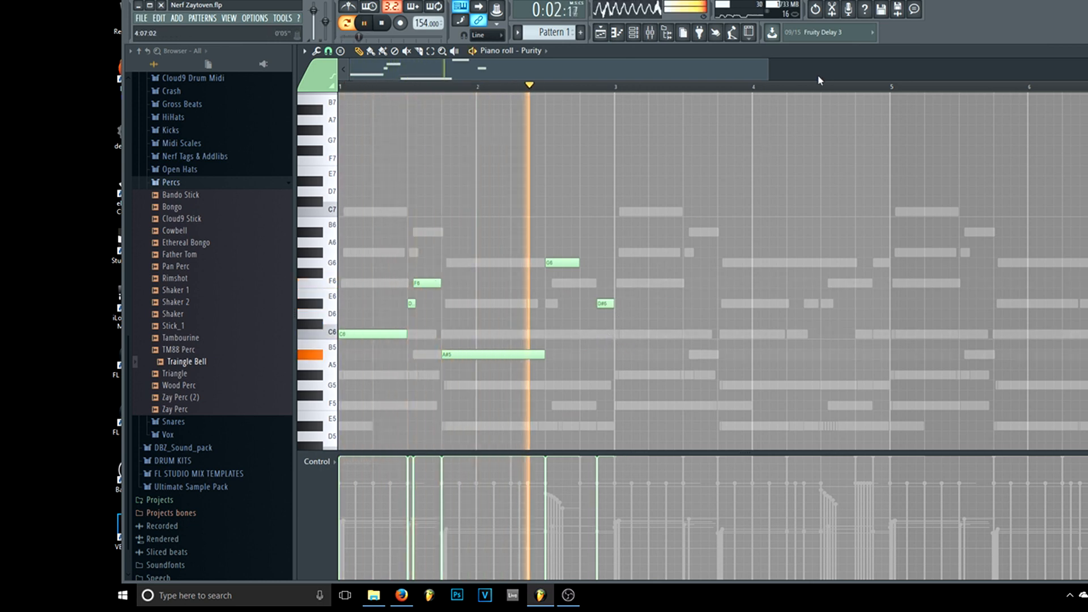
{"action": "key", "text": "space"}
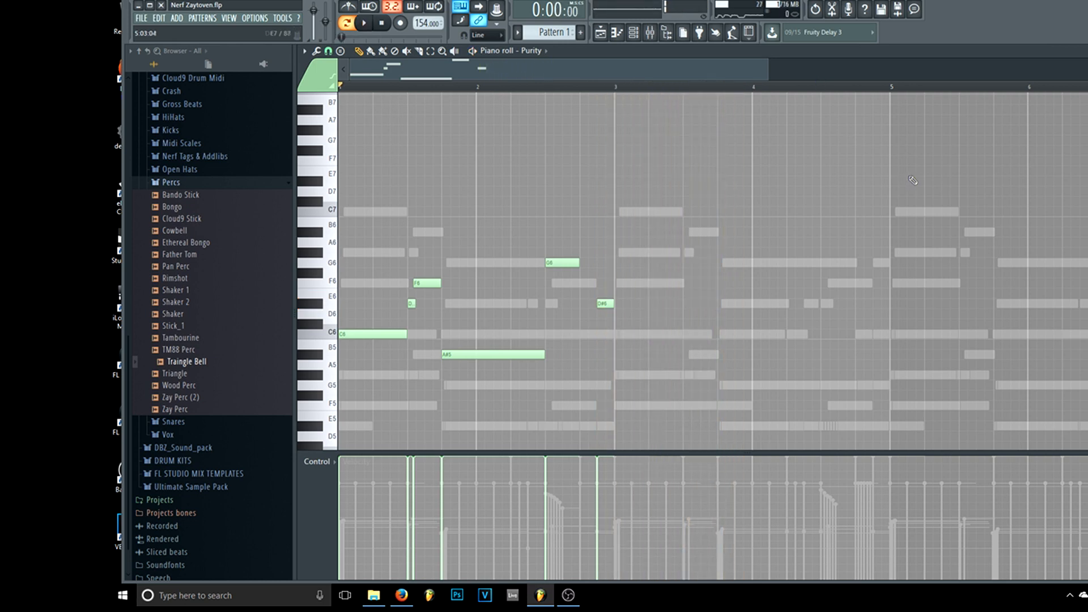
Step: Select all of the two-bar phrase, duplicate it into bars 3 and 4, and play the result
{"action": "left_click_drag", "start_coordinate": [643, 405], "coordinate": [111, 42]}
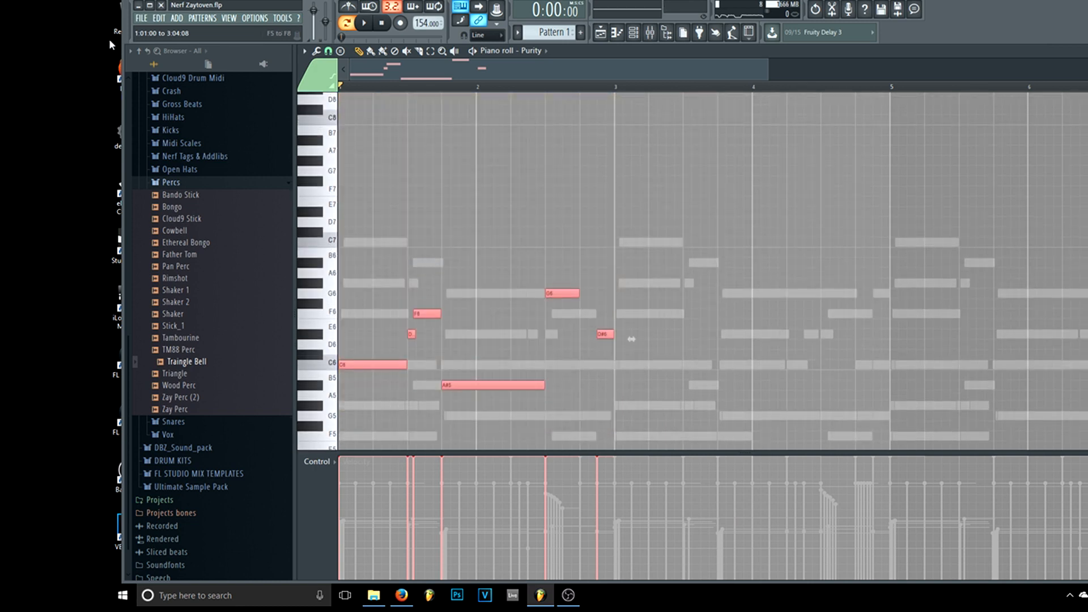
{"action": "key", "text": "ctrl+b"}
{"action": "key", "text": "space"}
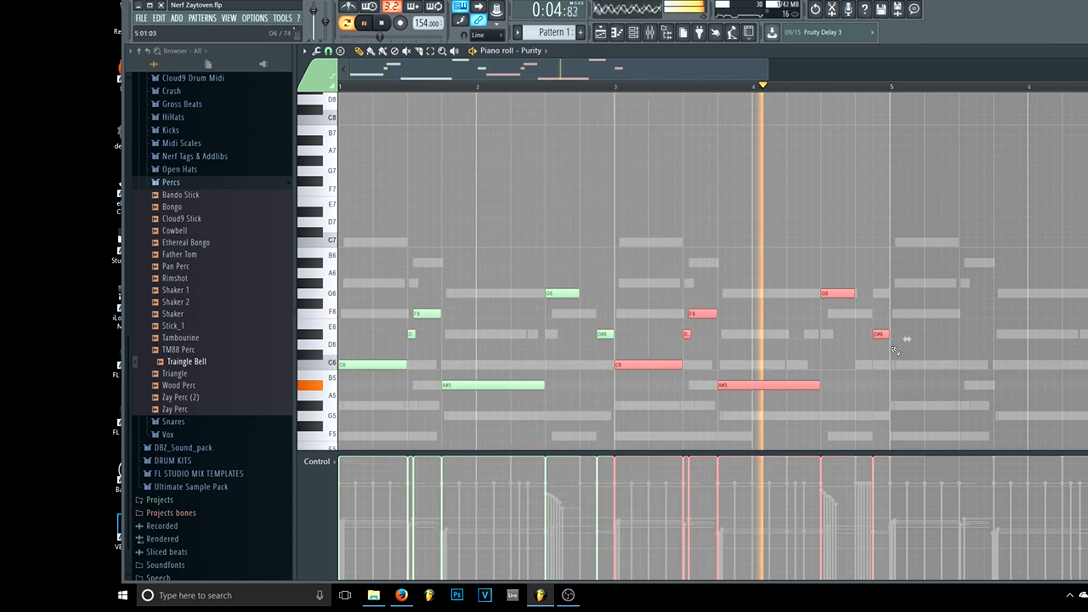
Step: Raise the final note of bar 4 to C7, move it directly after the G6, and audition the ending
{"action": "left_click_drag", "start_coordinate": [888, 349], "coordinate": [876, 310]}
{"action": "key", "text": "ctrl+Up"}
{"action": "scroll", "coordinate": [883, 329], "scroll_direction": "up", "scroll_amount": 1}
{"action": "key", "text": "space"}
{"action": "scroll", "coordinate": [896, 295], "scroll_direction": "up", "scroll_amount": 1}
{"action": "key", "text": "space"}
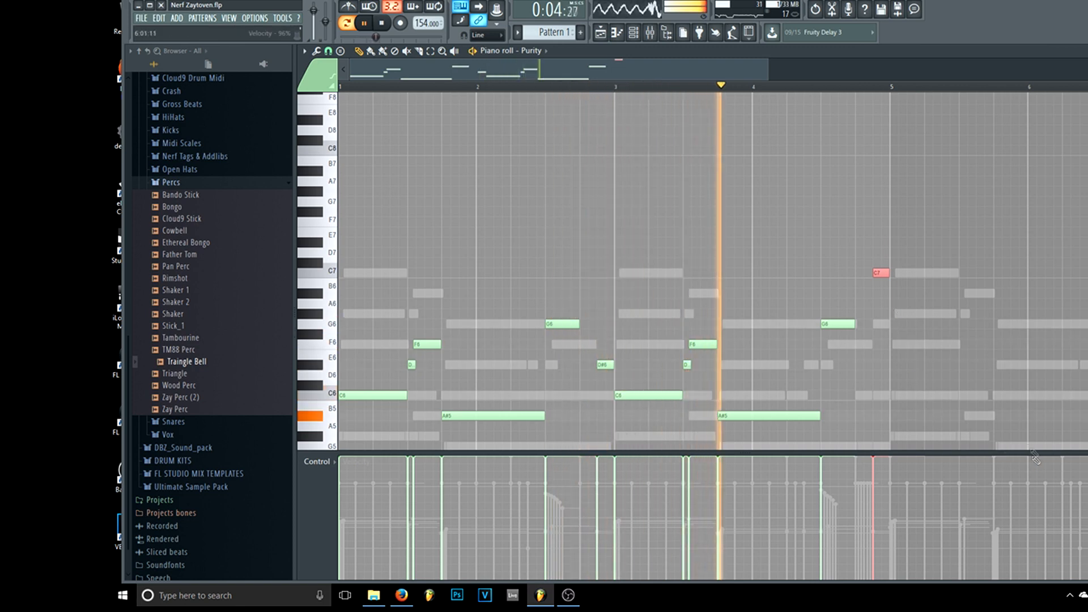
{"action": "key", "text": "space"}
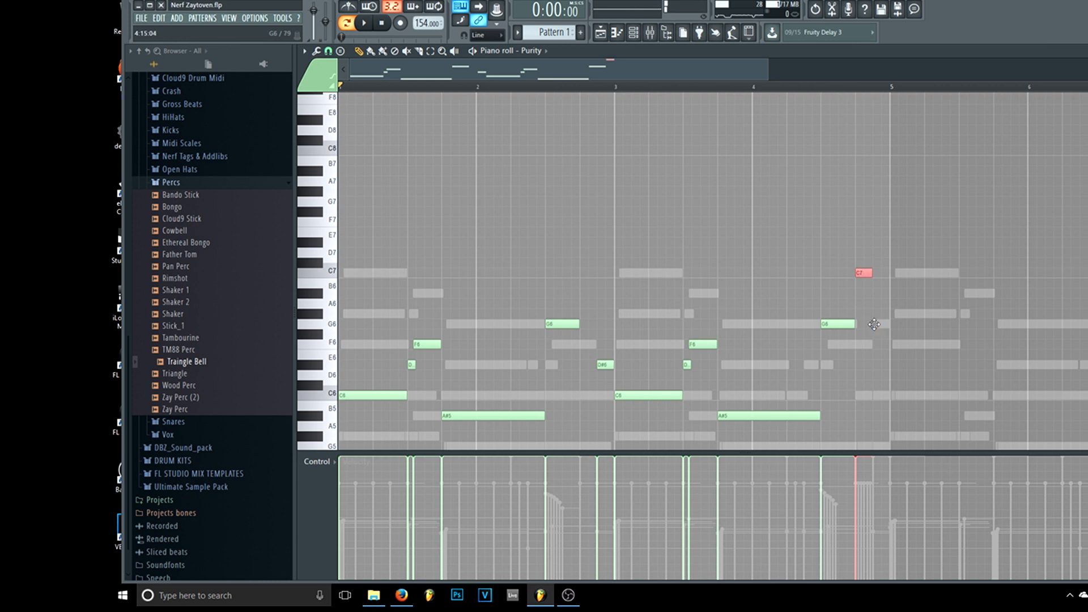
Step: Add a two-step F6 note at the end of bar 4, audition it, and lower it to D#6
{"action": "left_click_drag", "start_coordinate": [882, 324], "coordinate": [883, 348]}
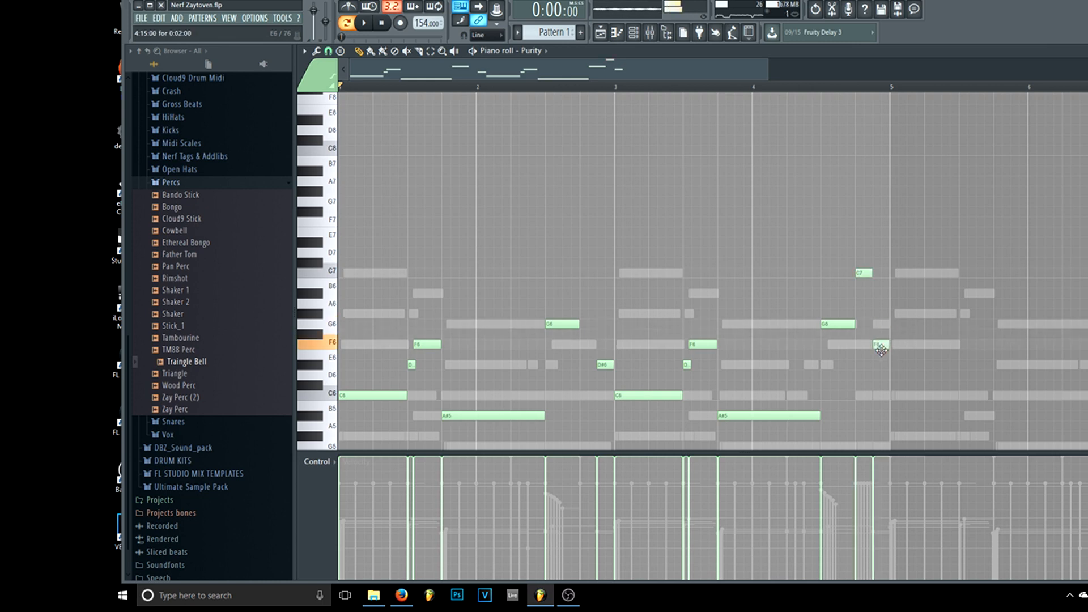
{"action": "key", "text": "space"}
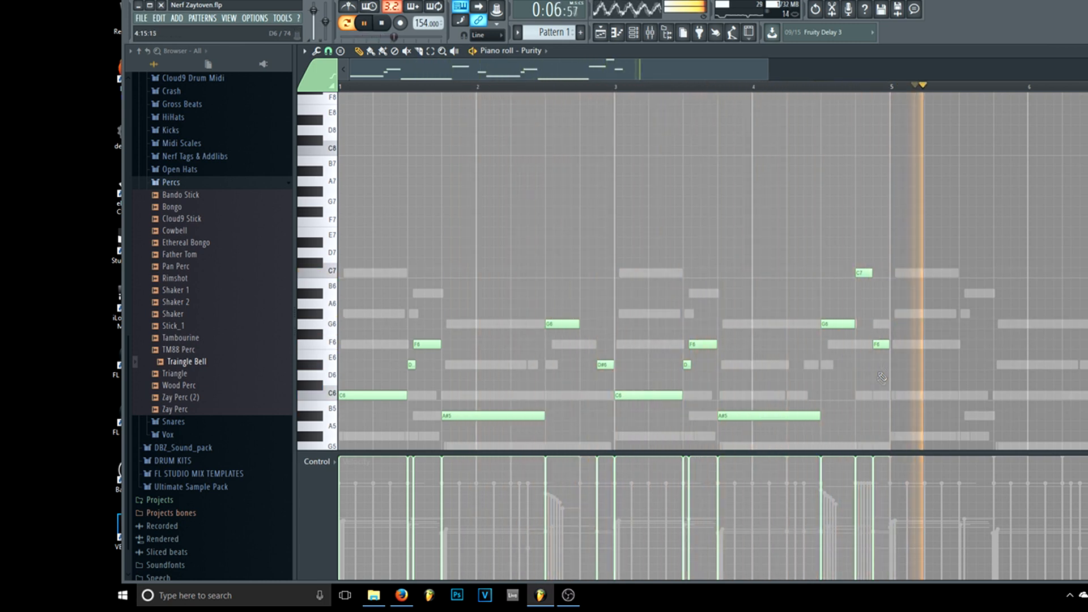
{"action": "key", "text": "space"}
{"action": "left_click_drag", "start_coordinate": [881, 345], "coordinate": [886, 372]}
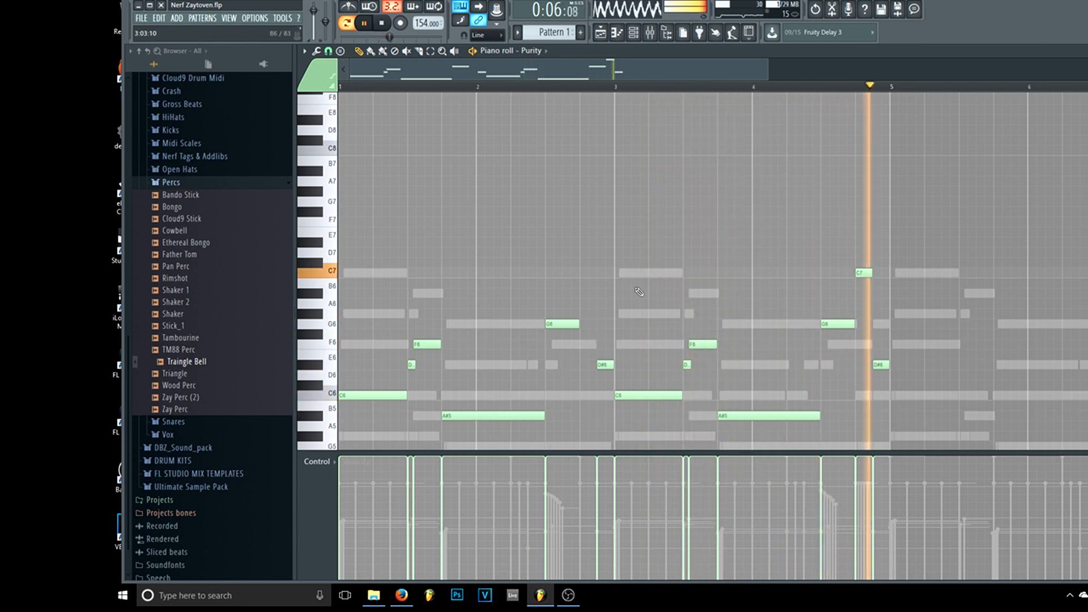
Step: Duplicate the four-bar flute phrase into bars 5 to 8
{"action": "scroll", "coordinate": [912, 400], "scroll_direction": "down", "scroll_amount": 3}
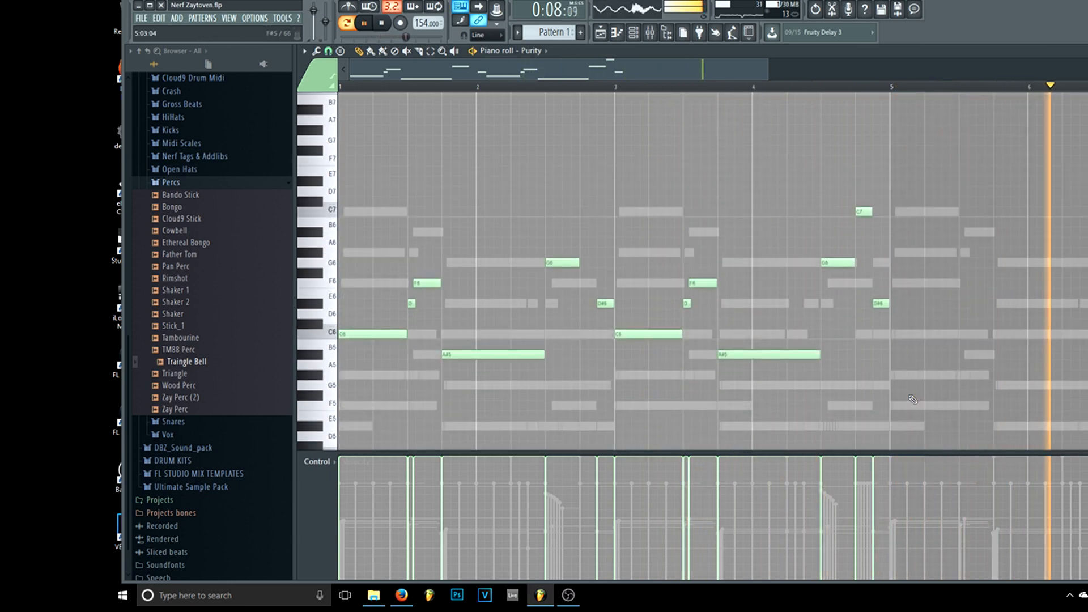
{"action": "key", "text": "space"}
{"action": "key", "text": "ctrl+b"}
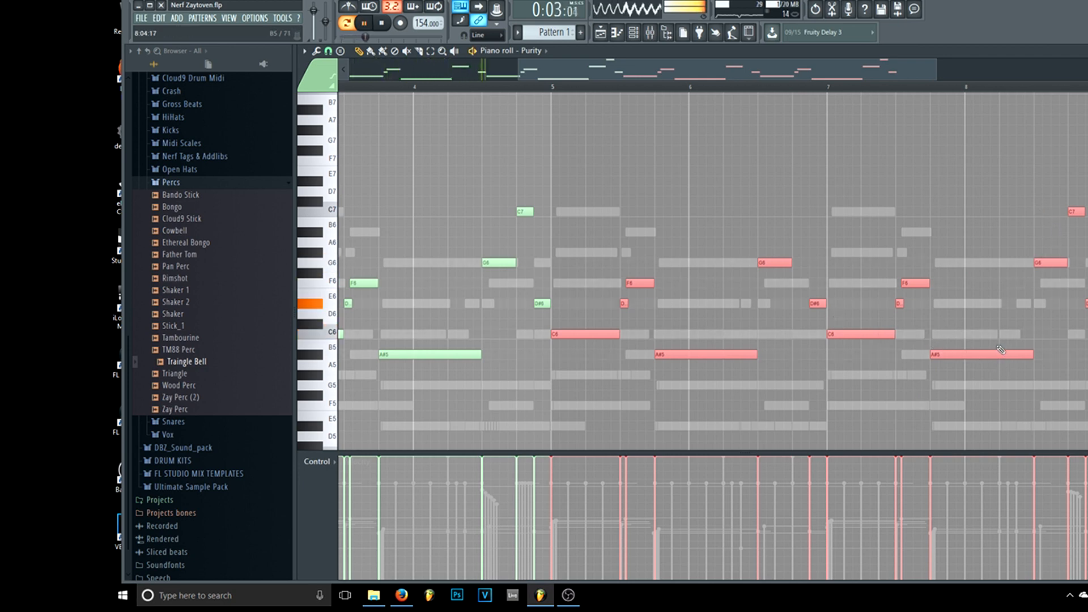
Step: Select the G6 note in bar 6 and transpose it down to C6
{"action": "left_click", "coordinate": [775, 262]}
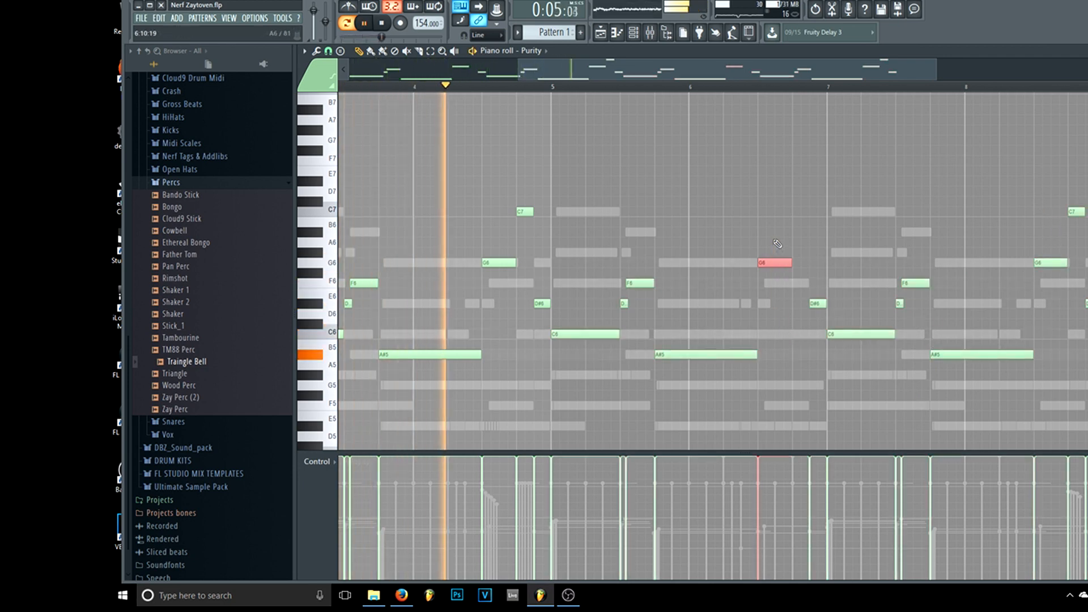
{"action": "key", "text": "Down"}
{"action": "key", "text": "Down"}
{"action": "key", "text": "Down"}
{"action": "key", "text": "Down"}
{"action": "key", "text": "Down"}
{"action": "key", "text": "Down"}
{"action": "key", "text": "Down"}
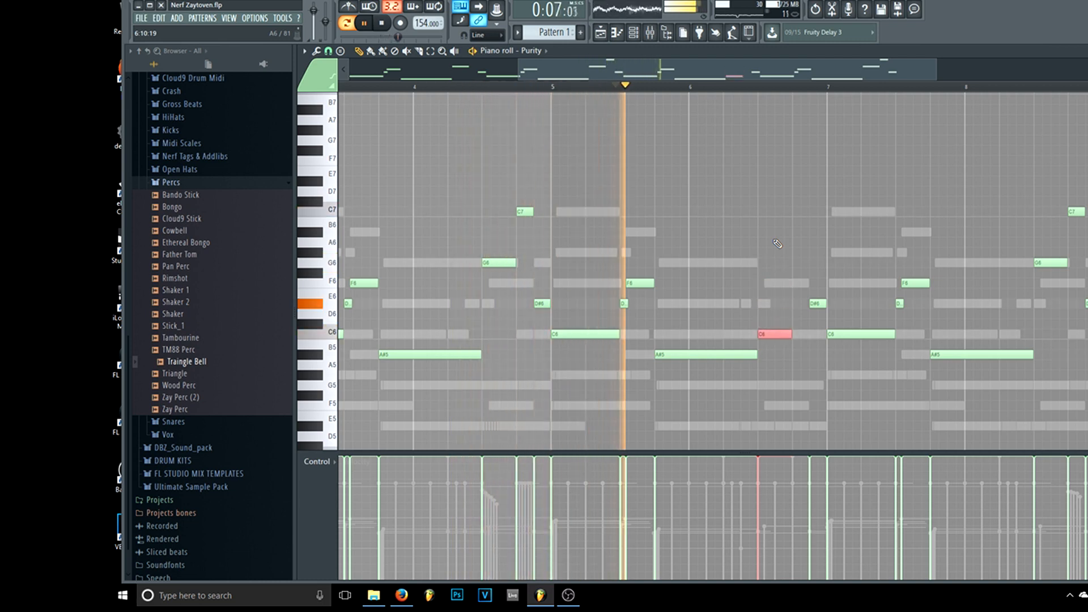
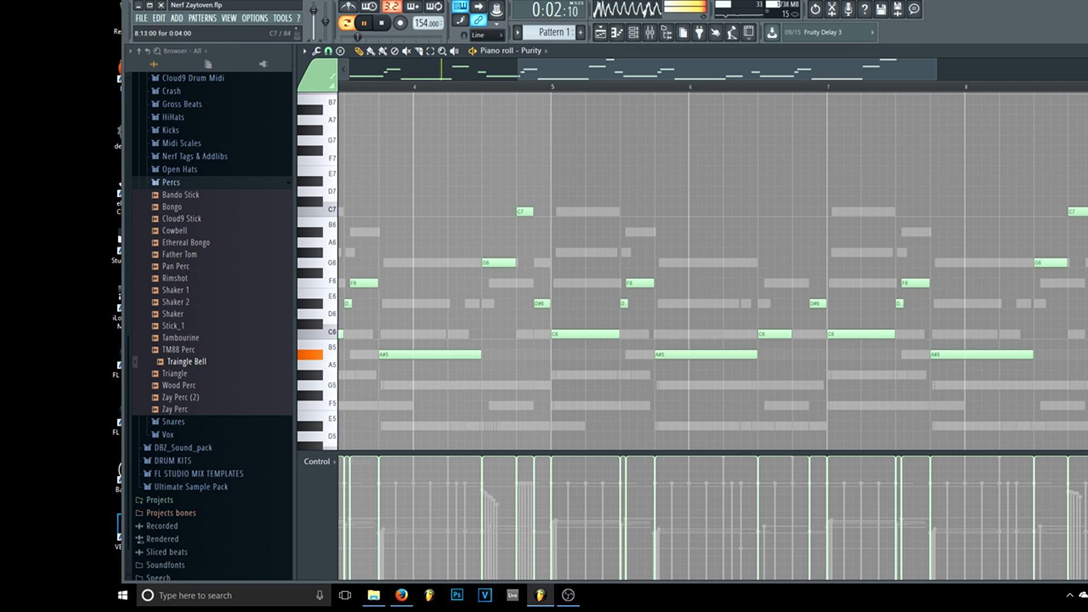
Step: Try the final note of bar 8 at B6, return it to C7, and reduce its velocity
{"action": "left_click_drag", "start_coordinate": [1087, 223], "coordinate": [1075, 194]}
{"action": "key", "text": "shift+Down"}
{"action": "key", "text": "shift+Down"}
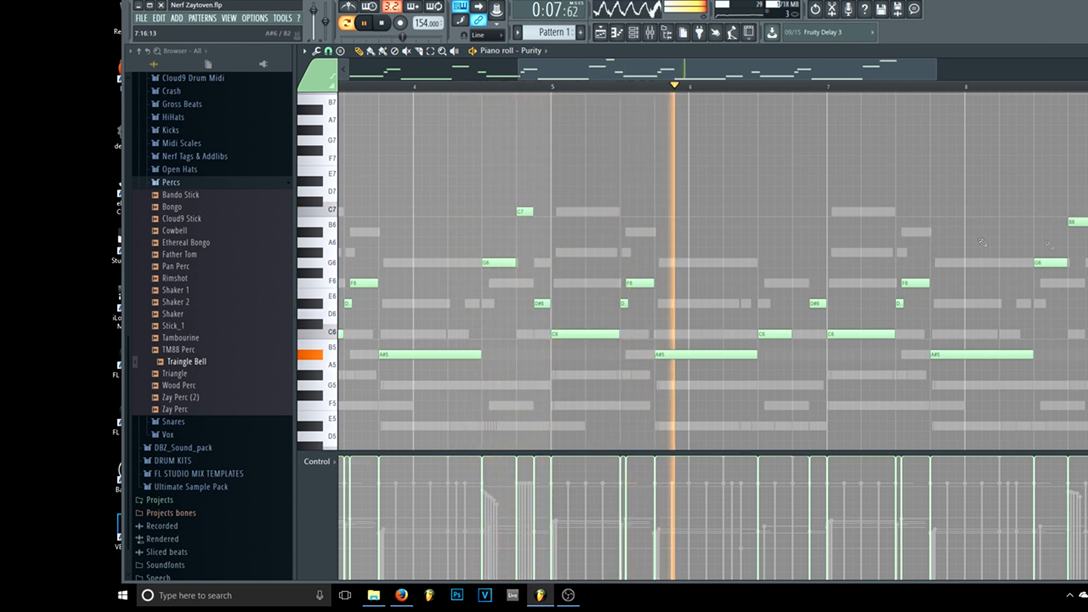
{"action": "left_click", "coordinate": [1080, 222], "text": "ctrl"}
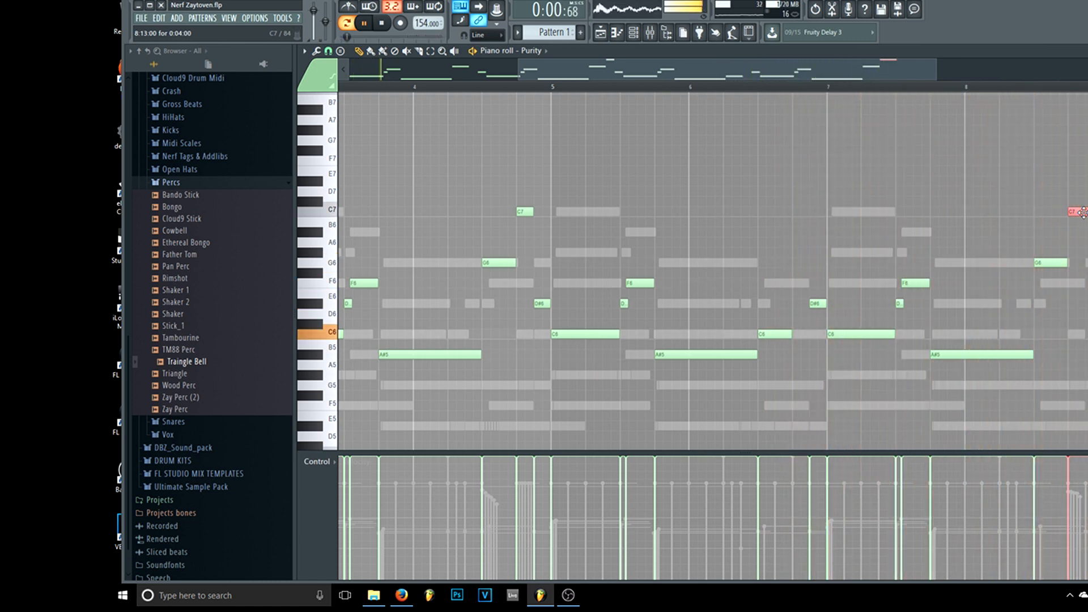
{"action": "key", "text": "space"}
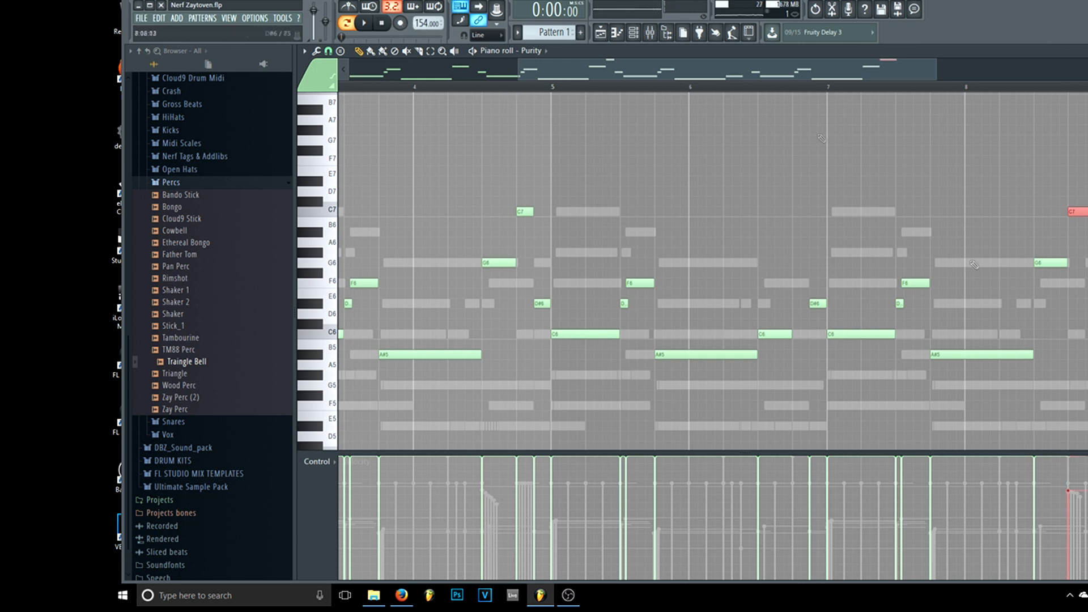
Step: Bring up the channel rack and save the project
{"action": "left_click", "coordinate": [634, 32]}
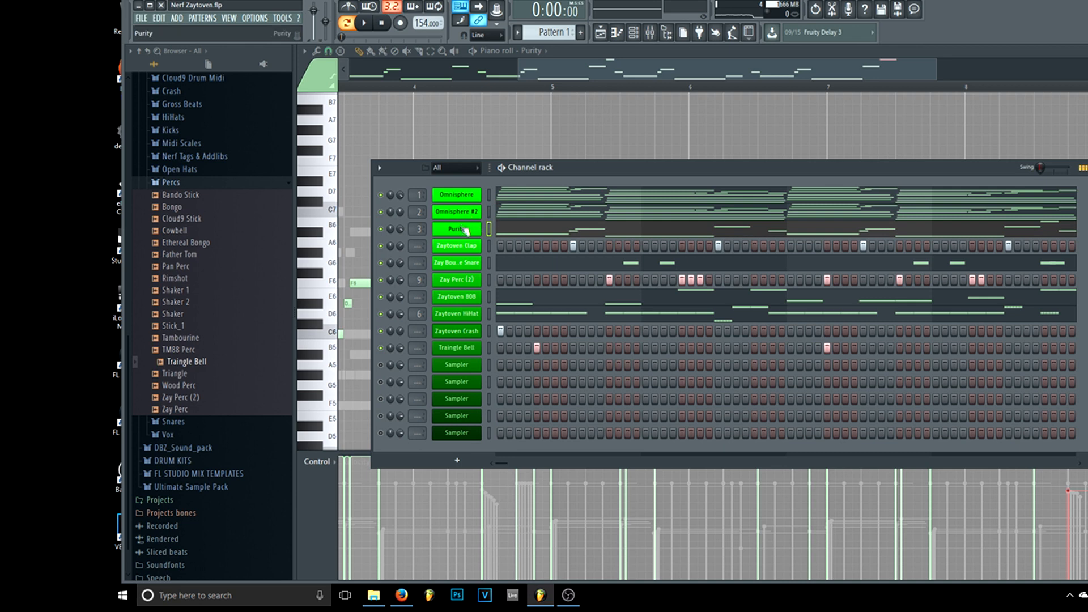
{"action": "left_click", "coordinate": [153, 20]}
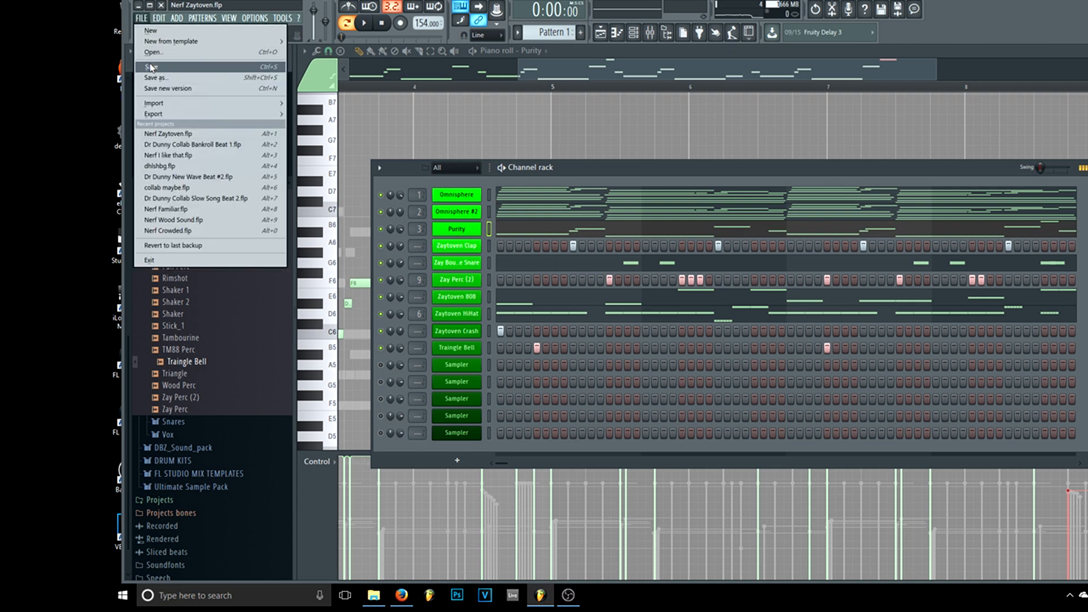
{"action": "left_click", "coordinate": [165, 52]}
Step: Clone the Purity channel and replace the clone's instrument with ElectraX [64bit]
{"action": "right_click", "coordinate": [479, 227]}
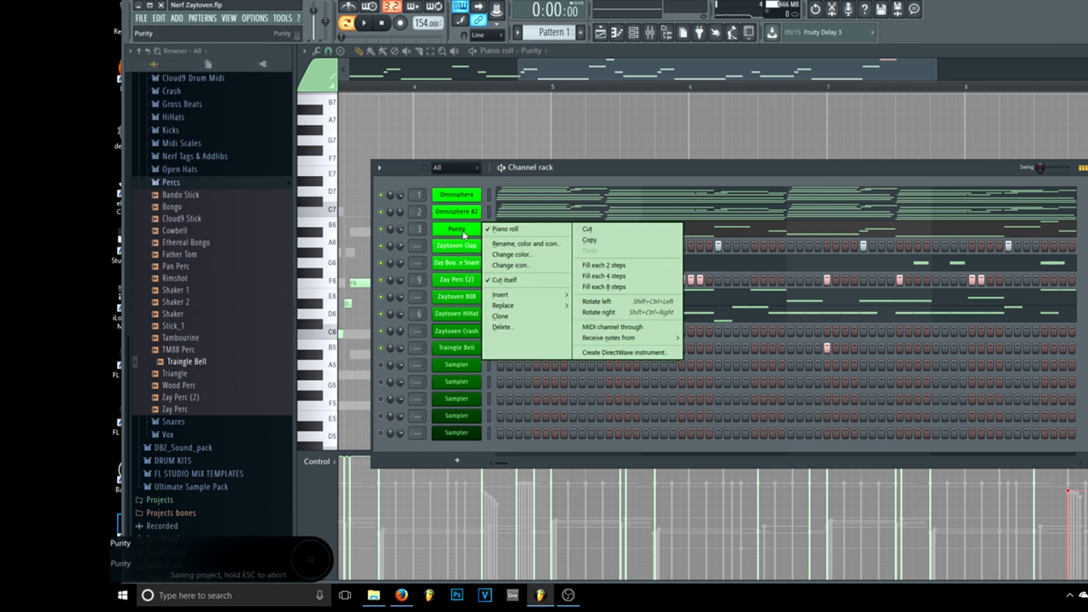
{"action": "left_click", "coordinate": [529, 318]}
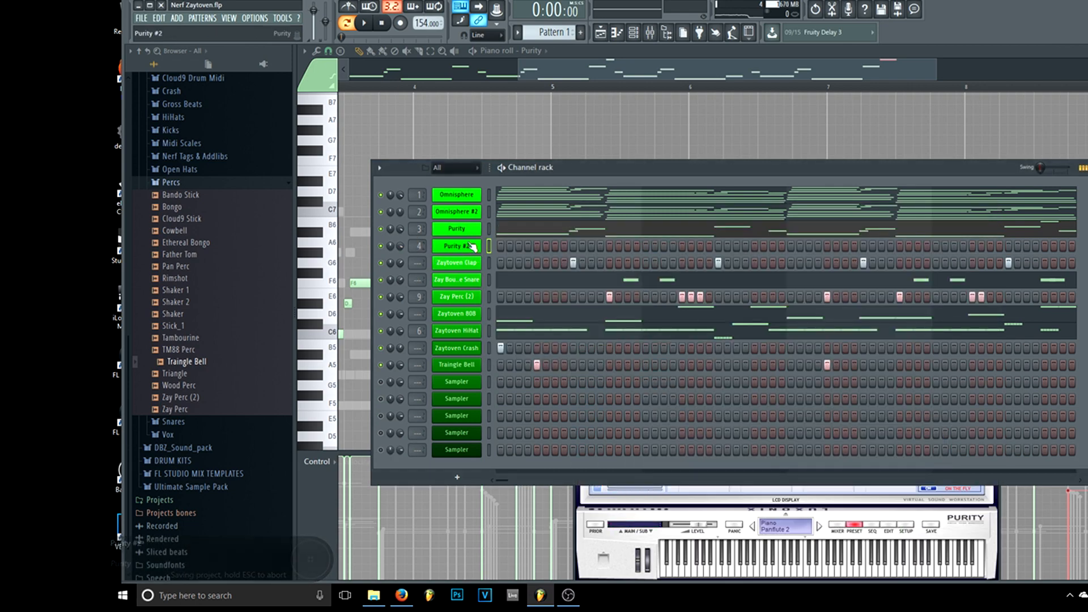
{"action": "right_click", "coordinate": [470, 246]}
{"action": "mouse_move", "coordinate": [510, 323]}
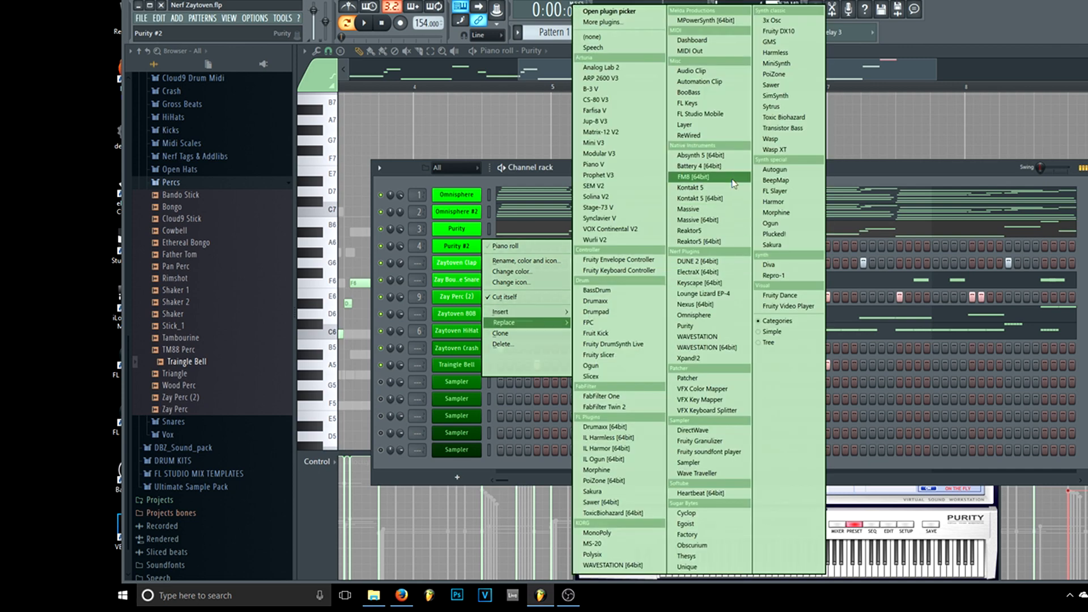
{"action": "left_click", "coordinate": [721, 275]}
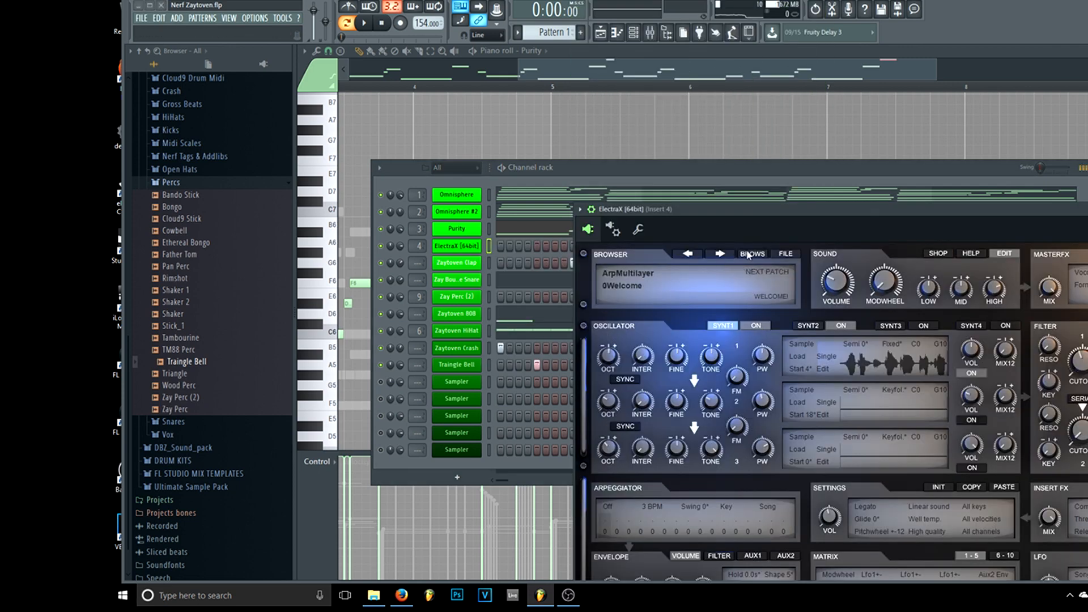
Step: Browse the ElectraX patches in #Dmarch Renegade, try LEAD Trap Sine, and load SY Ghost
{"action": "left_click", "coordinate": [751, 254]}
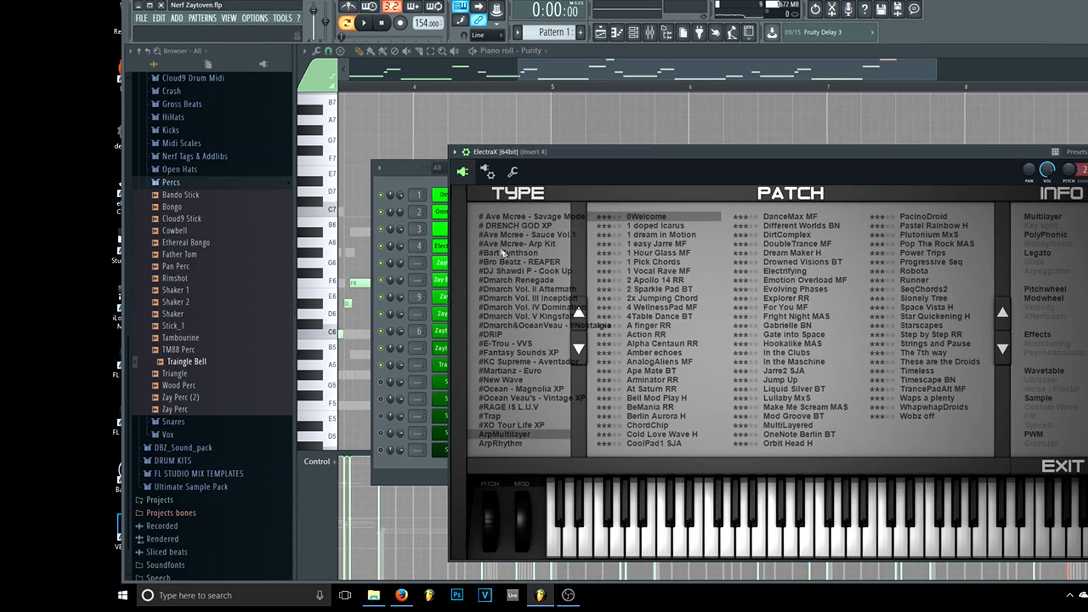
{"action": "left_click", "coordinate": [530, 279]}
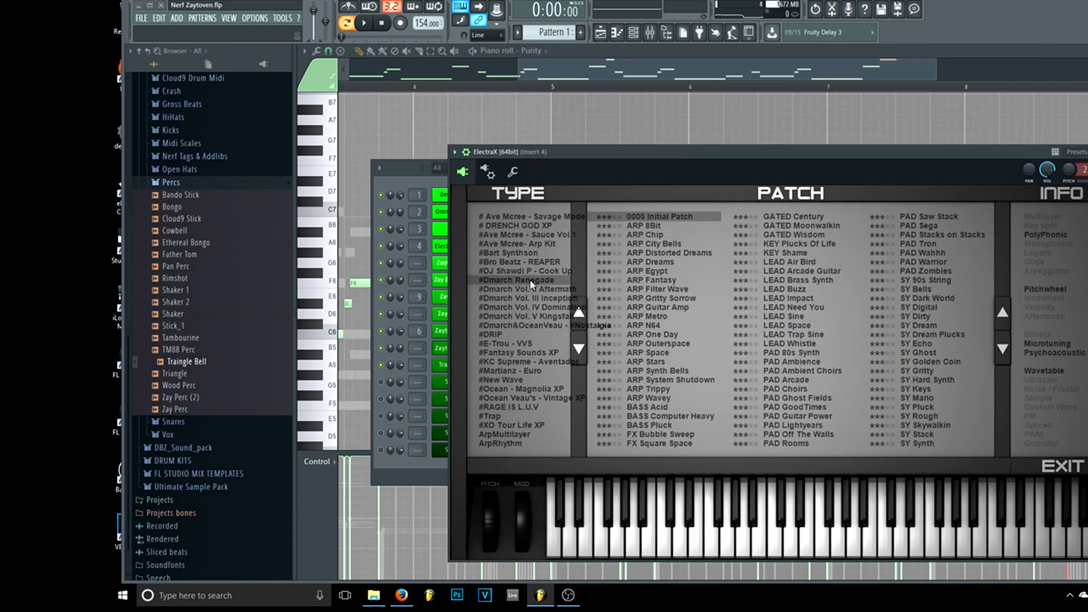
{"action": "left_click", "coordinate": [539, 288]}
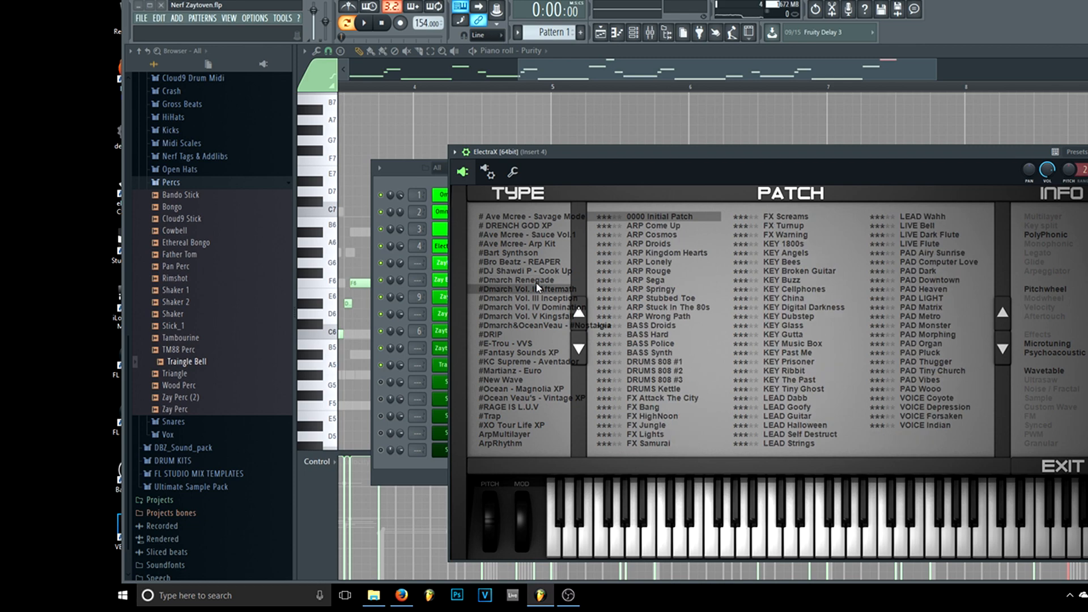
{"action": "left_click", "coordinate": [535, 280]}
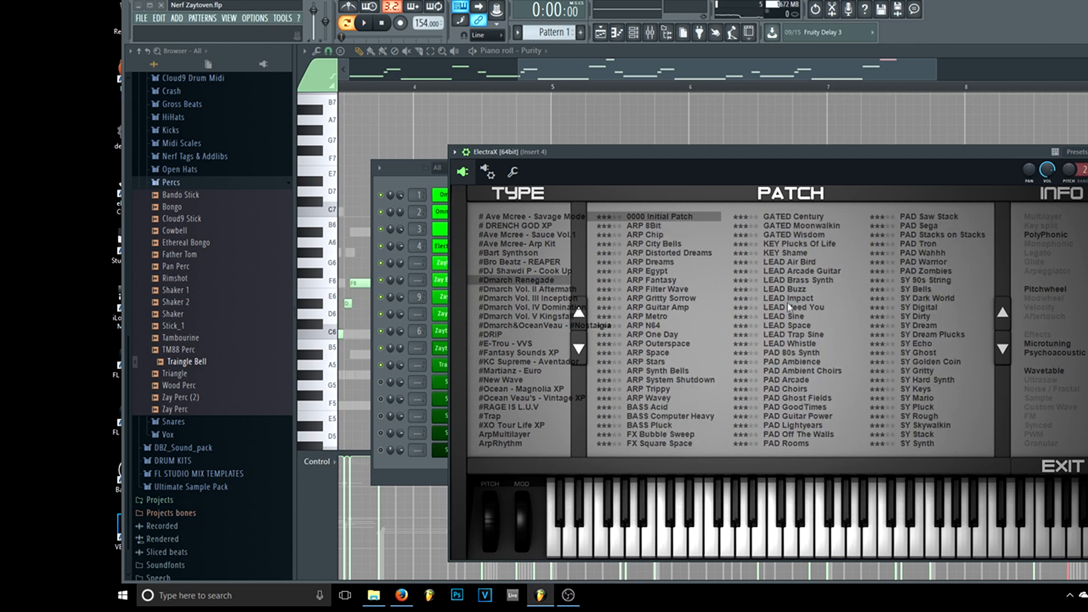
{"action": "left_click", "coordinate": [805, 335]}
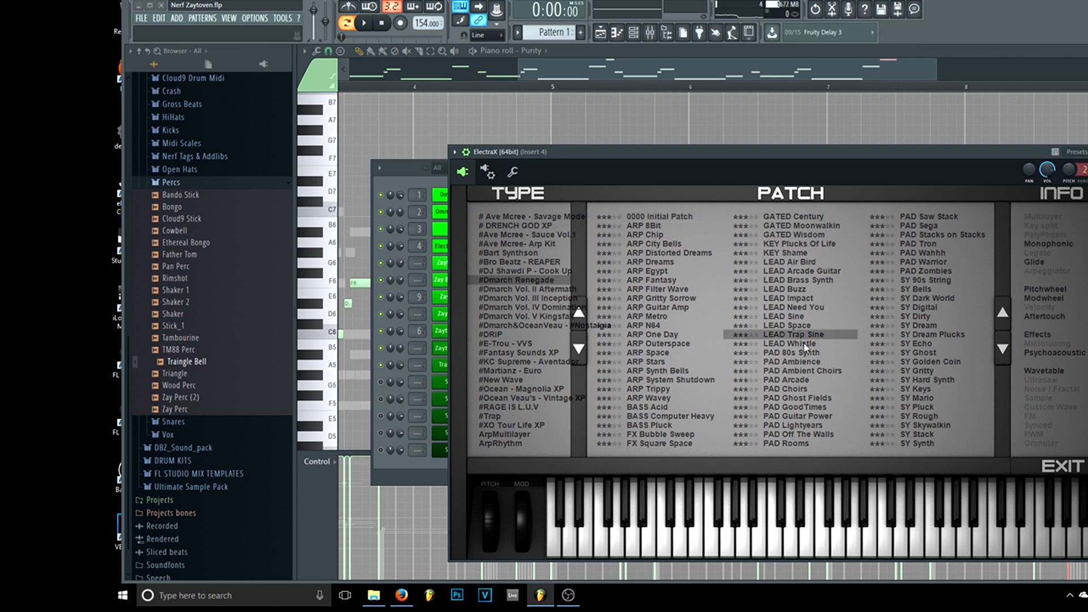
{"action": "left_click", "coordinate": [942, 353]}
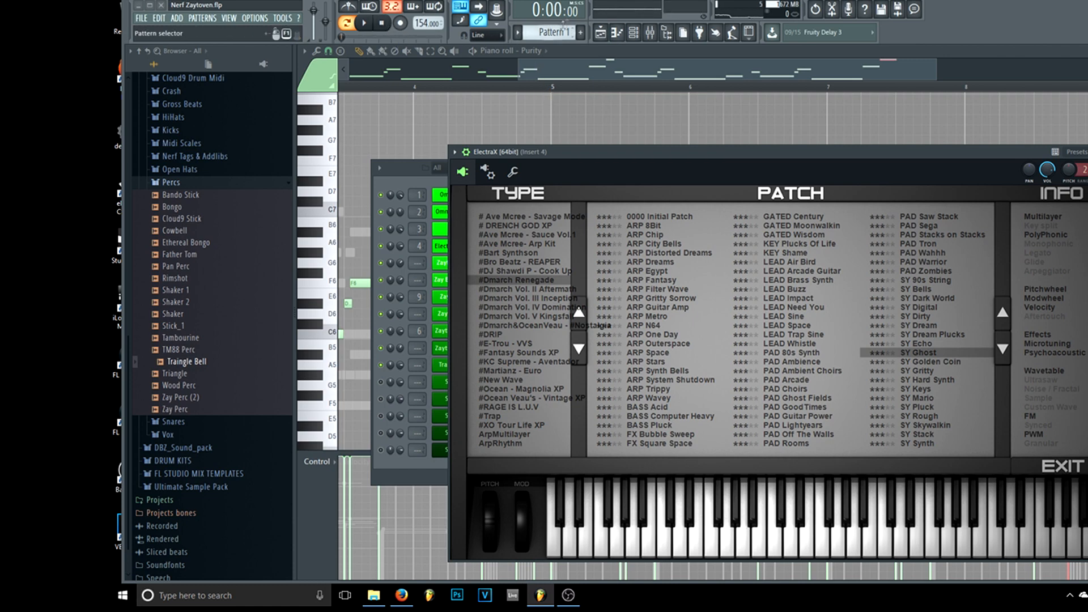
Step: Try the Purity melody on ElectraX by copying its notes into that channel, and cut them out again
{"action": "left_click", "coordinate": [634, 32]}
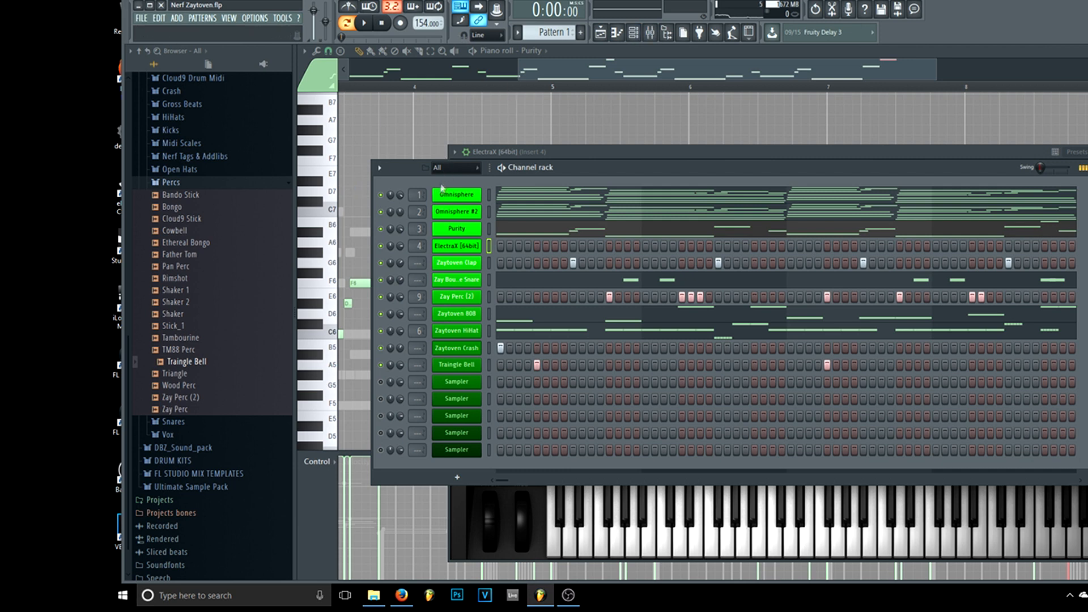
{"action": "right_click", "coordinate": [446, 233]}
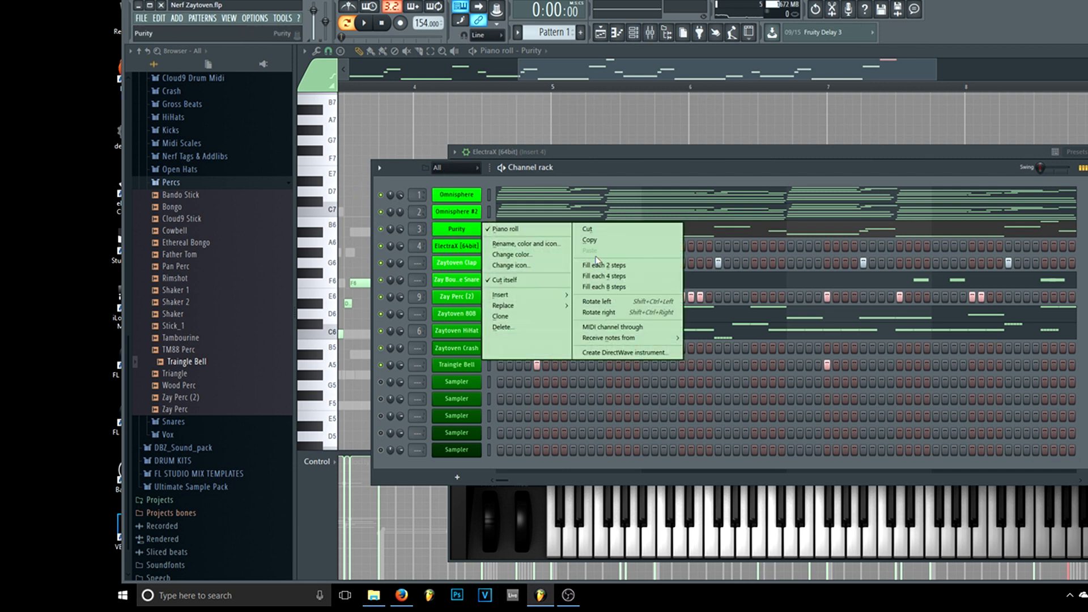
{"action": "left_click", "coordinate": [591, 241]}
{"action": "right_click", "coordinate": [470, 247]}
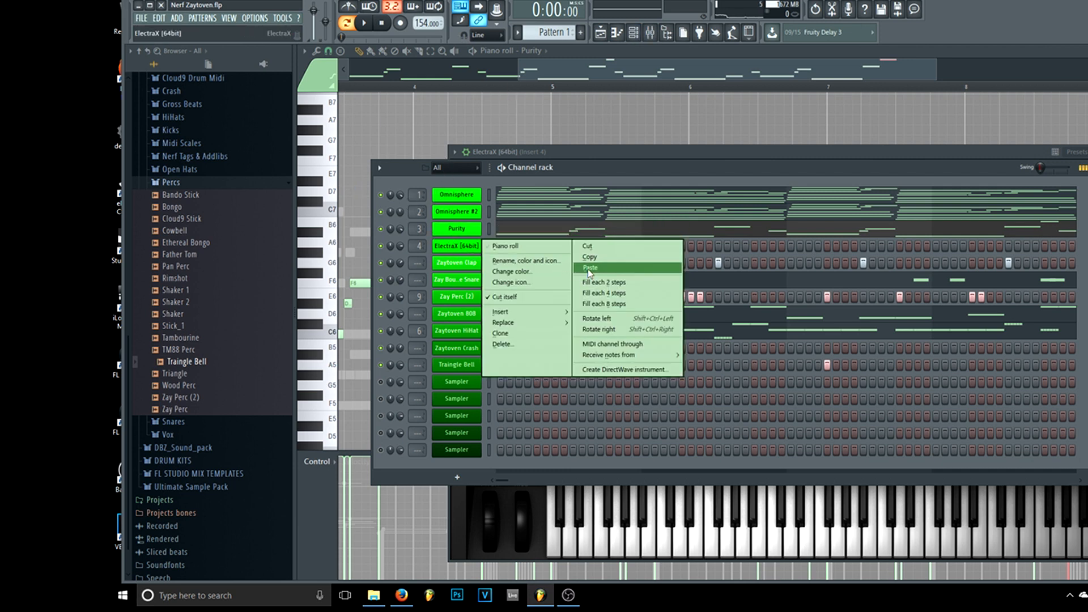
{"action": "left_click", "coordinate": [591, 266]}
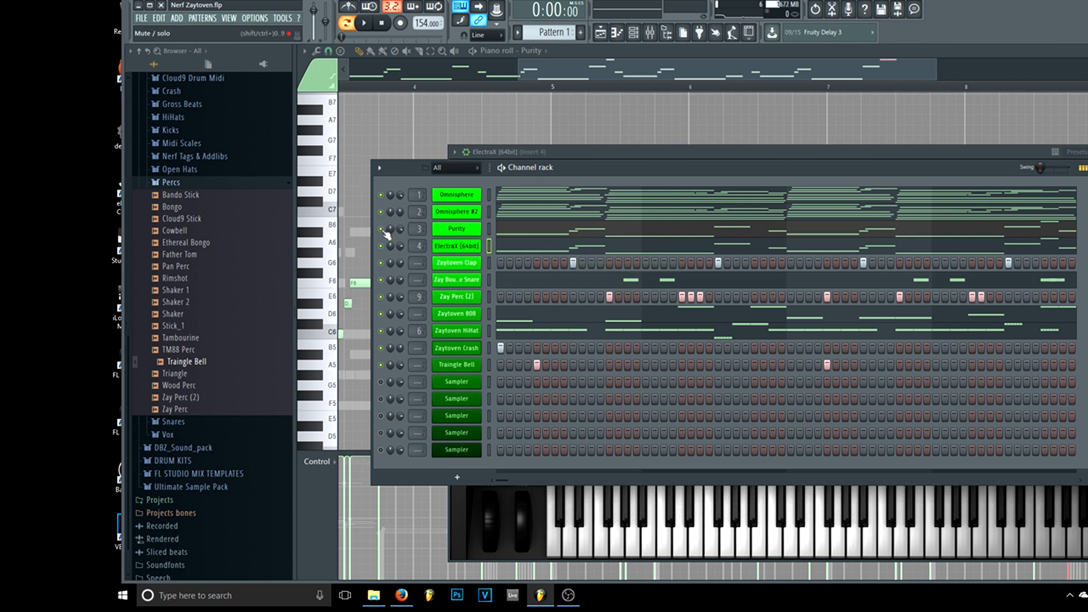
{"action": "key", "text": "space"}
{"action": "right_click", "coordinate": [468, 249]}
{"action": "left_click", "coordinate": [578, 249]}
Step: Open the ElectraX channel's piano roll and place a C6 note at the start of bar 1
{"action": "right_click", "coordinate": [460, 251]}
{"action": "left_click", "coordinate": [505, 246]}
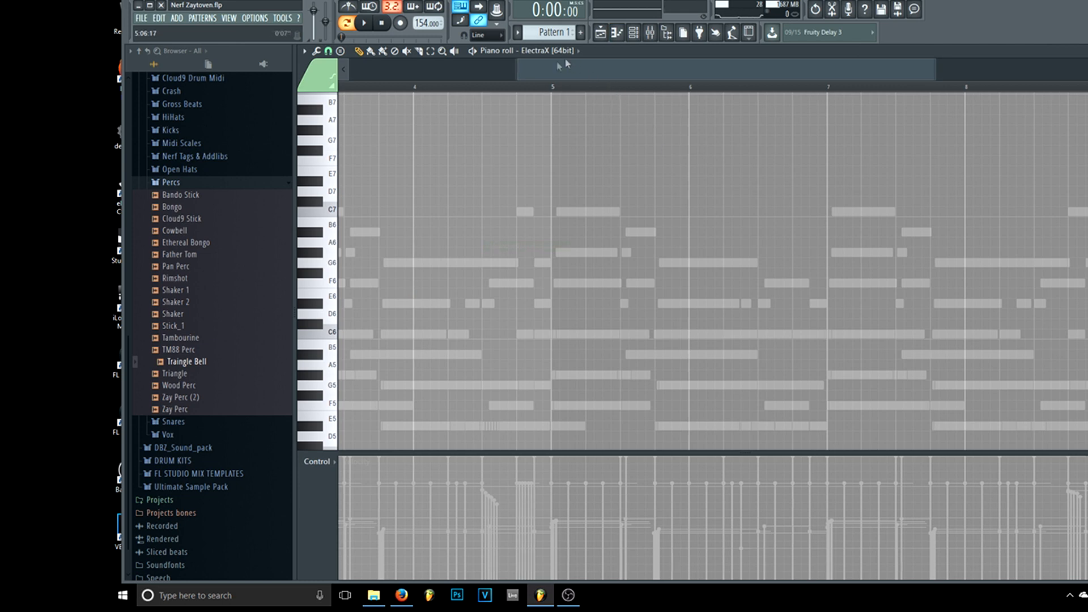
{"action": "left_click_drag", "start_coordinate": [565, 65], "coordinate": [363, 71]}
{"action": "left_click", "coordinate": [347, 334]}
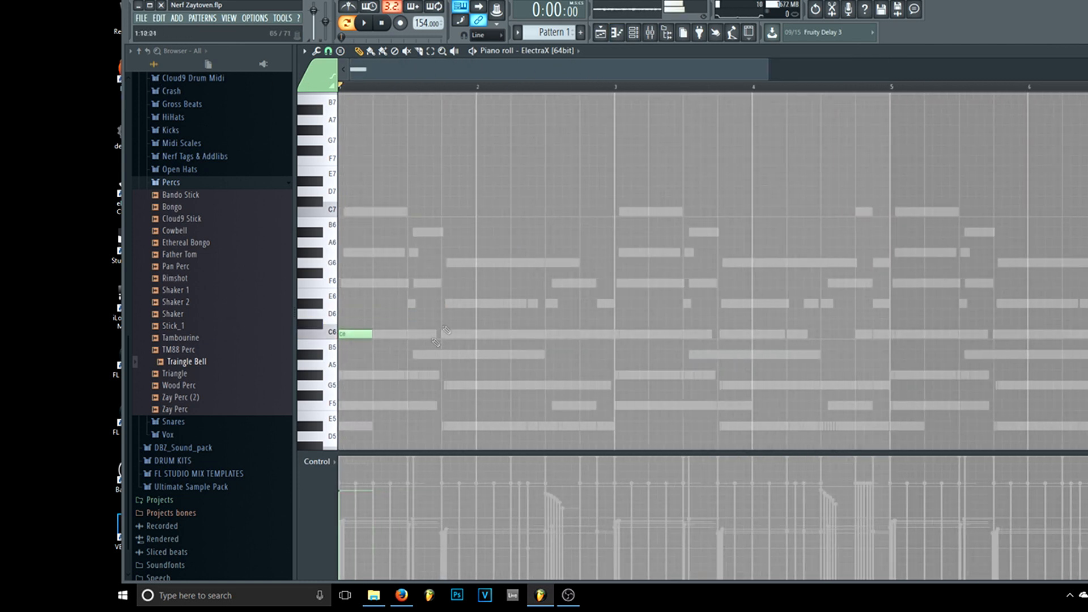
Step: Mute the Purity channel in the channel rack and return to the ElectraX piano roll
{"action": "left_click", "coordinate": [633, 32]}
{"action": "left_click", "coordinate": [381, 229]}
{"action": "left_click", "coordinate": [527, 251]}
{"action": "left_click", "coordinate": [528, 252]}
Step: Transpose the bar 1 note down an octave to C5, lengthen it to 12 steps, and play it back
{"action": "key", "text": "ctrl+Down"}
{"action": "key", "text": "space"}
{"action": "scroll", "coordinate": [650, 240], "scroll_direction": "down", "scroll_amount": 3}
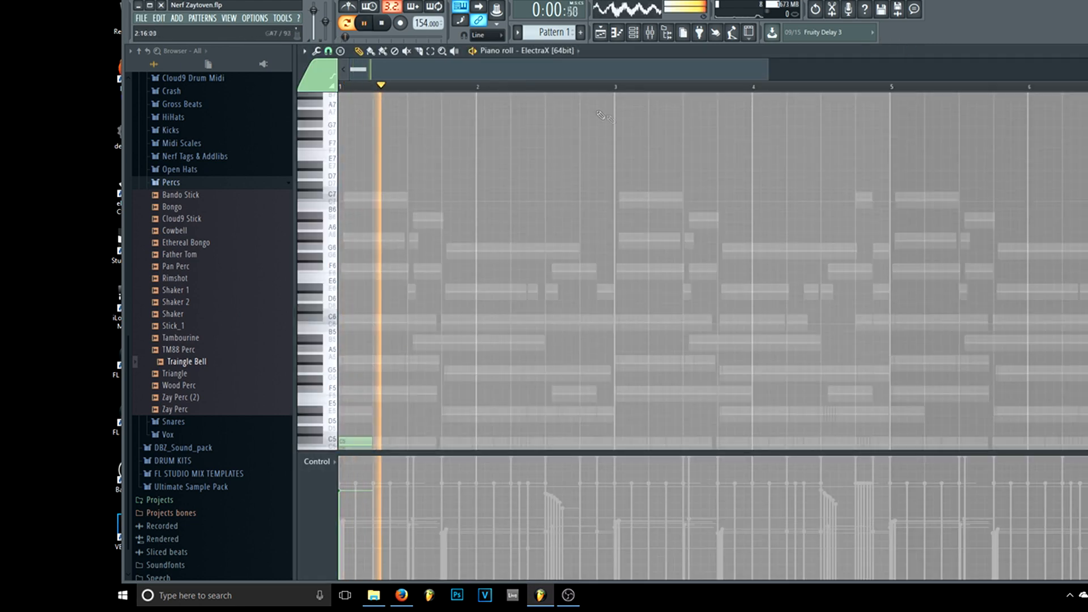
{"action": "key", "text": "space"}
{"action": "left_click_drag", "start_coordinate": [370, 334], "coordinate": [445, 329]}
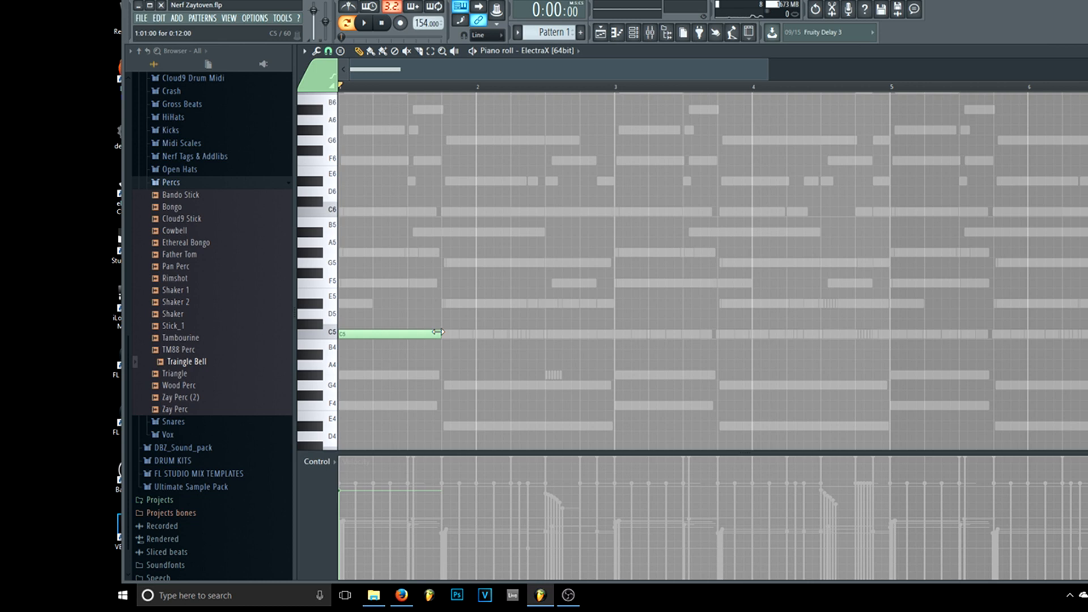
{"action": "key", "text": "space"}
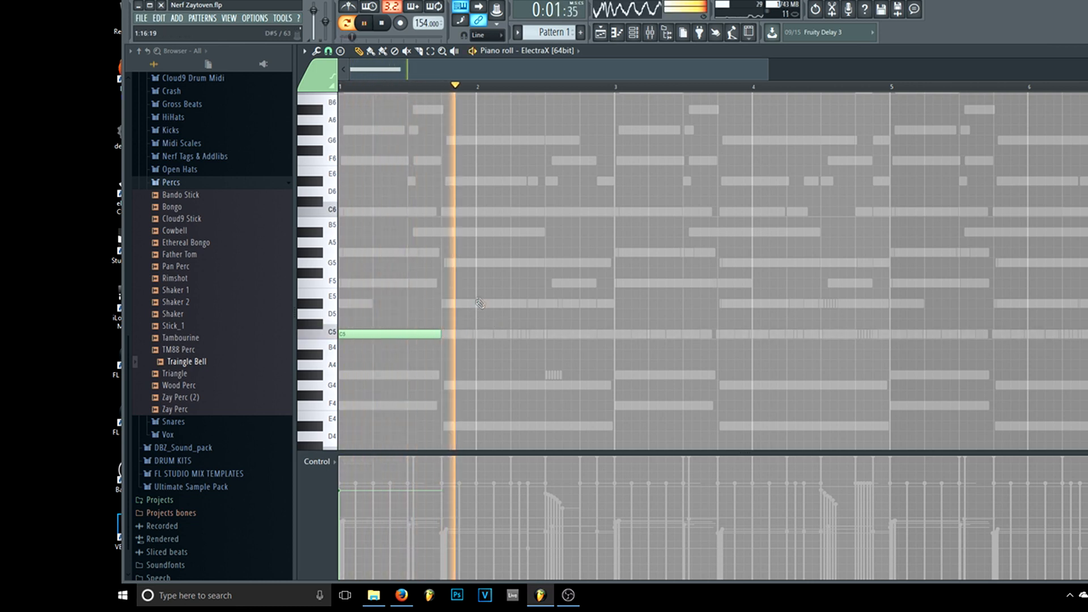
Step: Add a C5 note at the start of bar 2 and shorten it to 8 steps
{"action": "left_click", "coordinate": [519, 335]}
{"action": "key", "text": "space"}
{"action": "key", "text": "space"}
{"action": "left_click_drag", "start_coordinate": [578, 335], "coordinate": [544, 335]}
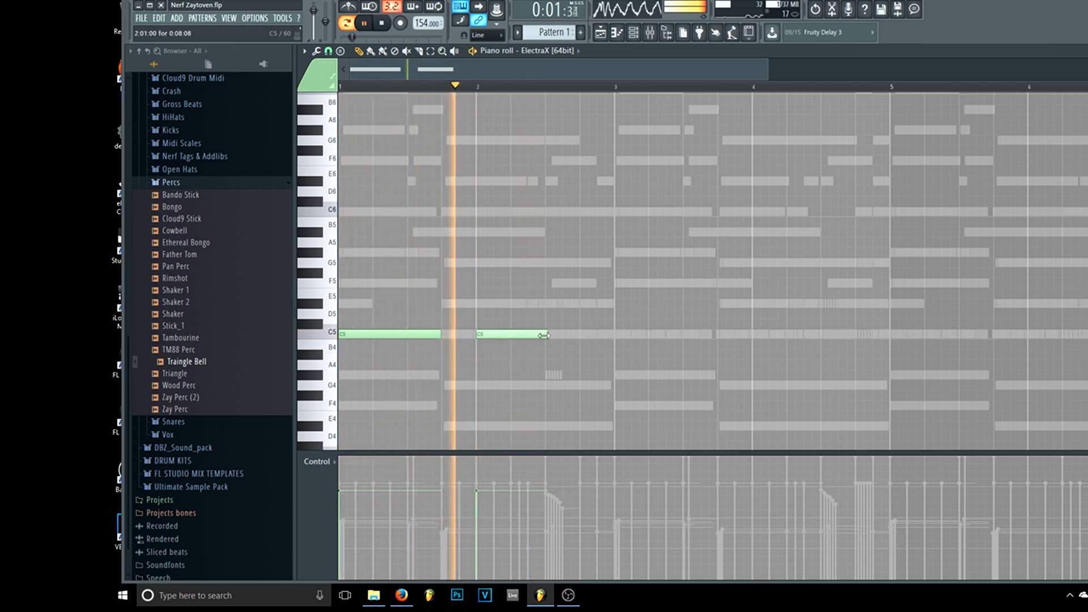
Step: Add a 4-step G5 note on the last beat of bar 2 and extend that bar's C5 note to meet it
{"action": "left_click", "coordinate": [597, 262]}
{"action": "left_click_drag", "start_coordinate": [596, 263], "coordinate": [562, 262]}
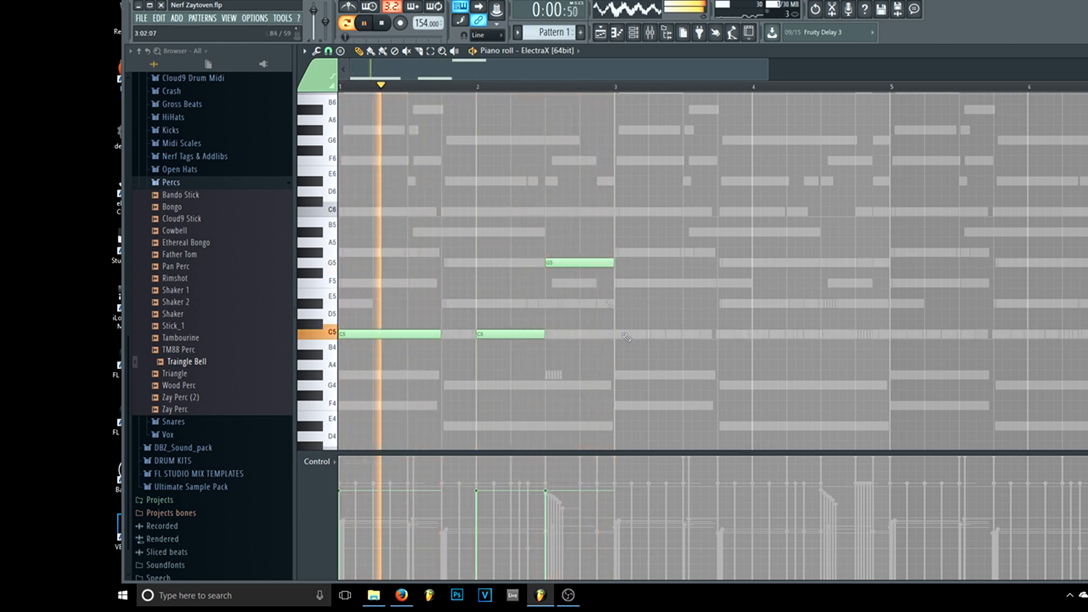
{"action": "left_click_drag", "start_coordinate": [574, 263], "coordinate": [609, 264]}
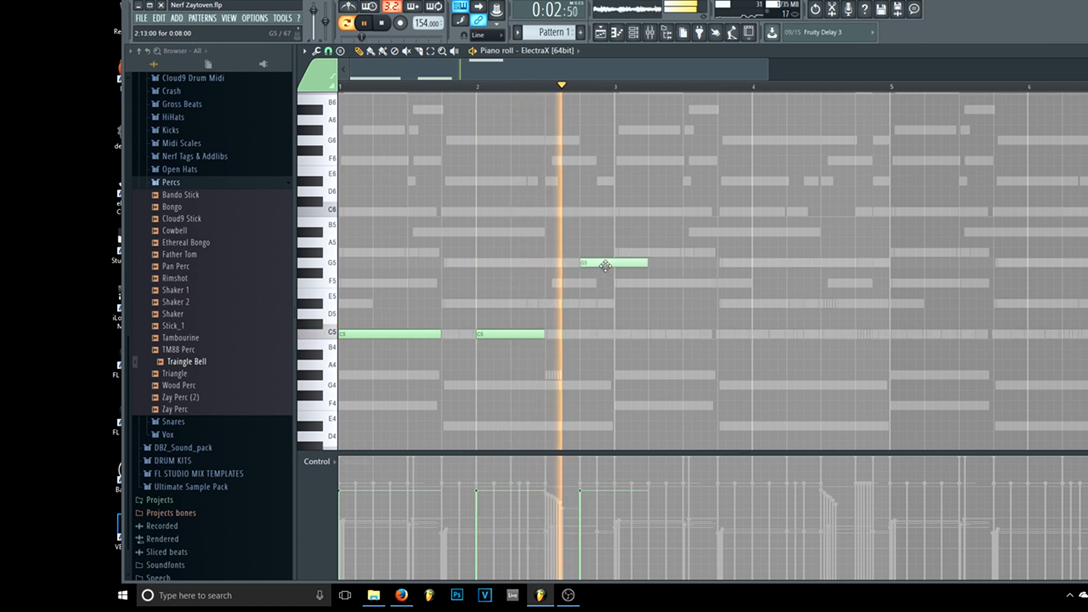
{"action": "key", "text": "space"}
{"action": "left_click_drag", "start_coordinate": [547, 335], "coordinate": [583, 335]}
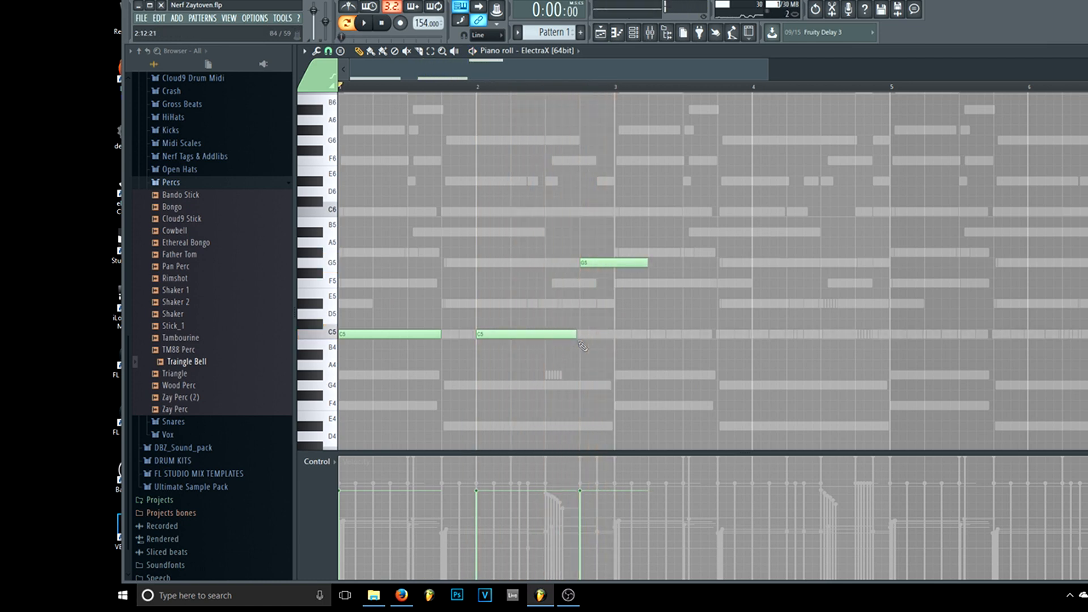
{"action": "left_click_drag", "start_coordinate": [582, 335], "coordinate": [578, 336]}
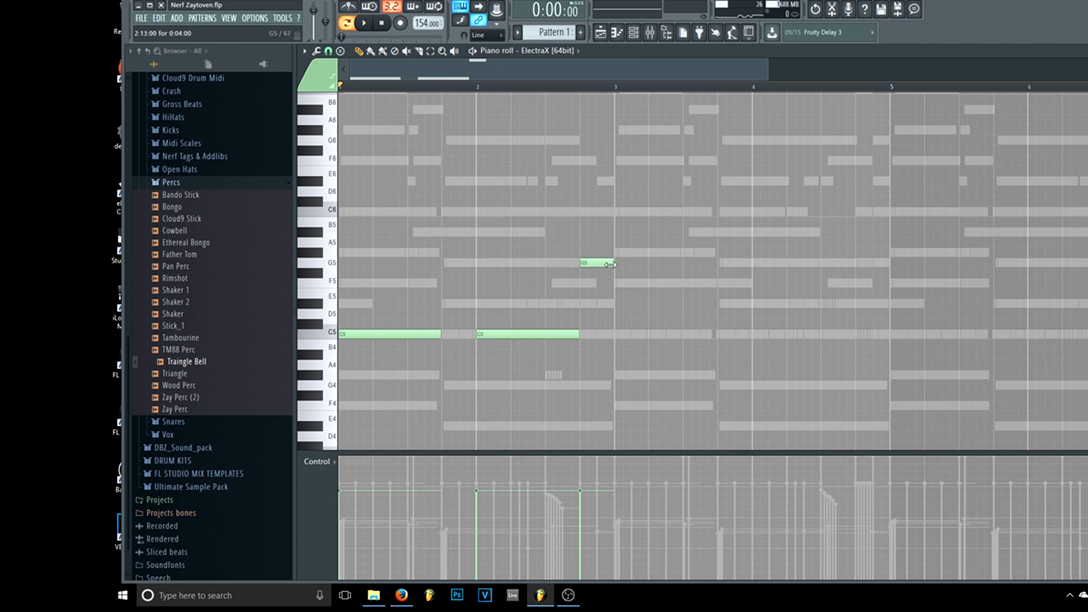
Step: Duplicate the two-bar ElectraX phrase into bars 3 and 4, and delete both G5 notes while listening
{"action": "left_click_drag", "start_coordinate": [606, 377], "coordinate": [340, 208]}
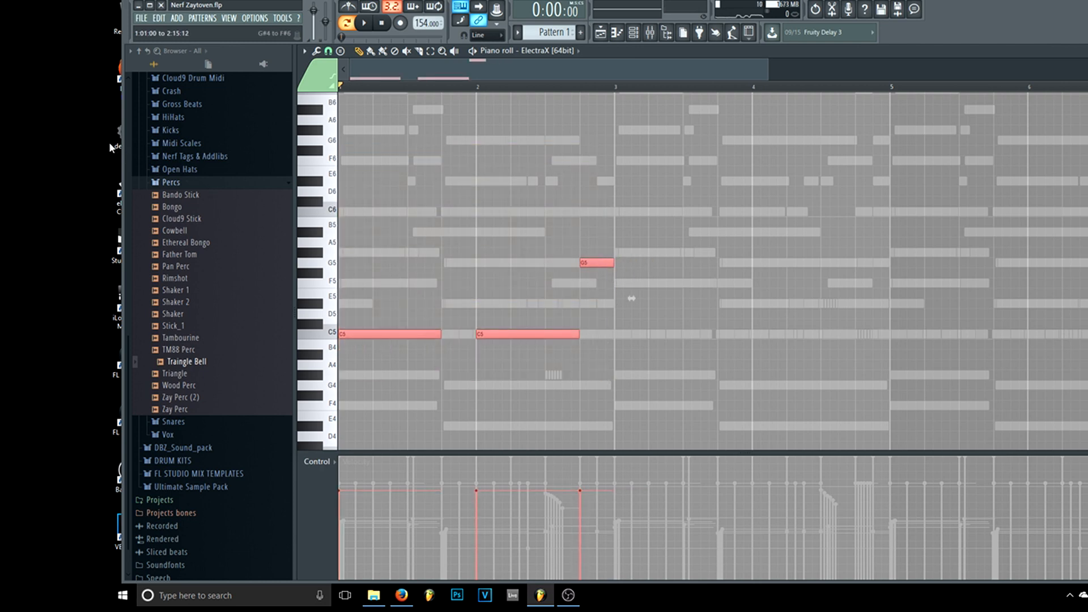
{"action": "key", "text": "ctrl+b"}
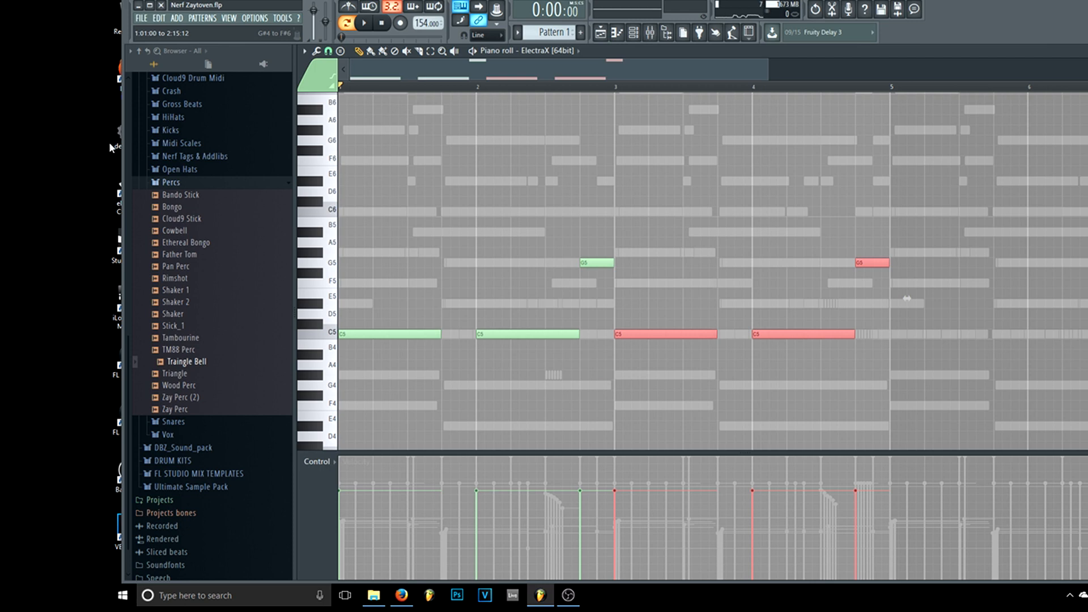
{"action": "key", "text": "space"}
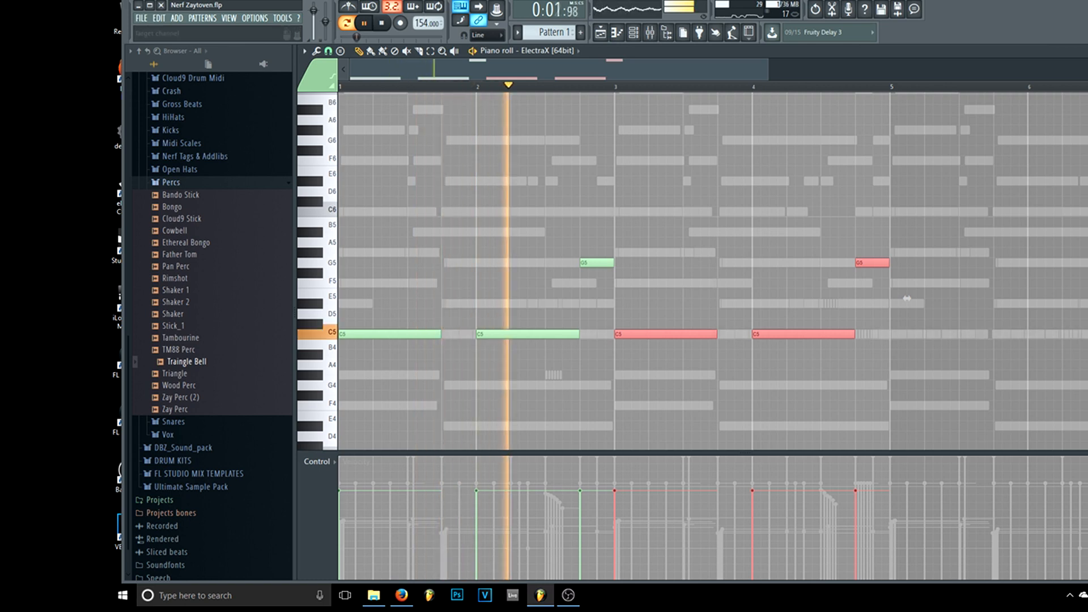
{"action": "right_click", "coordinate": [597, 262]}
{"action": "right_click", "coordinate": [873, 263]}
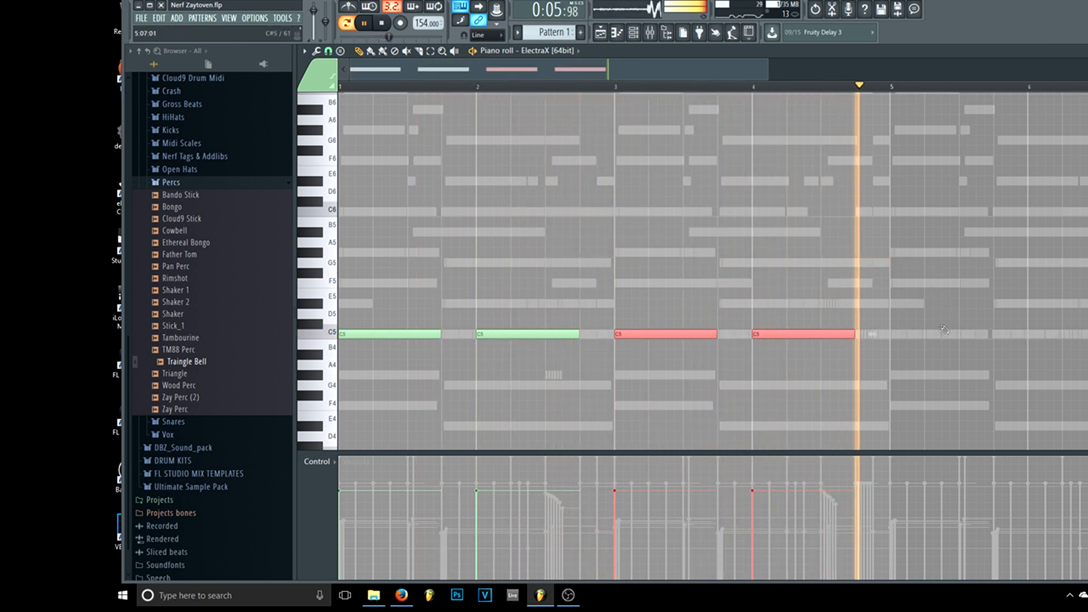
{"action": "key", "text": "space"}
Step: Duplicate all four C5 notes into bars 5 to 8 and start playback
{"action": "key", "text": "ctrl+a"}
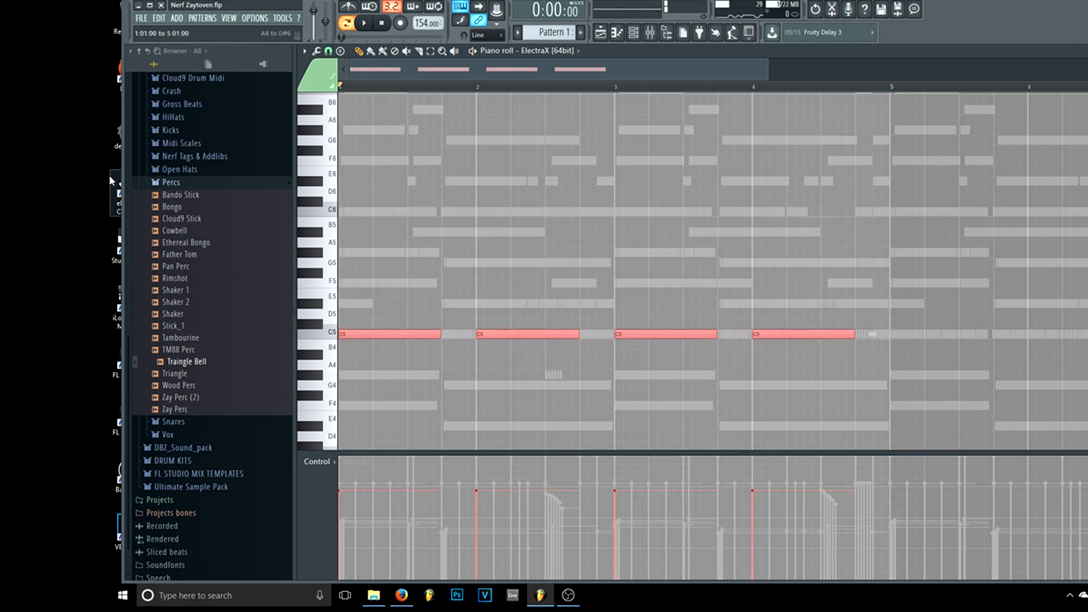
{"action": "key", "text": "ctrl+b"}
{"action": "key", "text": "space"}
Step: Add a G5 note on the last beat of bar 8 and shorten it to end at bar 9
{"action": "left_click_drag", "start_coordinate": [649, 338], "coordinate": [685, 337]}
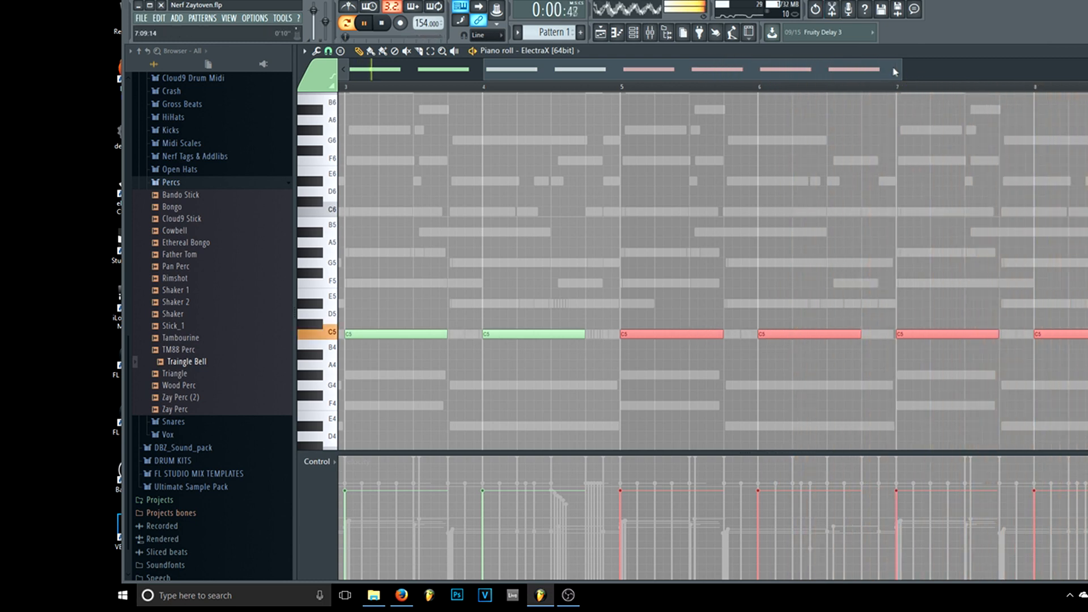
{"action": "left_click_drag", "start_coordinate": [894, 72], "coordinate": [913, 69]}
{"action": "left_click", "coordinate": [1075, 281]}
{"action": "left_click", "coordinate": [1087, 263]}
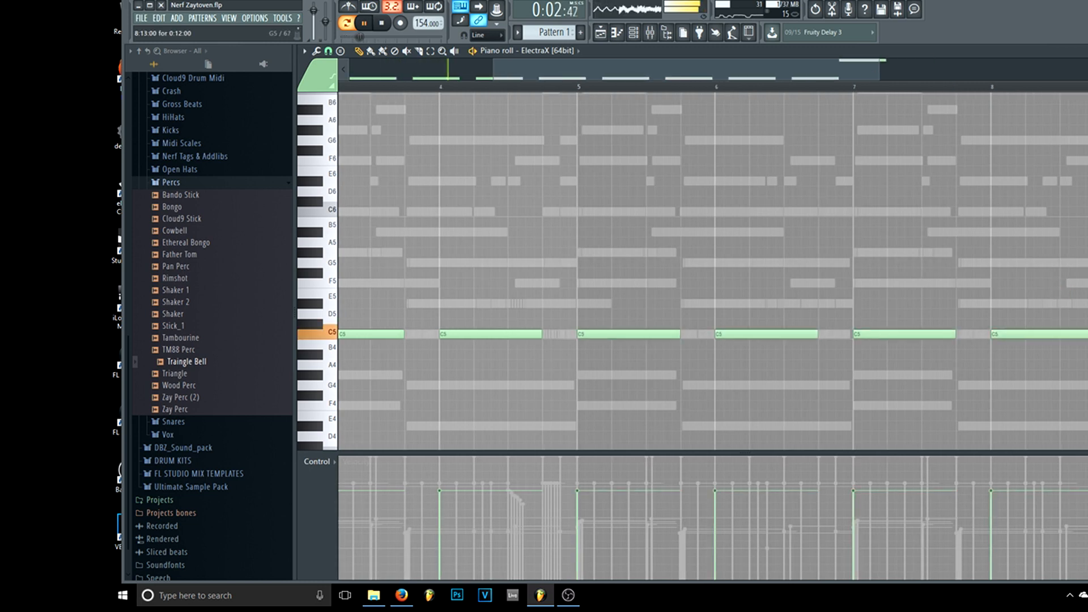
{"action": "left_click_drag", "start_coordinate": [881, 74], "coordinate": [1009, 80]}
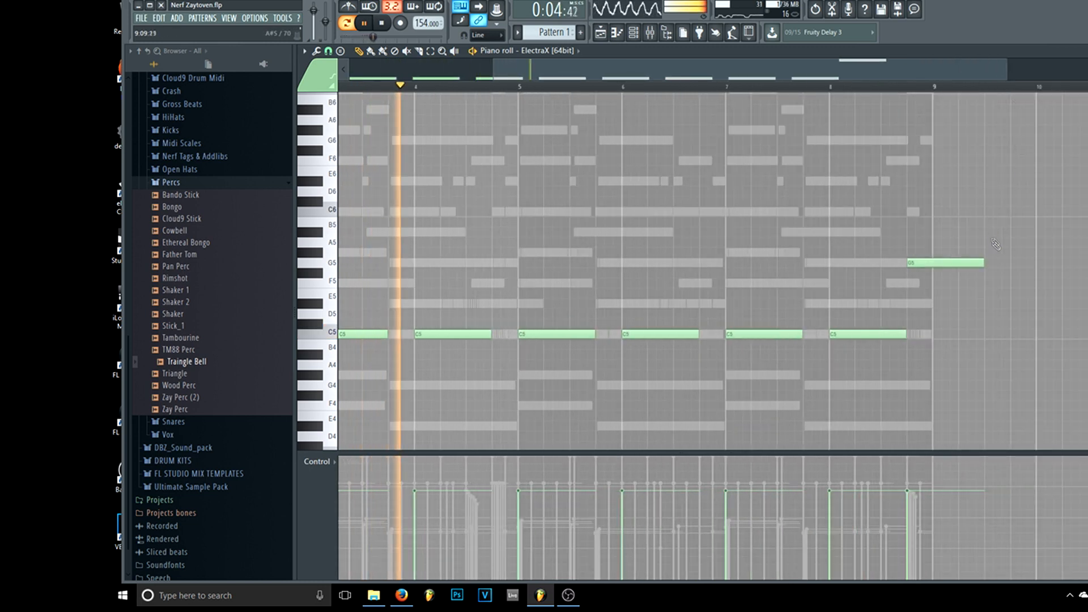
{"action": "left_click_drag", "start_coordinate": [984, 263], "coordinate": [932, 265]}
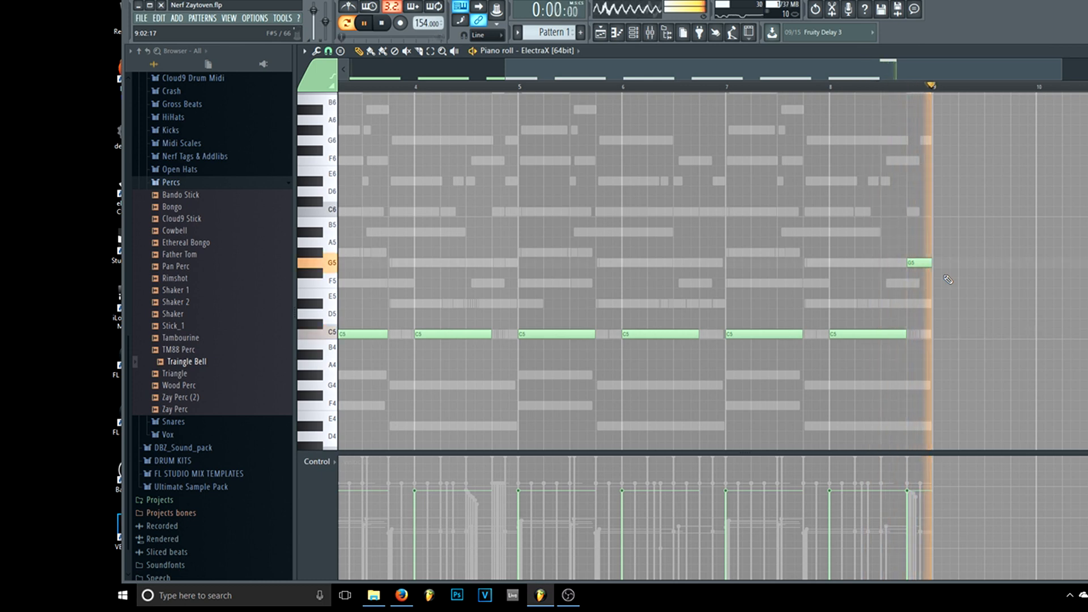
Step: Save the project, bring up the channel rack, stop playback, and save again
{"action": "left_click", "coordinate": [141, 18]}
{"action": "left_click", "coordinate": [150, 68]}
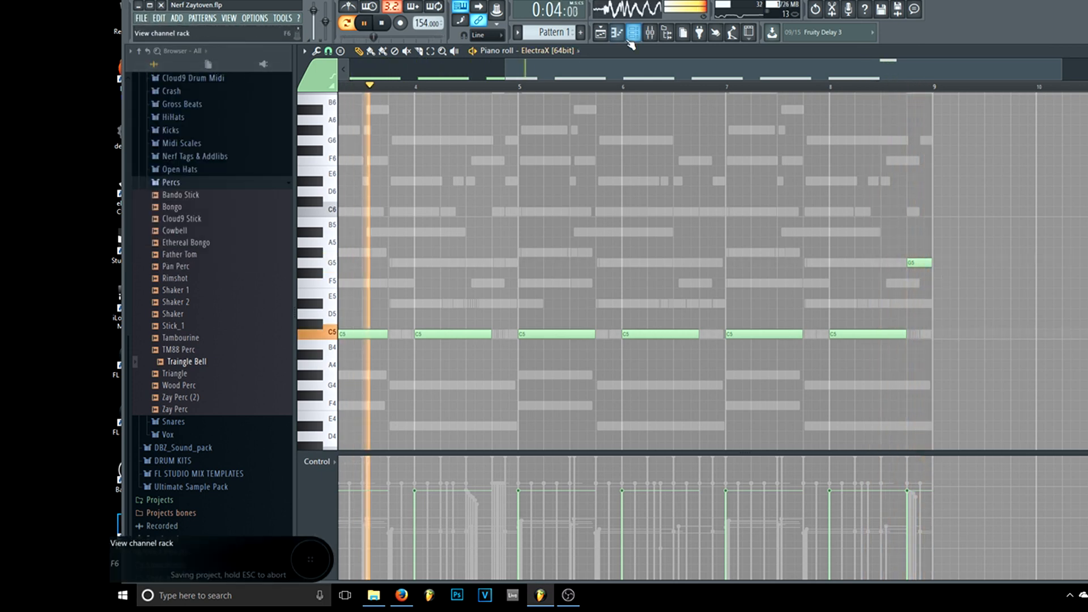
{"action": "key", "text": "F6"}
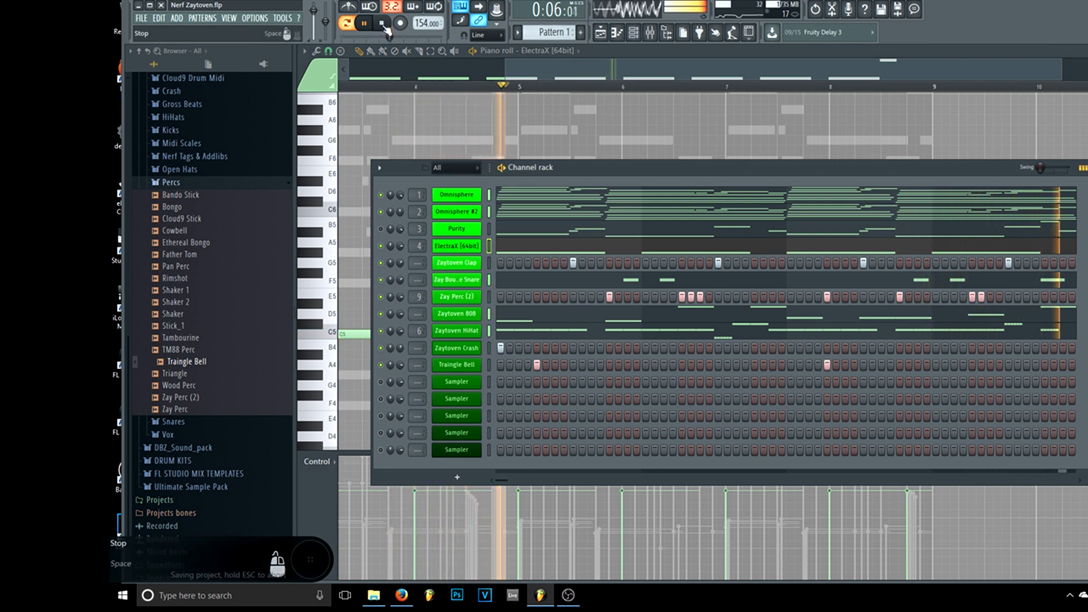
{"action": "left_click", "coordinate": [384, 24]}
{"action": "left_click", "coordinate": [141, 17]}
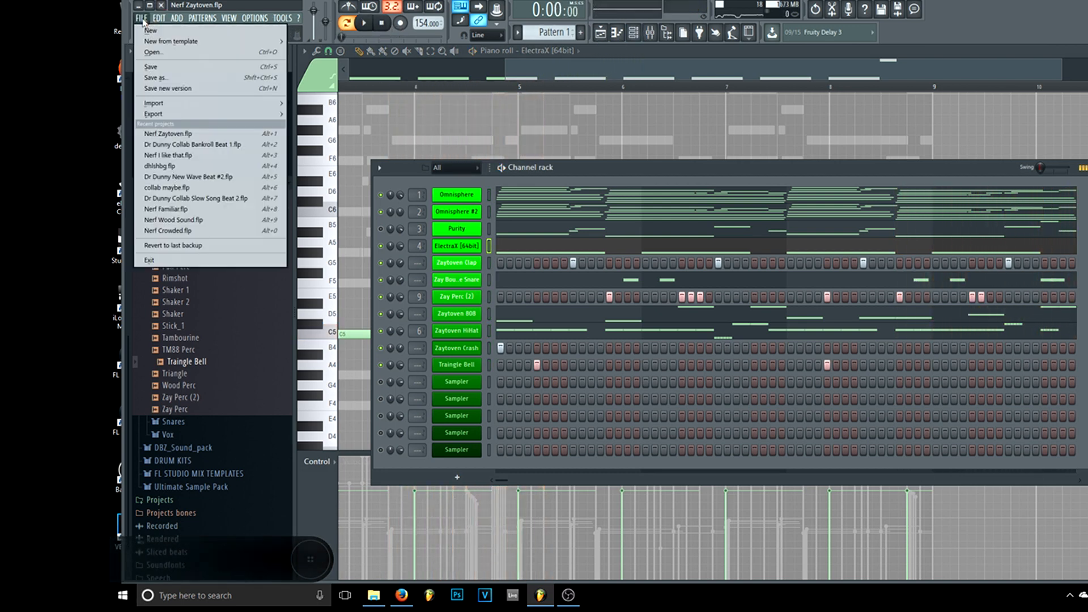
{"action": "left_click", "coordinate": [152, 68]}
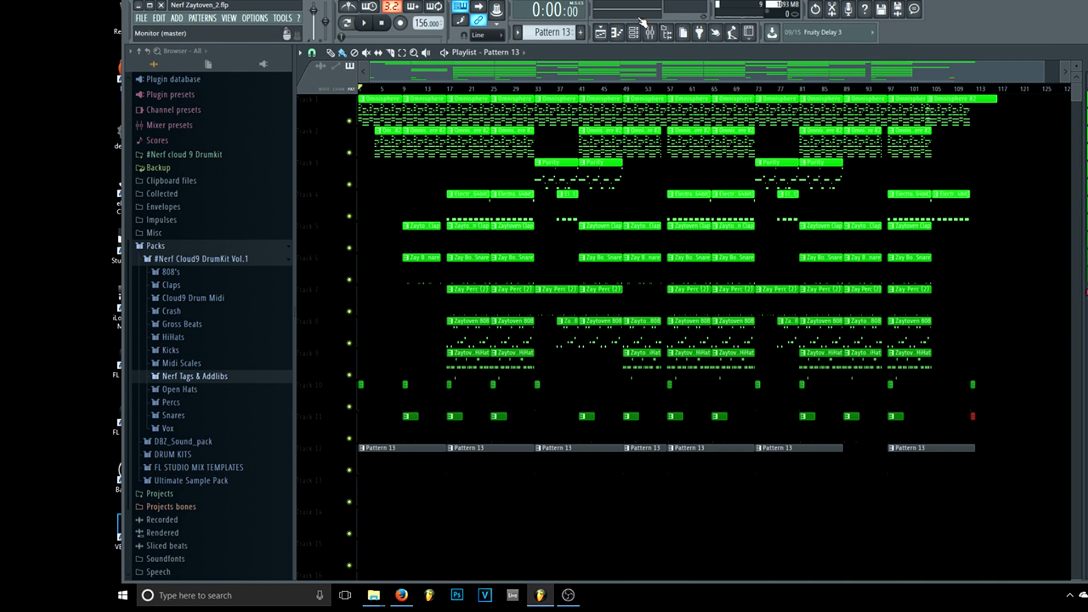
Step: Bring up the mixer and review the effects loaded on inserts 1 to 5
{"action": "left_click", "coordinate": [650, 32]}
{"action": "left_click", "coordinate": [583, 260]}
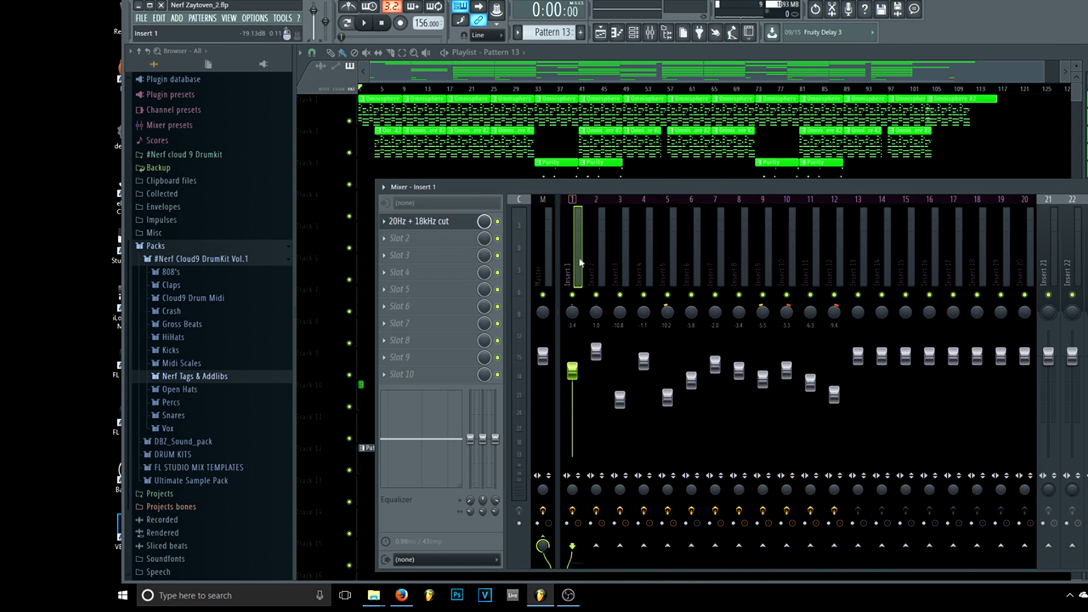
{"action": "left_click", "coordinate": [600, 253]}
{"action": "left_click", "coordinate": [618, 252]}
{"action": "left_click", "coordinate": [652, 251]}
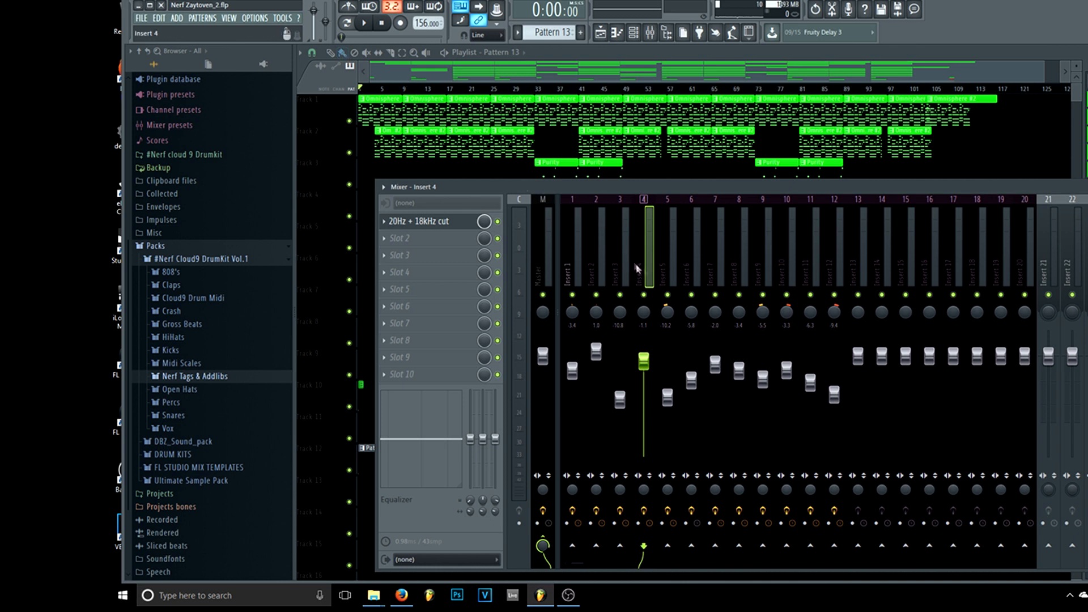
{"action": "left_click", "coordinate": [669, 272]}
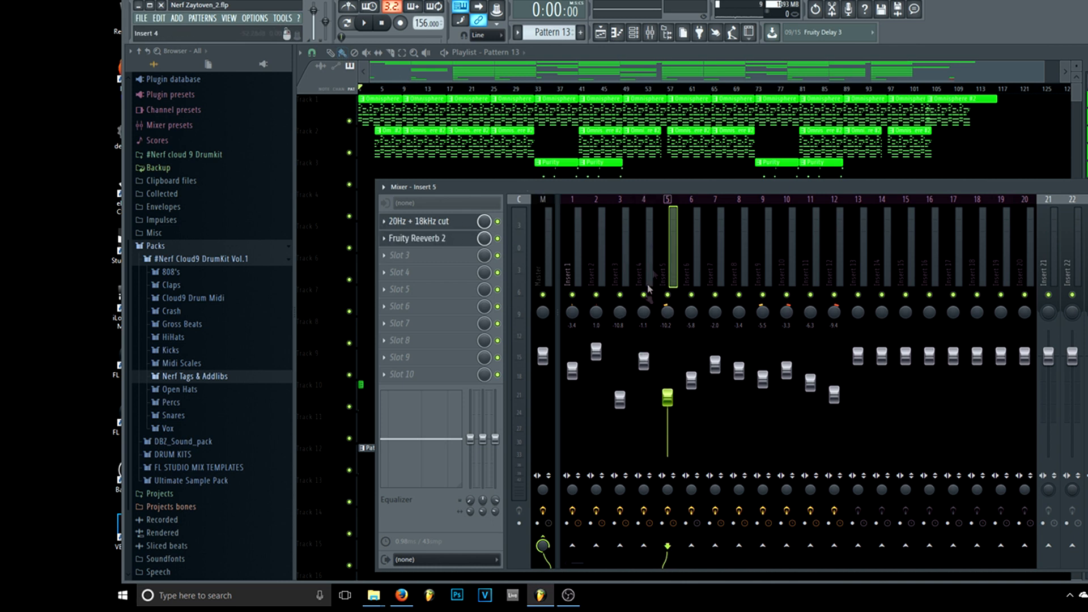
Step: Examine the Fruity Reeverb 2 and 20Hz + 18kHz cut EQ settings on mixer insert 5
{"action": "left_click", "coordinate": [425, 239]}
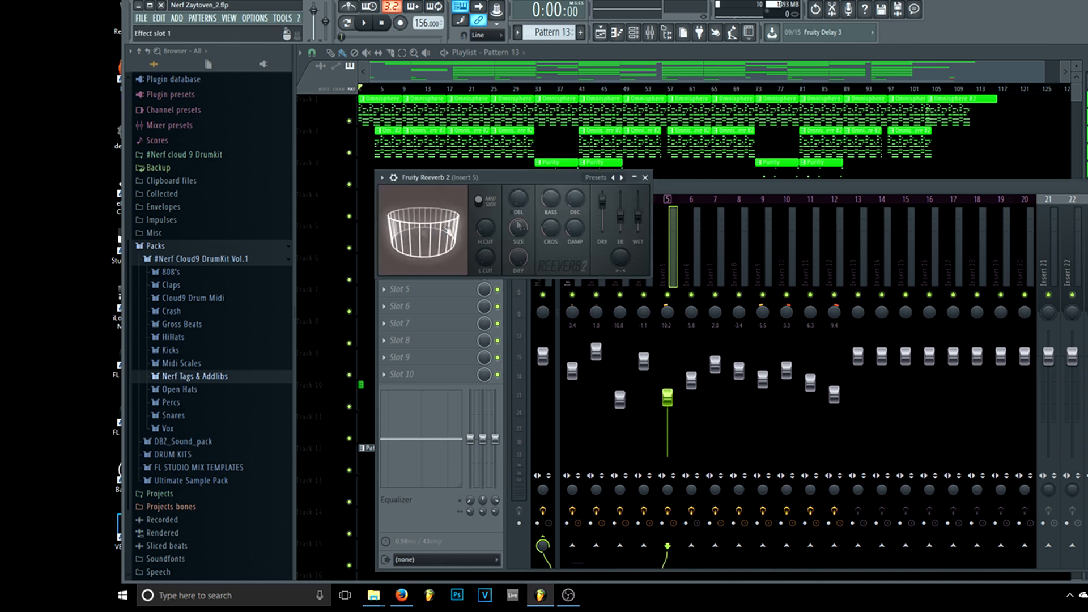
{"action": "left_click", "coordinate": [647, 176]}
{"action": "left_click", "coordinate": [447, 221]}
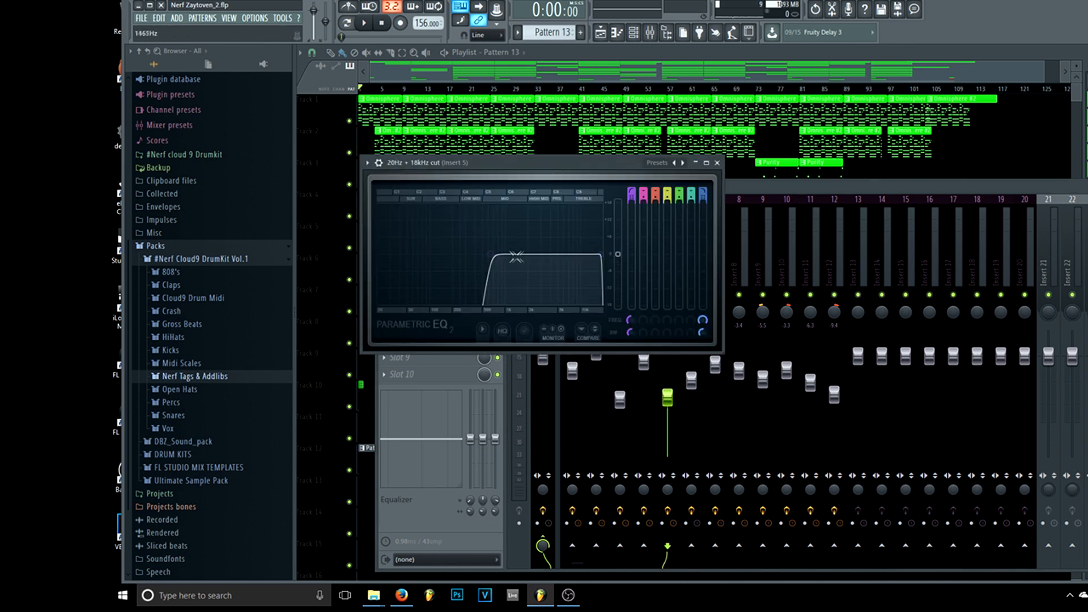
{"action": "left_click", "coordinate": [717, 163]}
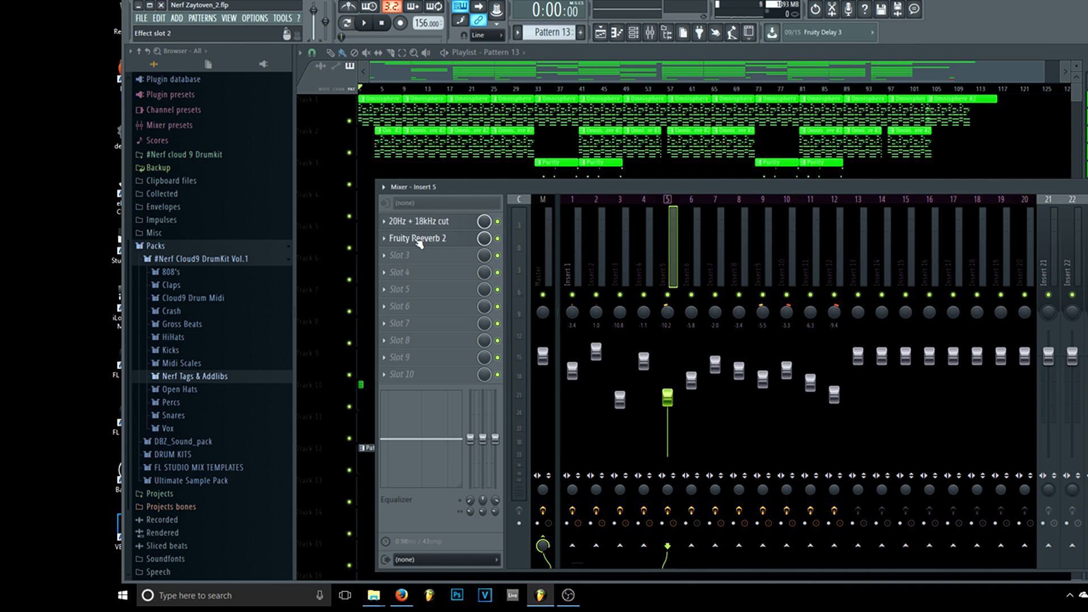
{"action": "left_click", "coordinate": [420, 239]}
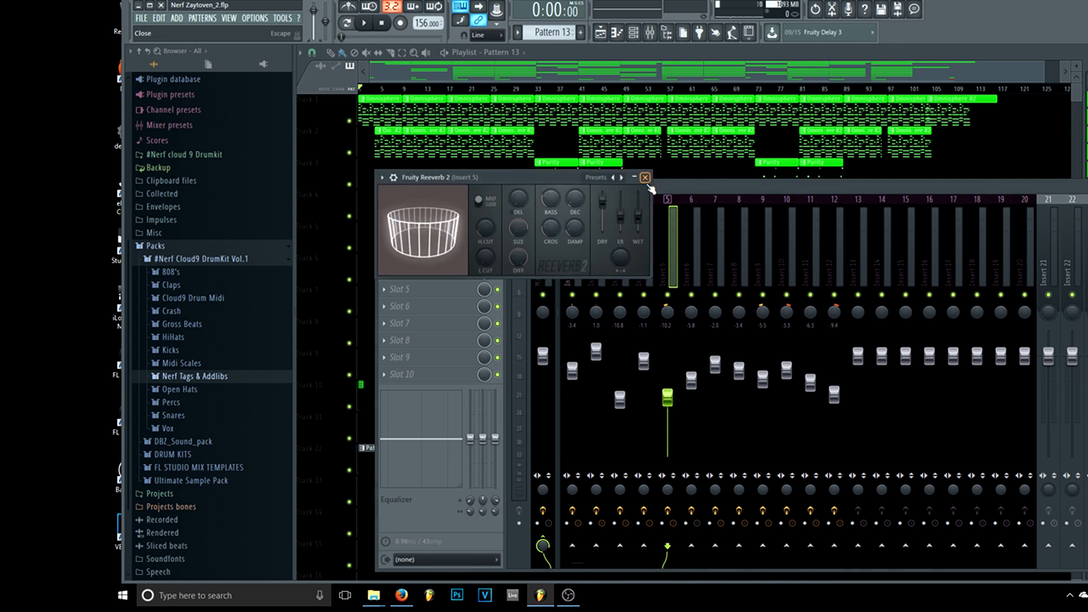
{"action": "left_click", "coordinate": [645, 178]}
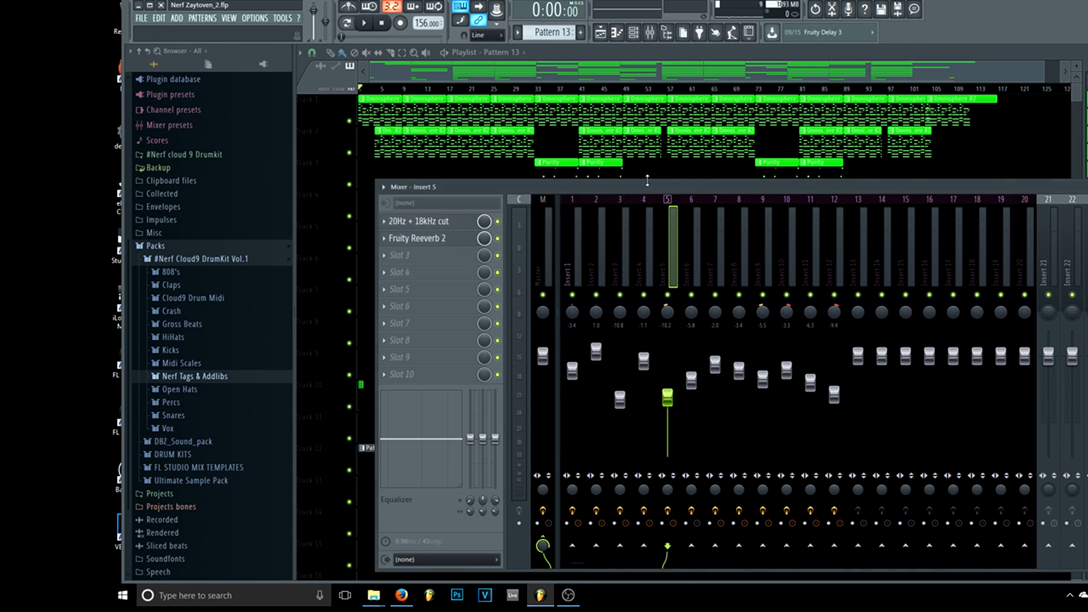
Step: Examine the effects on mixer insert 6, including the PanMan settings
{"action": "left_click", "coordinate": [691, 261]}
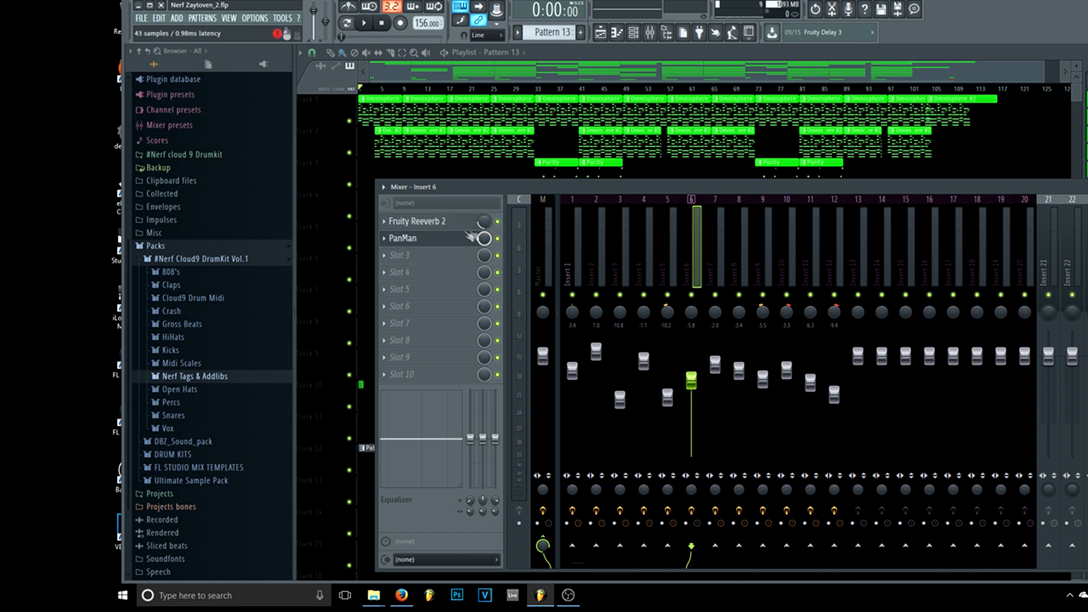
{"action": "left_click", "coordinate": [434, 223]}
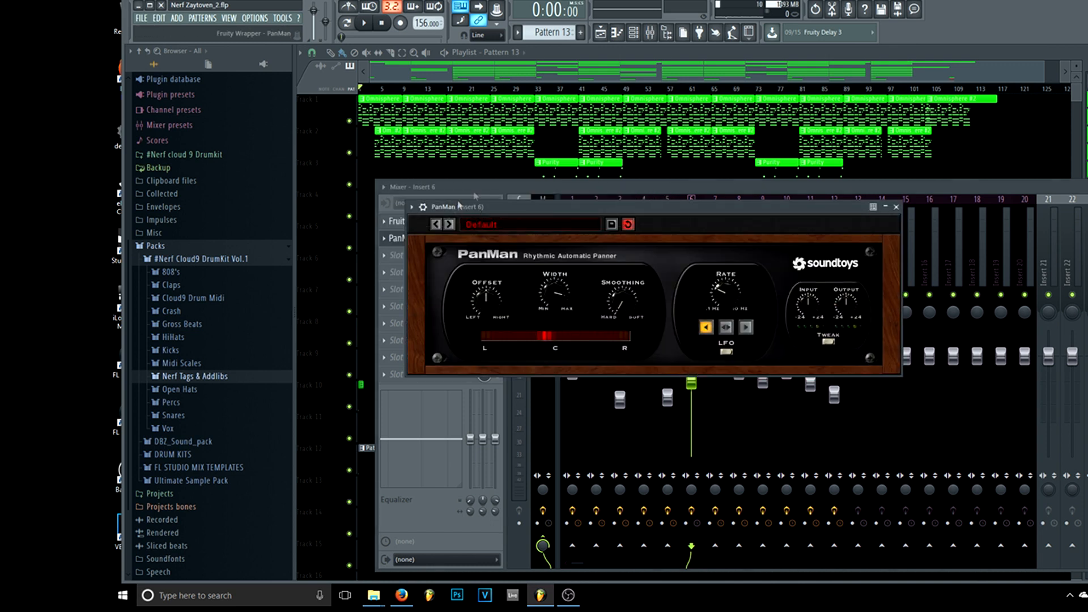
{"action": "key", "text": "Escape"}
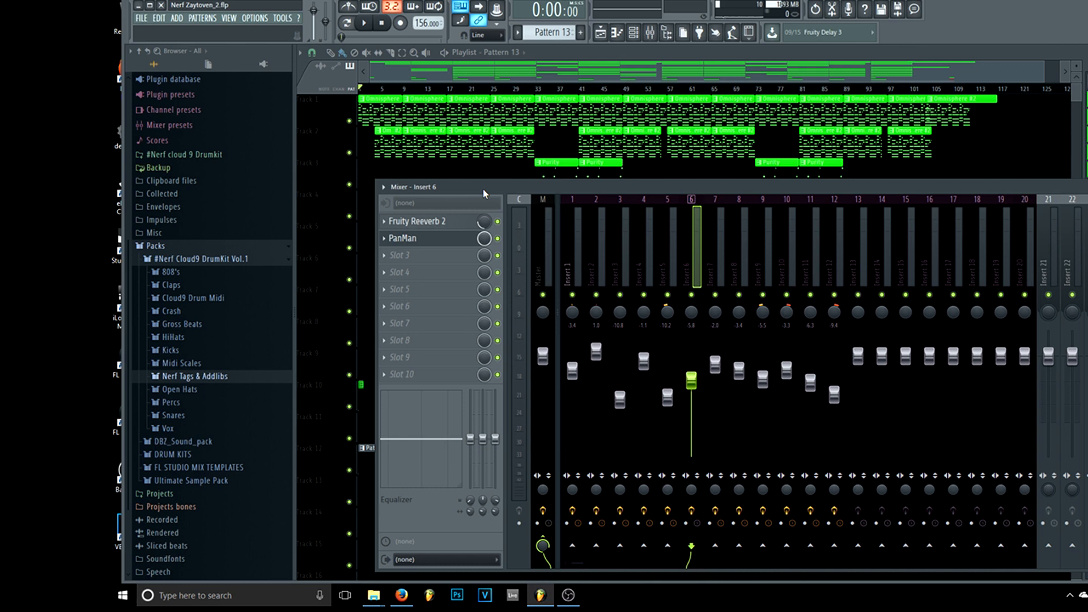
Step: Compare the effect chains of mixer inserts 1 and 2
{"action": "left_click", "coordinate": [574, 283]}
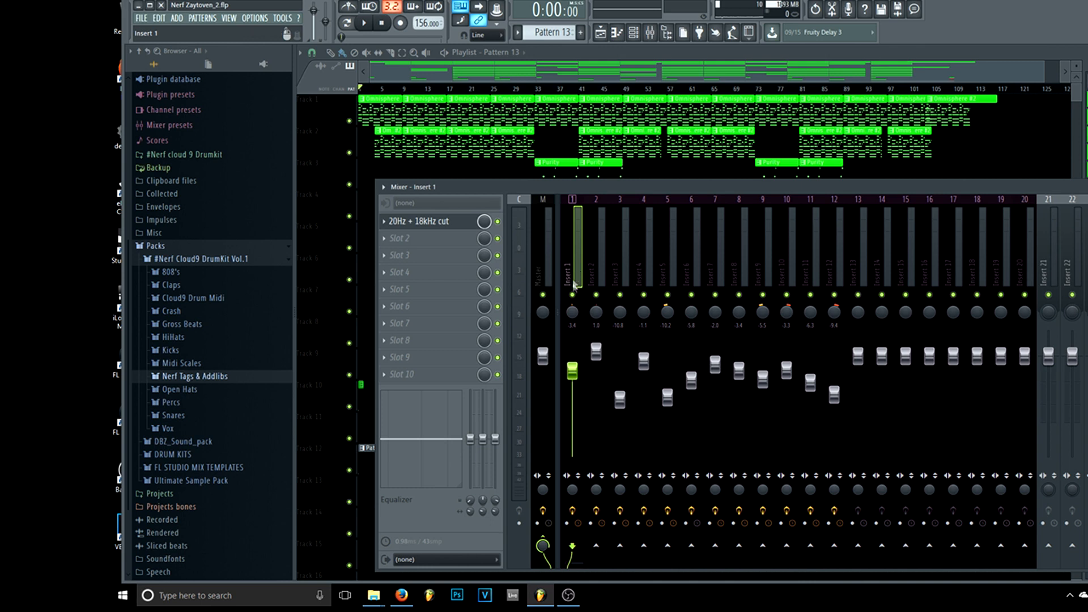
{"action": "left_click", "coordinate": [594, 268]}
{"action": "left_click", "coordinate": [577, 269]}
{"action": "left_click", "coordinate": [593, 269]}
{"action": "left_click", "coordinate": [575, 267]}
{"action": "left_click", "coordinate": [589, 265]}
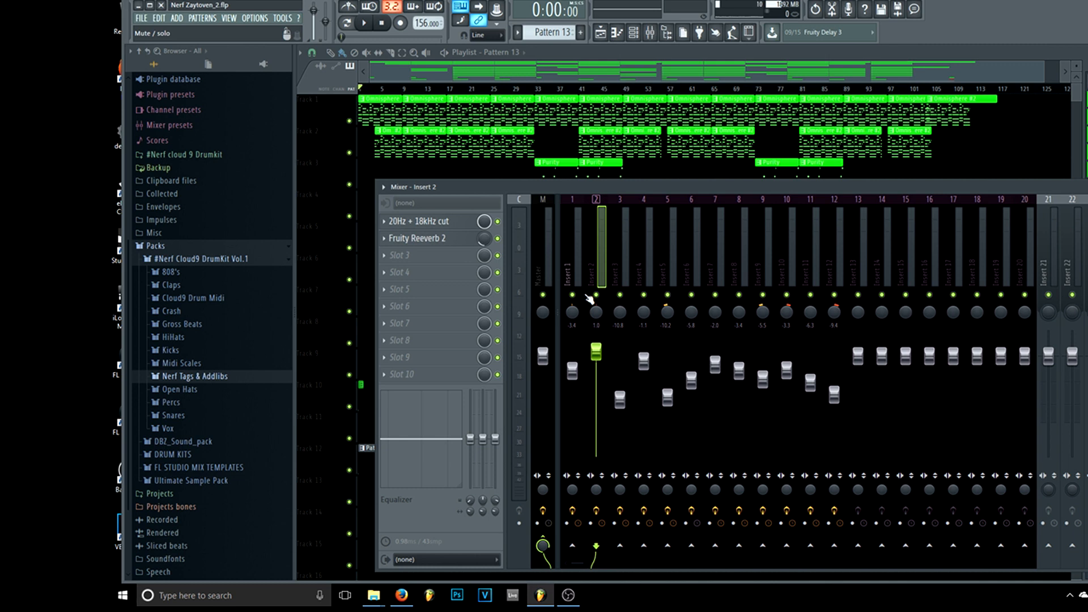
Step: Review the effects on mixer inserts 5 to 7 and check in the channel rack which sounds they carry
{"action": "left_click", "coordinate": [662, 258]}
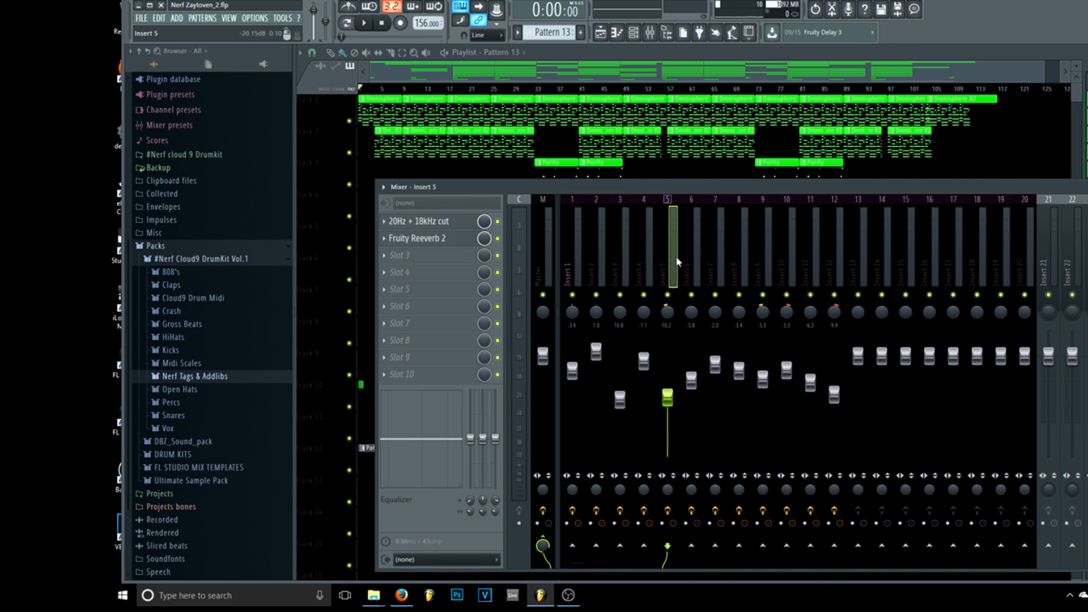
{"action": "left_click", "coordinate": [687, 261]}
{"action": "left_click", "coordinate": [712, 254]}
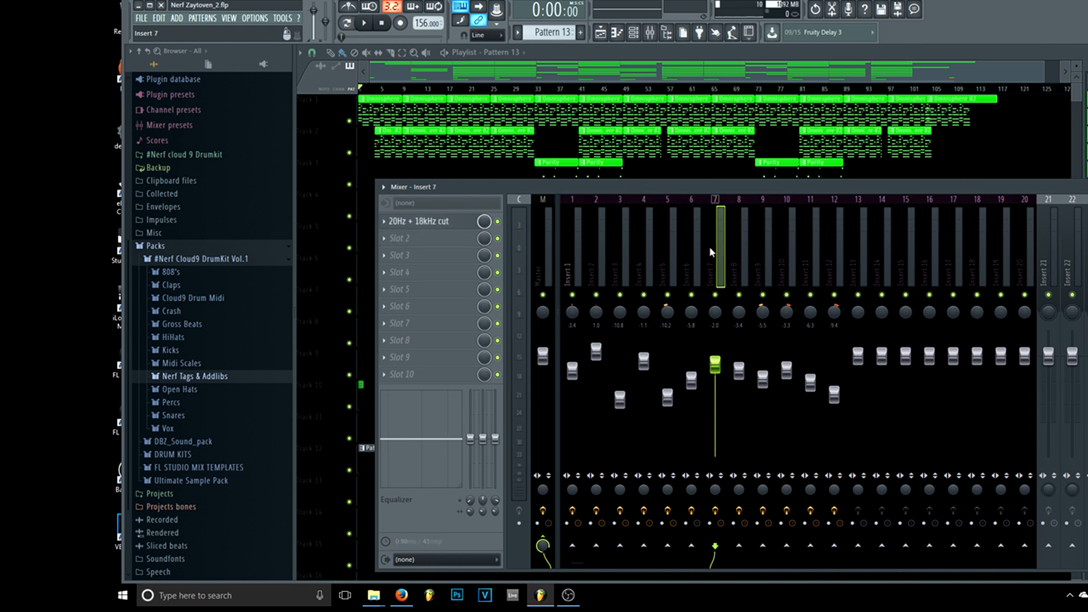
{"action": "left_click", "coordinate": [650, 35]}
{"action": "left_click", "coordinate": [651, 35]}
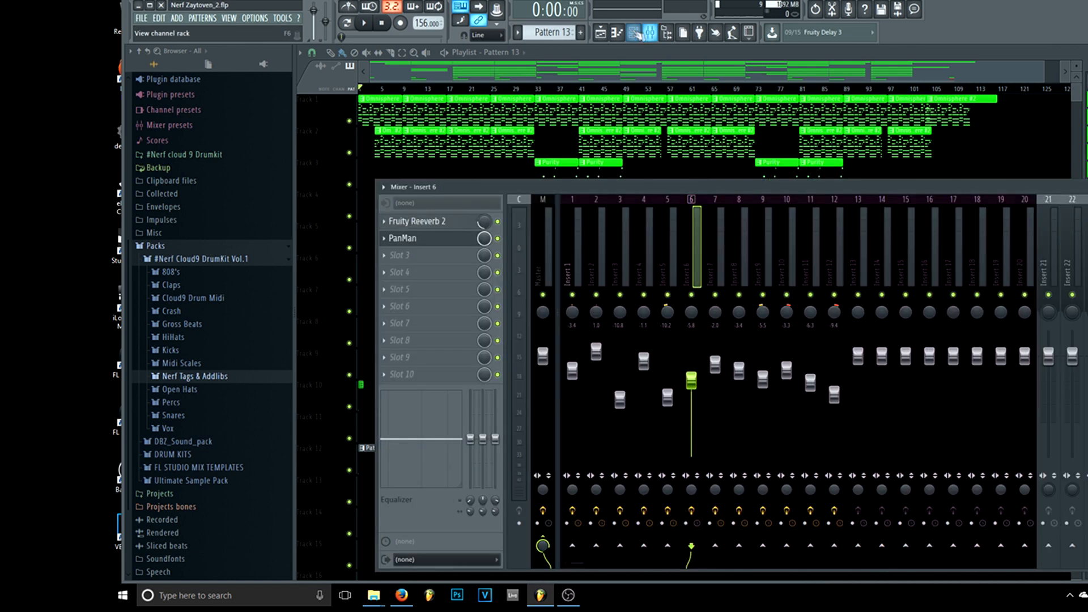
{"action": "left_click", "coordinate": [632, 34]}
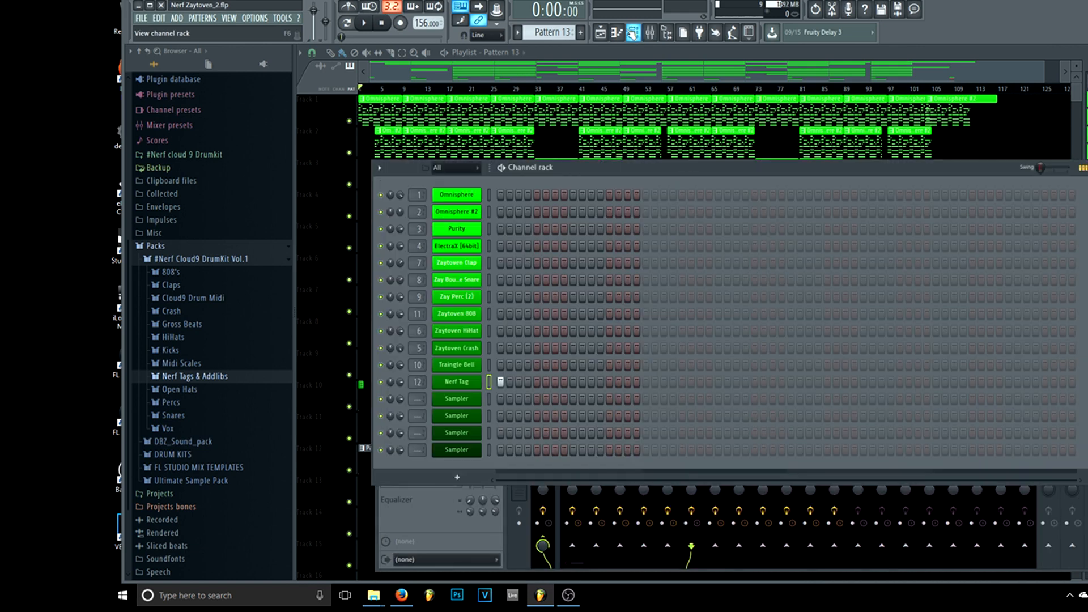
{"action": "left_click", "coordinate": [651, 34]}
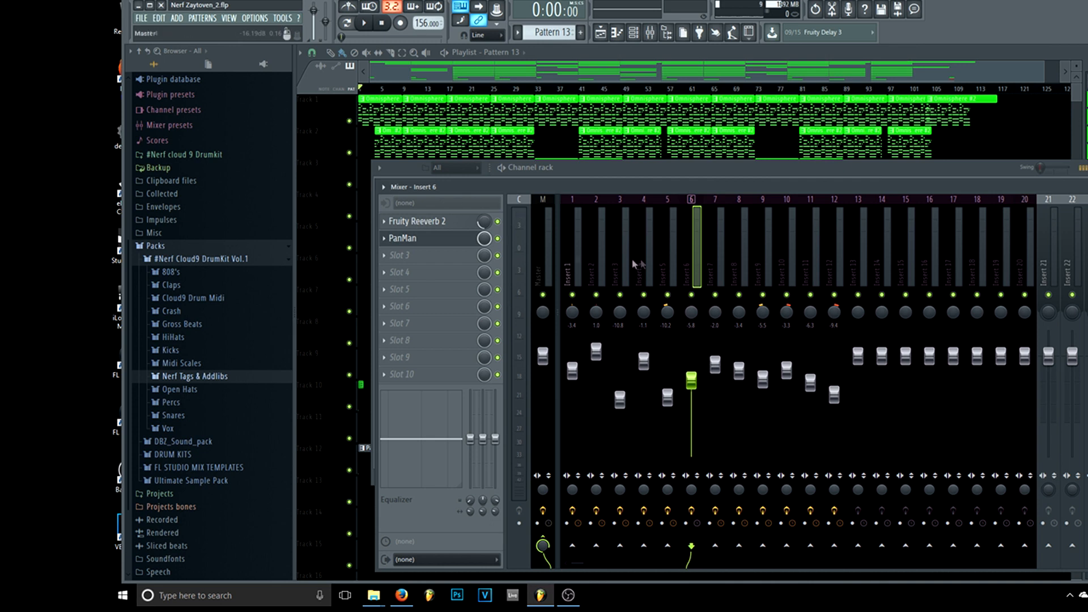
Step: Check the effects on mixer inserts 7 and 8, and examine insert 8's 20Hz + 18kHz cut EQ curve
{"action": "left_click", "coordinate": [710, 270]}
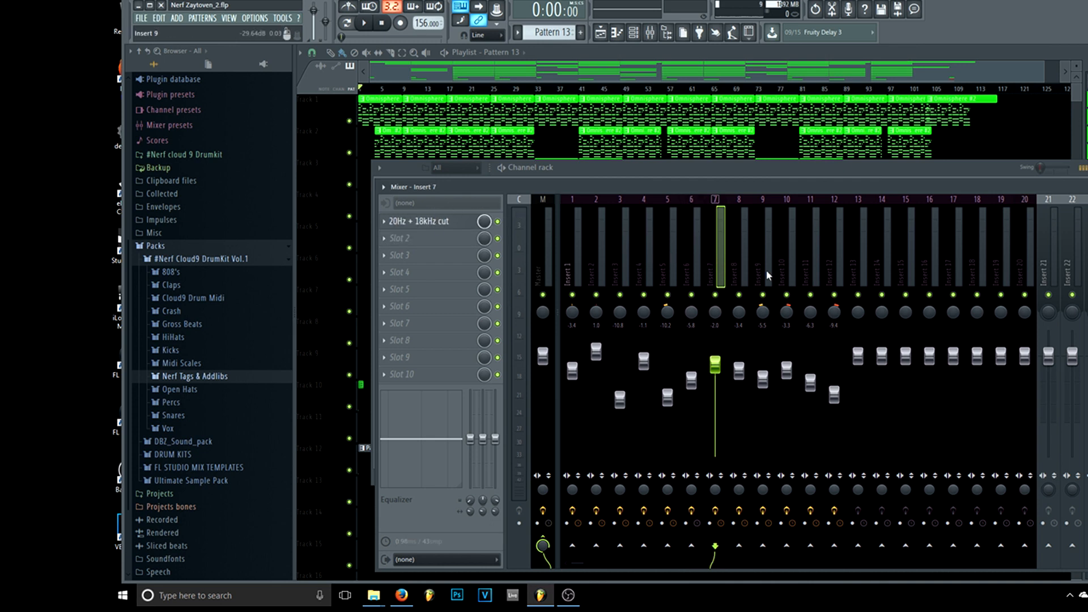
{"action": "left_click", "coordinate": [745, 251]}
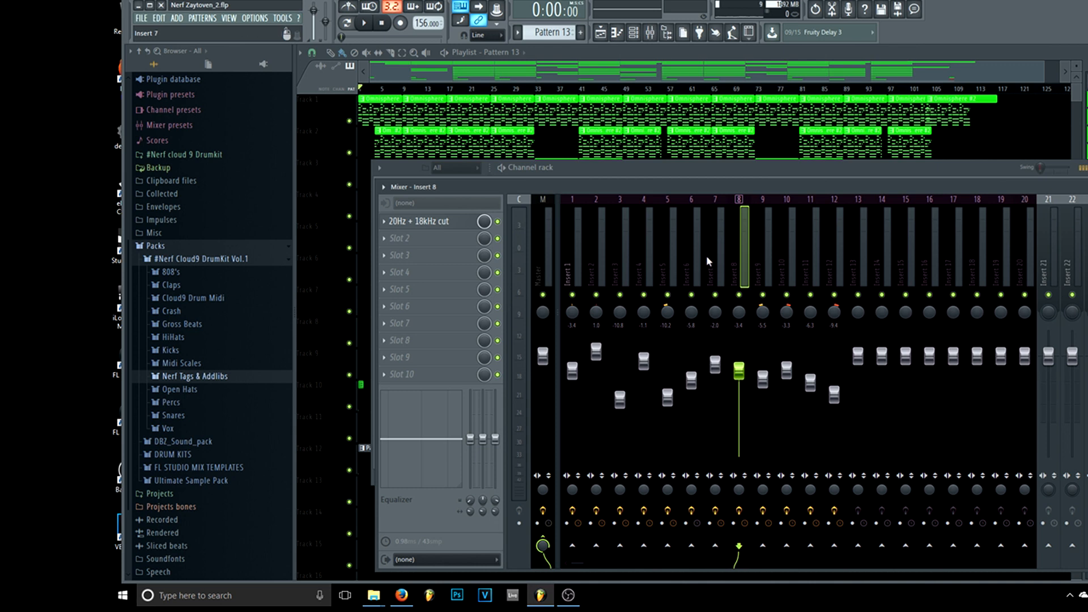
{"action": "left_click", "coordinate": [423, 222]}
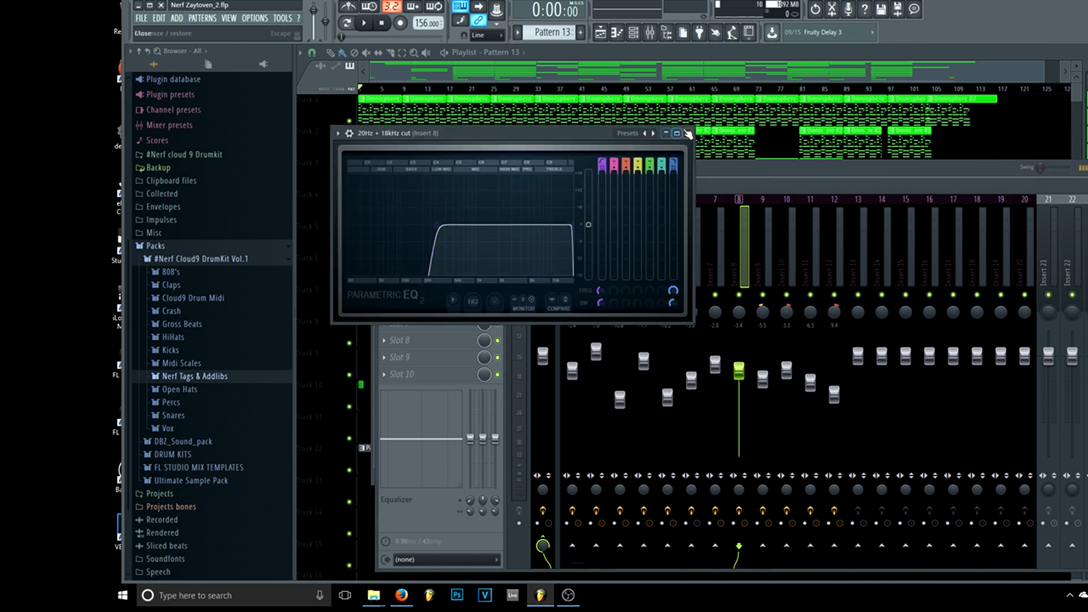
{"action": "left_click", "coordinate": [688, 133]}
Step: Compare the effect chains of mixer inserts 8, 9 and 10
{"action": "left_click", "coordinate": [762, 253]}
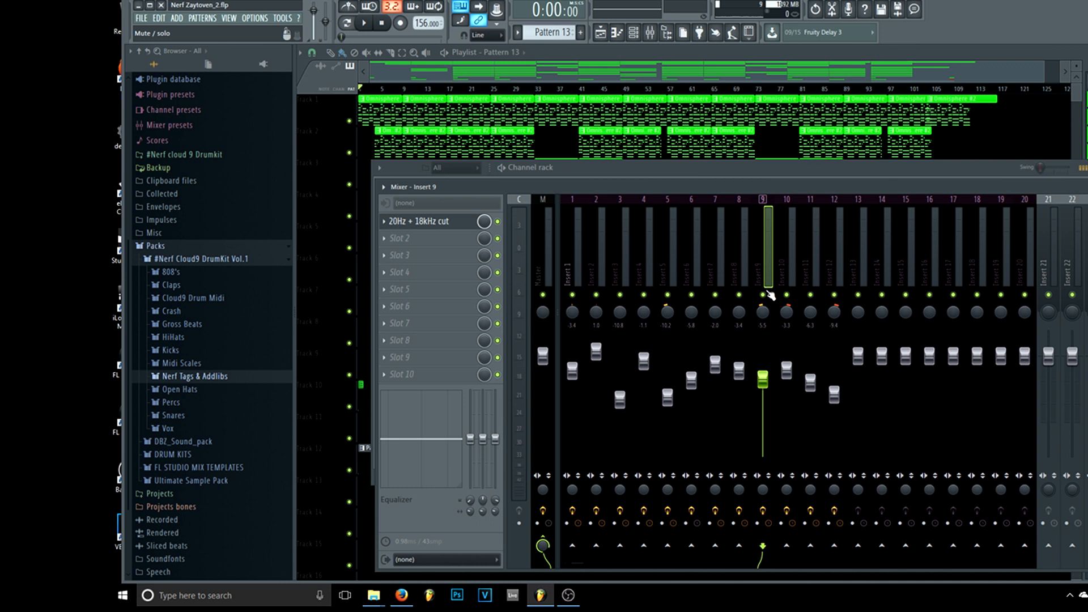
{"action": "left_click", "coordinate": [795, 273]}
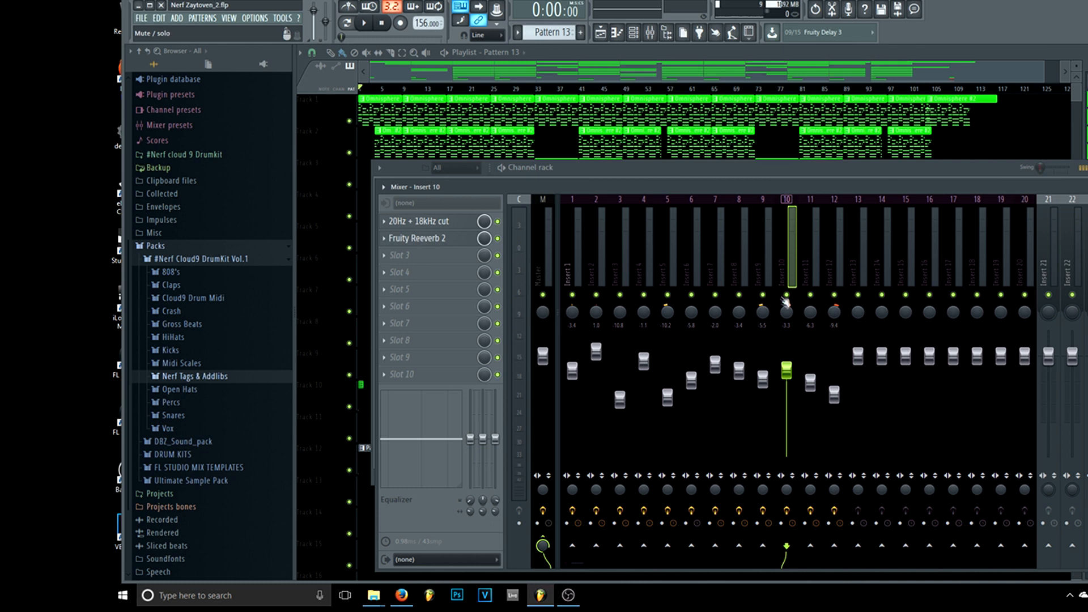
{"action": "left_click", "coordinate": [760, 269]}
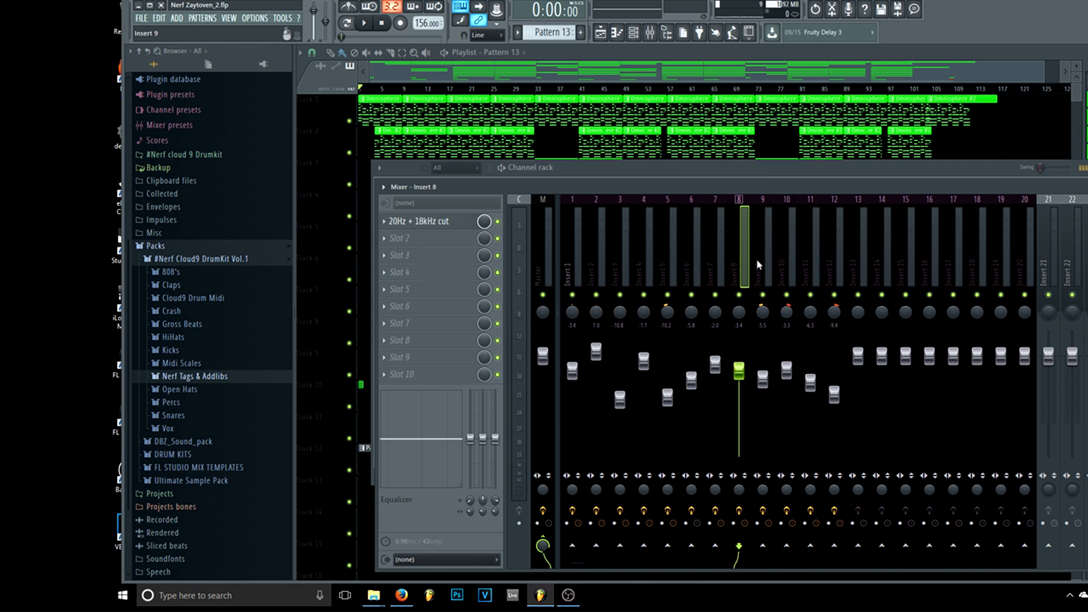
{"action": "left_click", "coordinate": [788, 275]}
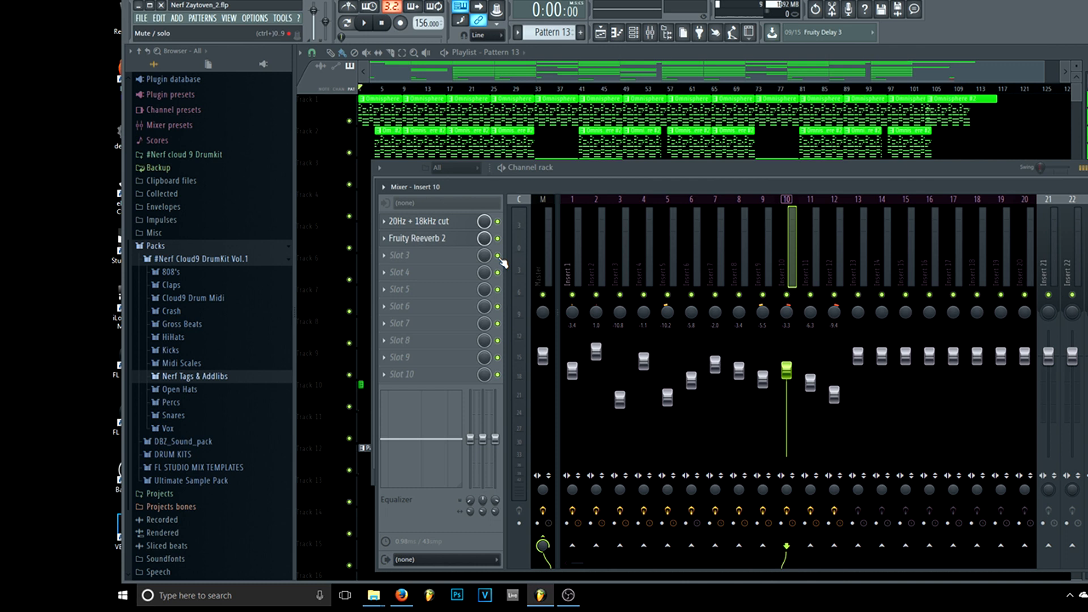
Step: Examine the Parametric EQ 2 curve on mixer insert 11
{"action": "left_click", "coordinate": [819, 253]}
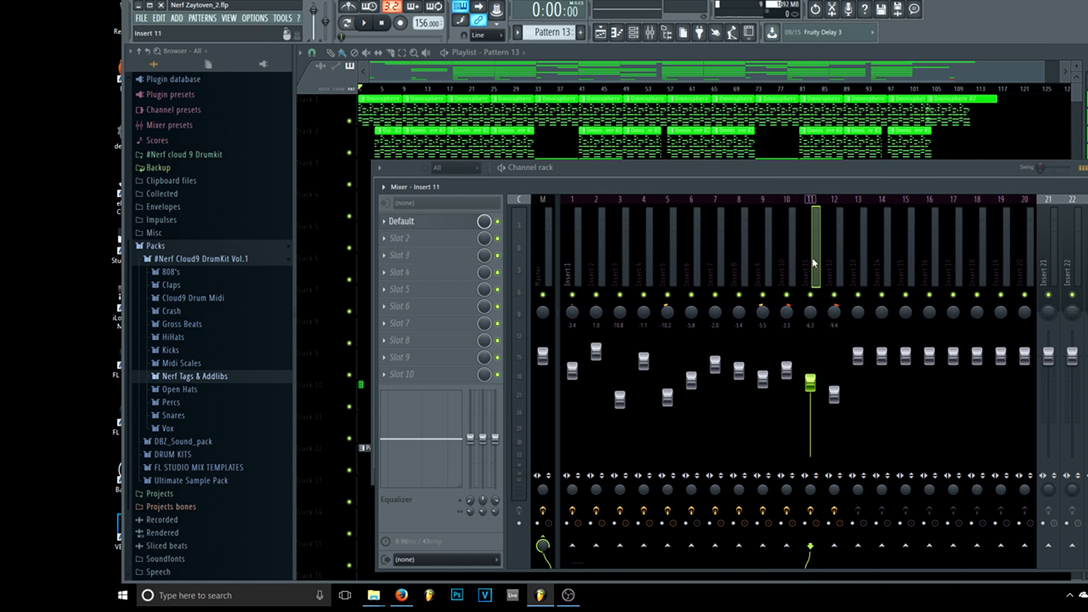
{"action": "left_click", "coordinate": [413, 222]}
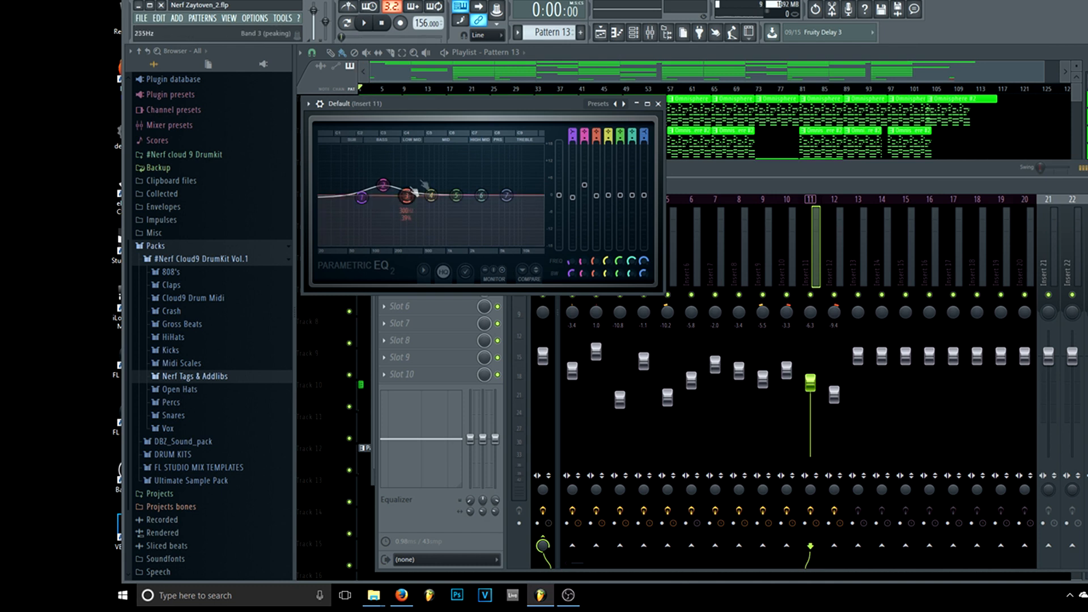
{"action": "left_click", "coordinate": [658, 104]}
Step: Review the effects on mixer insert 12 and save the project
{"action": "left_click", "coordinate": [825, 337]}
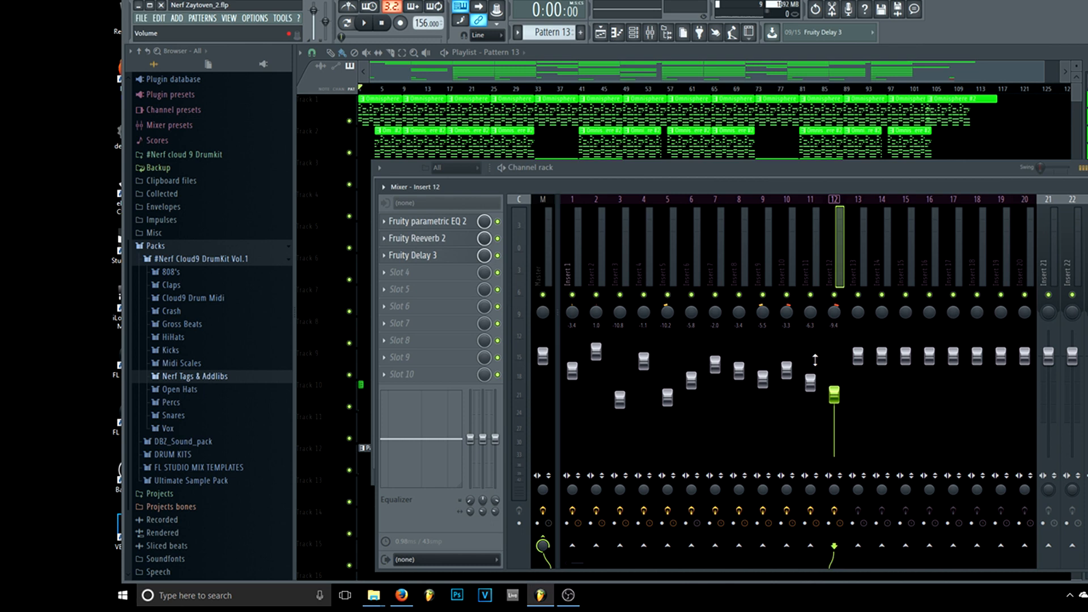
{"action": "left_click", "coordinate": [141, 18]}
{"action": "left_click", "coordinate": [165, 73]}
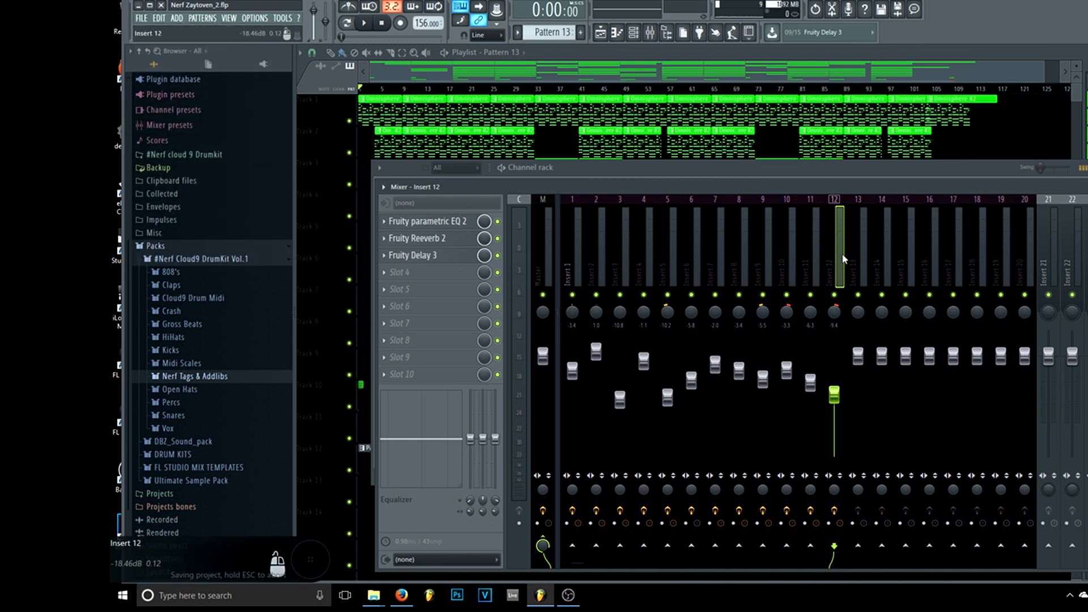
Step: Check mixer inserts 11 and 9, and return to the playlist for a closer view of the arrangement
{"action": "left_click", "coordinate": [816, 266]}
{"action": "left_click", "coordinate": [771, 269]}
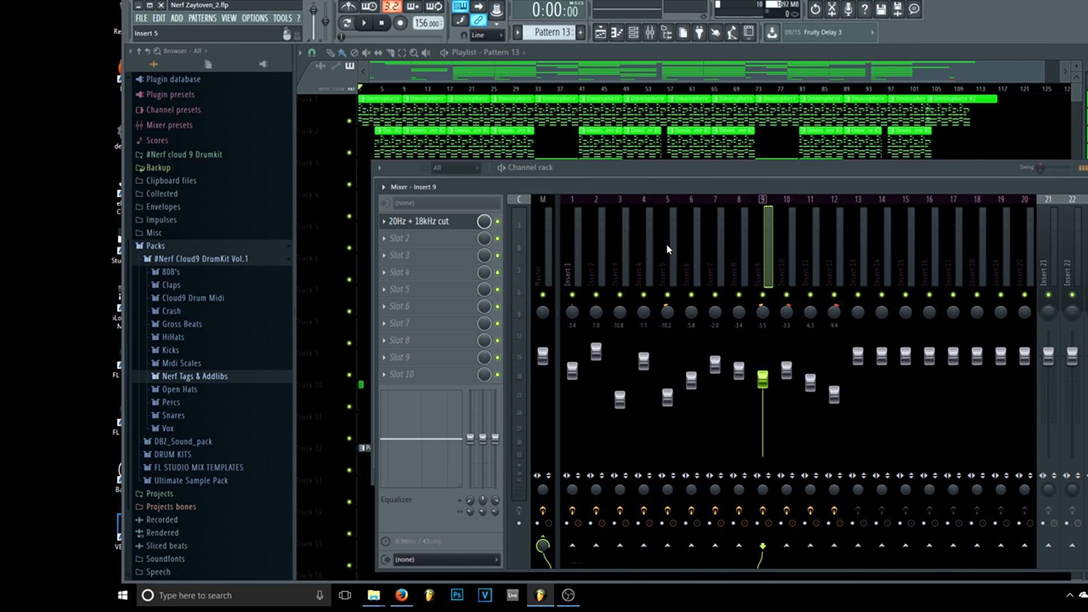
{"action": "left_click", "coordinate": [593, 68]}
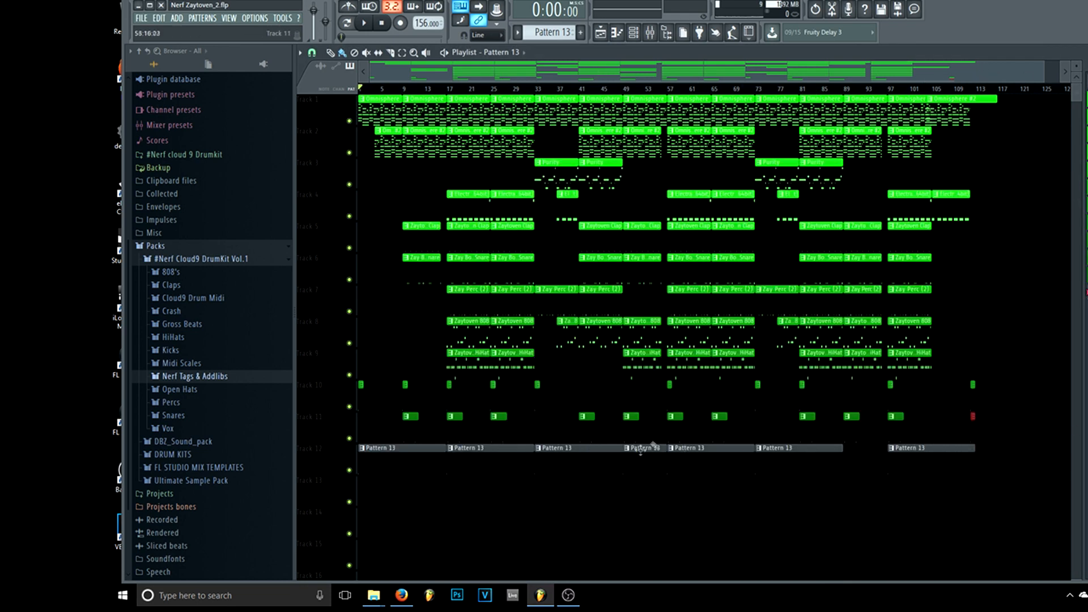
{"action": "left_click_drag", "start_coordinate": [1048, 67], "coordinate": [795, 64]}
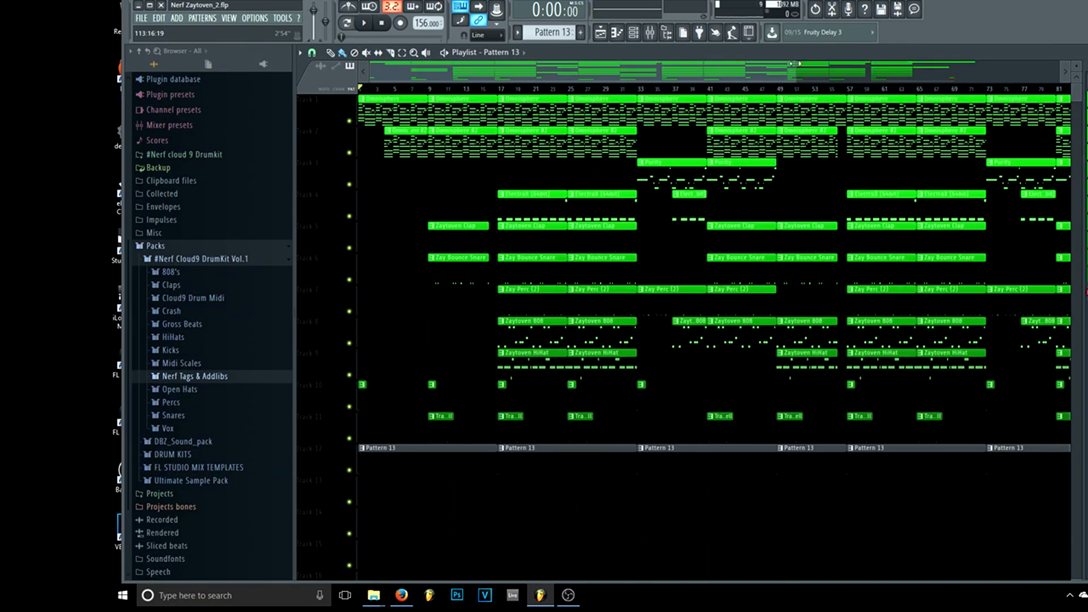